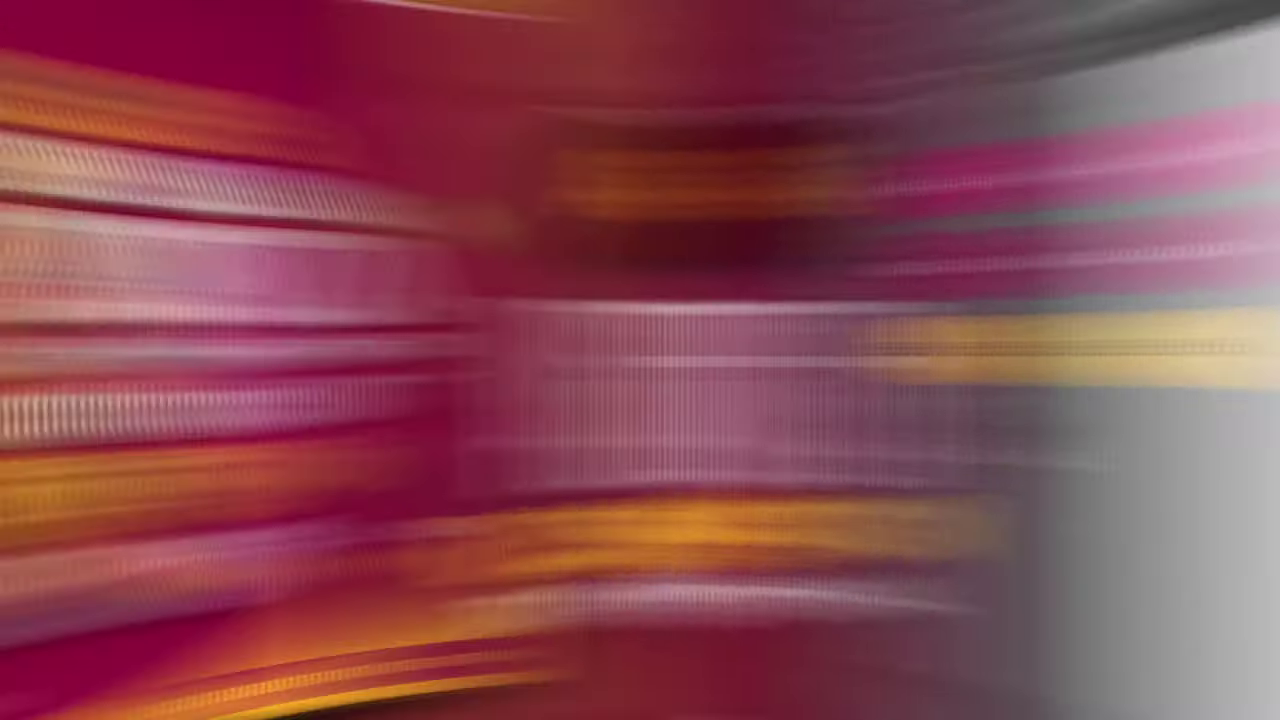
Draw a 1000×1000 px rectangle aligned to the artboard's horizontal centre and top
key(m)
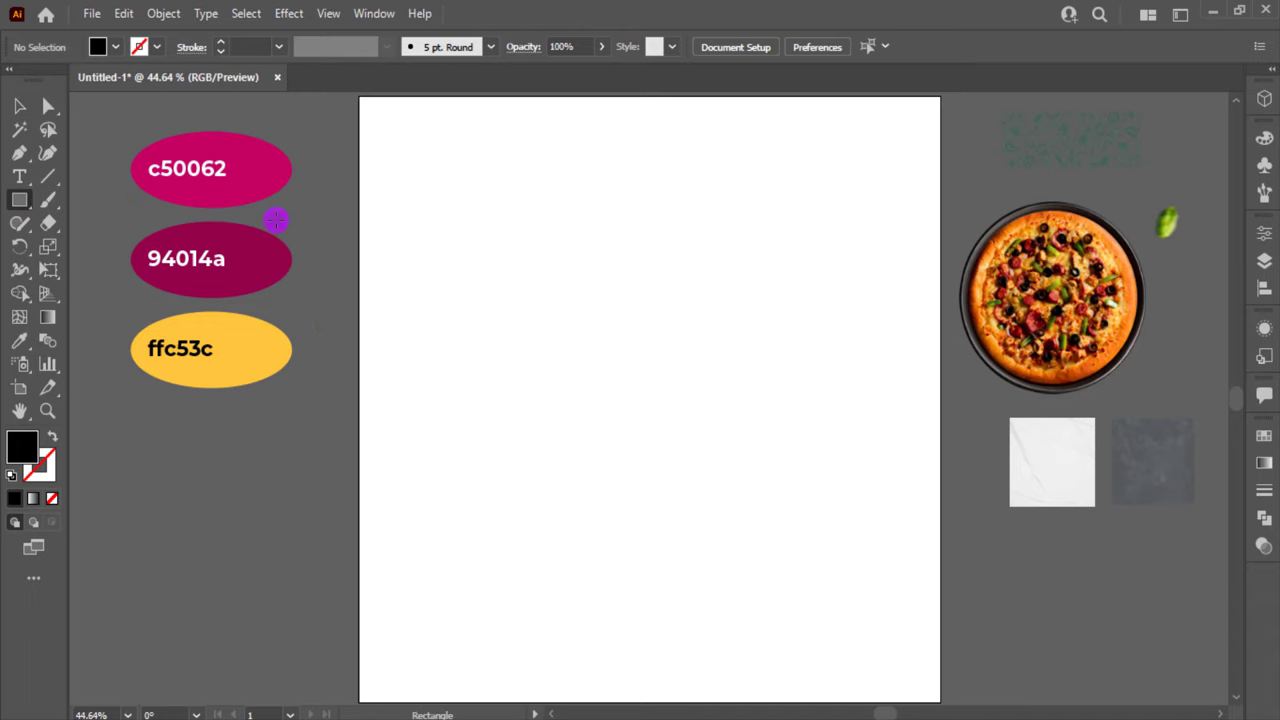
click(536, 252)
text(00)
key(Tab)
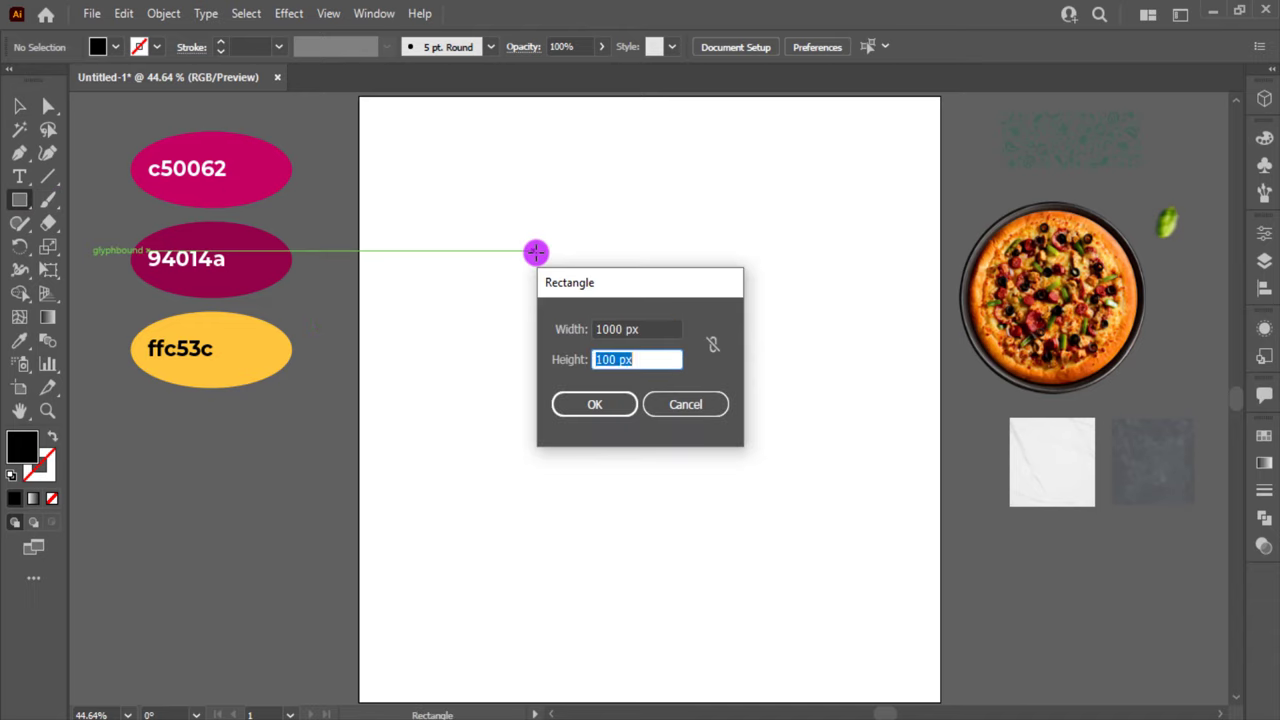
key(Return)
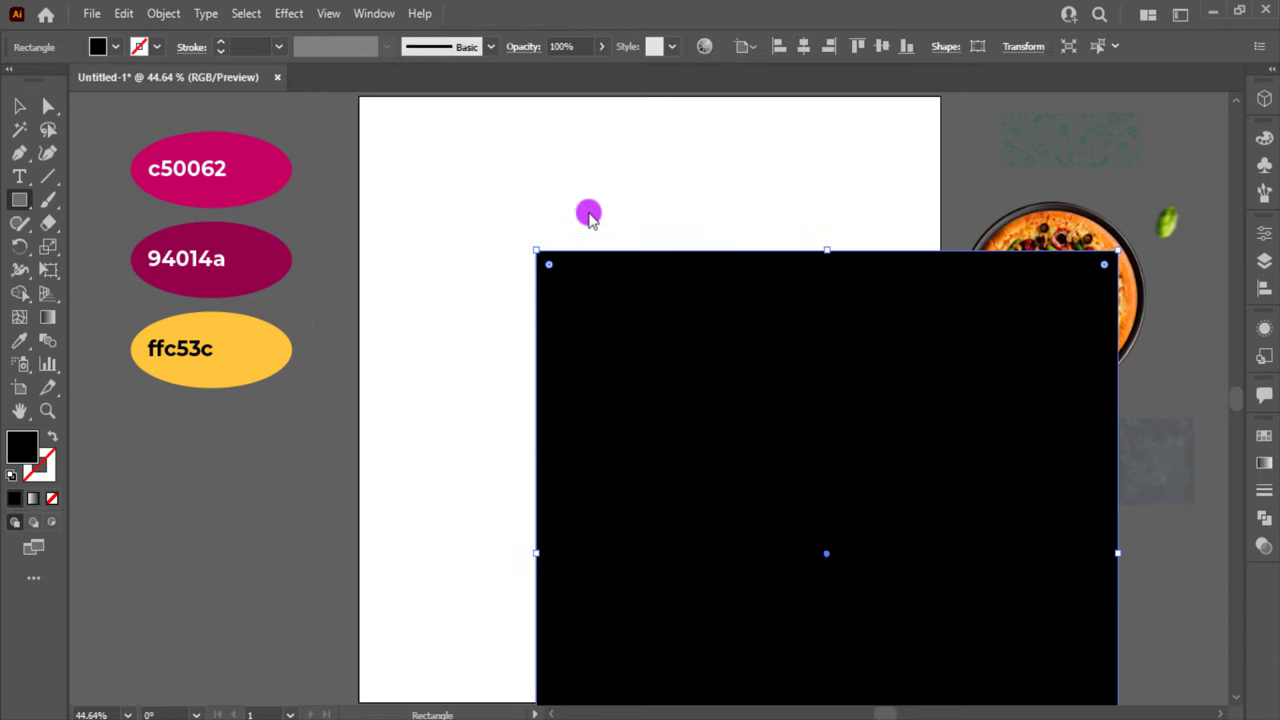
click(804, 47)
click(877, 45)
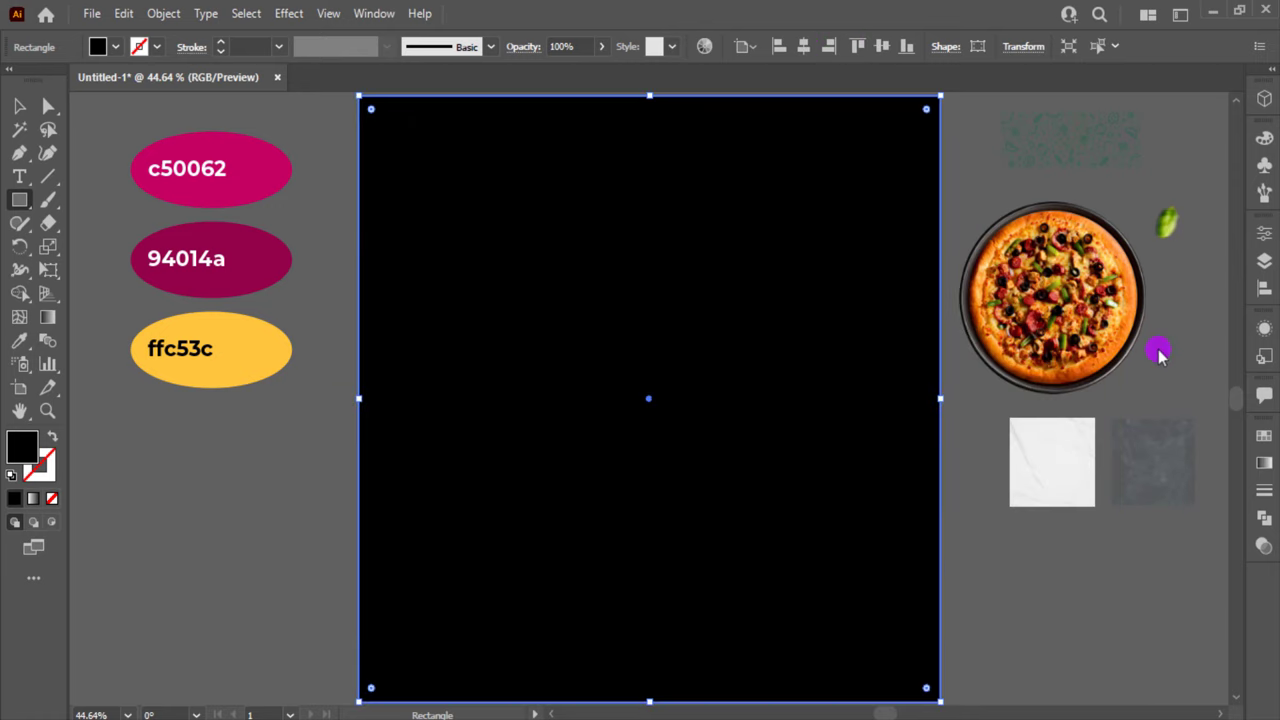
Fill the rectangle with a reversed radial gradient, c50062 pink centre to 94014a edges
click(1263, 465)
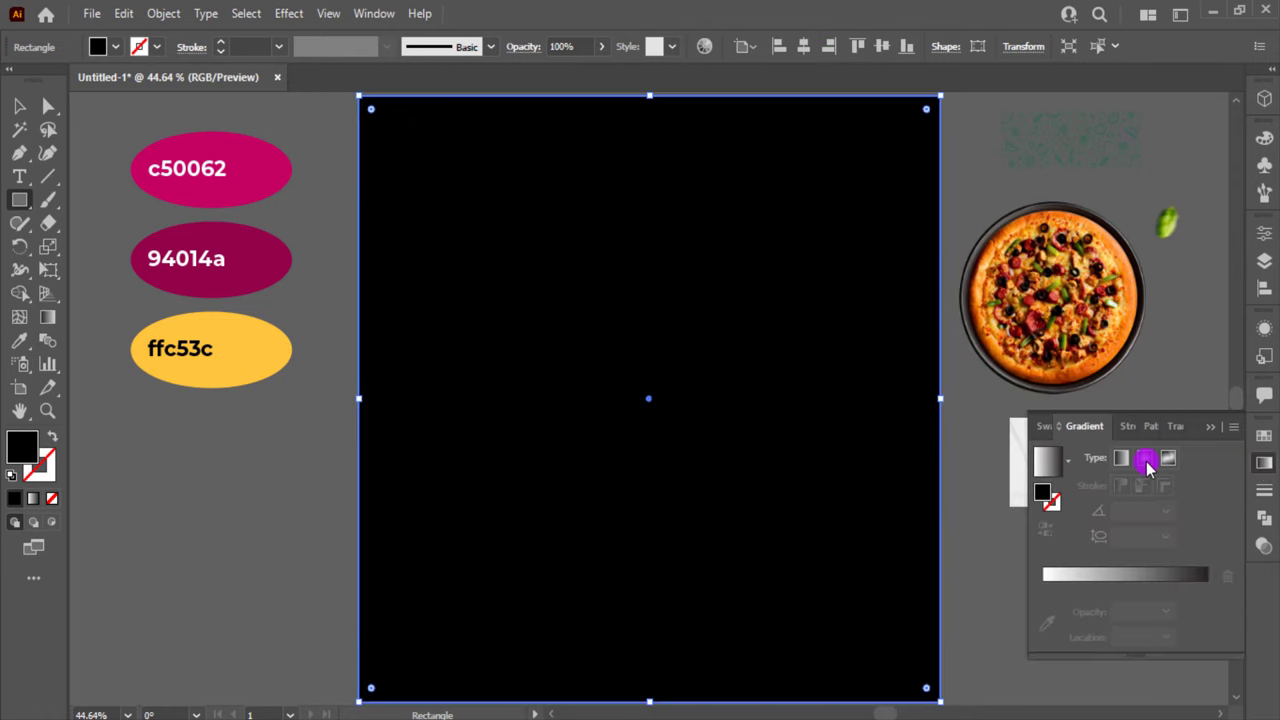
click(1145, 460)
click(1043, 610)
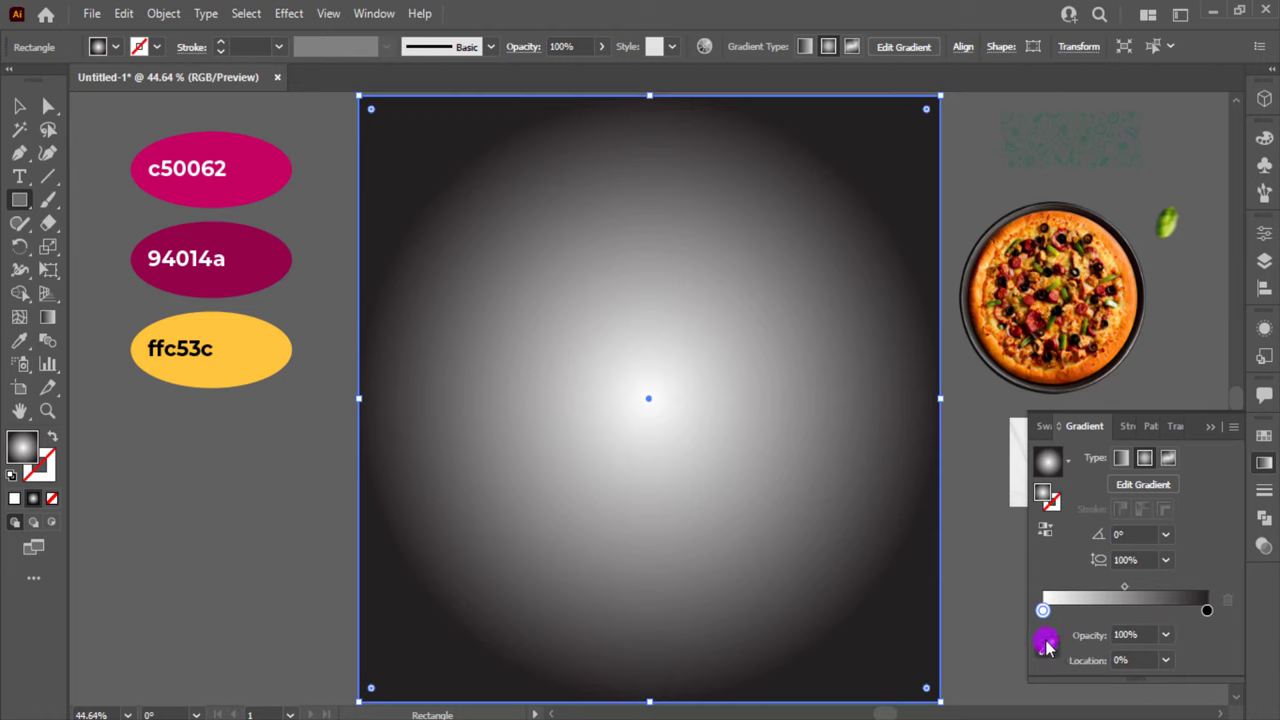
click(1040, 648)
click(265, 262)
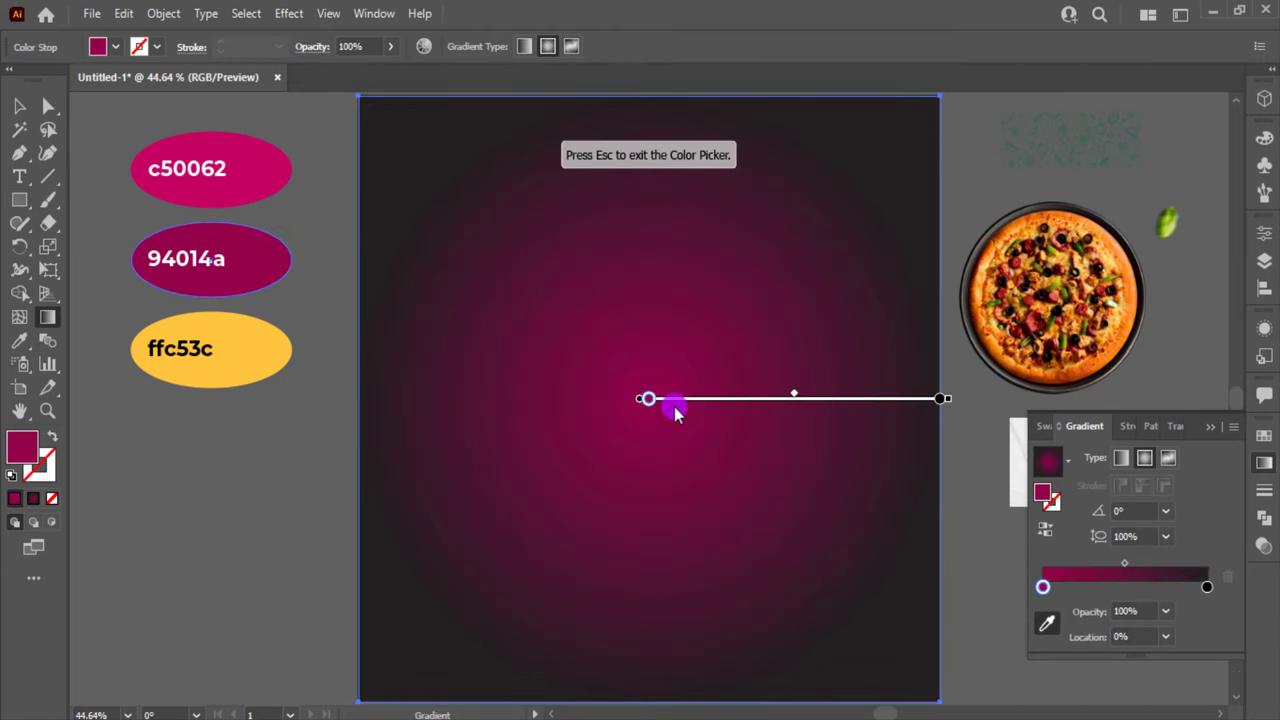
click(1206, 588)
click(265, 172)
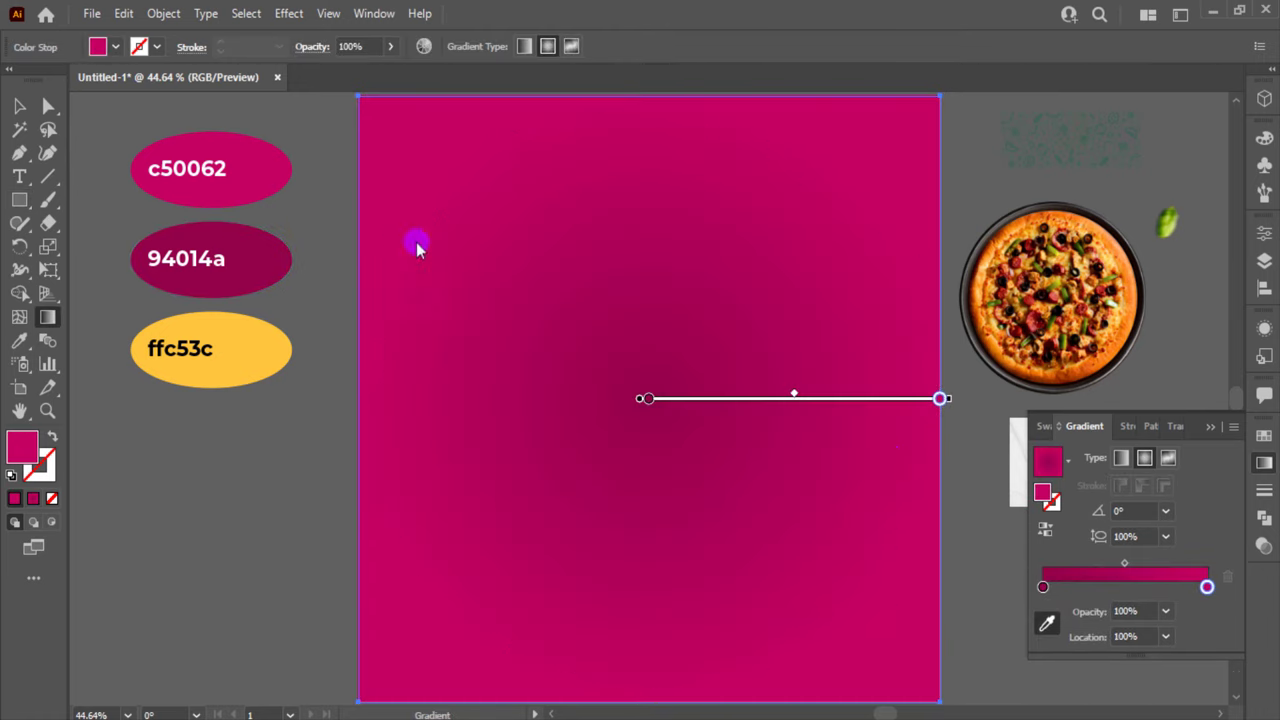
click(1044, 530)
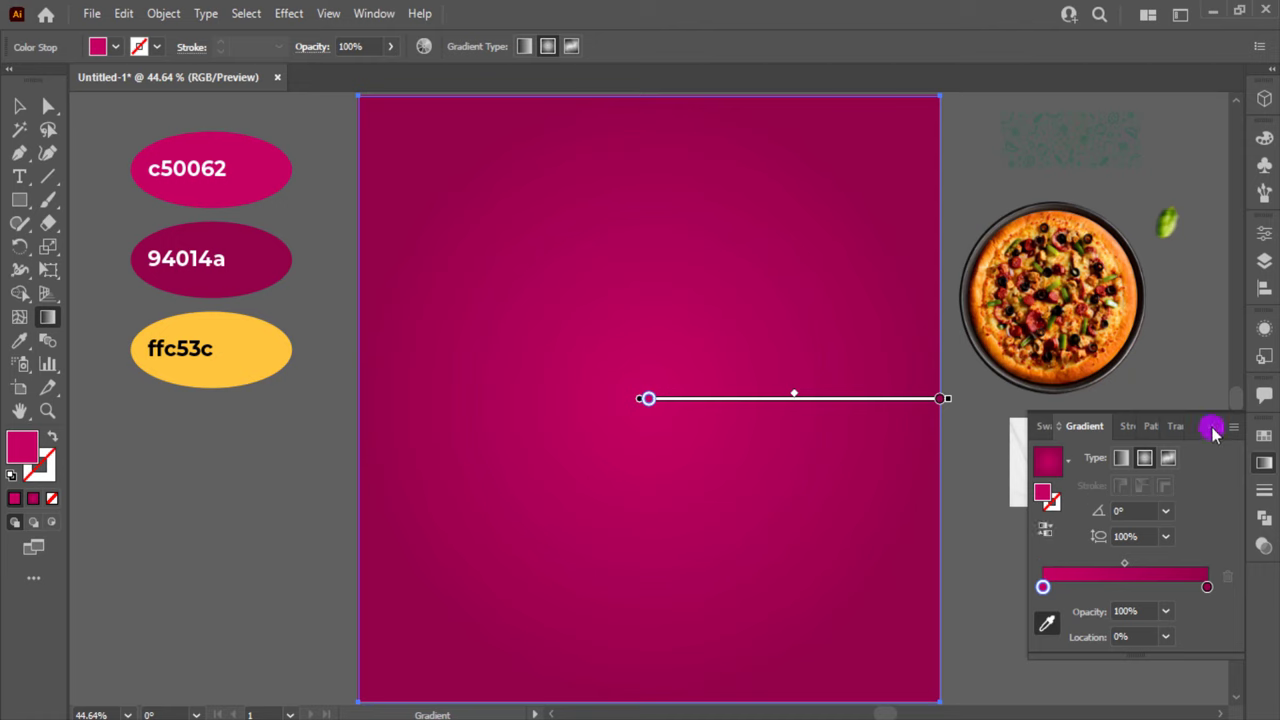
click(1212, 430)
click(19, 105)
click(150, 494)
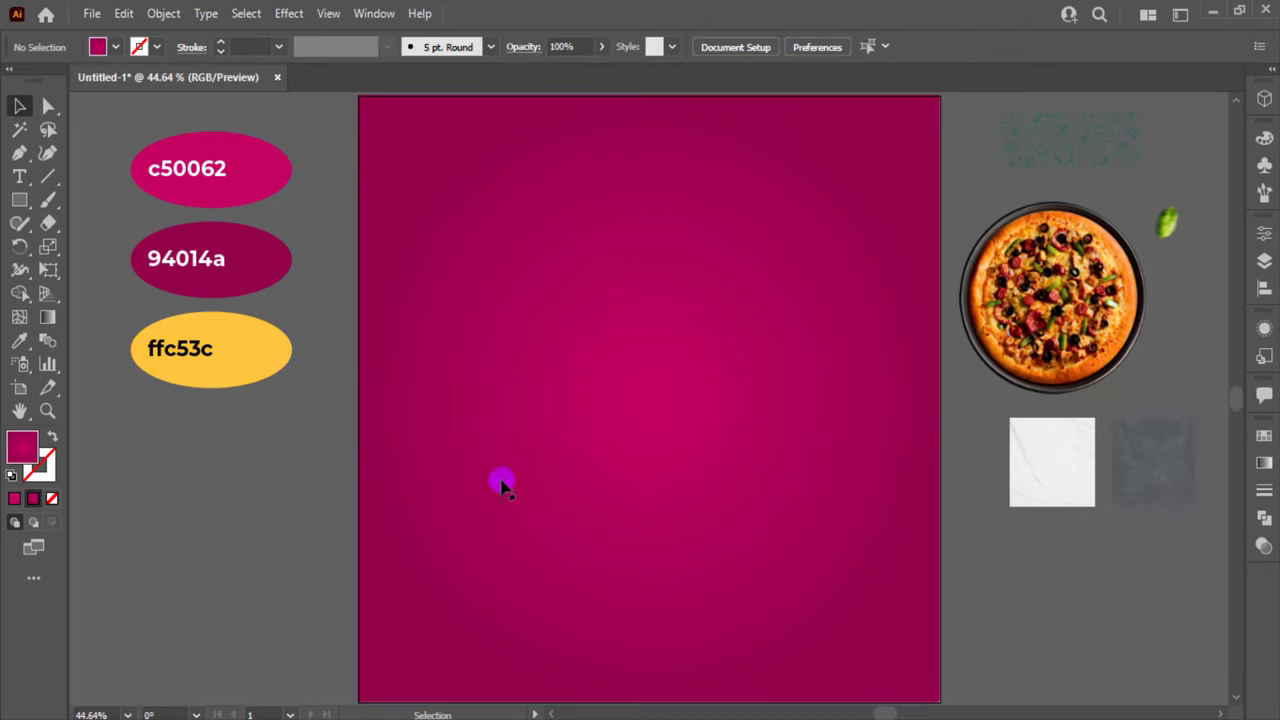
Bring the paper texture to the front and scale it over the artboard
right_click(1086, 445)
mouse_move(1137, 339)
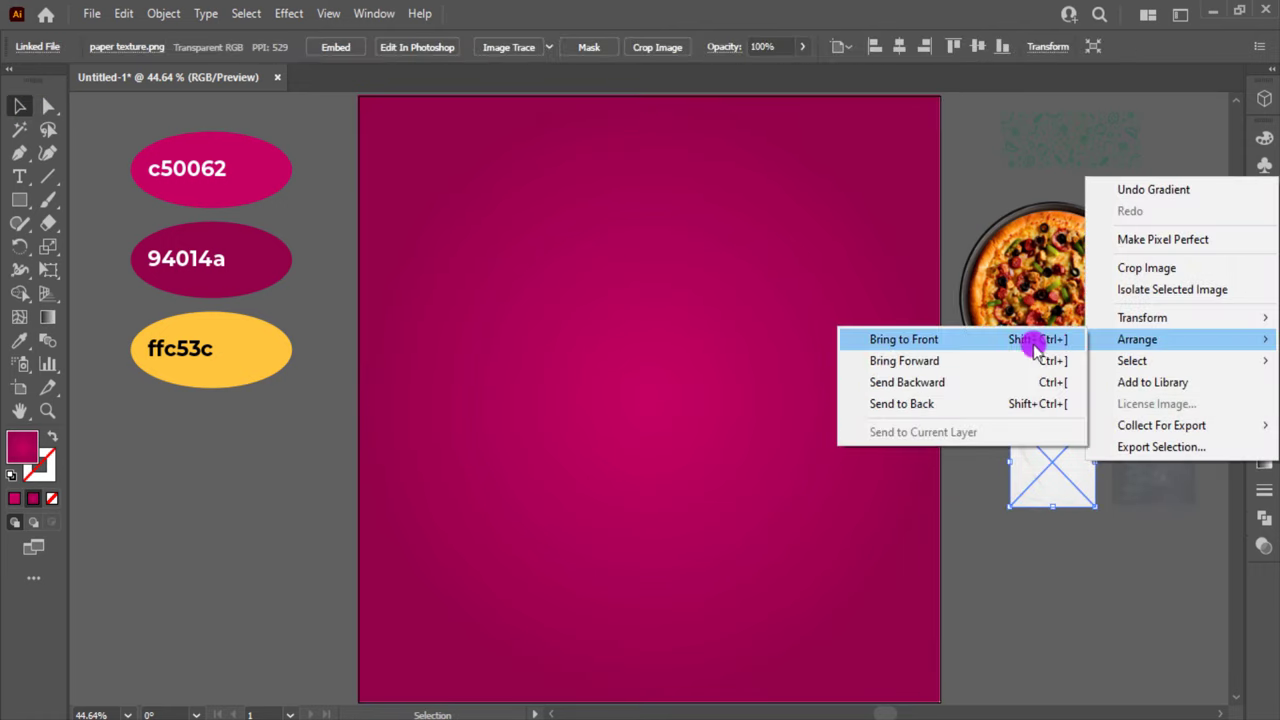
click(1035, 345)
mouse_move(1057, 491)
mouse_down()
mouse_move(369, 194)
mouse_move(409, 171)
mouse_move(940, 703)
mouse_up()
Set the paper texture's blend mode to Color Burn, trying Overlay first
click(1264, 545)
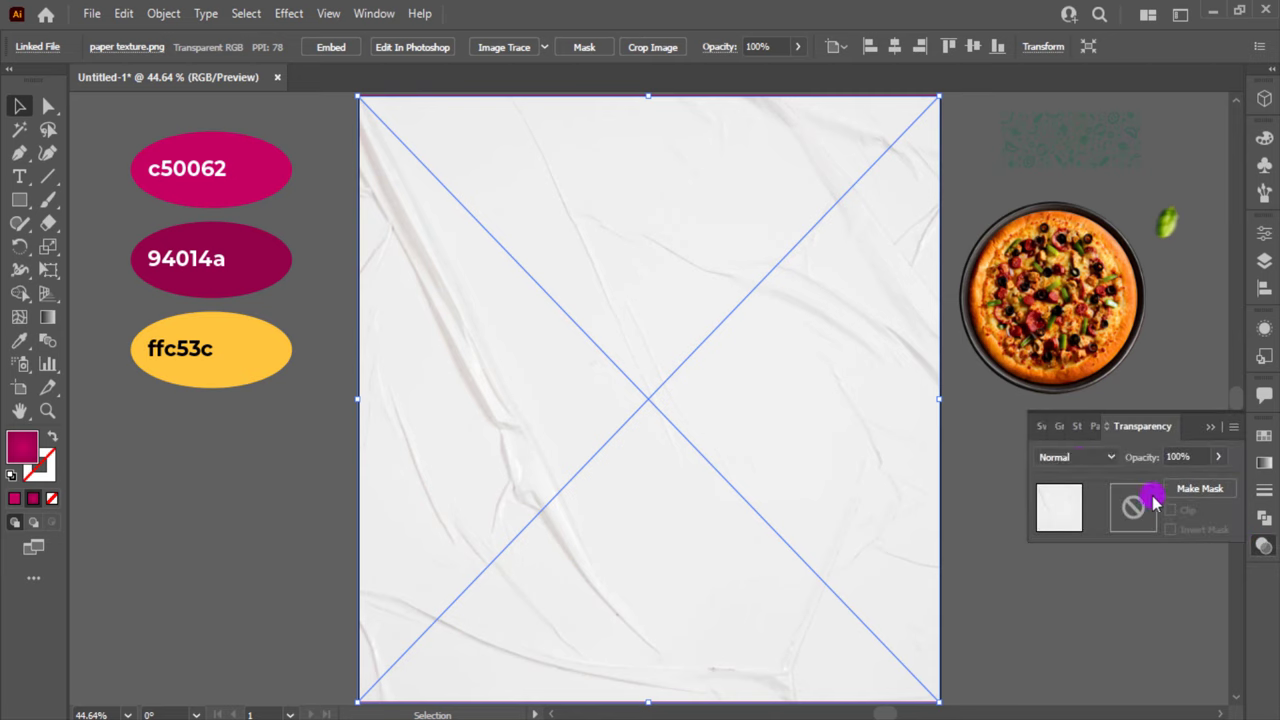
click(1078, 457)
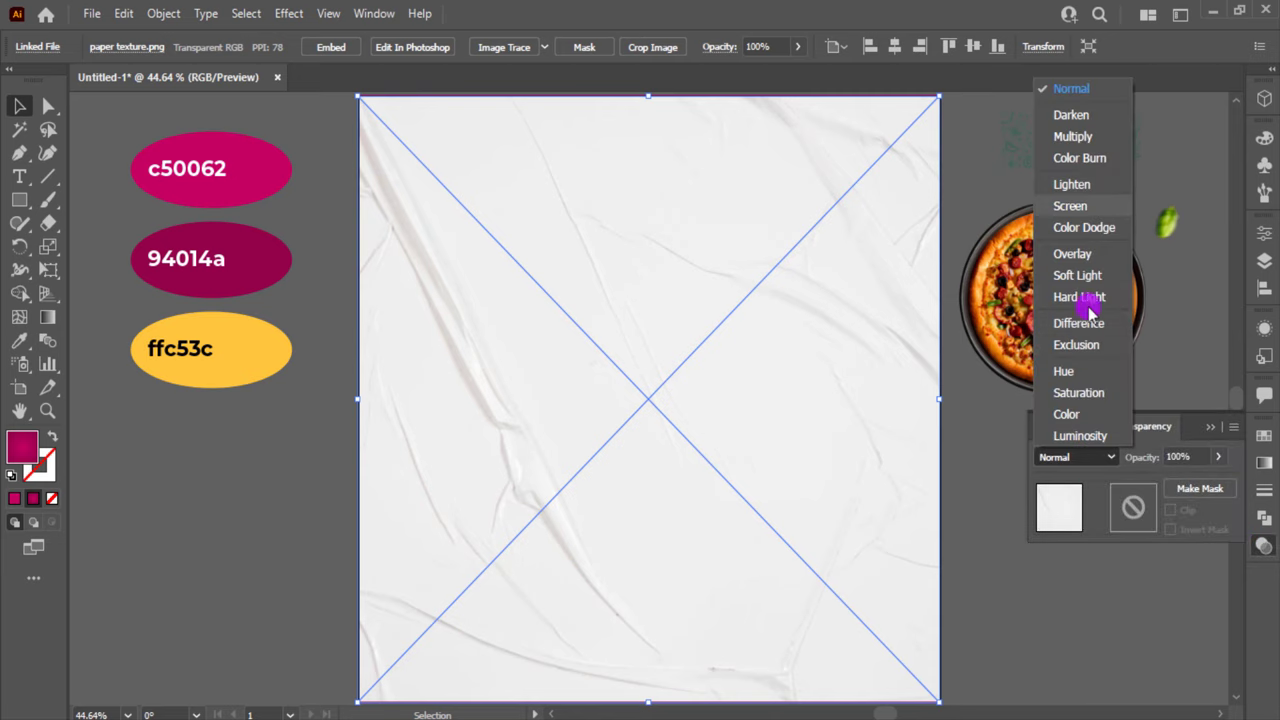
click(1092, 255)
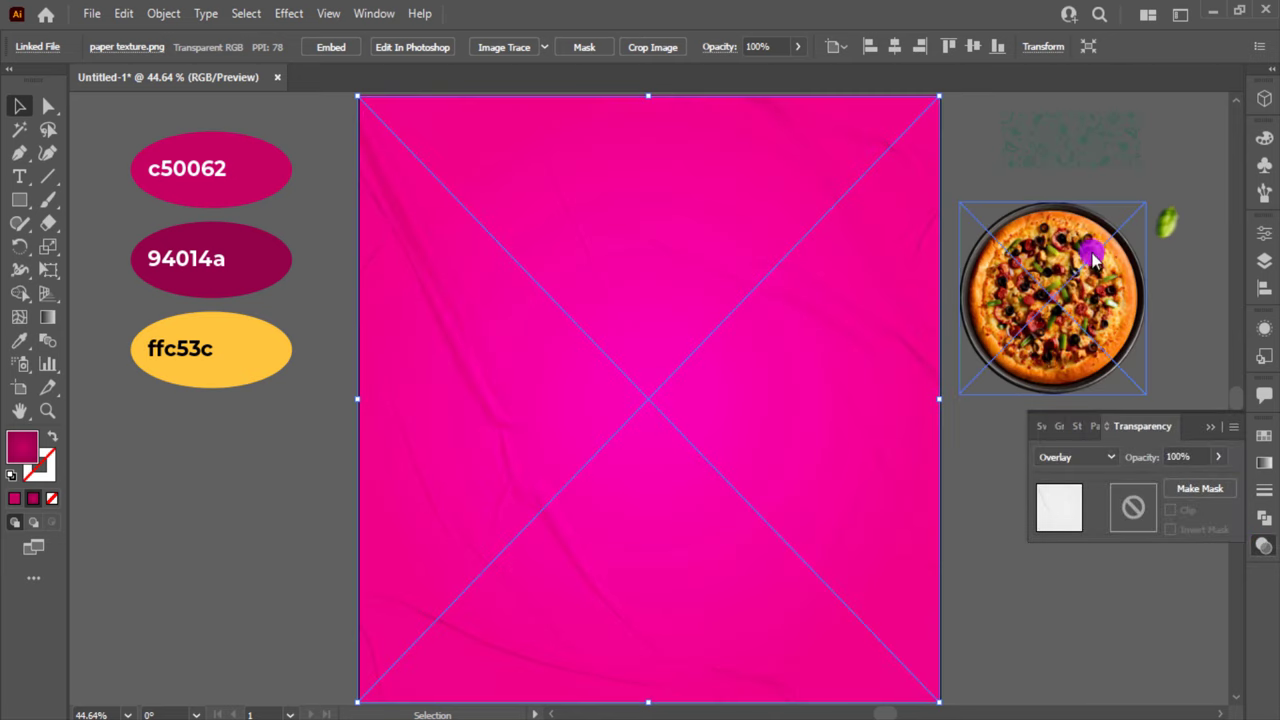
click(1104, 458)
click(1085, 159)
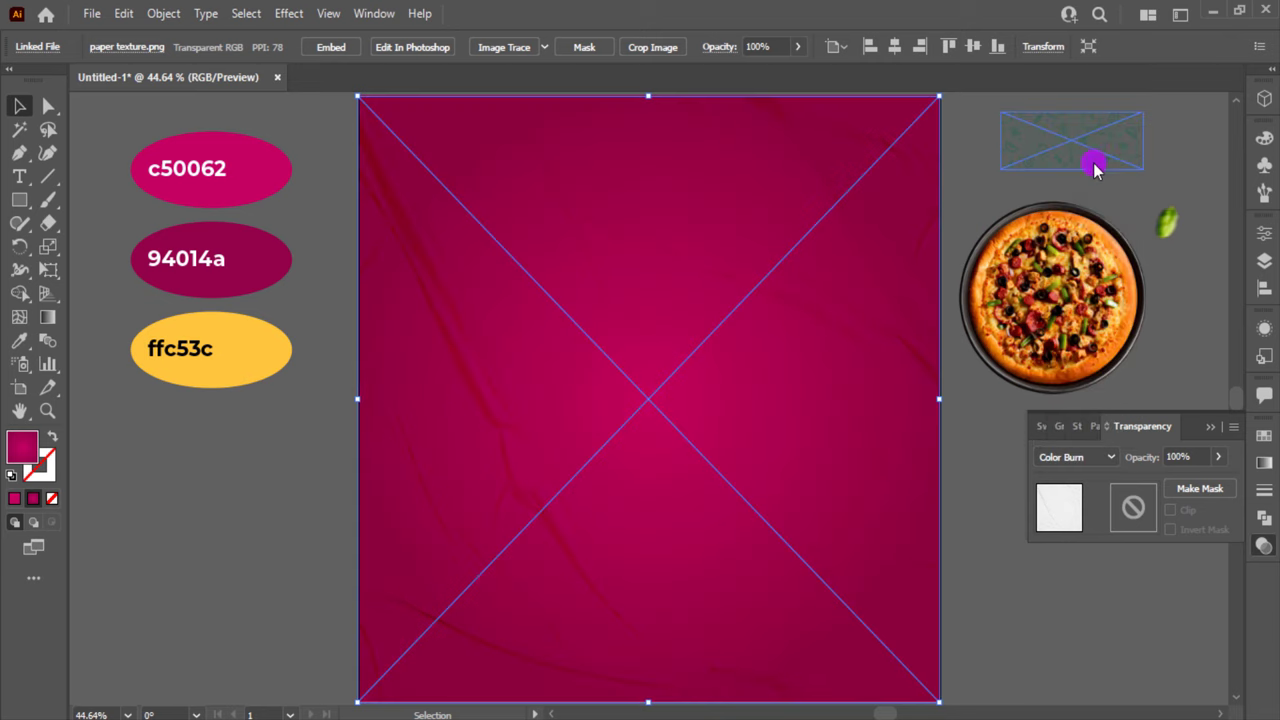
click(1005, 552)
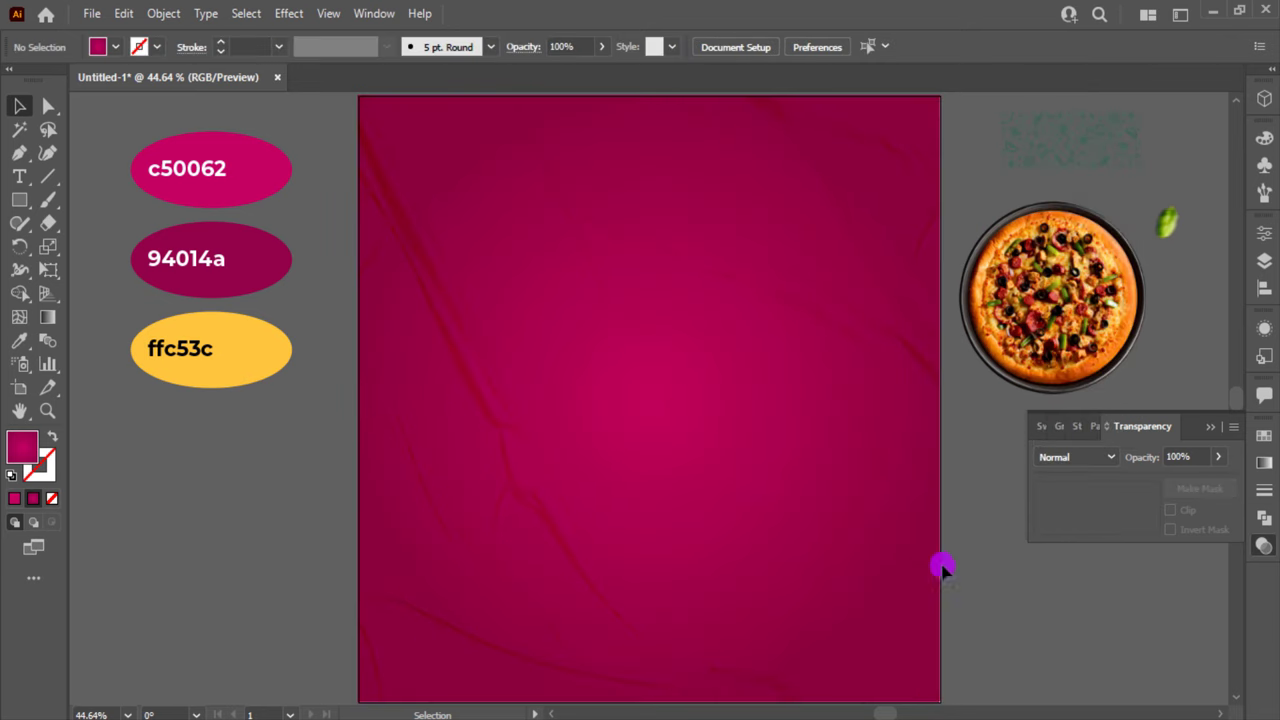
click(862, 589)
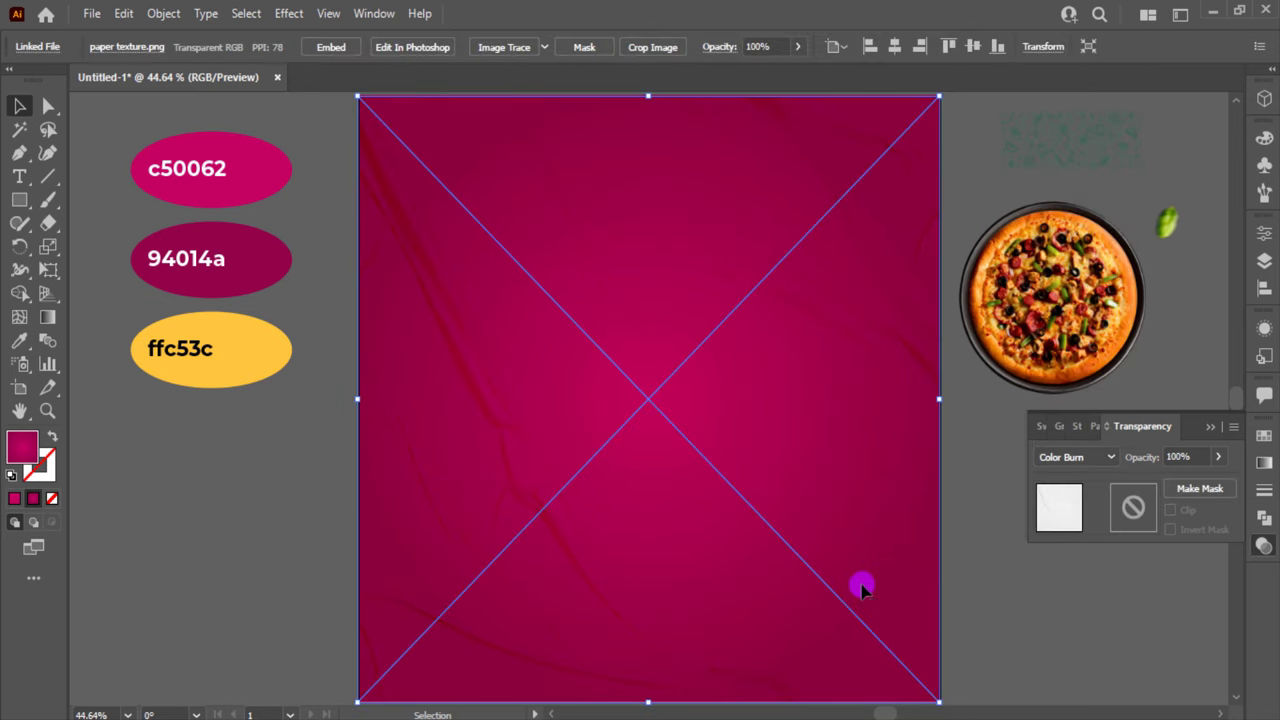
click(1174, 364)
click(1210, 428)
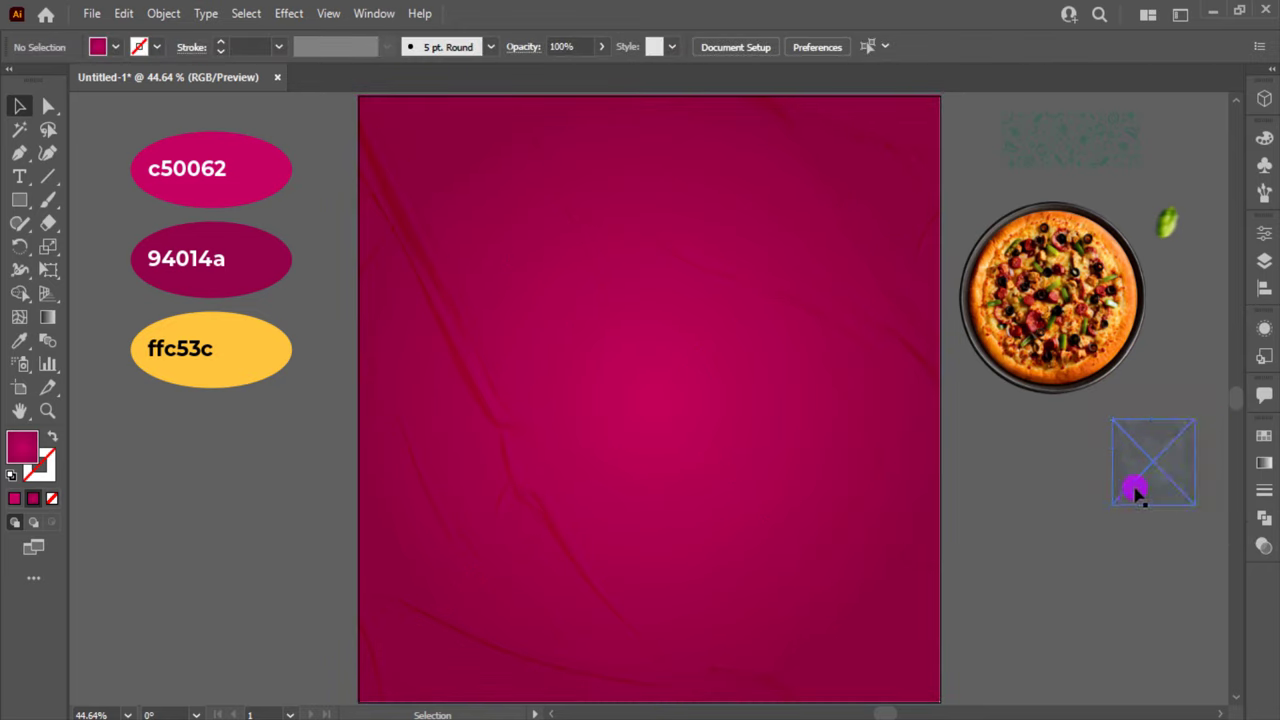
click(1137, 492)
Bring the darker Texture.png to the front and stretch it over the artboard
right_click(1137, 492)
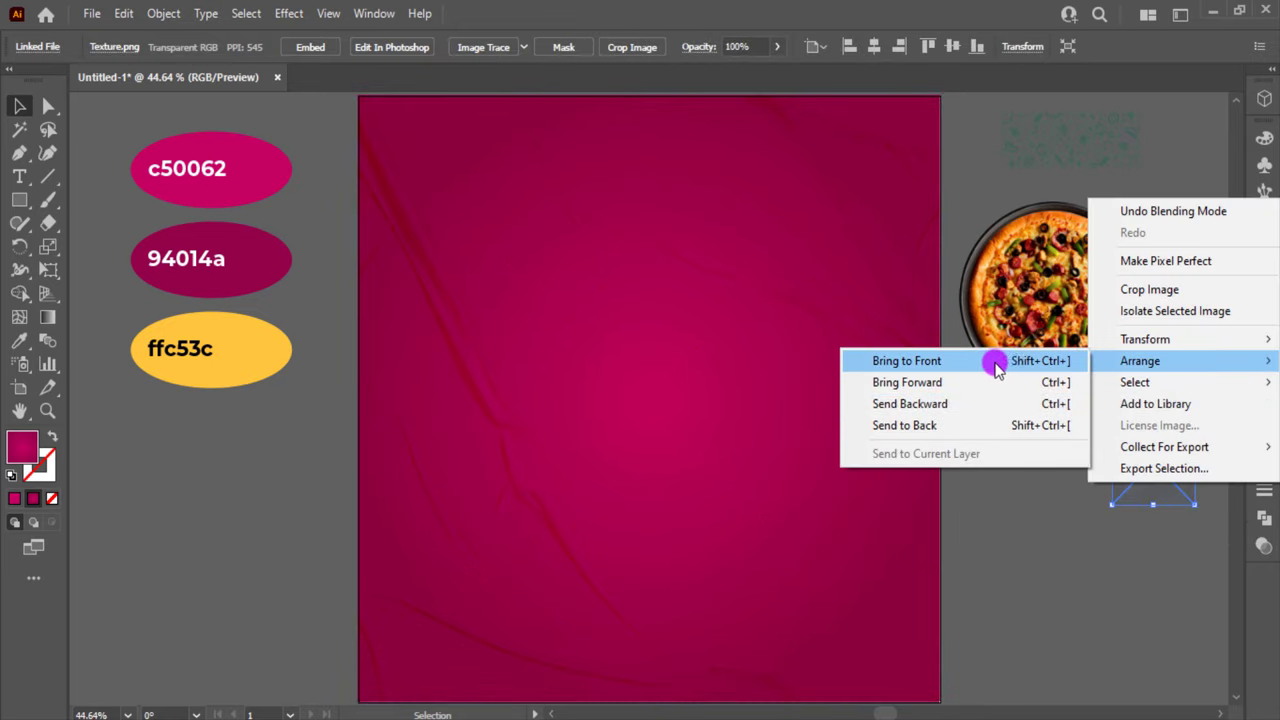
click(997, 368)
mouse_move(1090, 452)
mouse_down()
mouse_move(373, 173)
mouse_move(939, 700)
mouse_up()
Blend the darker texture with Overlay and pan to the empty area beside the artboard
click(1263, 520)
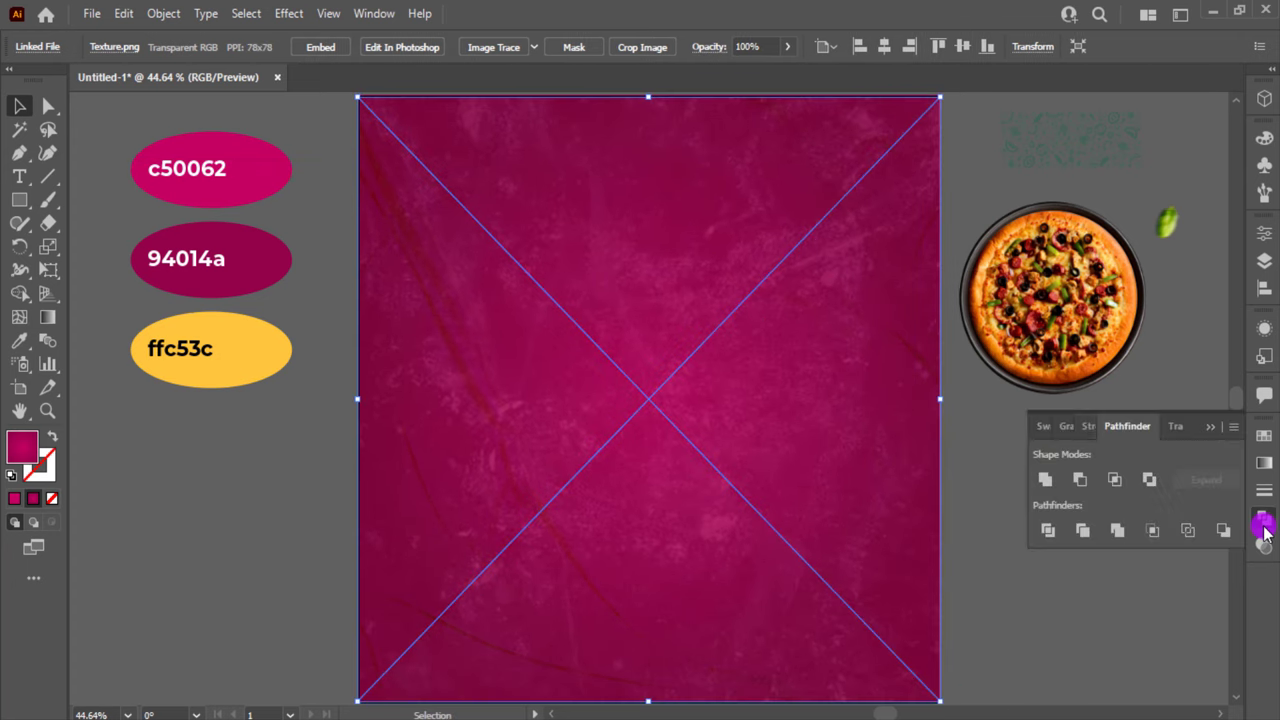
click(1263, 545)
click(1075, 456)
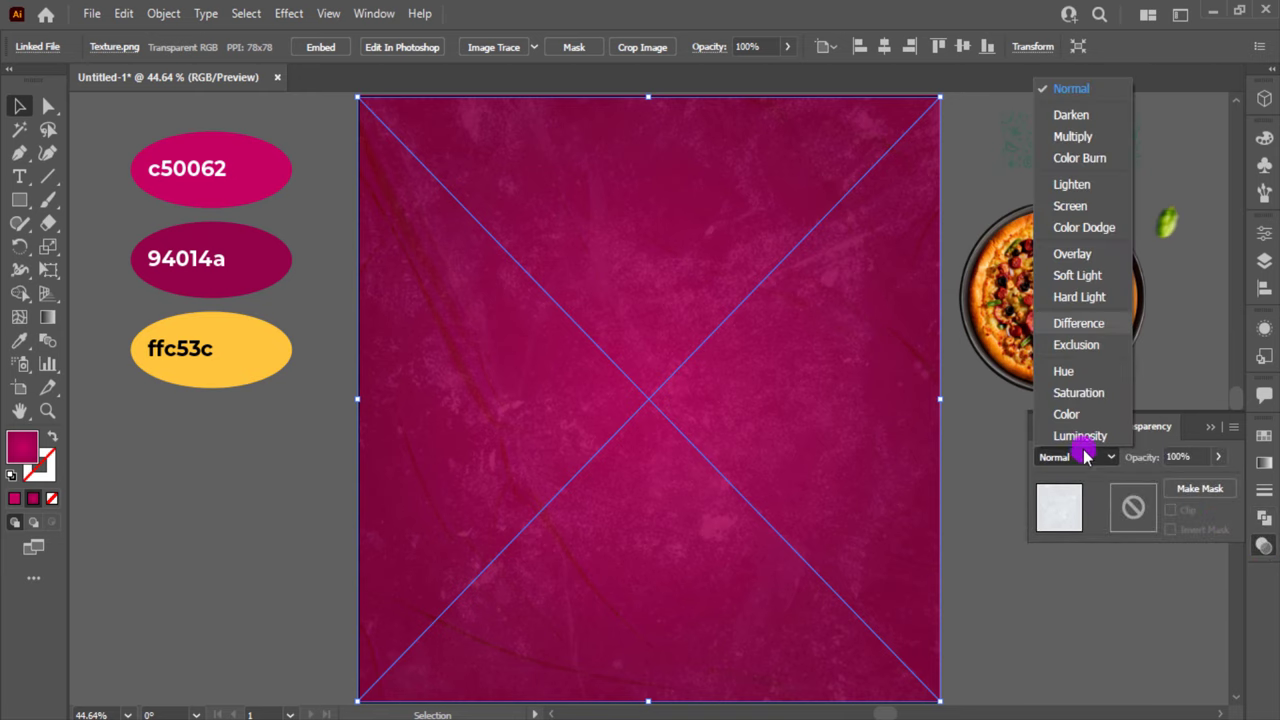
click(1084, 262)
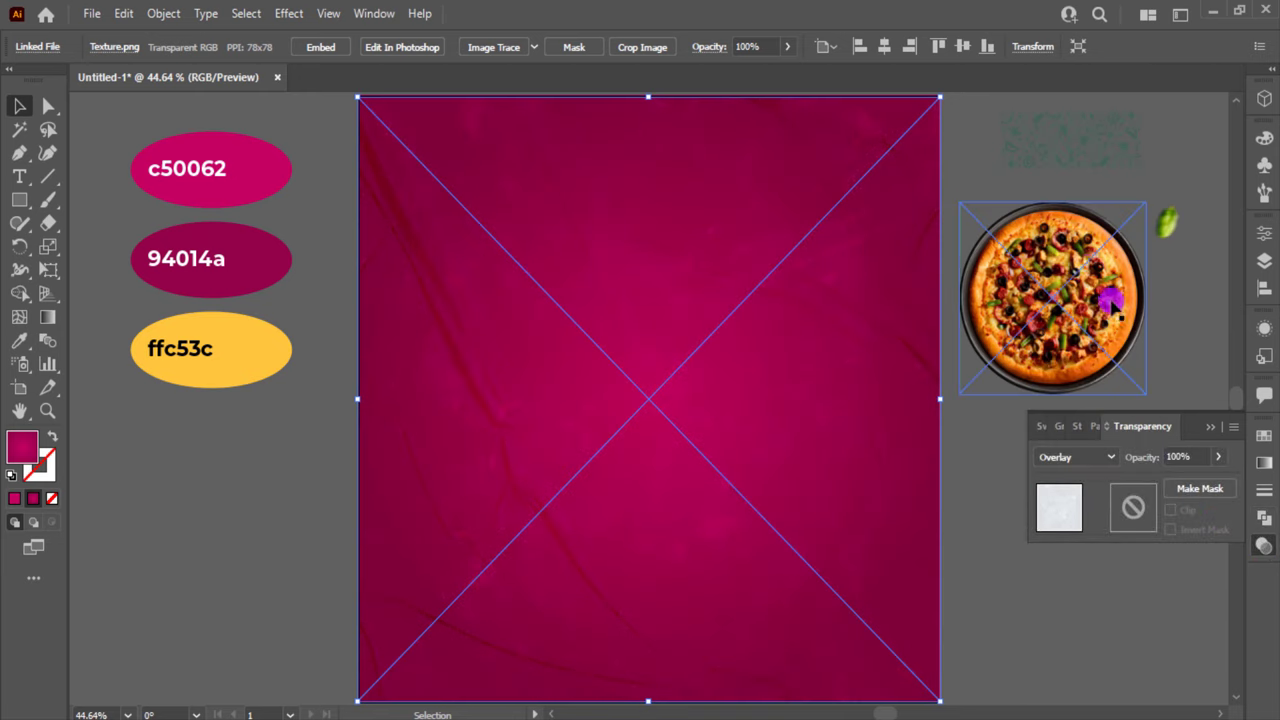
click(1210, 427)
click(1052, 450)
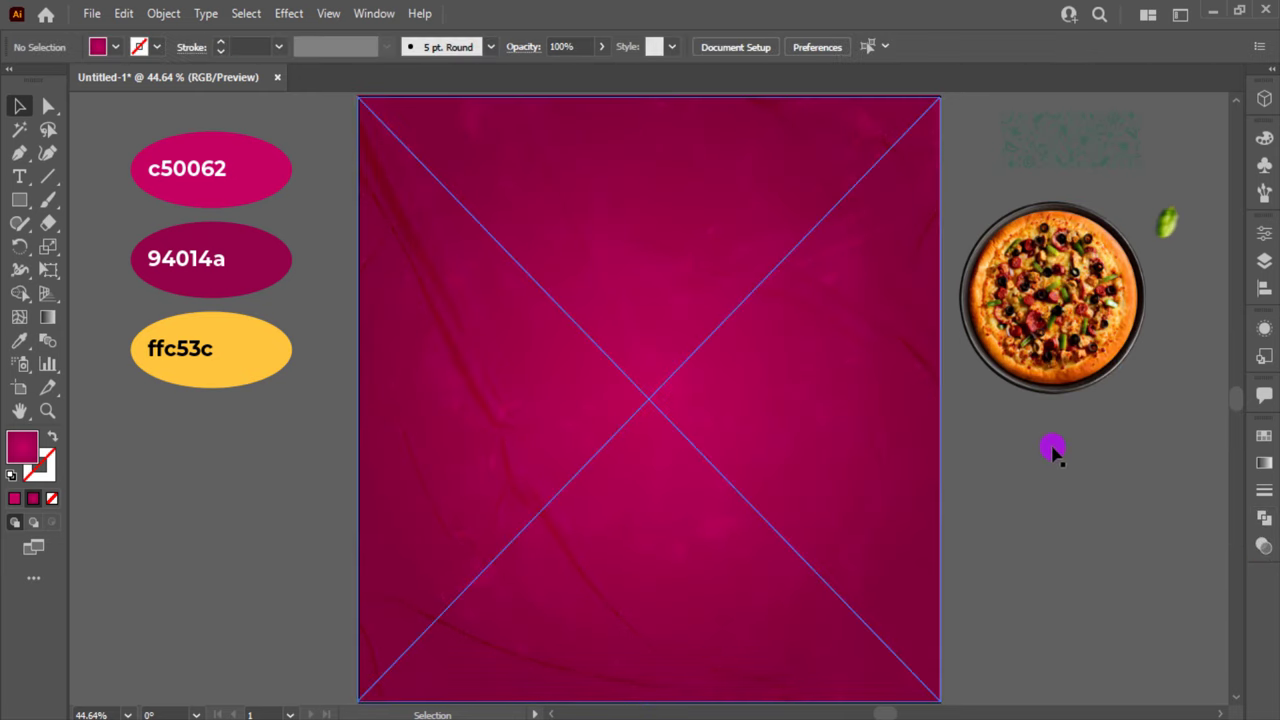
mouse_move(1080, 503)
mouse_down()
mouse_move(621, 472)
mouse_move(532, 500)
mouse_up()
click(19, 176)
Type the word PIZZA beside the artboard and set it in Anton Regular
click(804, 245)
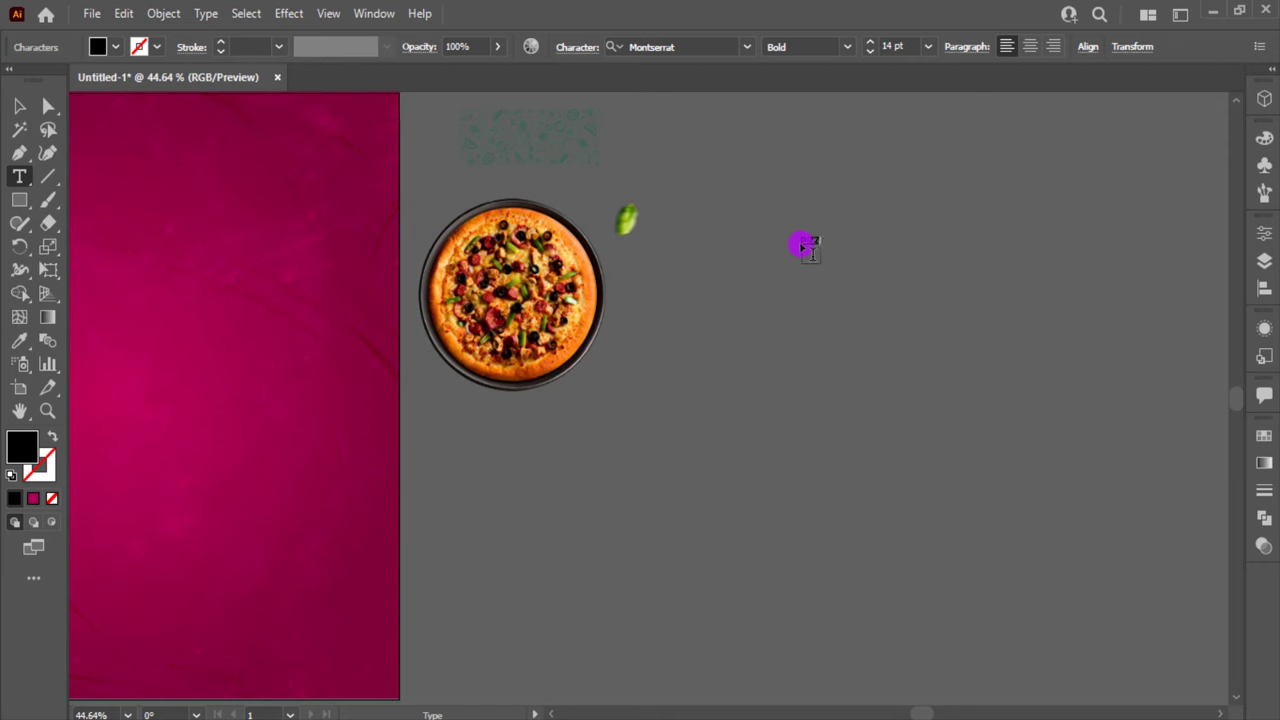
text(PIZZA)
click(20, 105)
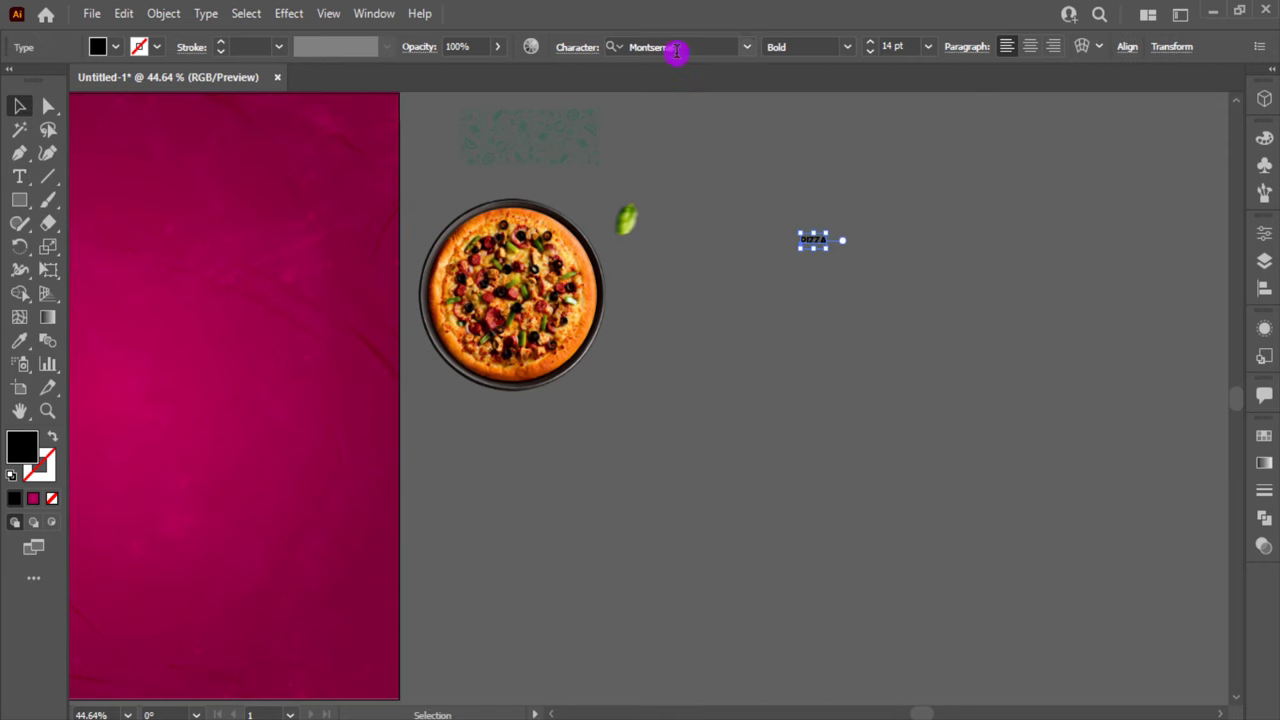
click(676, 47)
text(ant)
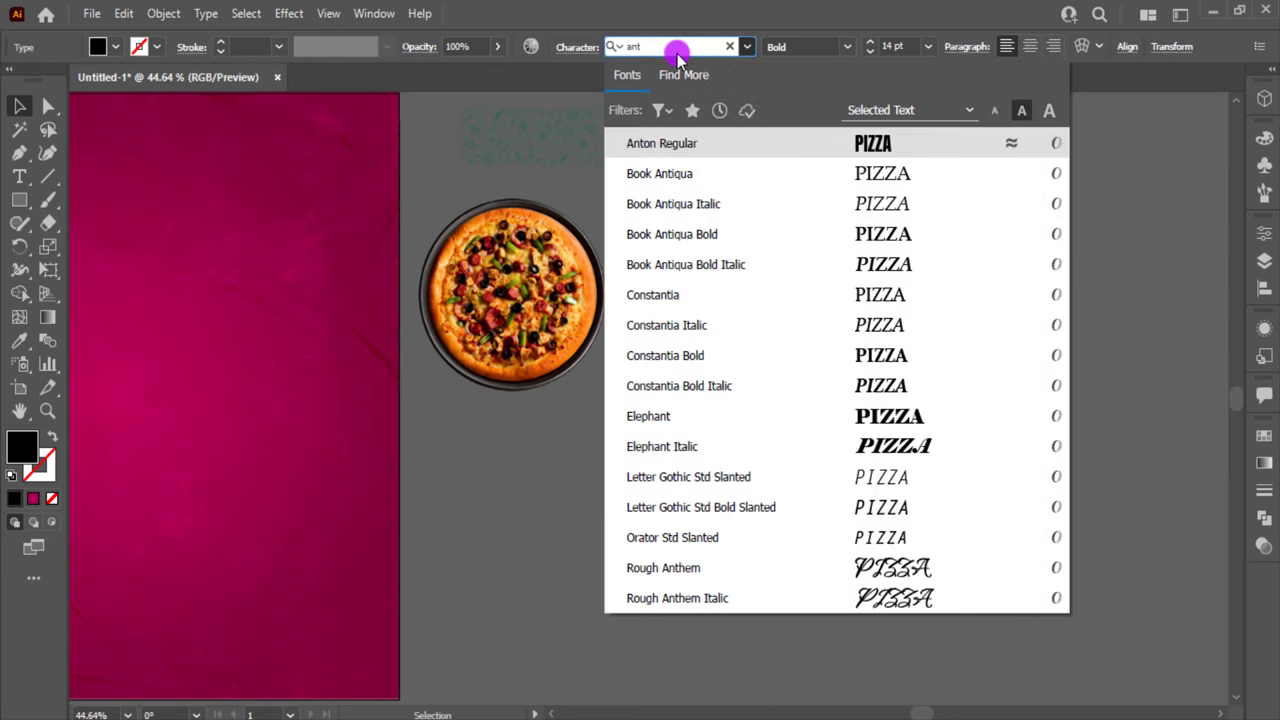
click(830, 143)
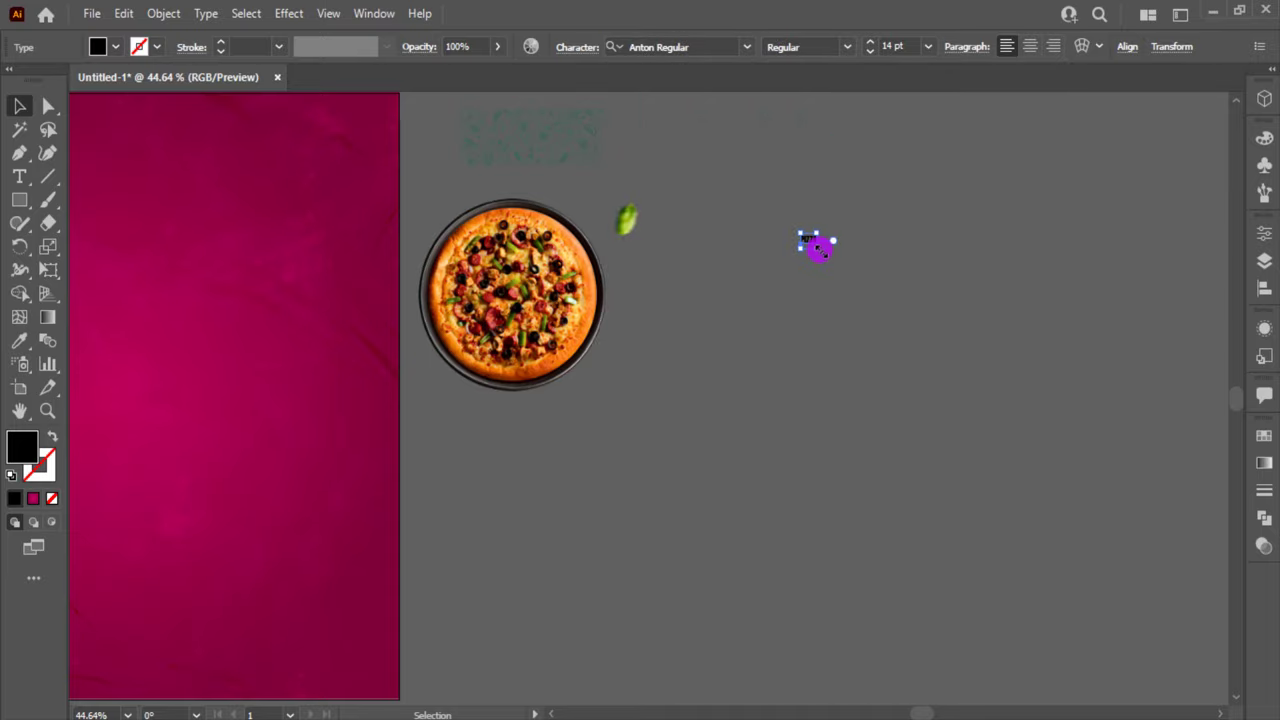
Scale PIZZA up to headline size and Alt-drag a copy alongside it
drag(817, 248, 1043, 391)
mouse_move(977, 337)
mouse_down()
mouse_move(443, 314)
mouse_move(471, 374)
mouse_up()
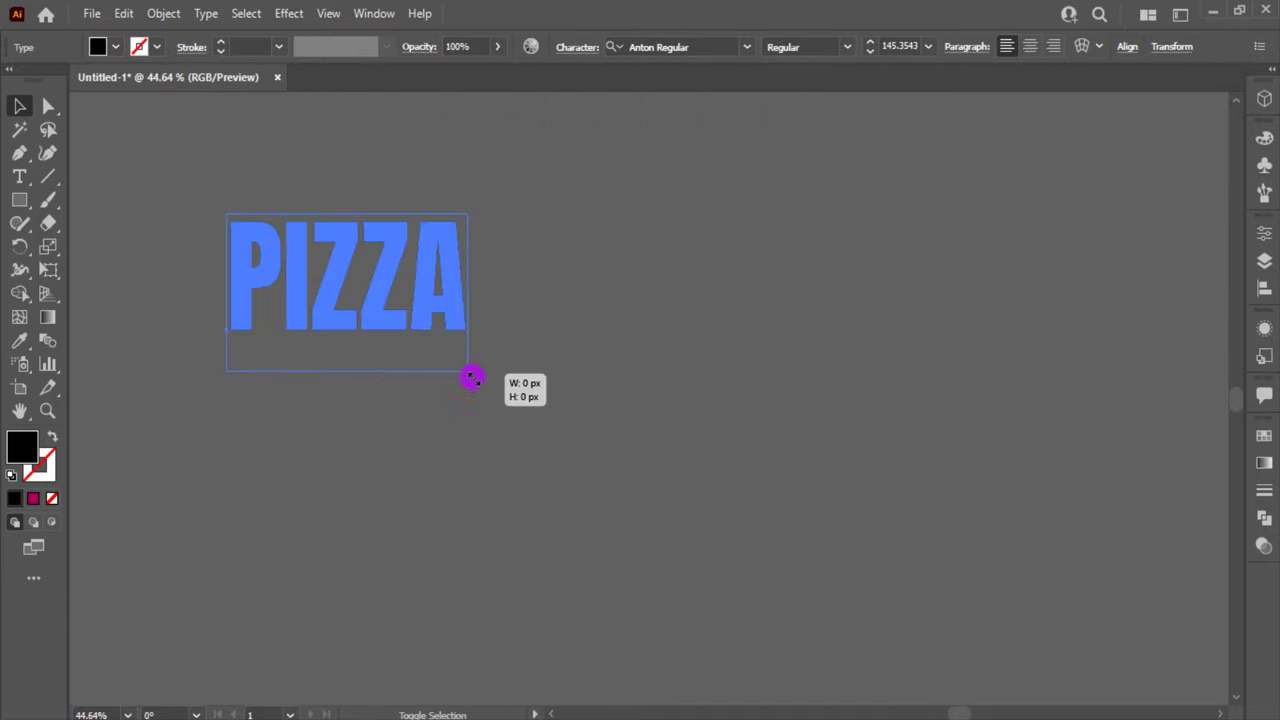
drag(442, 316, 634, 317)
Repeat the duplication to complete a row of five PIZZA words, nudged slightly up
key(ctrl+d)
key(ctrl+d)
key(ctrl+d)
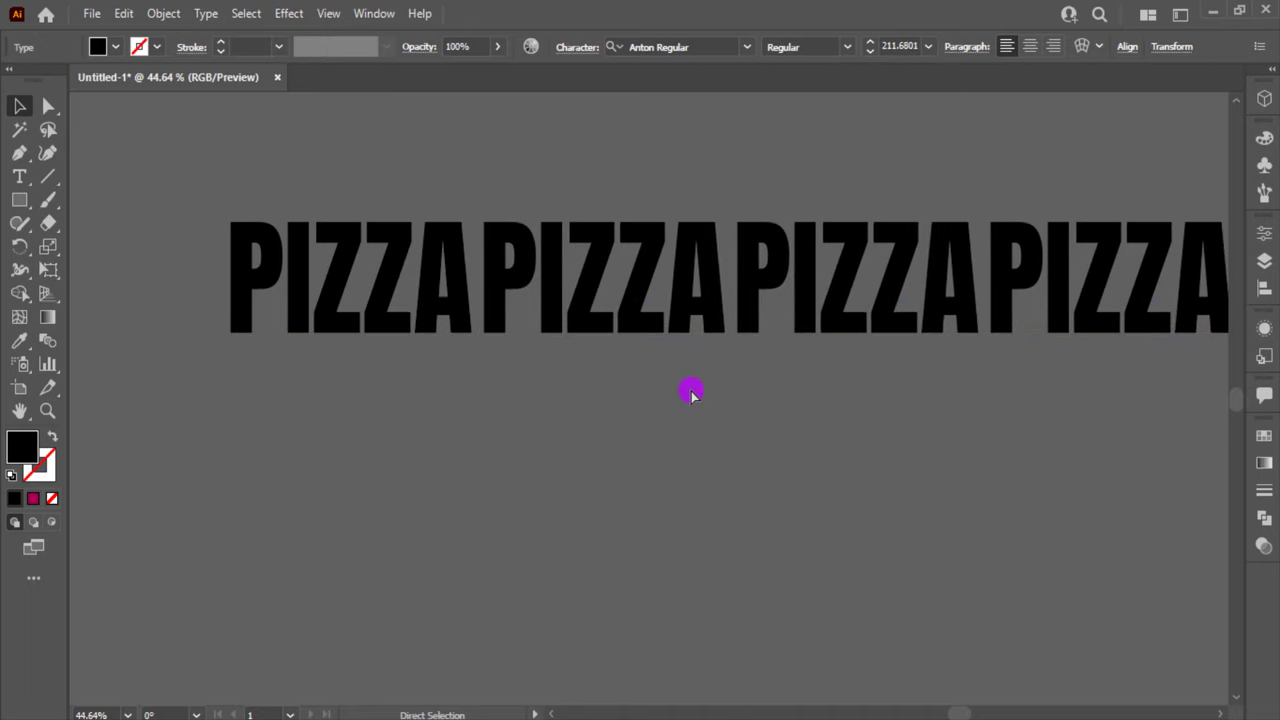
scroll(800, 405, down, 3)
scroll(835, 418, right, 2)
drag(955, 290, 530, 365)
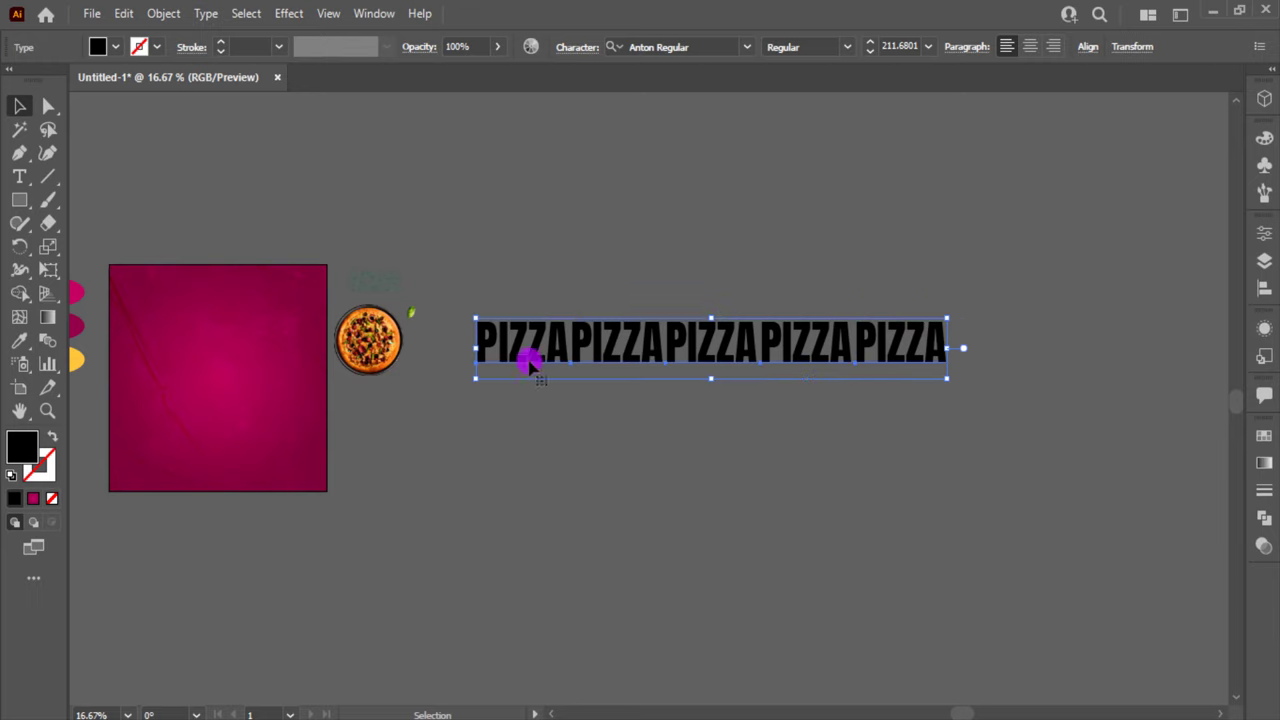
click(503, 279)
drag(906, 343, 872, 258)
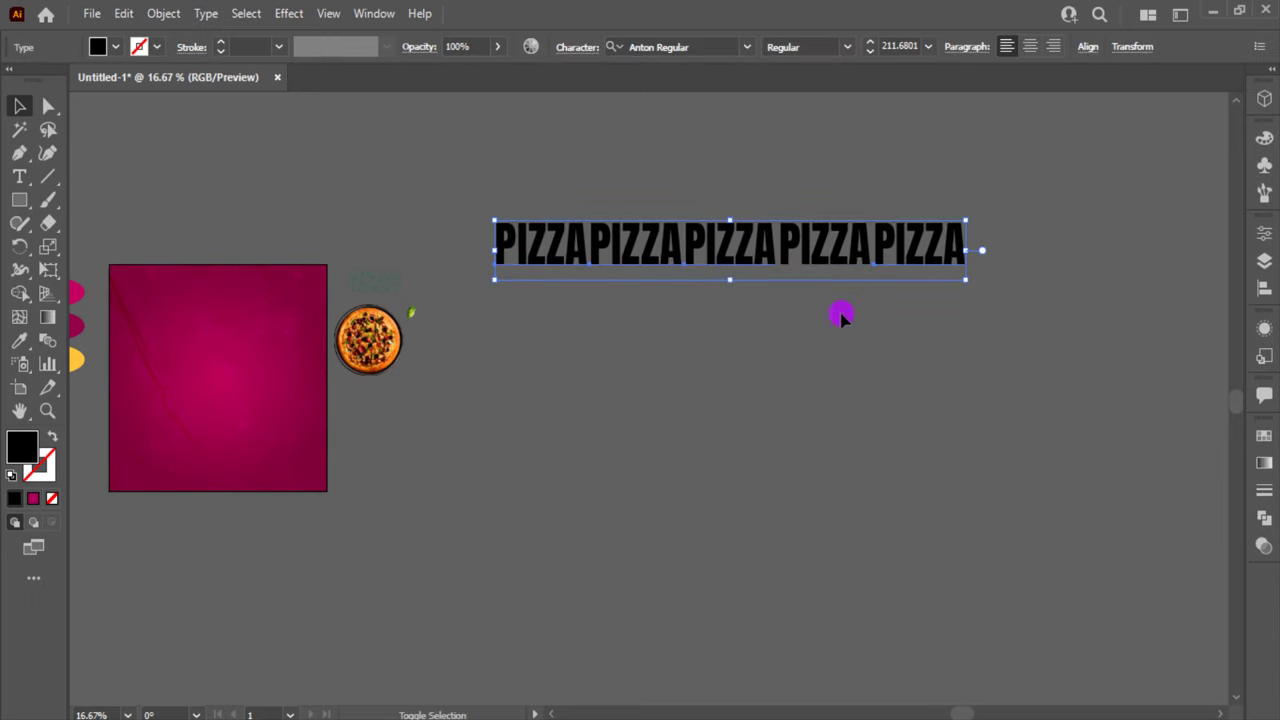
Copy the PIZZA row straight down repeatedly to stack eight rows
drag(843, 300, 829, 334)
key(ctrl+z)
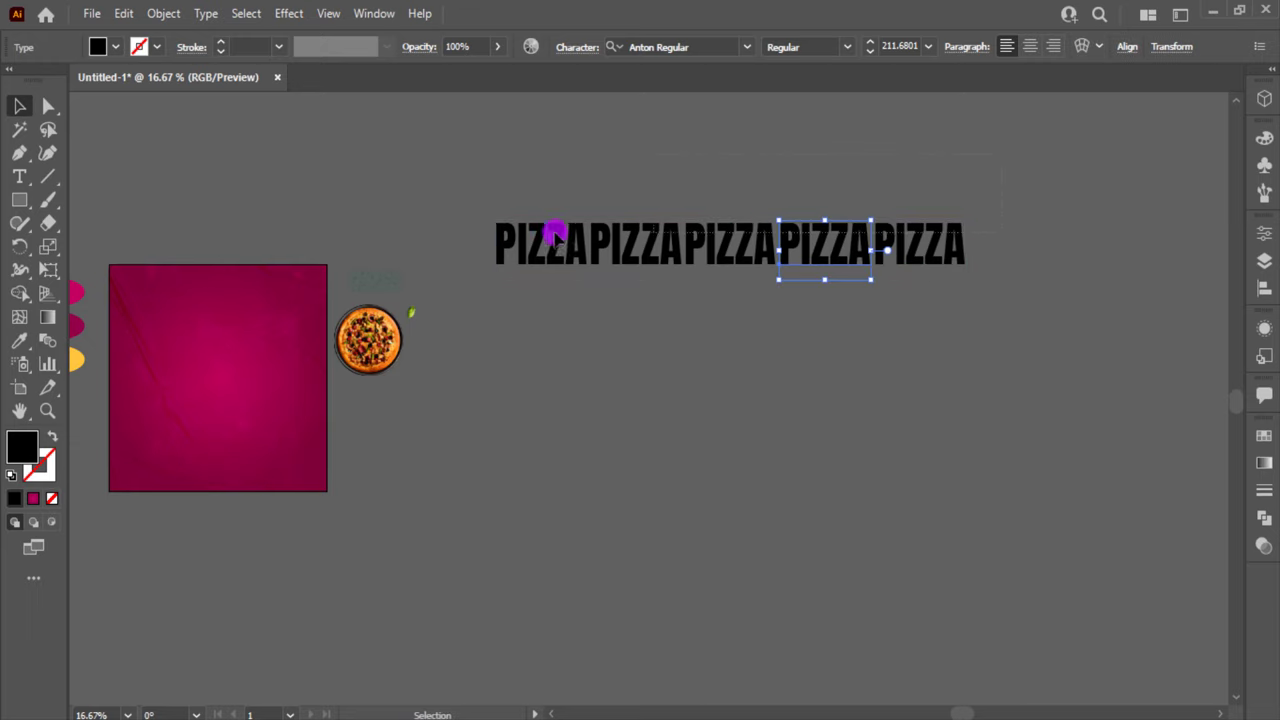
drag(563, 255, 565, 314)
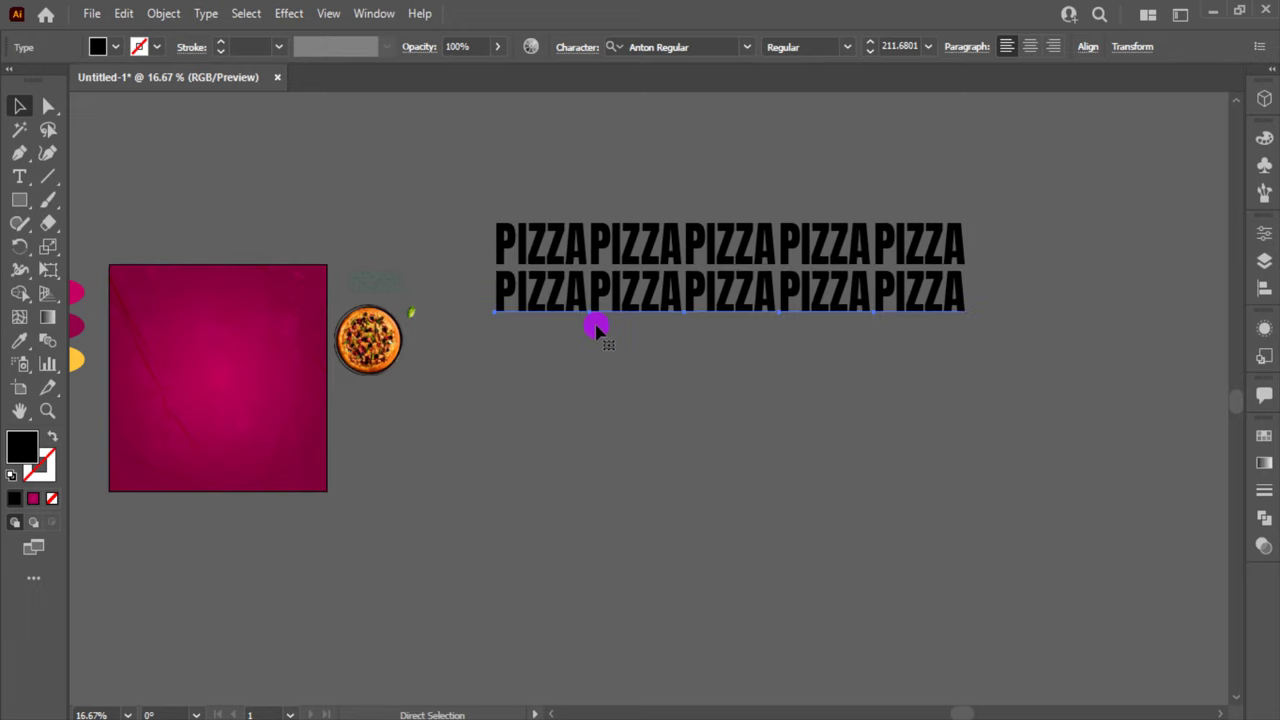
key(ctrl+d)
key(ctrl+d)
key(ctrl+d)
key(ctrl+d)
key(ctrl+z)
key(ctrl+z)
key(ctrl+z)
key(ctrl+z)
key(ctrl+z)
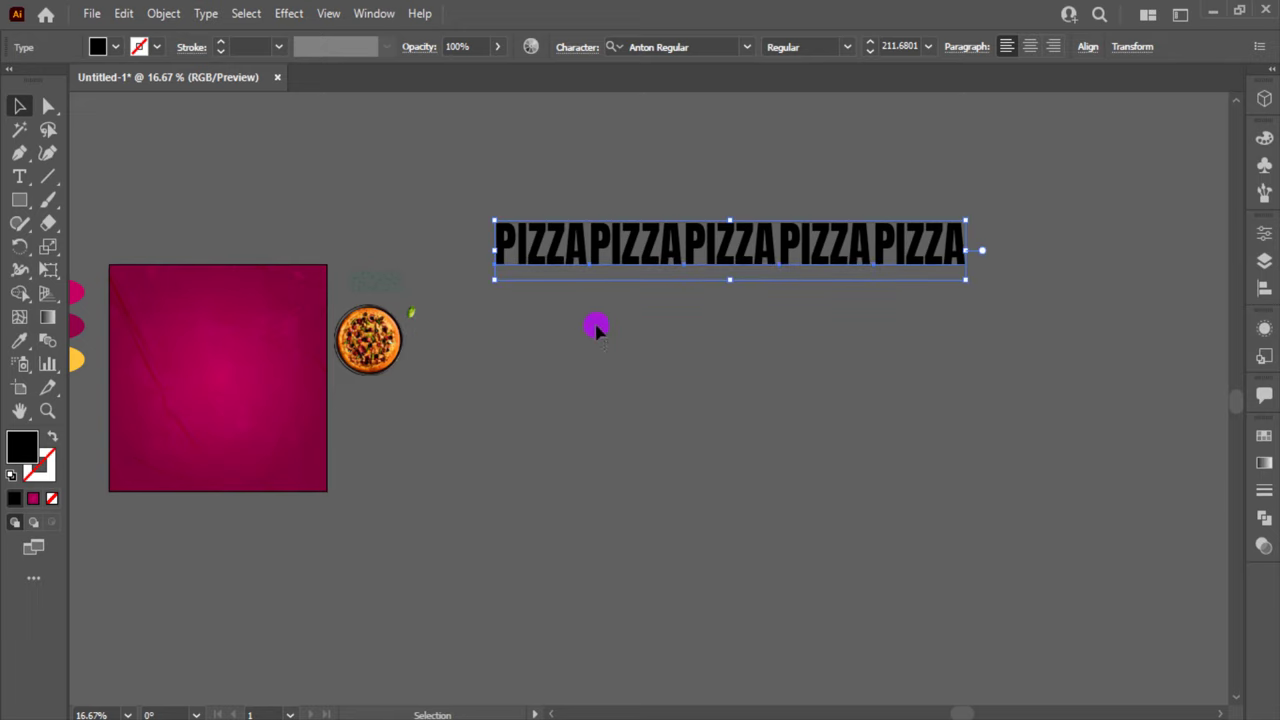
drag(623, 258, 628, 313)
key(ctrl+d)
key(ctrl+d)
key(ctrl+d)
key(ctrl+d)
key(ctrl+d)
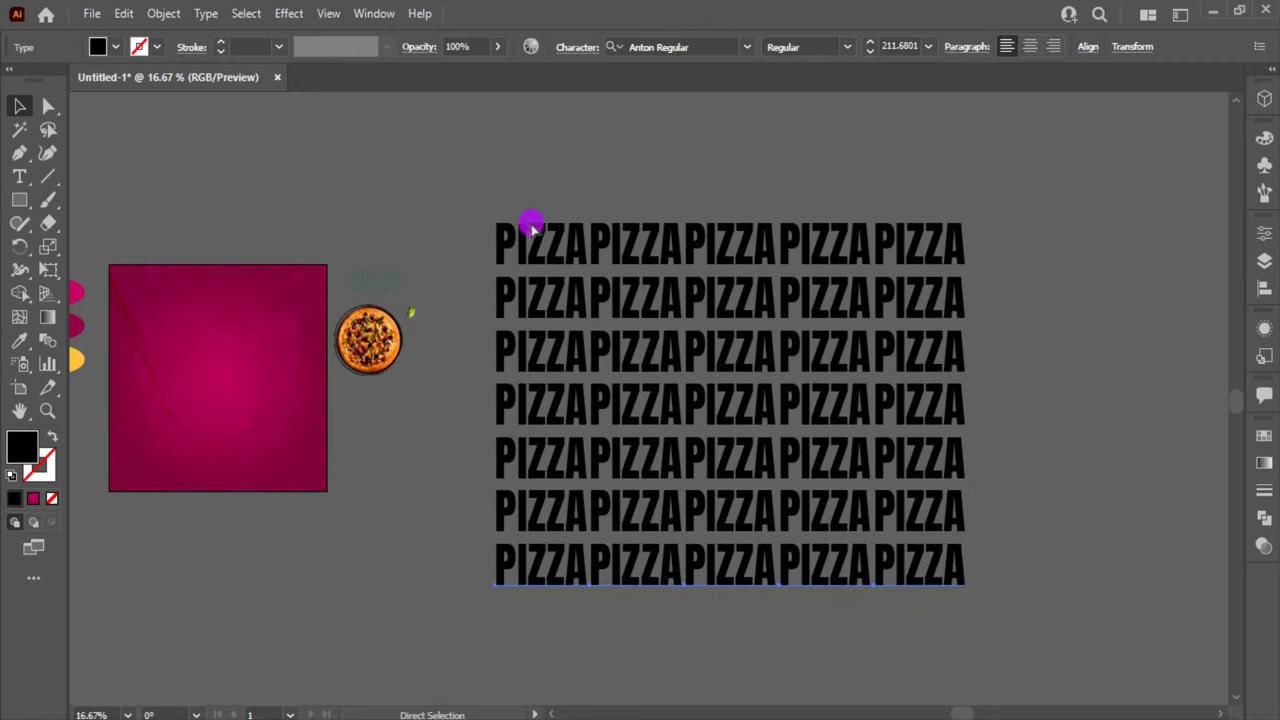
key(ctrl+d)
Group all eight PIZZA rows and rotate the block to a tilt
key(ctrl+a)
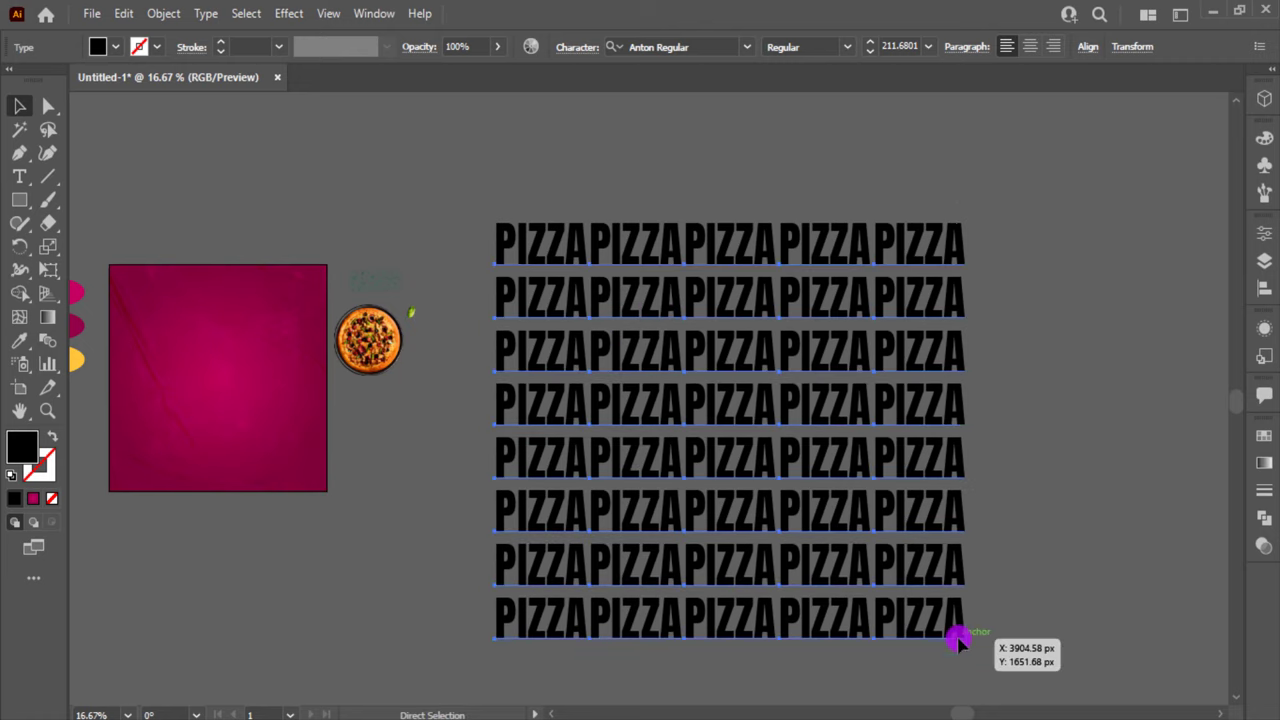
key(ctrl+g)
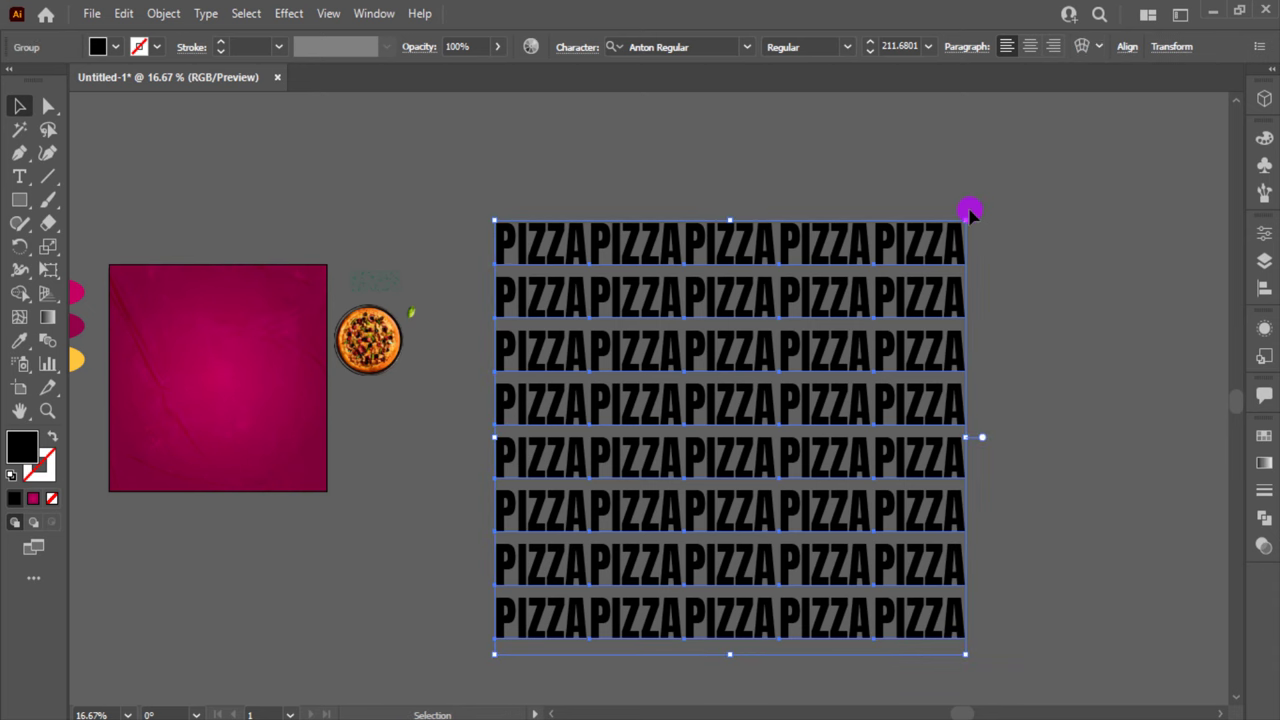
mouse_move(969, 209)
mouse_down()
mouse_move(917, 183)
mouse_move(874, 223)
mouse_up()
Create a 1000×1000 px square and move it over the tilted PIZZA block
click(620, 192)
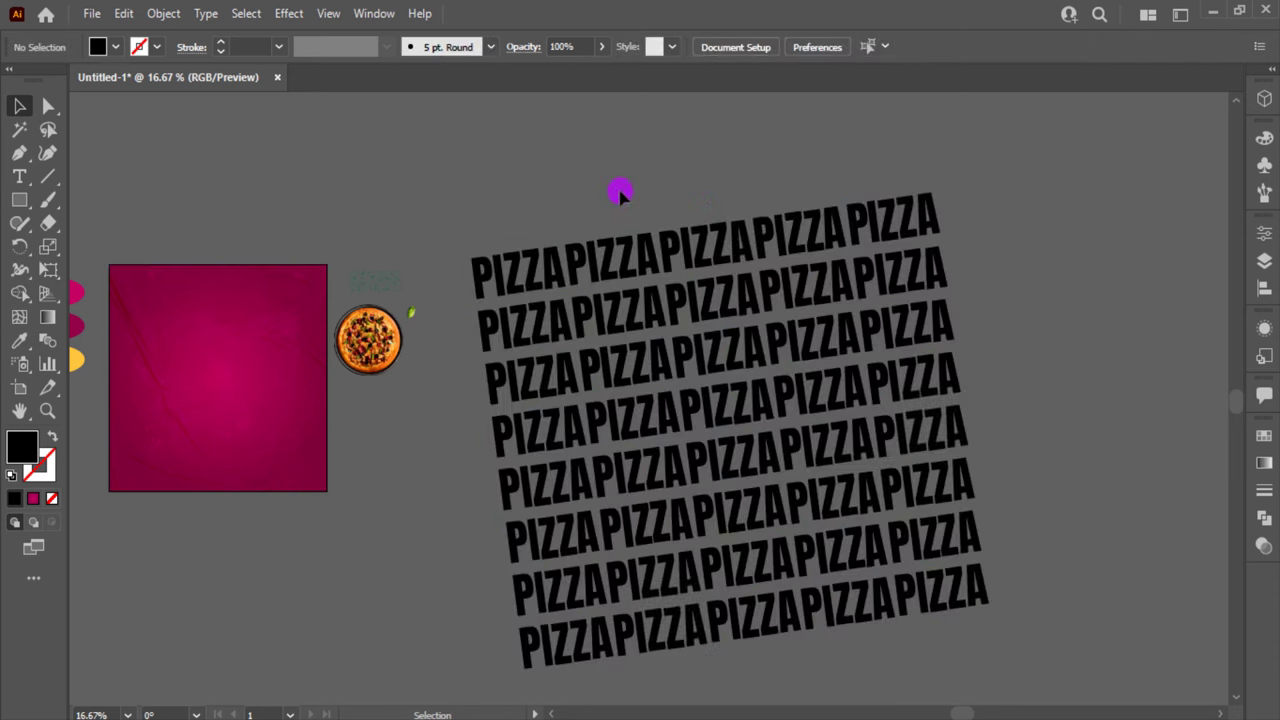
click(425, 193)
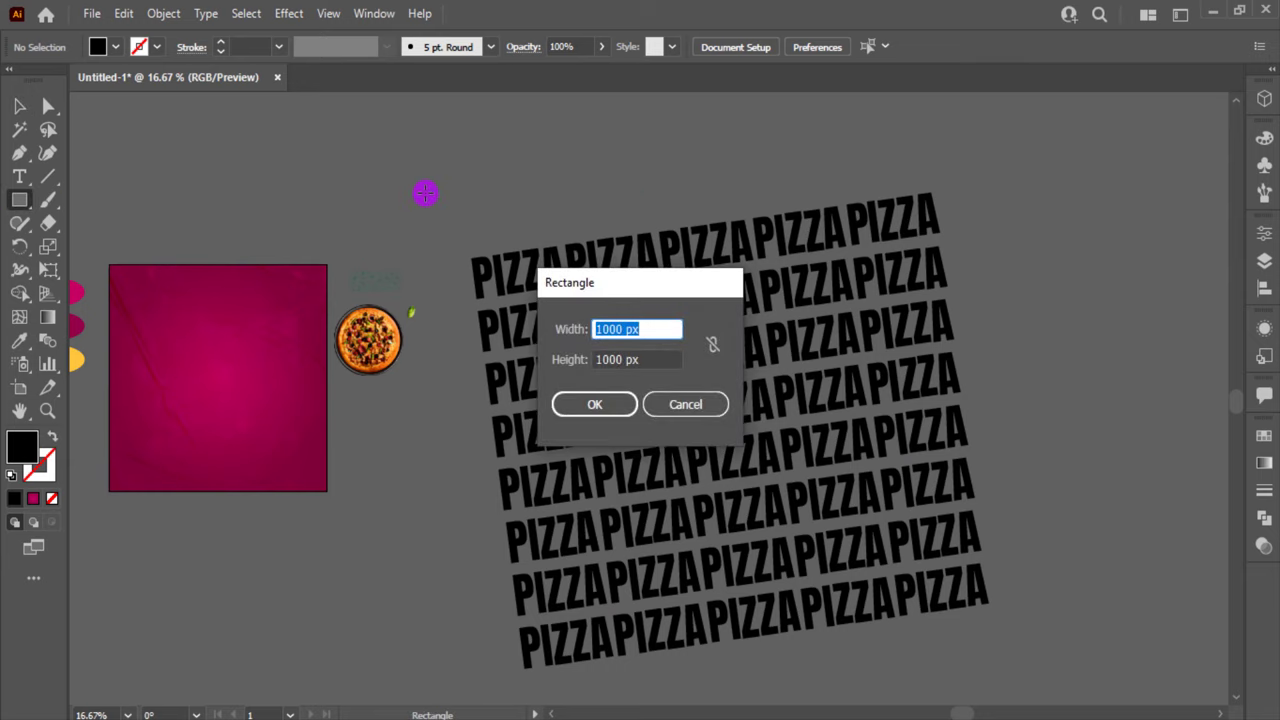
key(Return)
key(v)
mouse_move(560, 360)
mouse_down()
mouse_move(738, 470)
mouse_move(734, 431)
mouse_move(708, 432)
mouse_up()
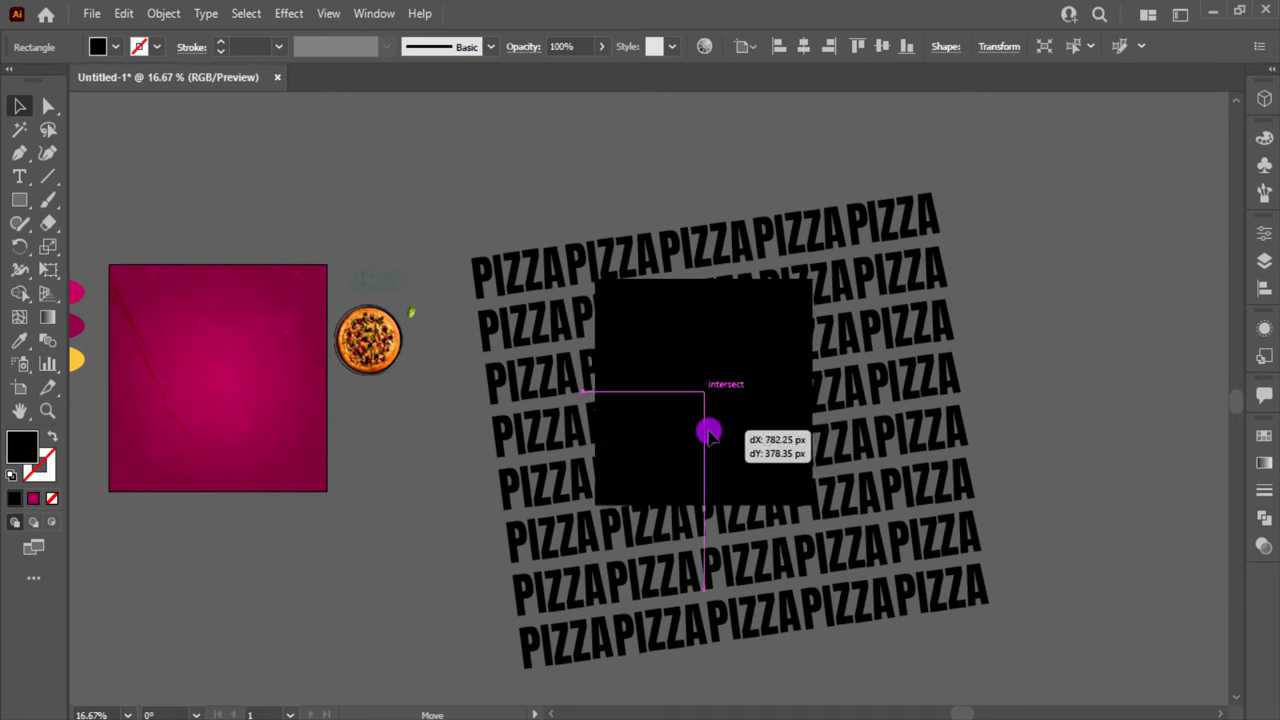
Select the square and PIZZA text together and make a clipping mask
shift+click(786, 469)
right_click(786, 469)
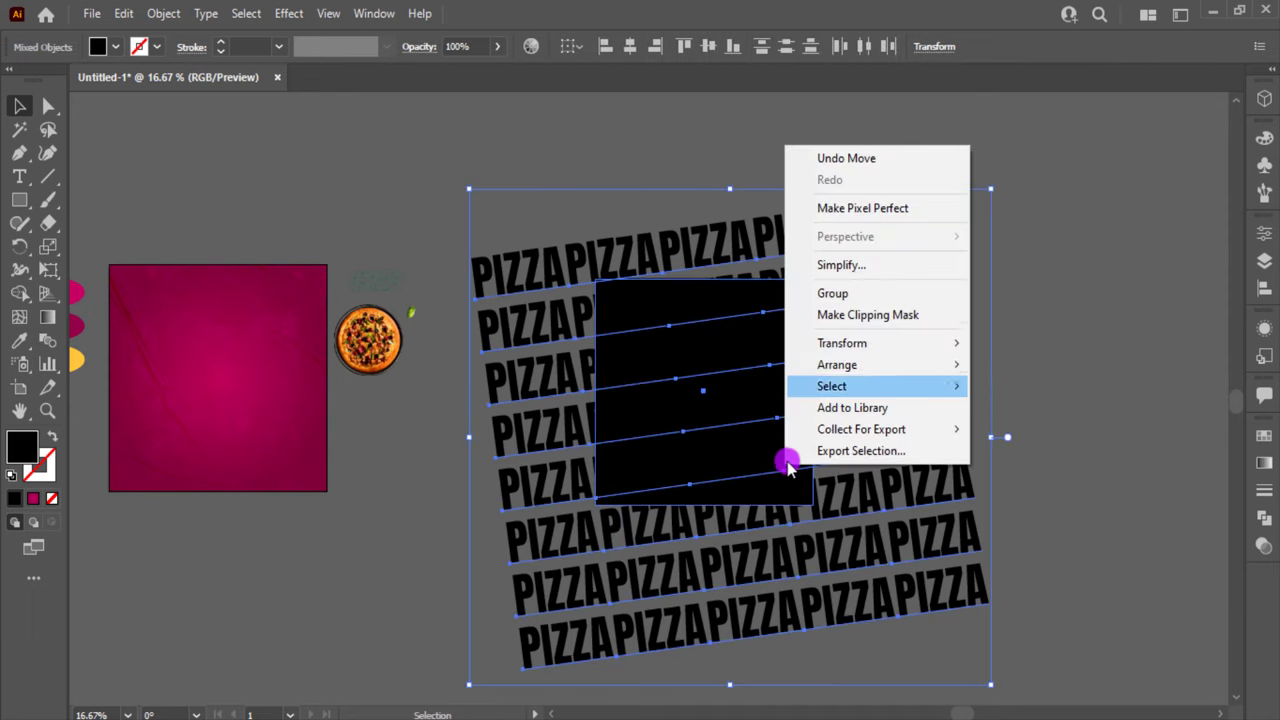
click(868, 315)
click(974, 303)
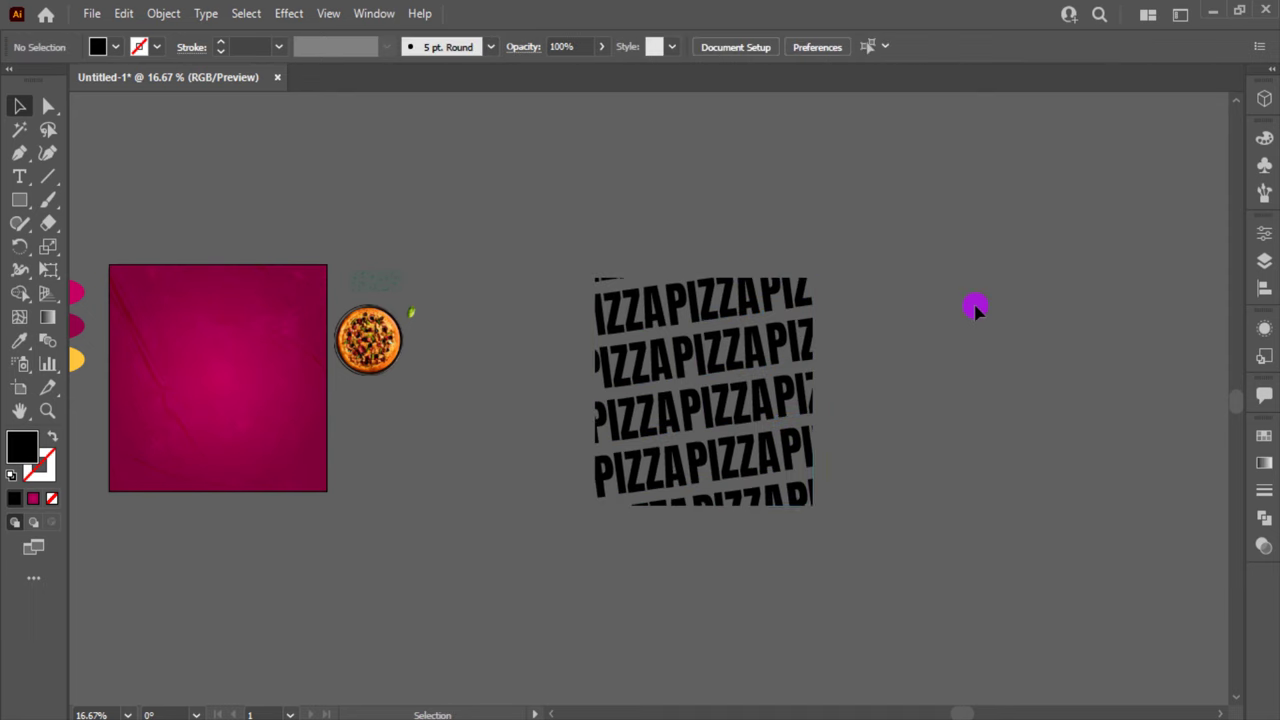
Set the clipped PIZZA square to Overlay and centre it on the magenta background
click(735, 390)
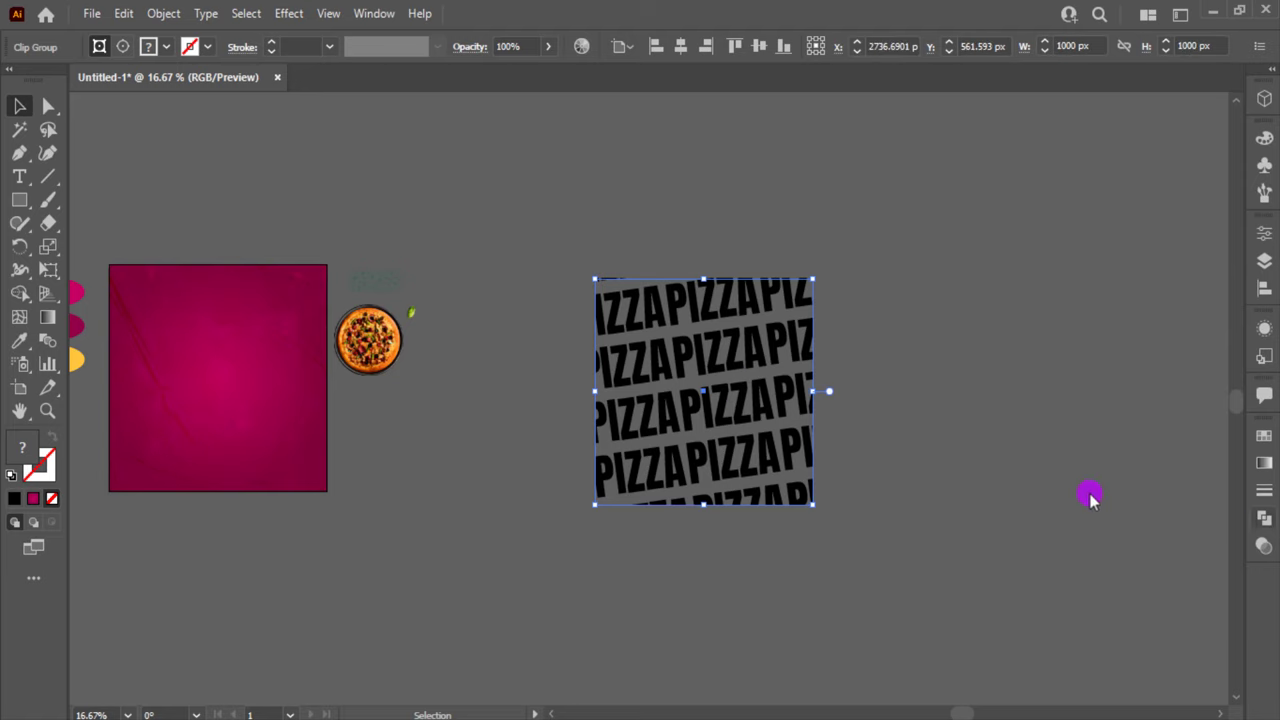
click(1262, 545)
click(1075, 457)
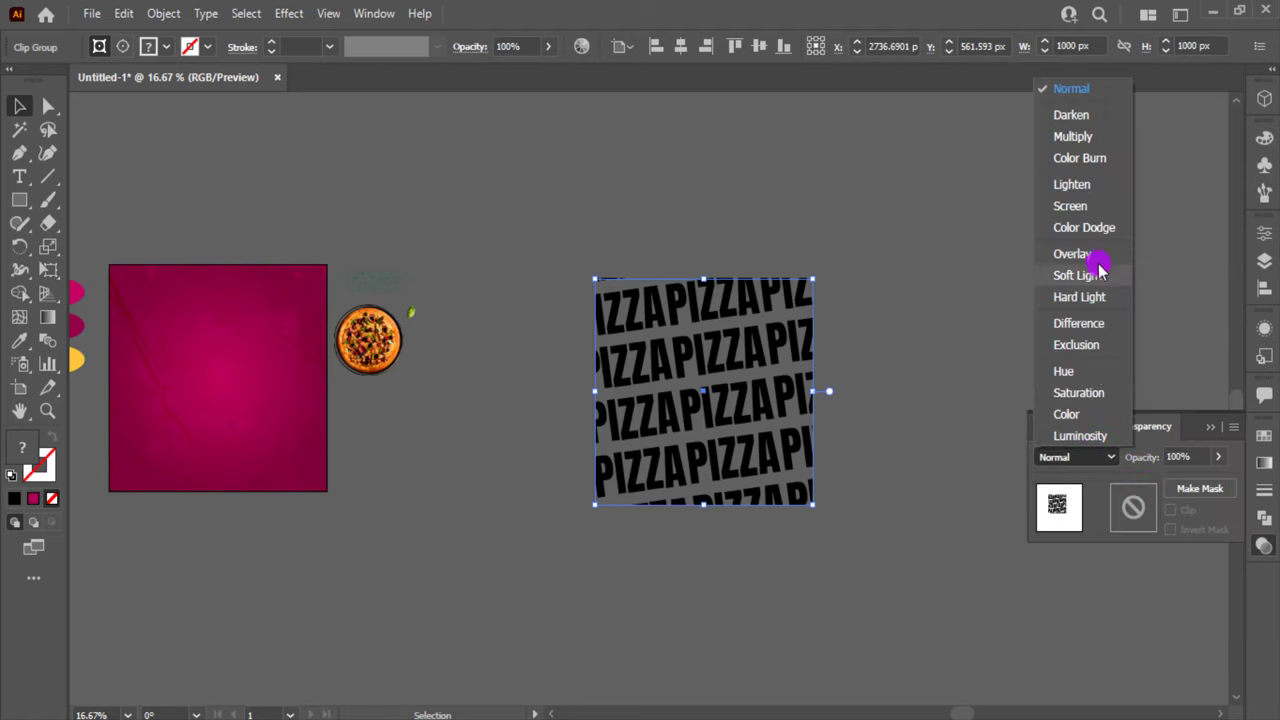
drag(729, 371, 243, 363)
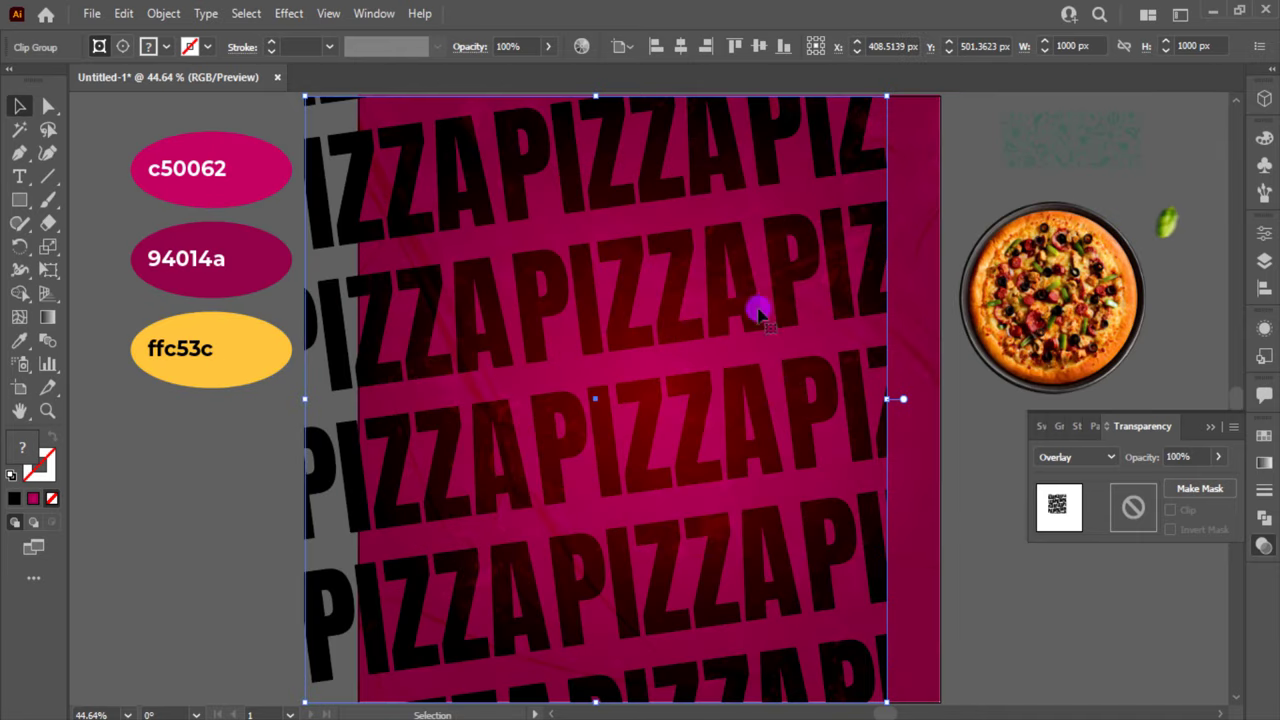
drag(760, 315, 803, 262)
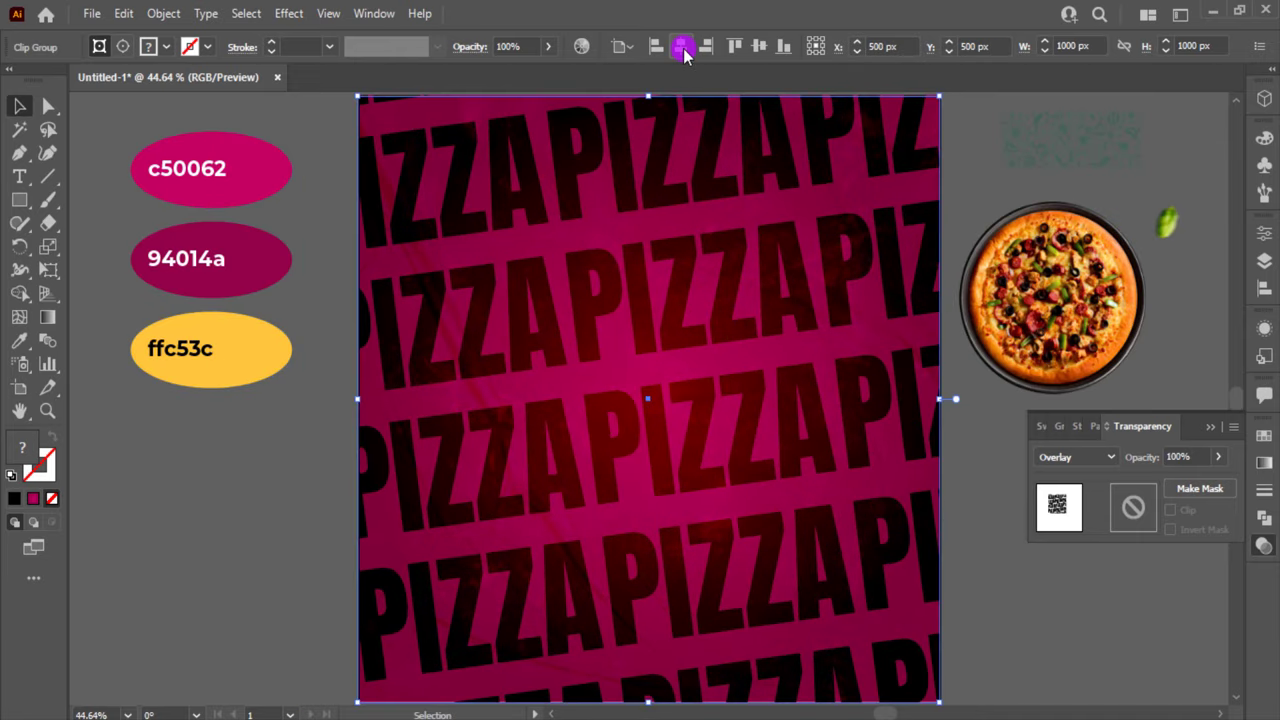
click(756, 50)
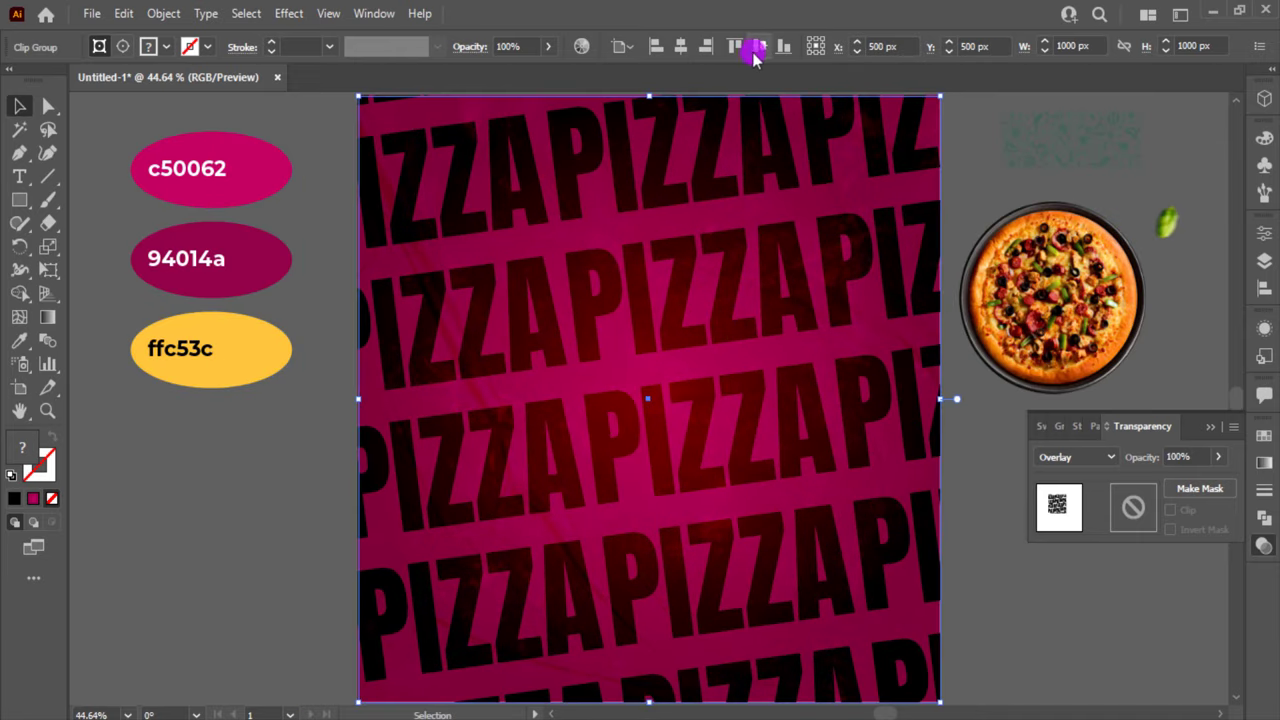
Change the PIZZA text fill inside the clip group to white, then exit isolation mode
double_click(610, 293)
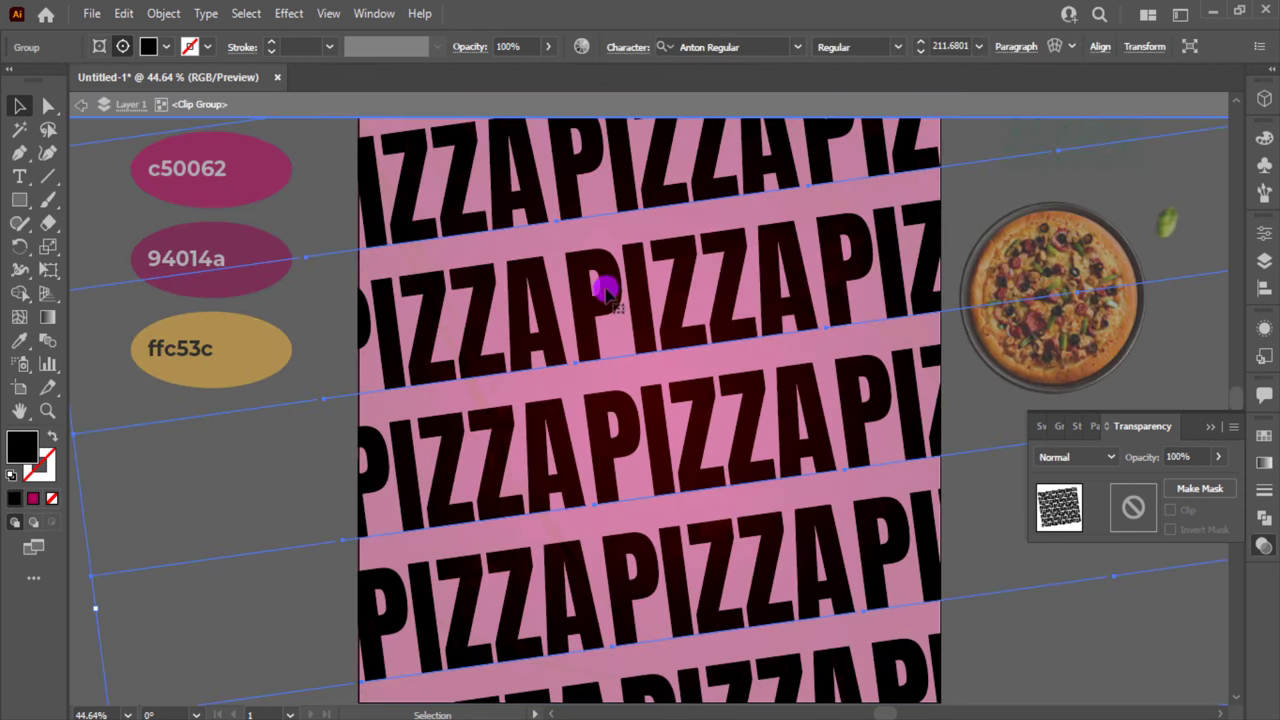
click(172, 50)
click(42, 80)
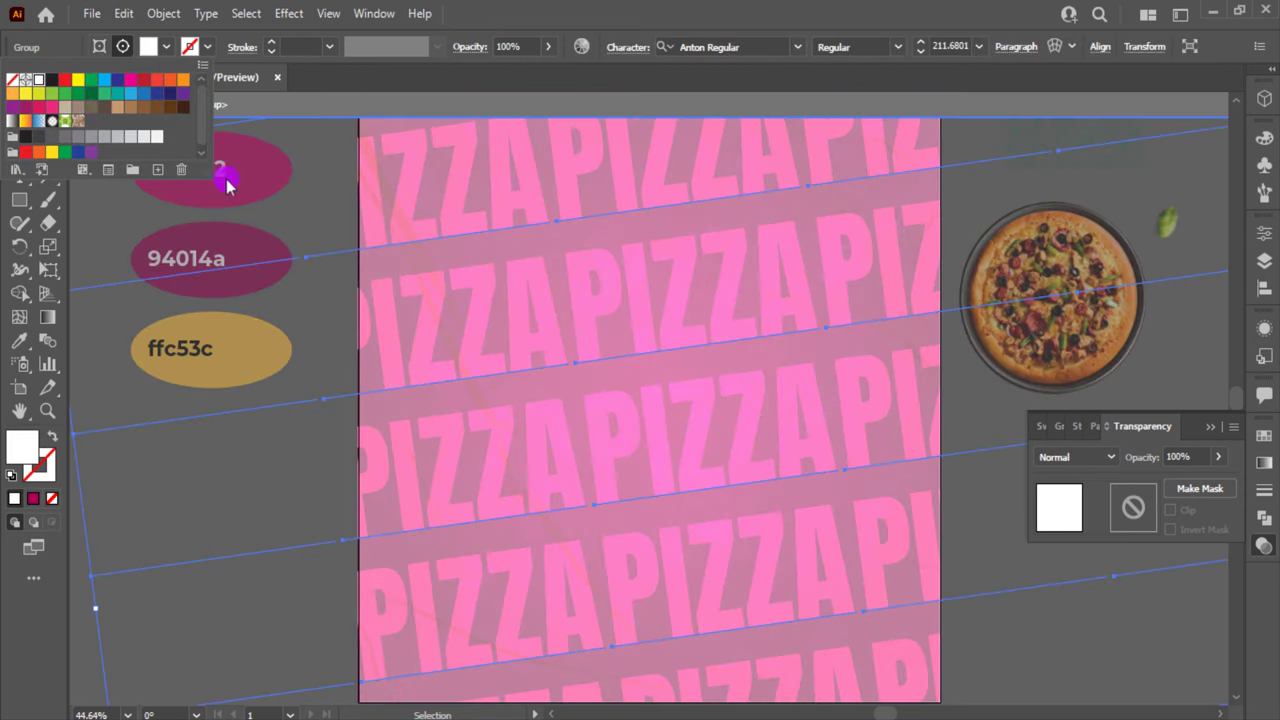
double_click(1062, 648)
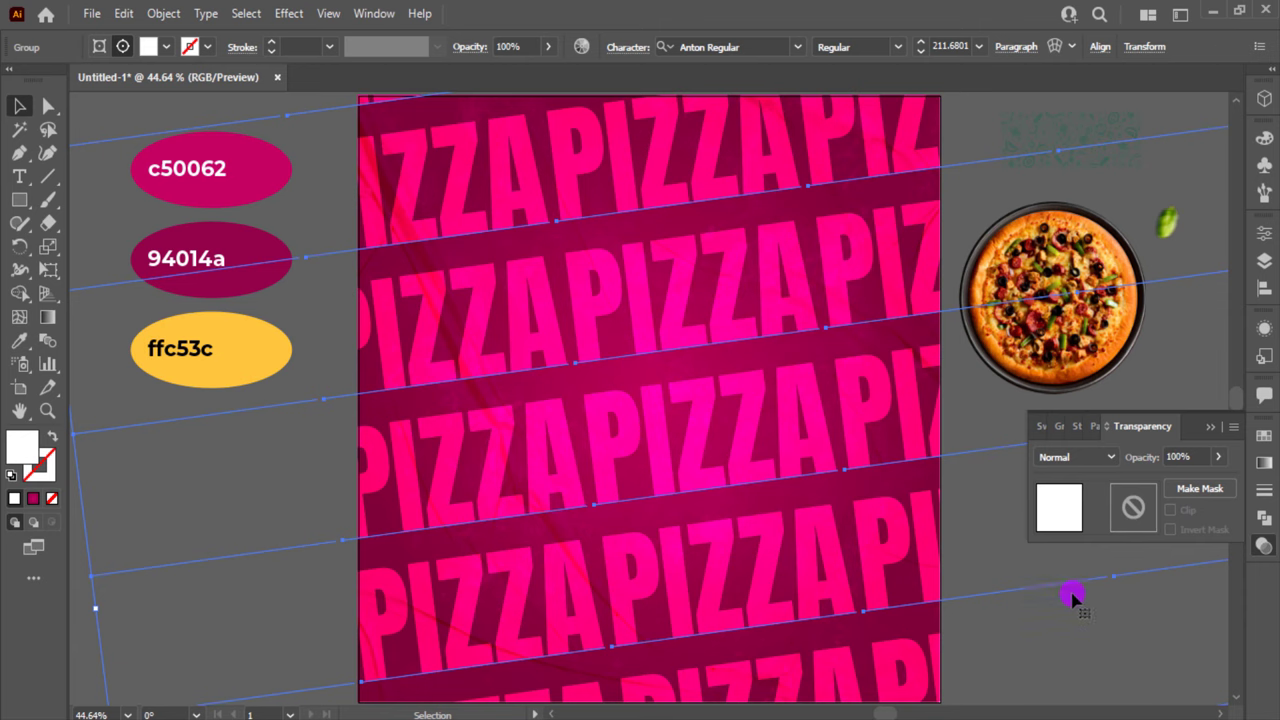
key(ctrl+minus)
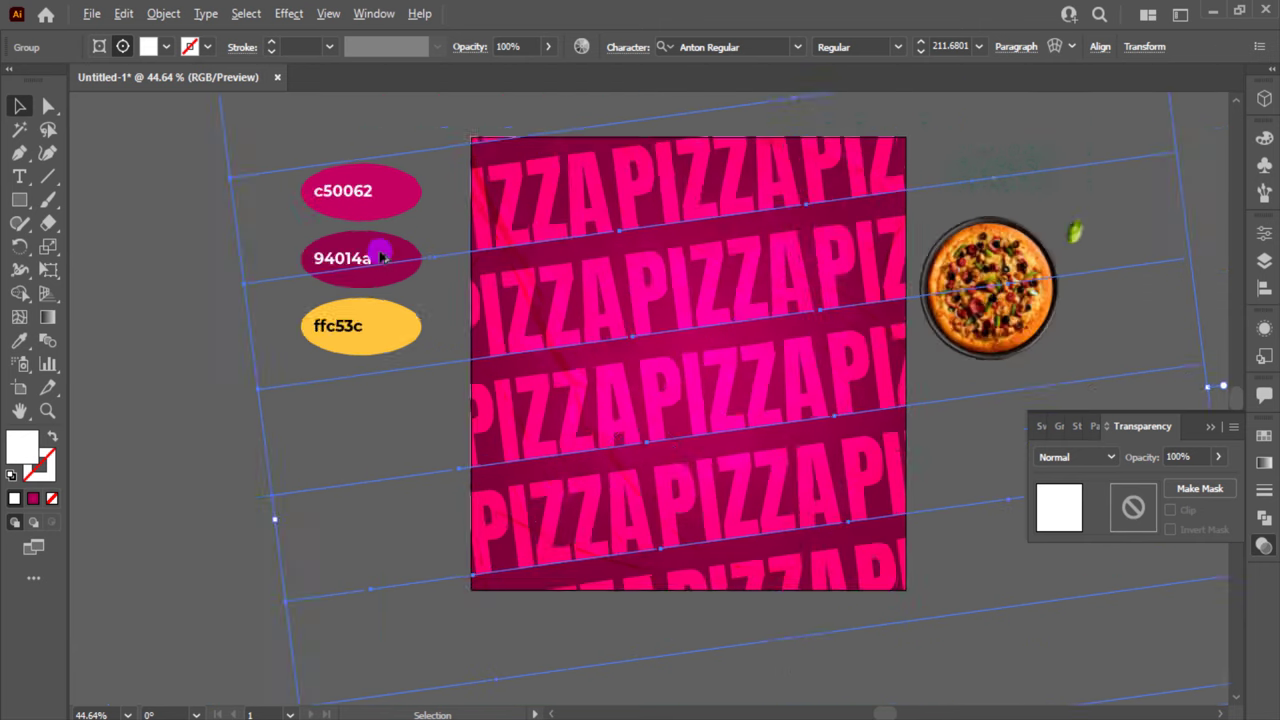
key(ctrl+minus)
click(228, 266)
Give the PIZZA pattern Soft Light blending at 33% opacity, after trying Multiply
click(724, 320)
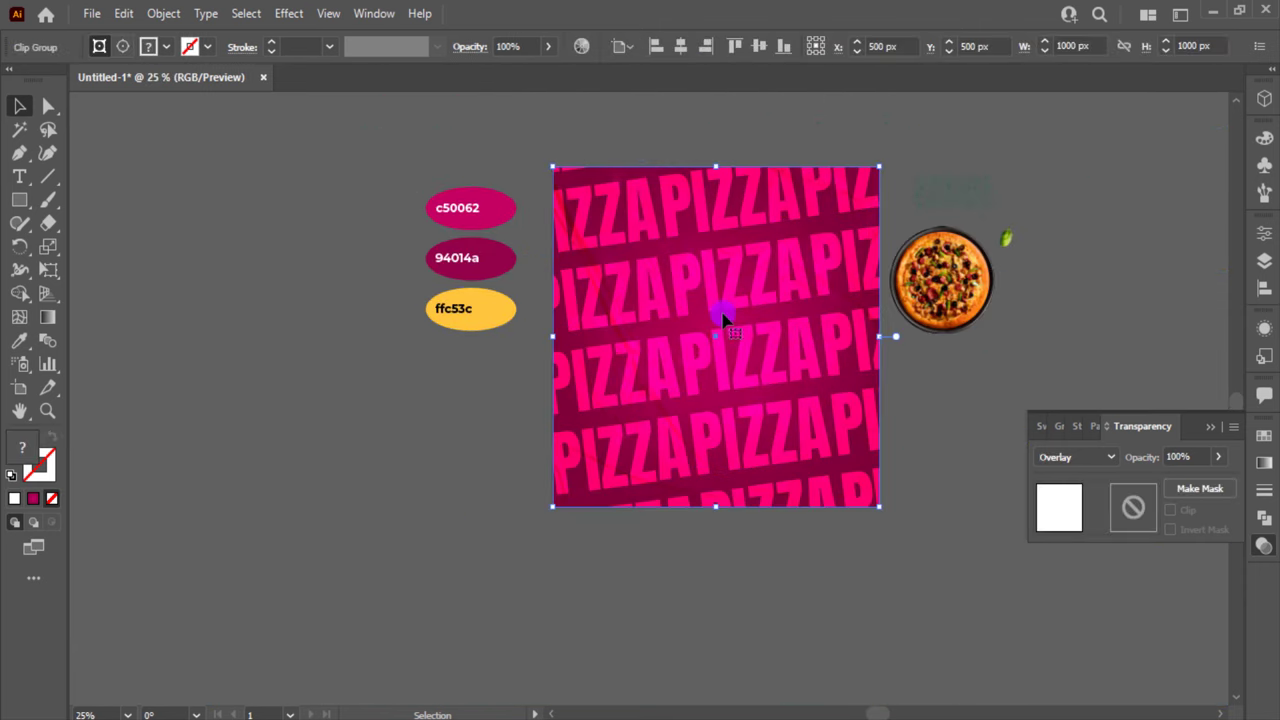
click(1106, 457)
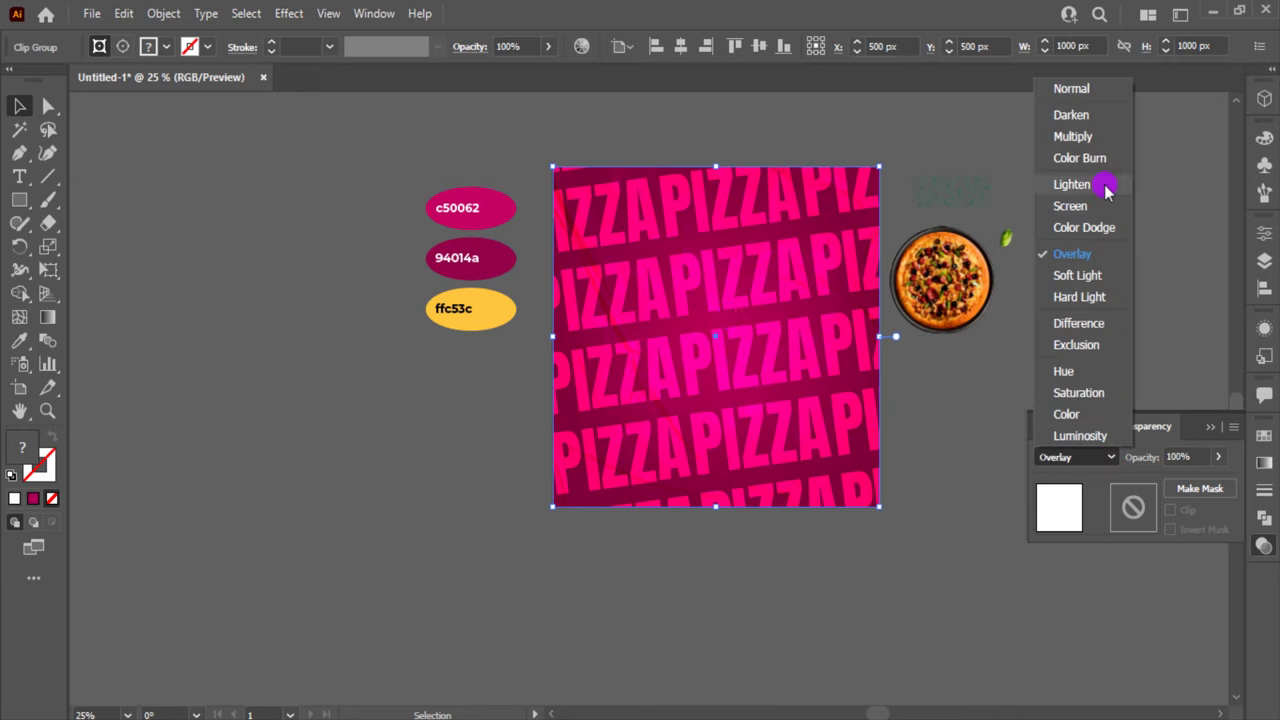
click(1100, 138)
click(1106, 457)
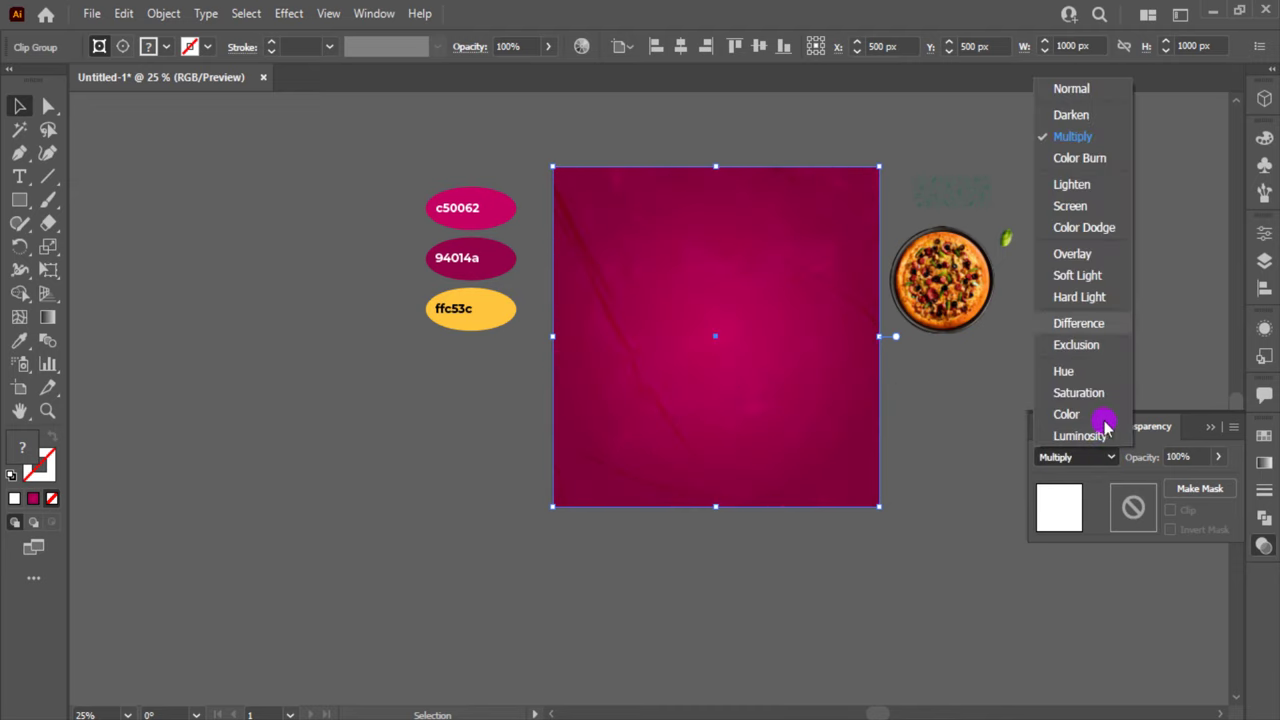
click(1100, 276)
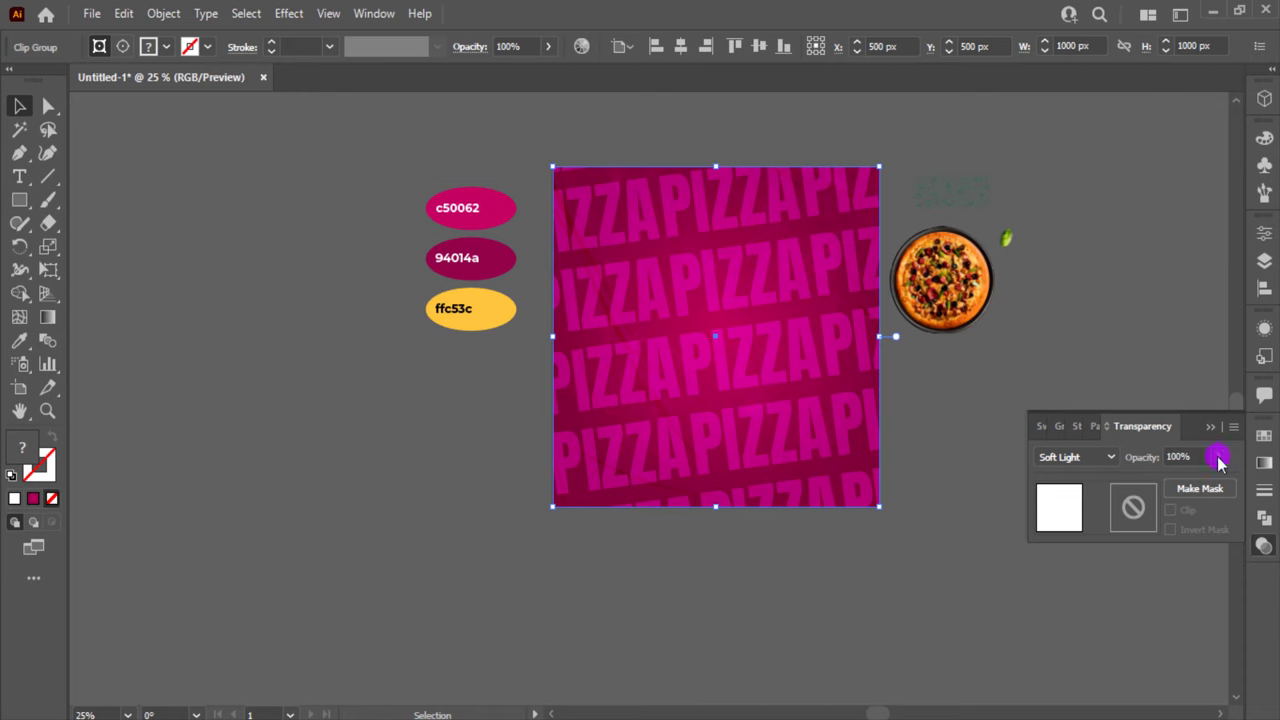
drag(1185, 480, 1172, 484)
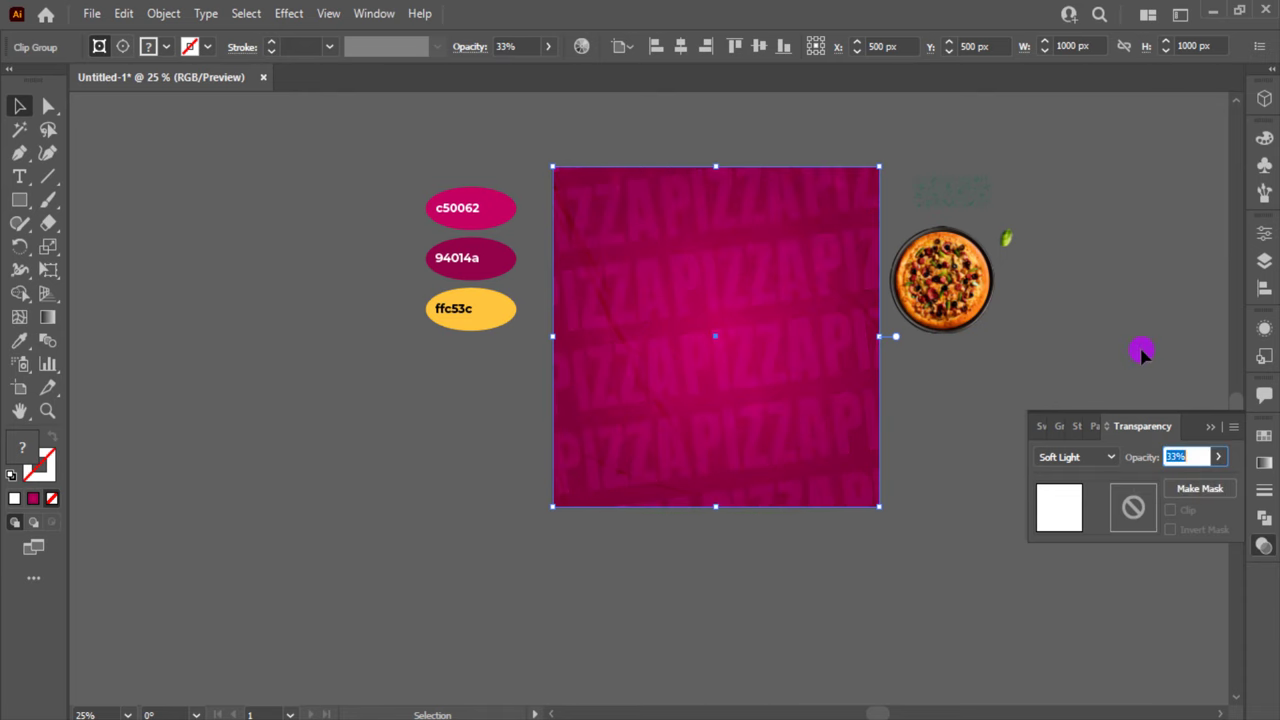
key(ctrl+equal)
click(1210, 426)
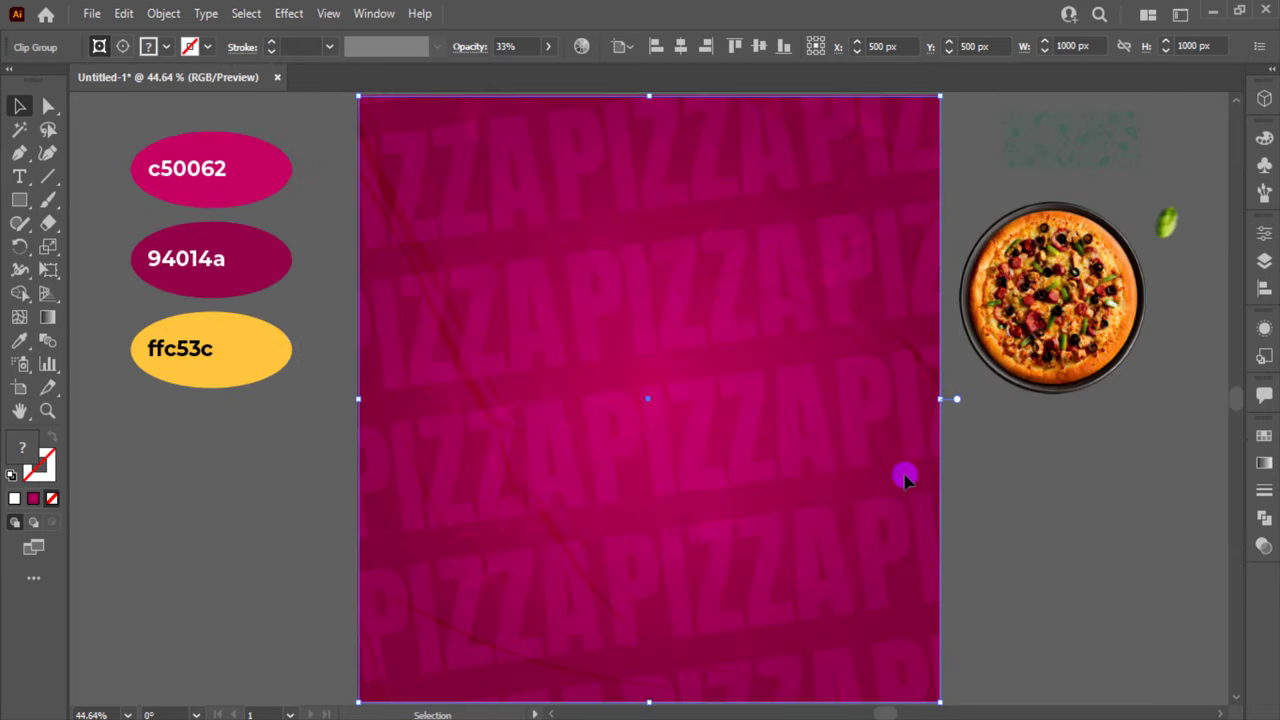
Adjust the texture image's opacity and reselect the clipped background group's transparency
click(880, 476)
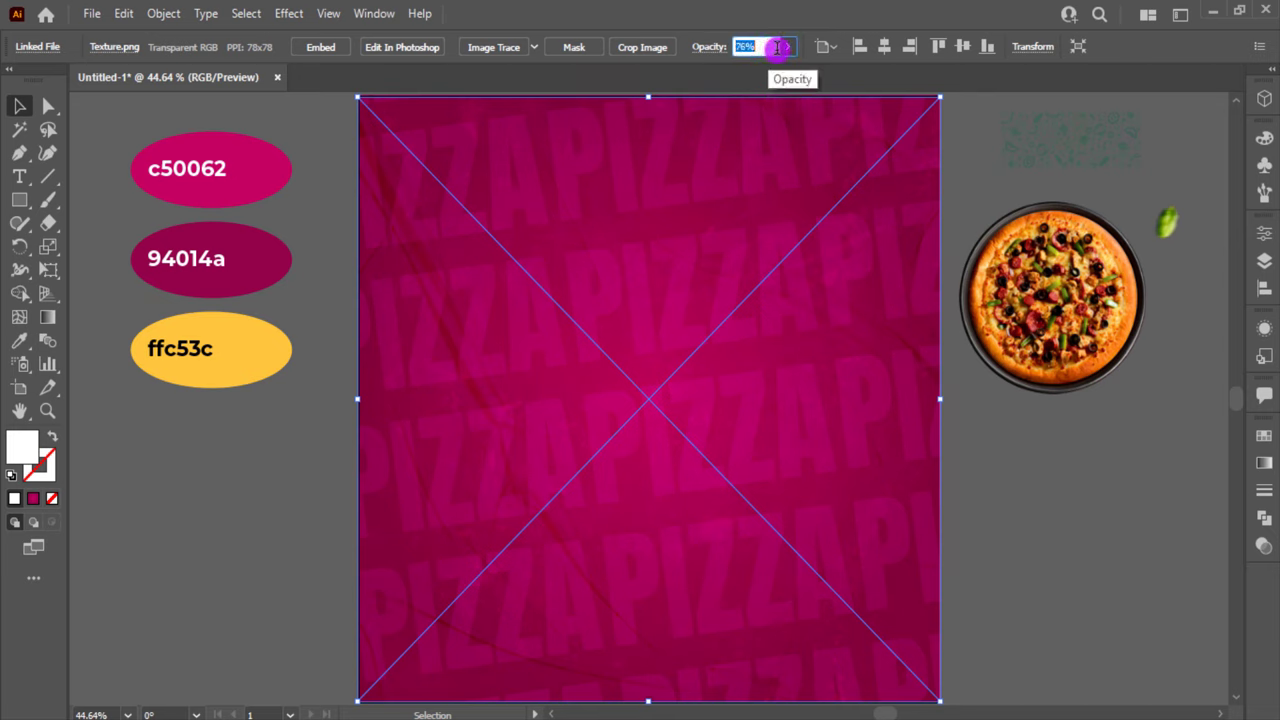
click(783, 48)
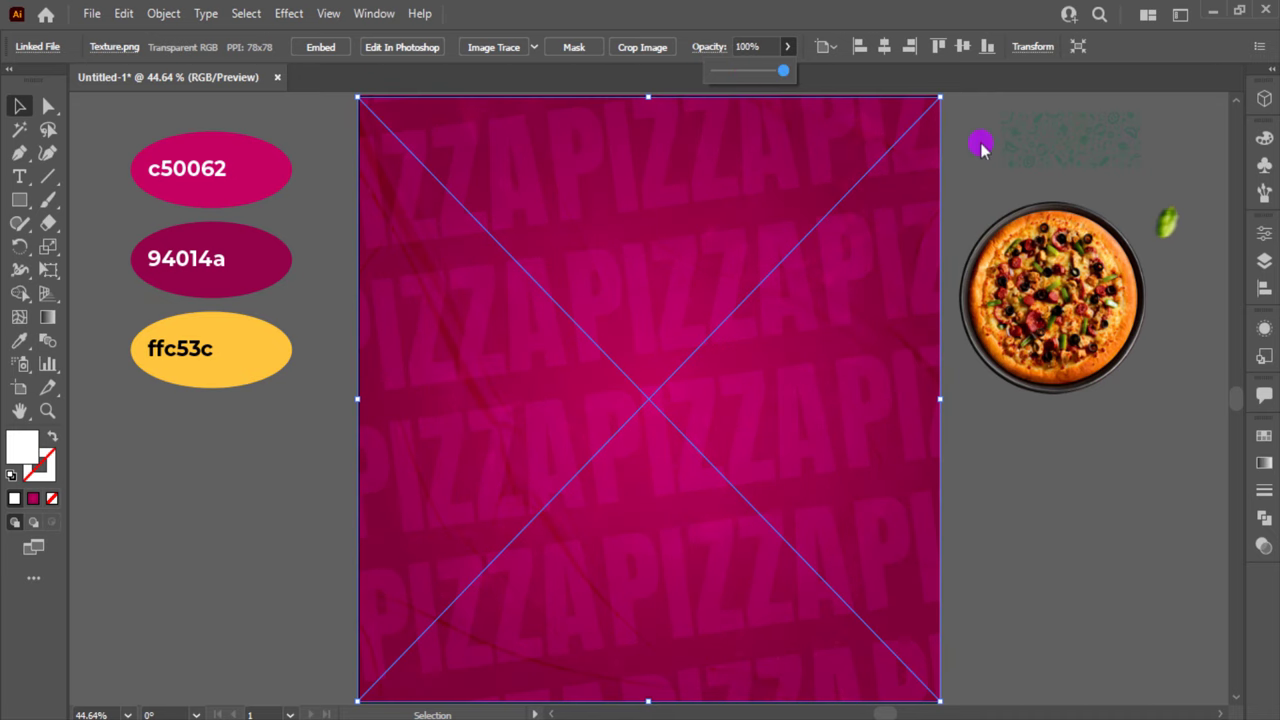
click(980, 148)
click(892, 375)
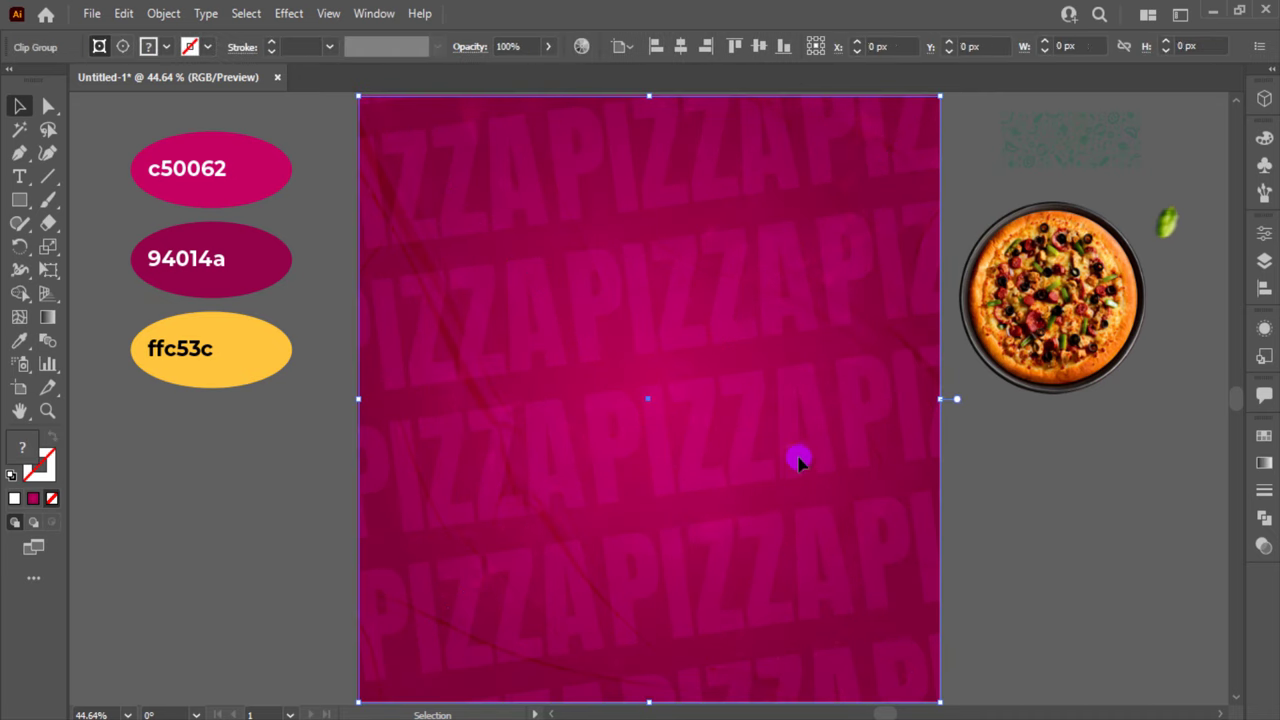
click(1262, 552)
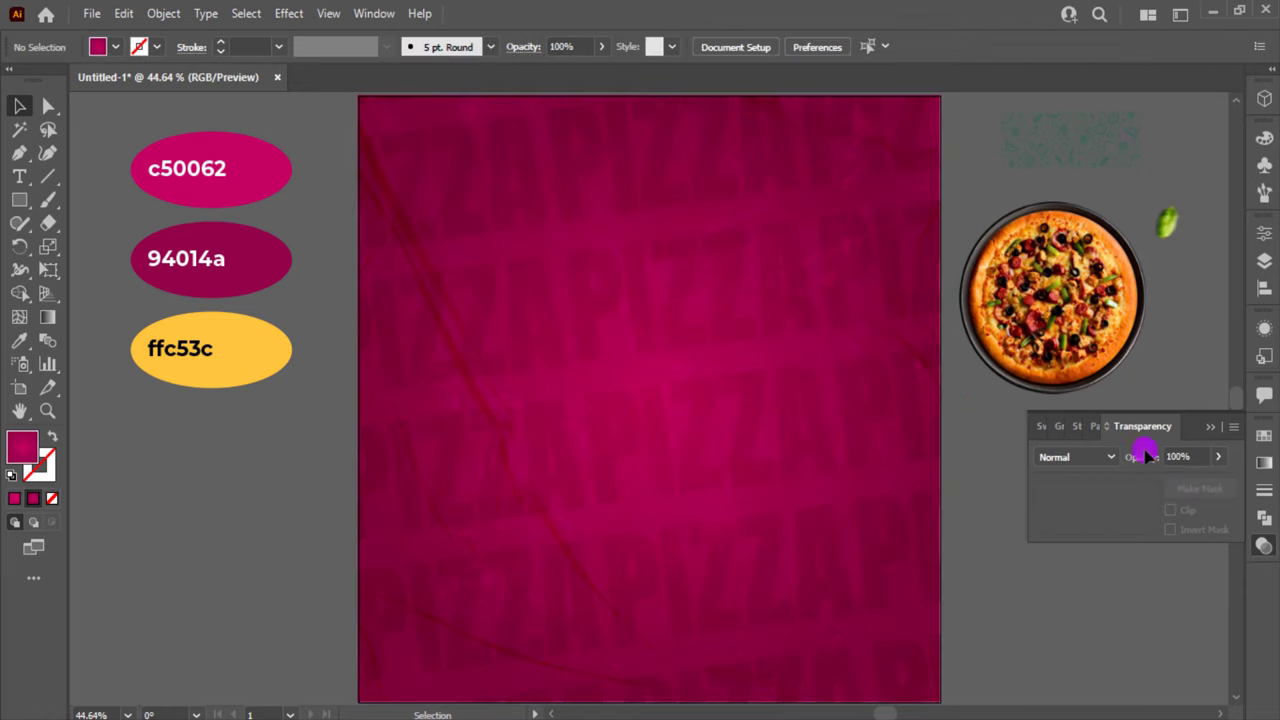
Bring the pizza image to the front and move it onto the poster
right_click(1054, 320)
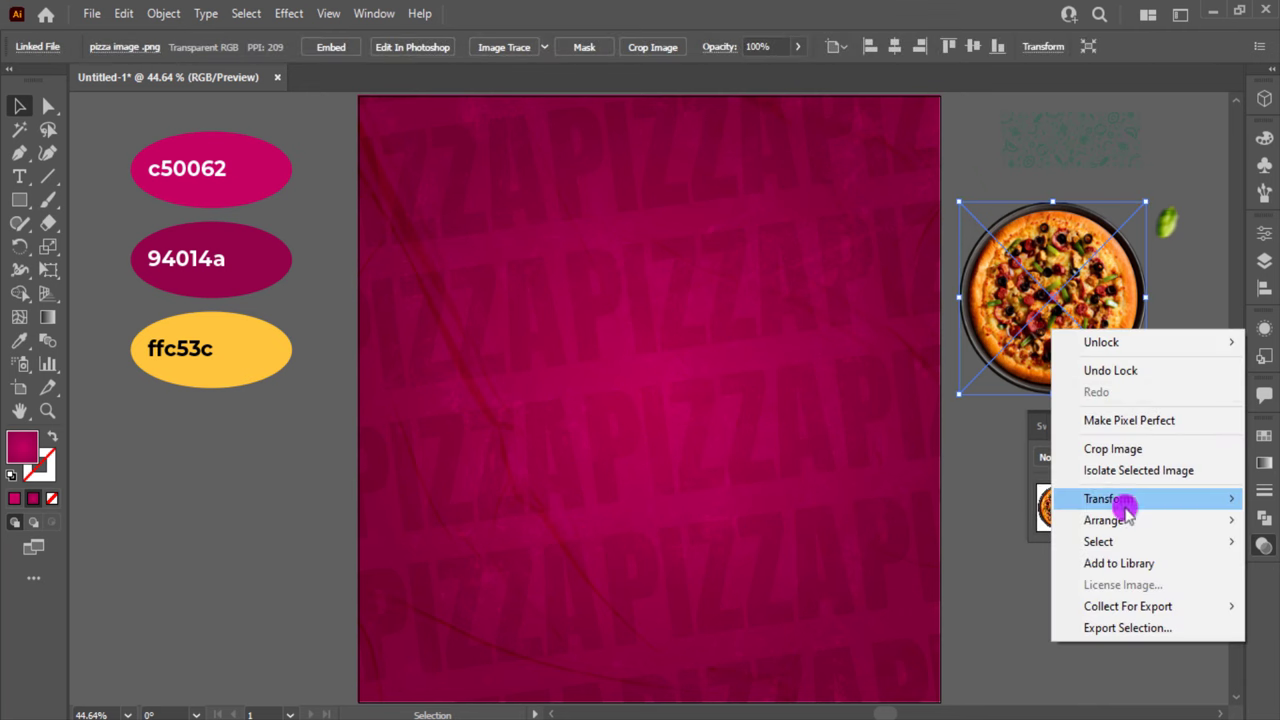
click(993, 520)
drag(1045, 388, 650, 480)
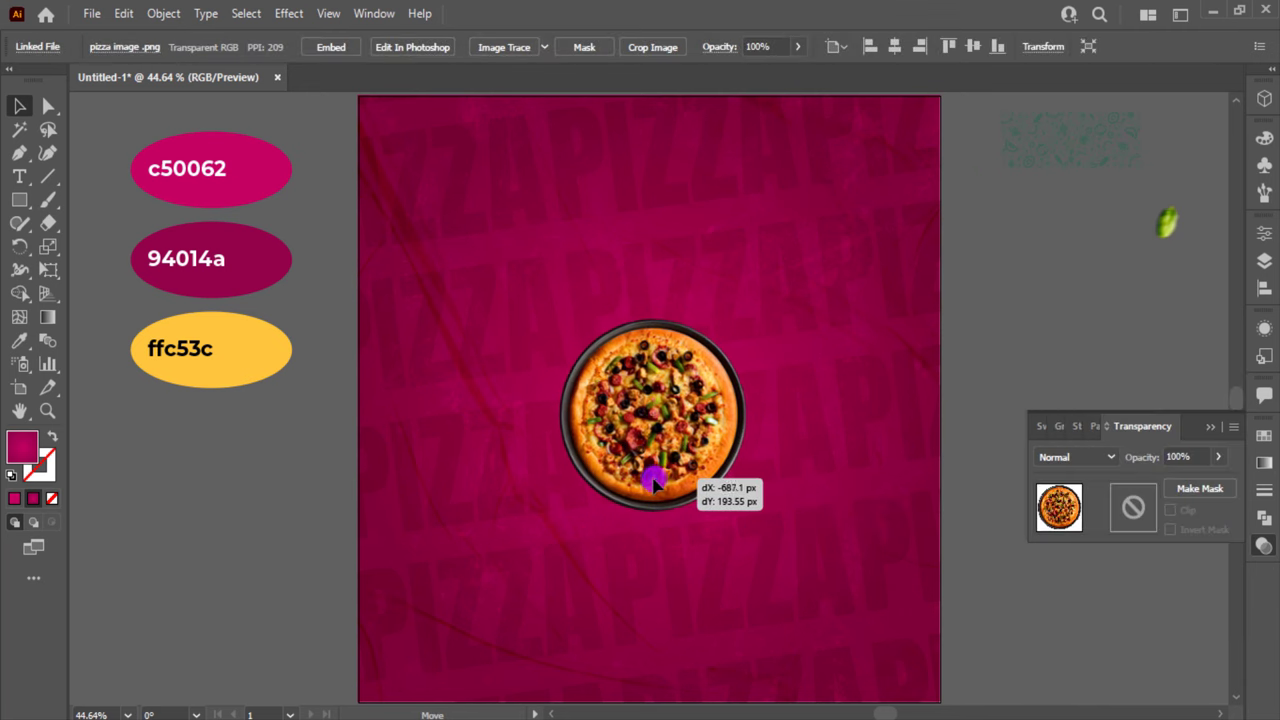
Enlarge the pizza to about 732 px and centre it horizontally and vertically
drag(733, 510, 918, 614)
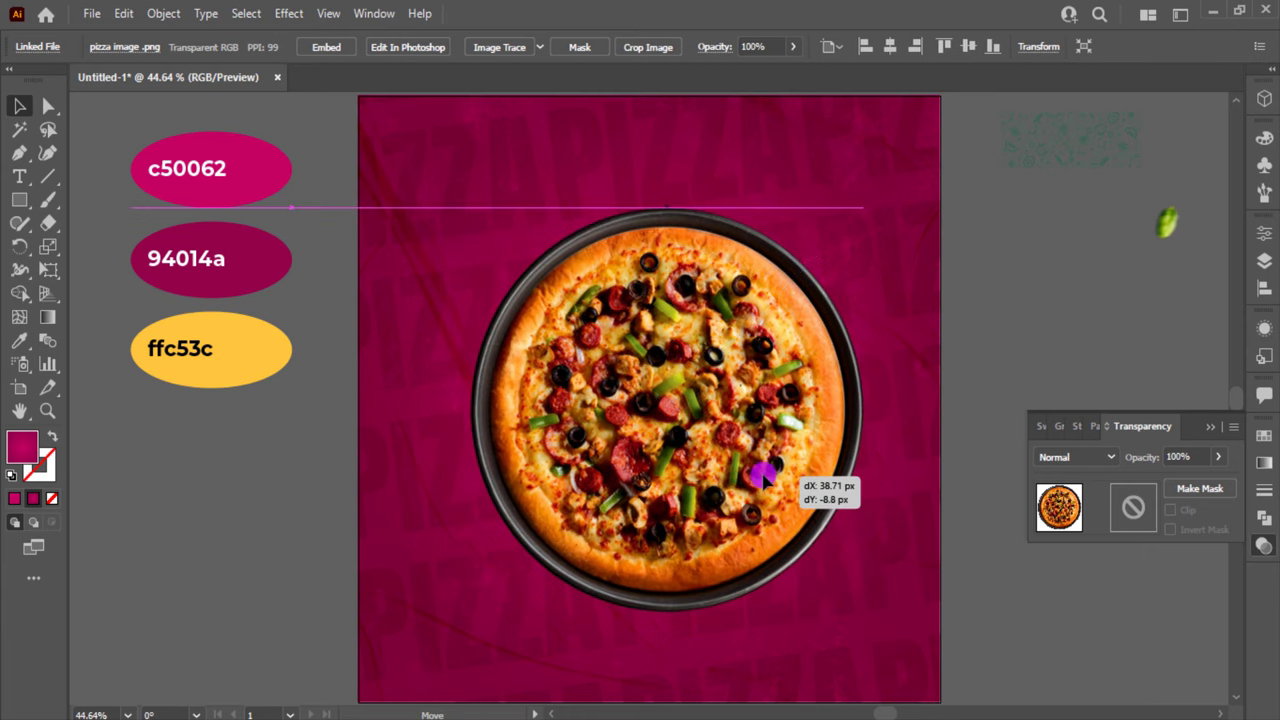
drag(918, 614, 765, 475)
drag(856, 589, 872, 606)
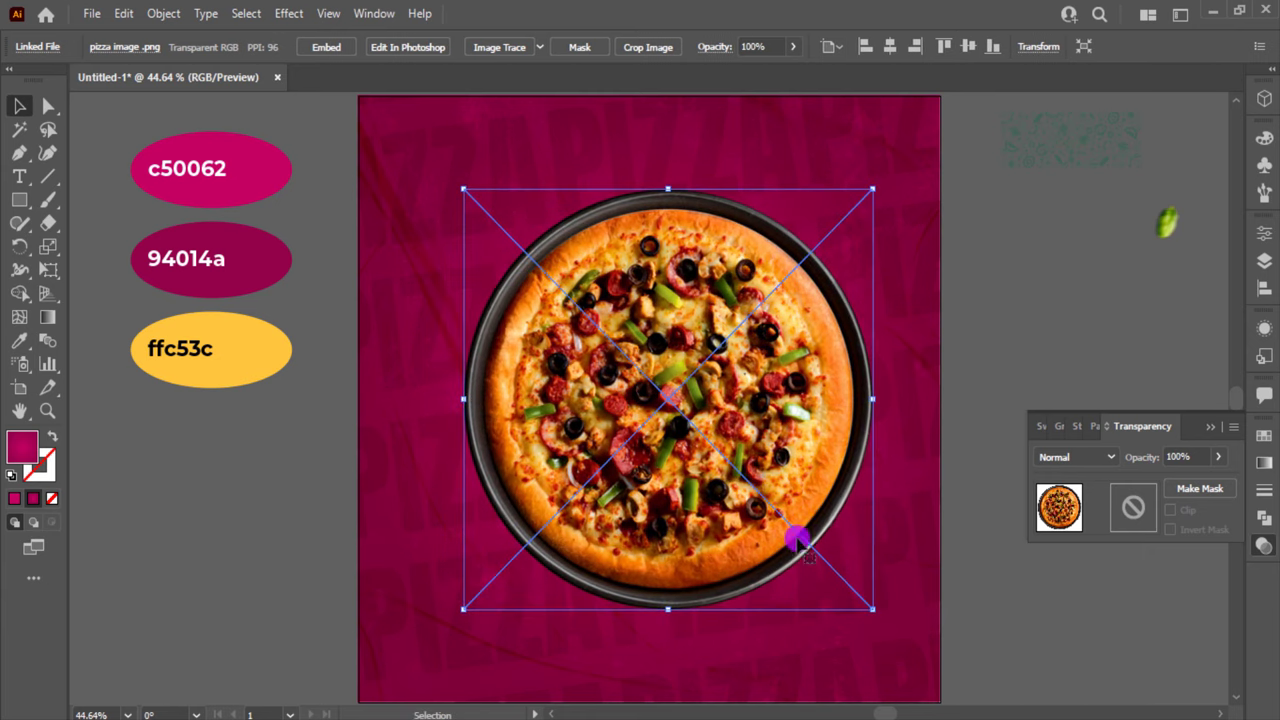
drag(800, 534, 786, 534)
drag(858, 610, 869, 617)
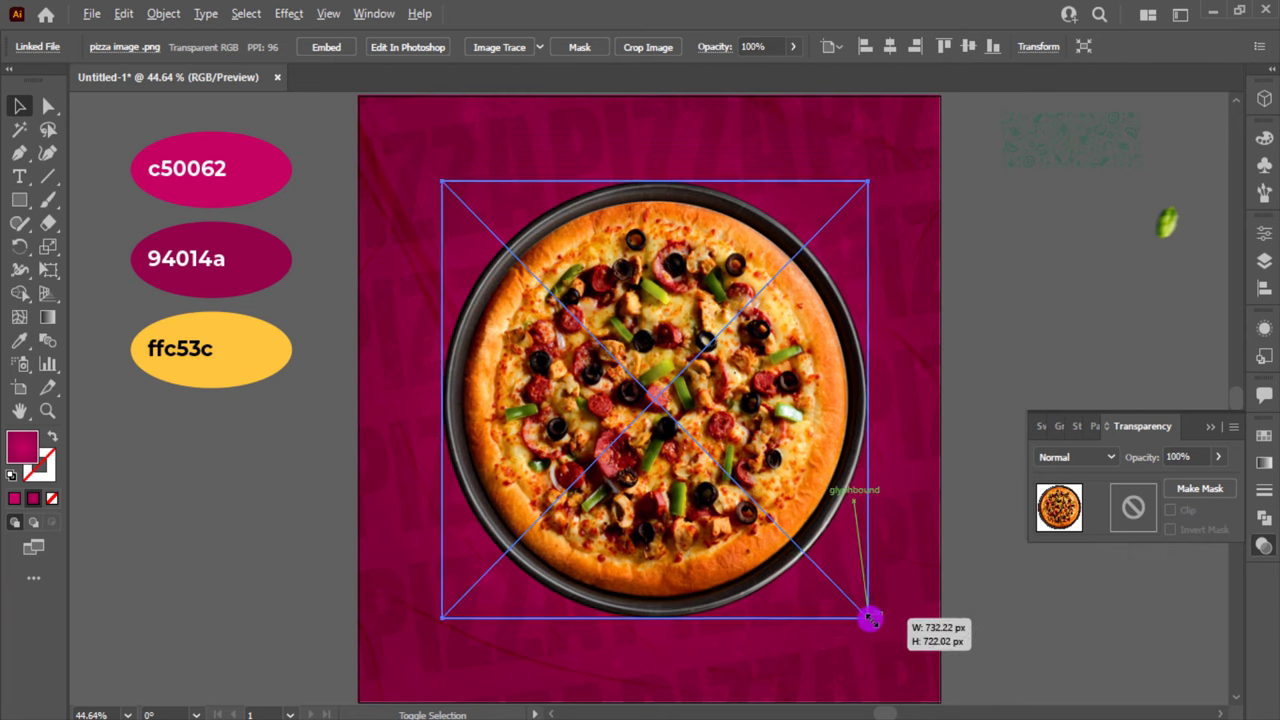
drag(786, 529, 798, 533)
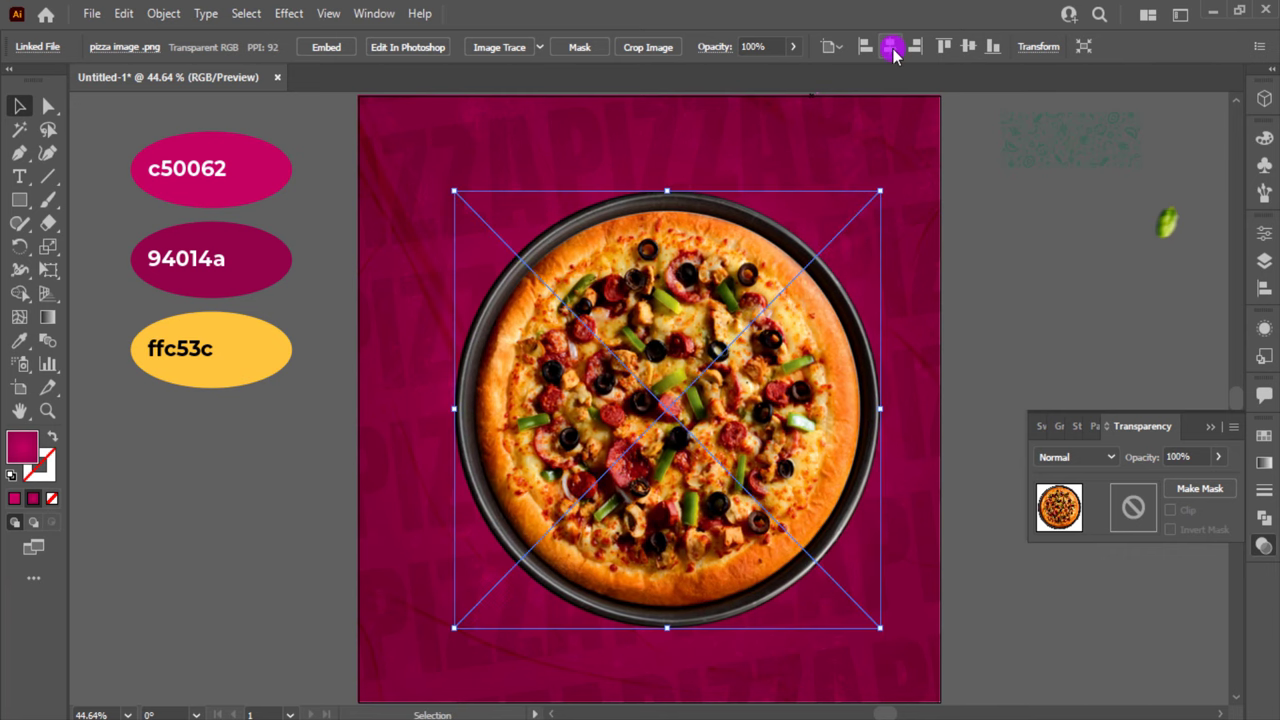
click(891, 47)
click(968, 46)
click(988, 198)
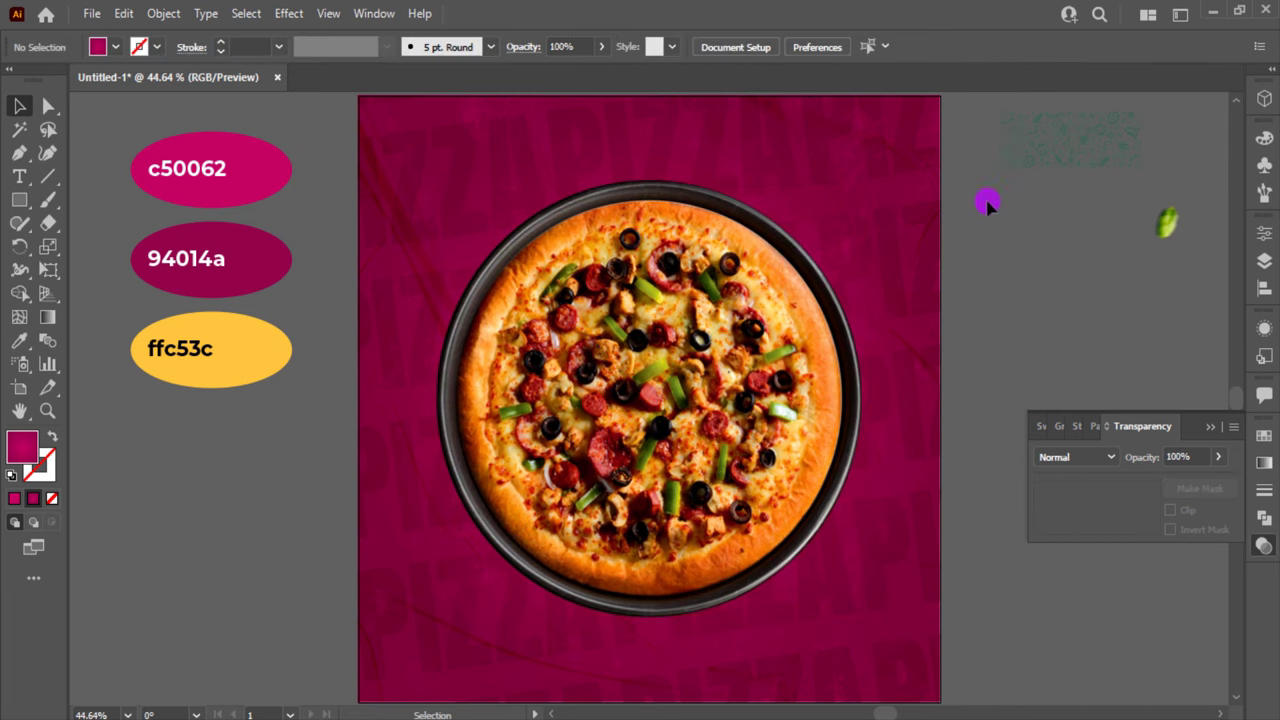
click(738, 356)
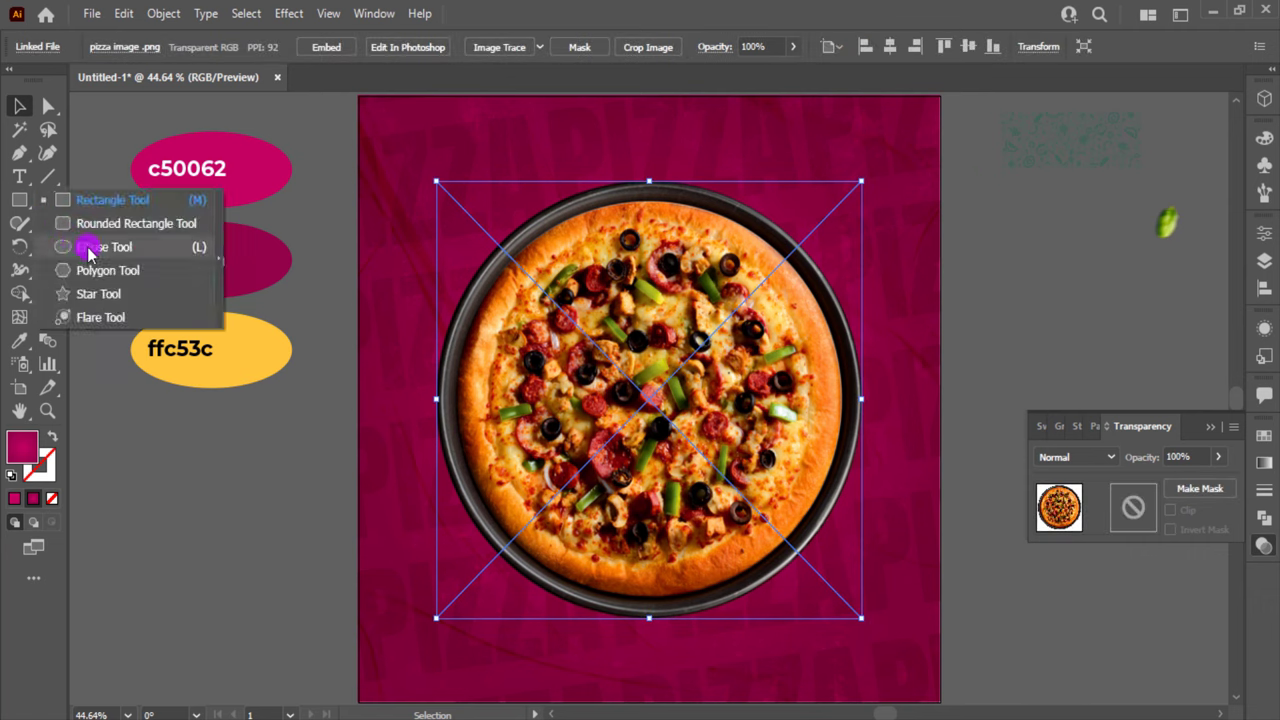
Draw a 708 px circle over the pizza and an 808 px vertical line through it, then select both
click(91, 251)
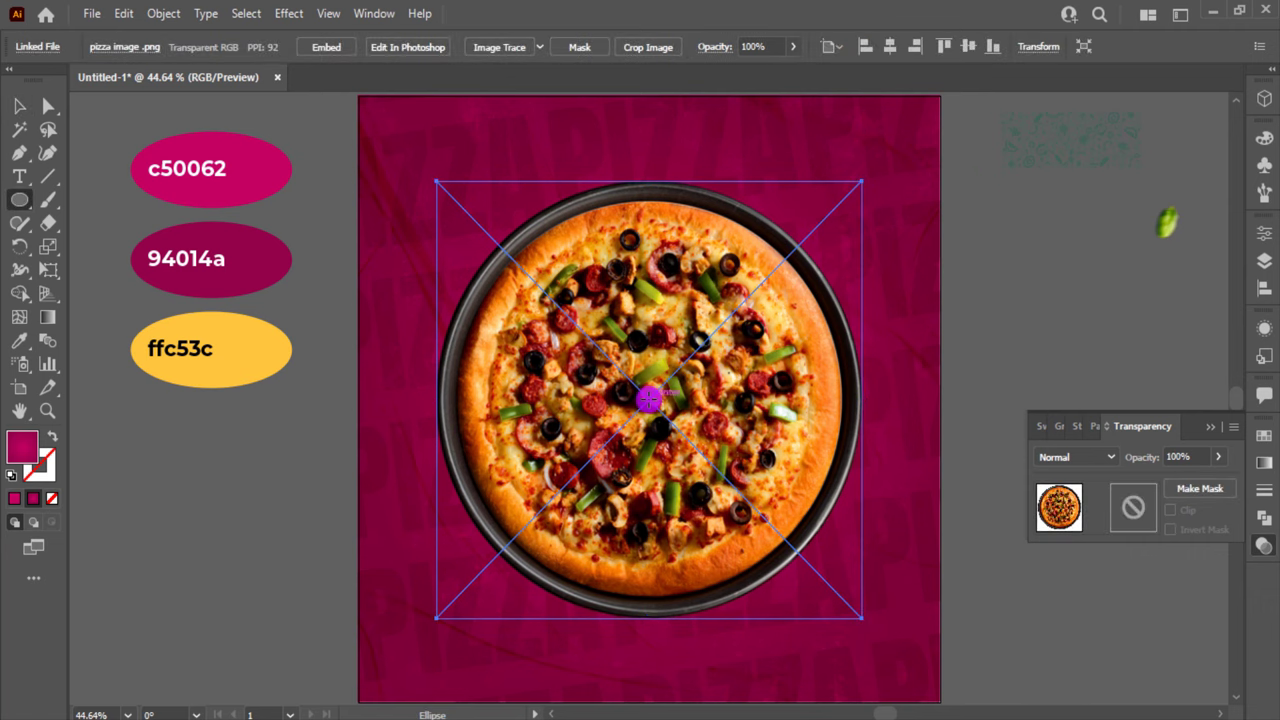
drag(649, 399, 860, 563)
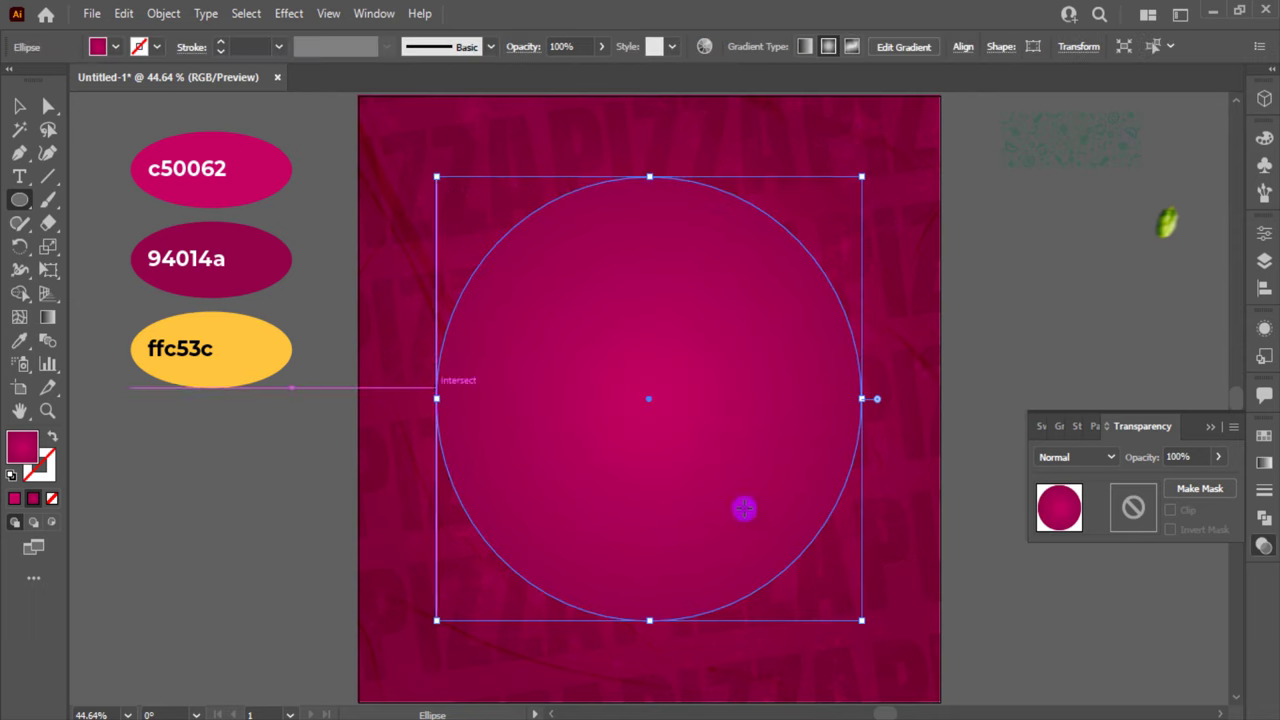
click(48, 179)
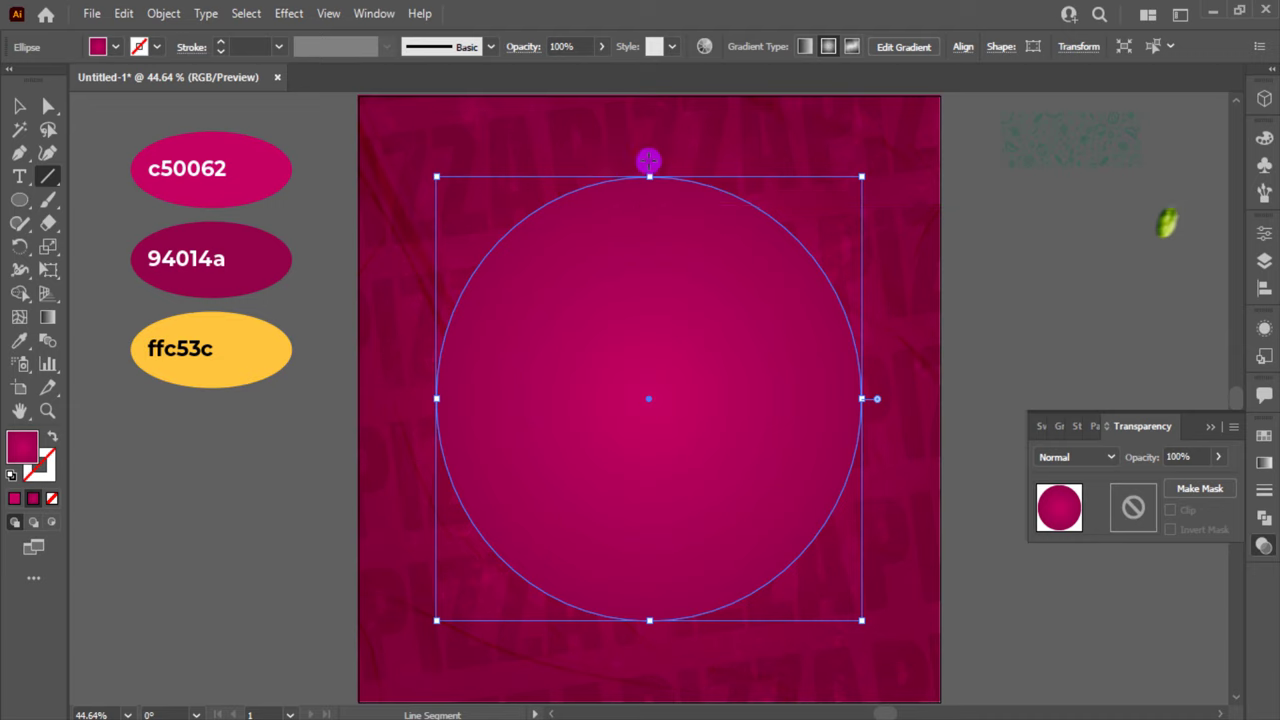
click(648, 160)
key(Escape)
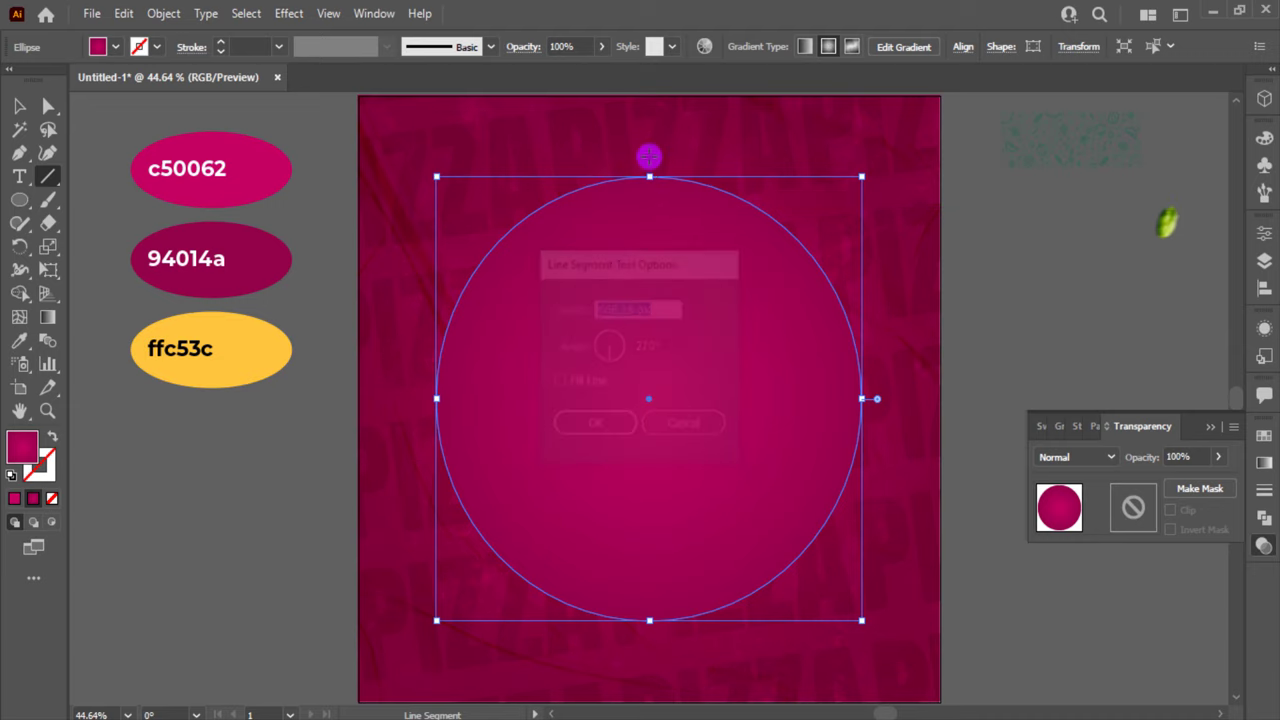
drag(649, 153, 648, 648)
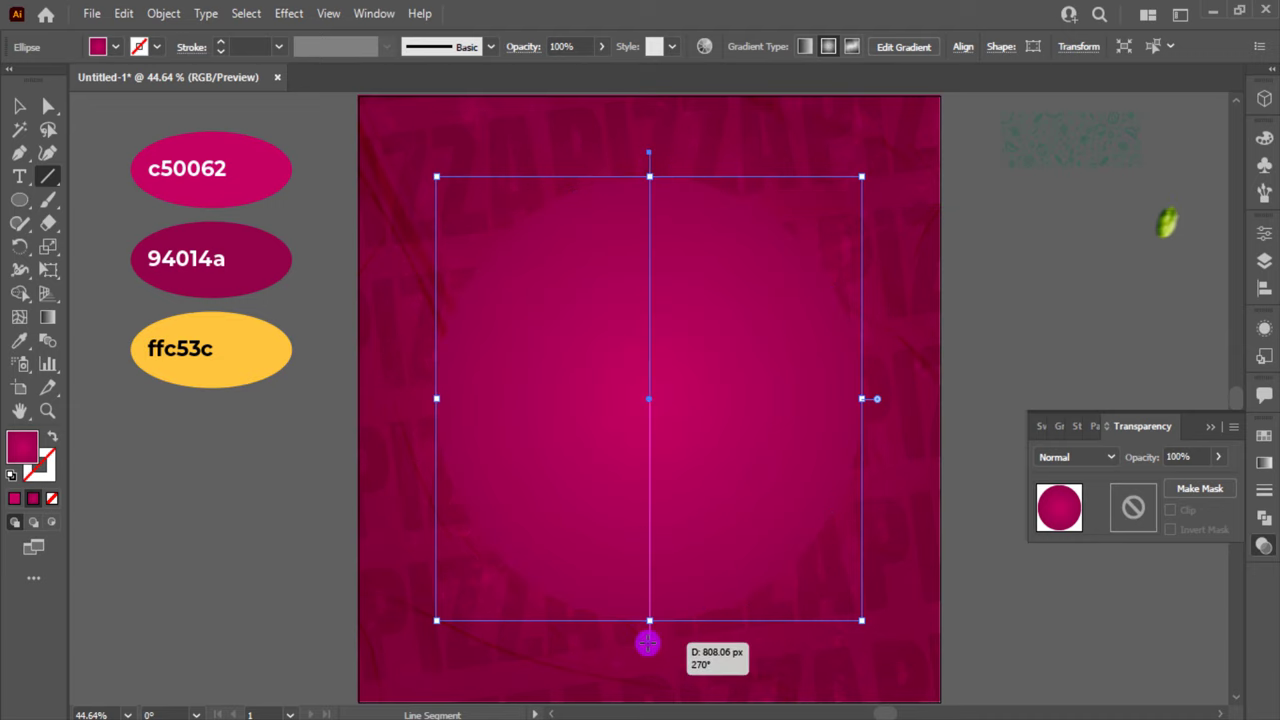
click(20, 107)
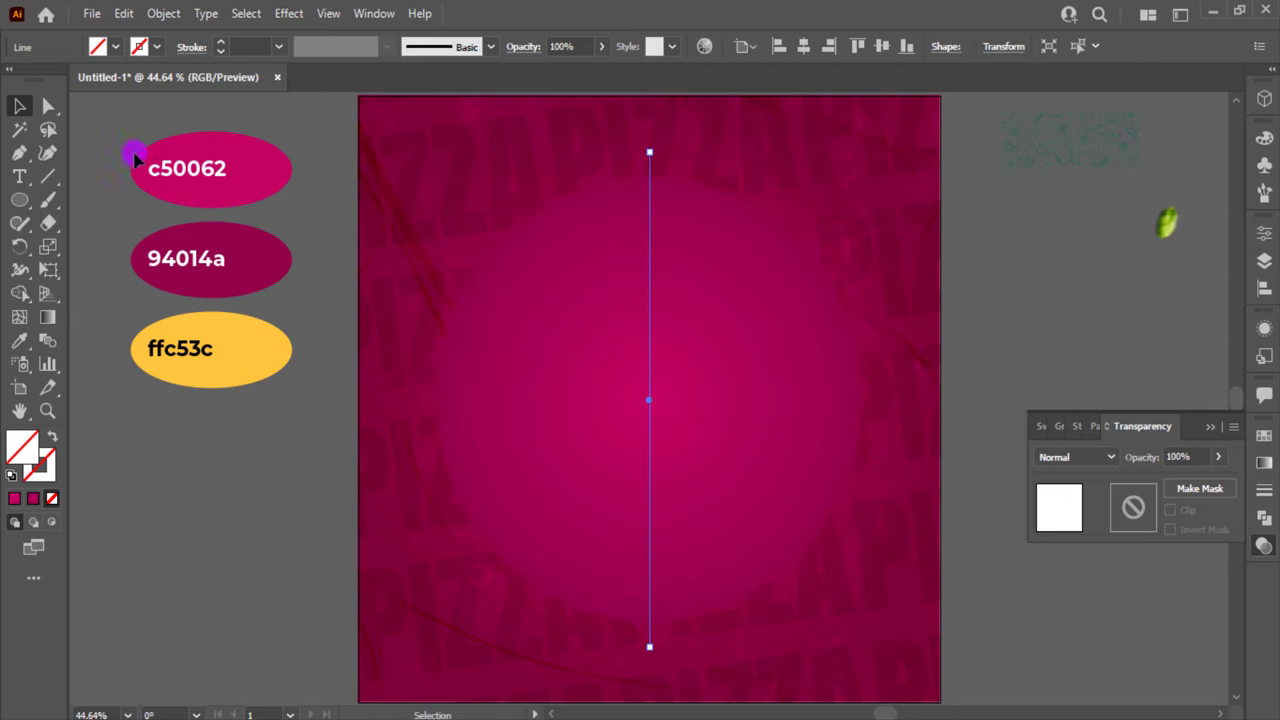
scroll(630, 350, down, 1)
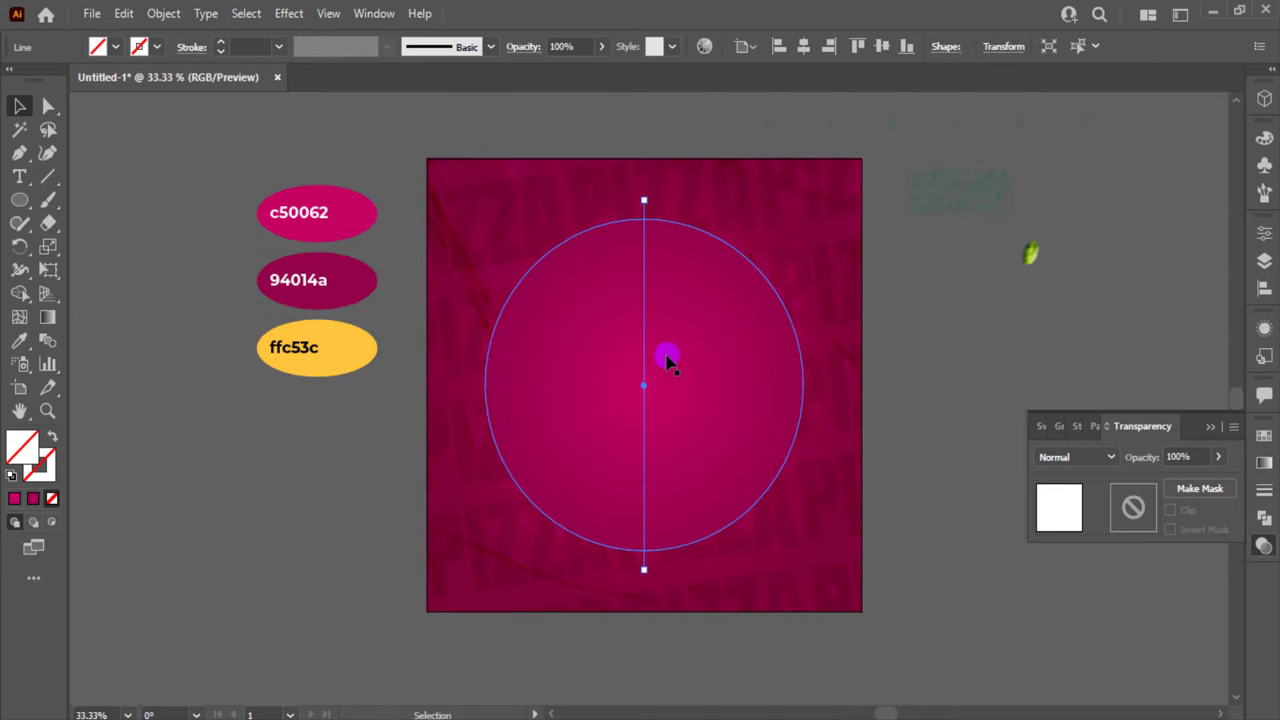
shift+click(720, 371)
Divide the circle into two halves along the vertical line and ungroup them
right_click(662, 370)
click(915, 420)
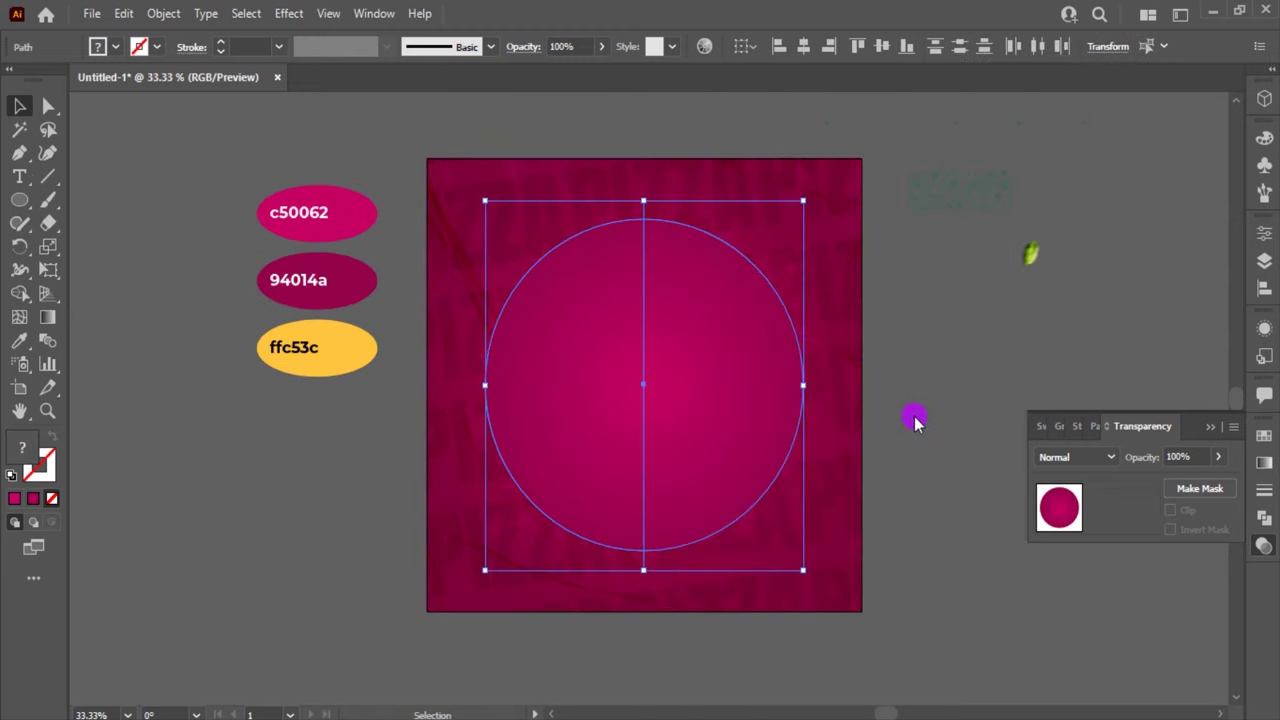
click(643, 325)
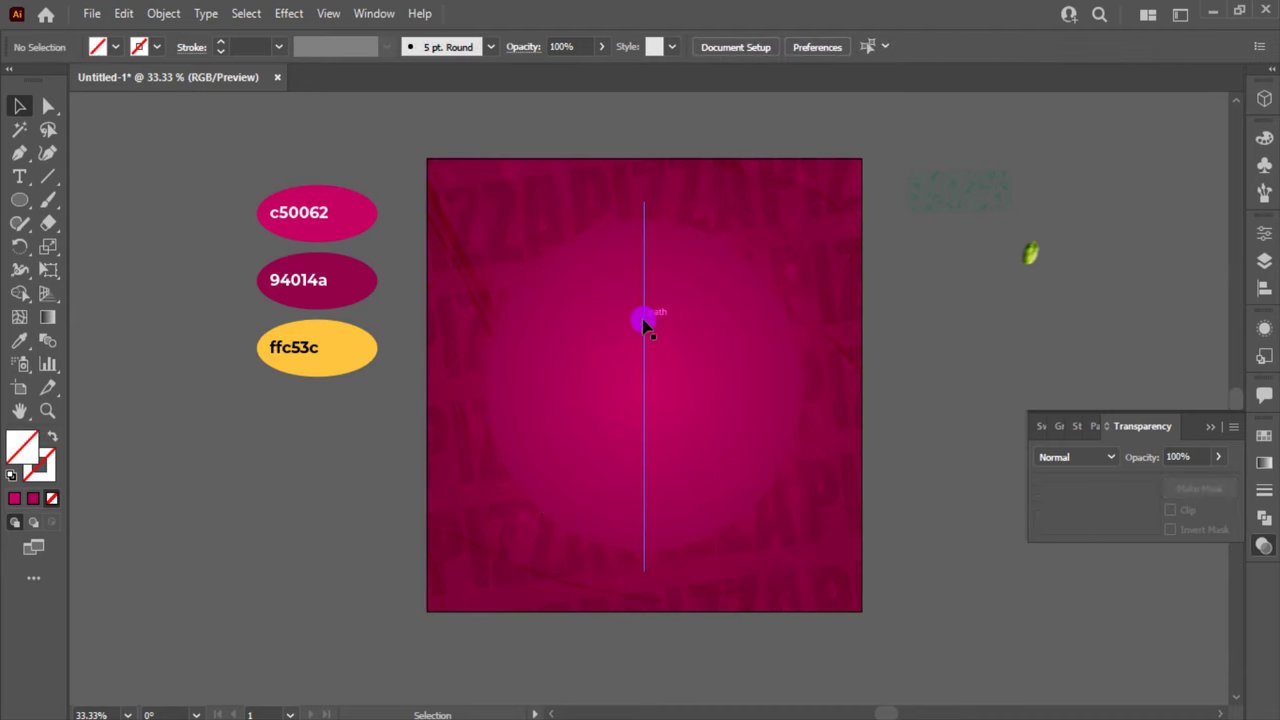
click(1265, 517)
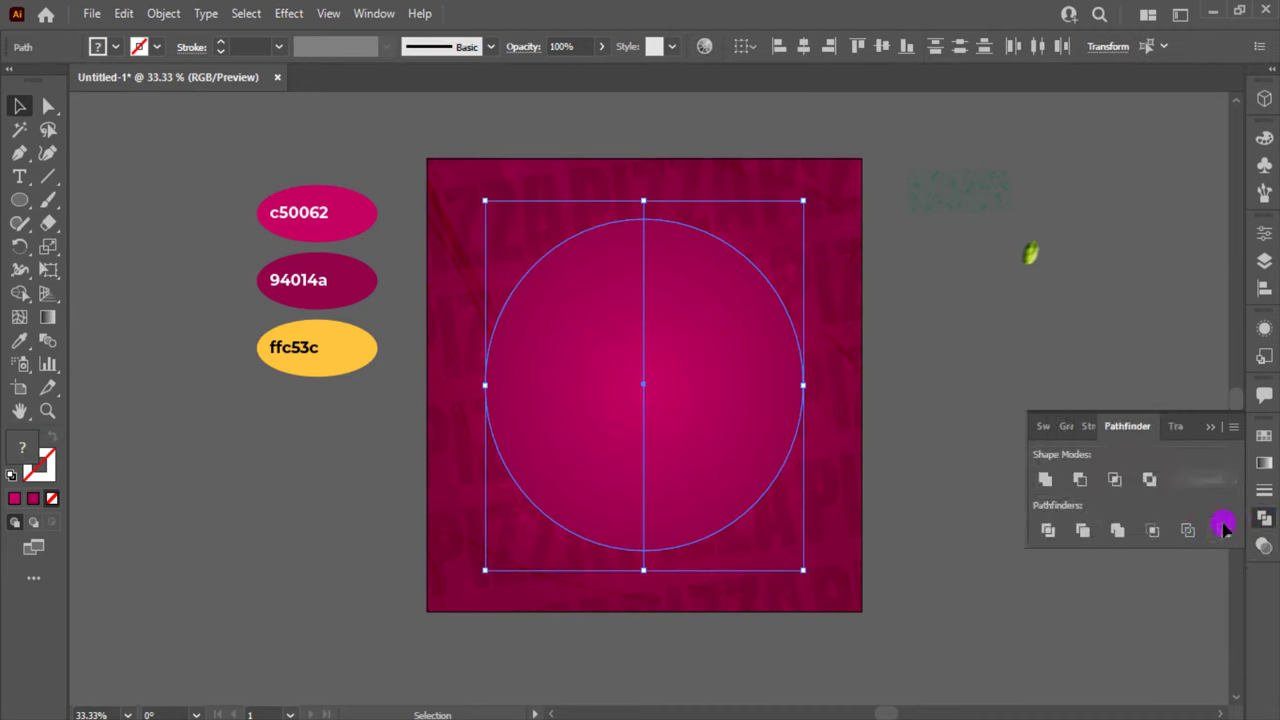
click(1047, 532)
right_click(680, 455)
click(737, 246)
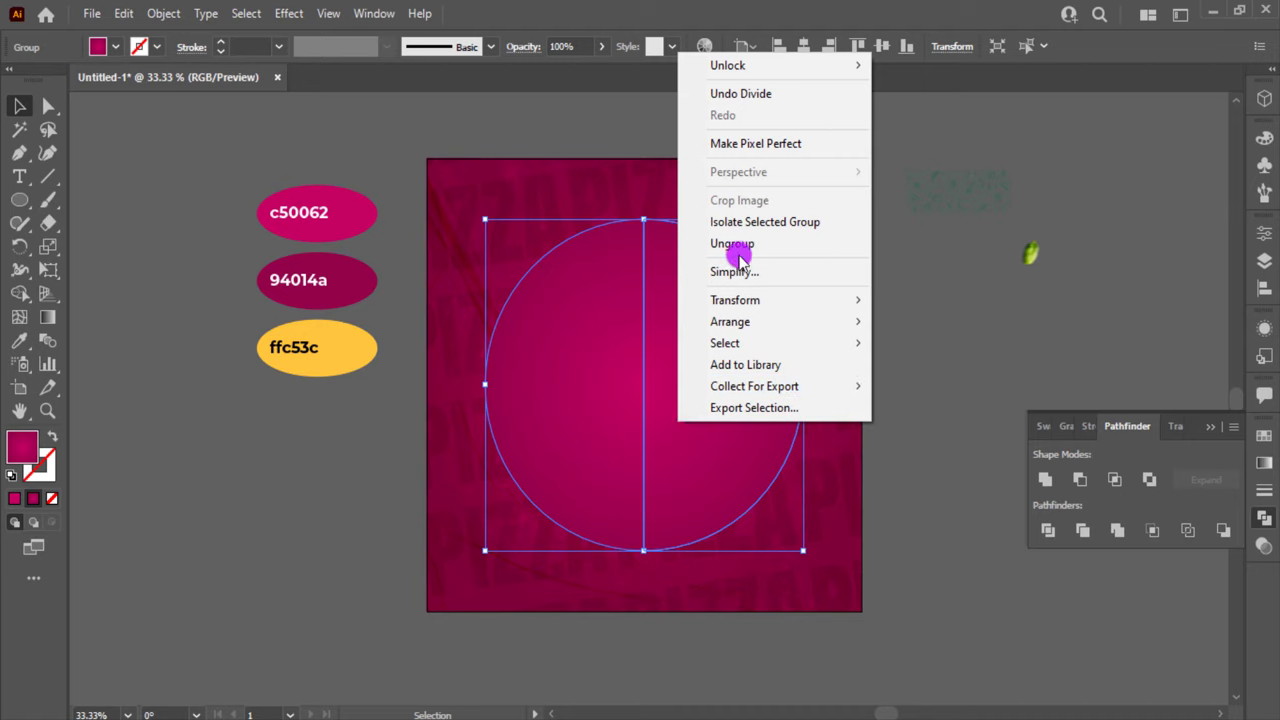
click(1209, 428)
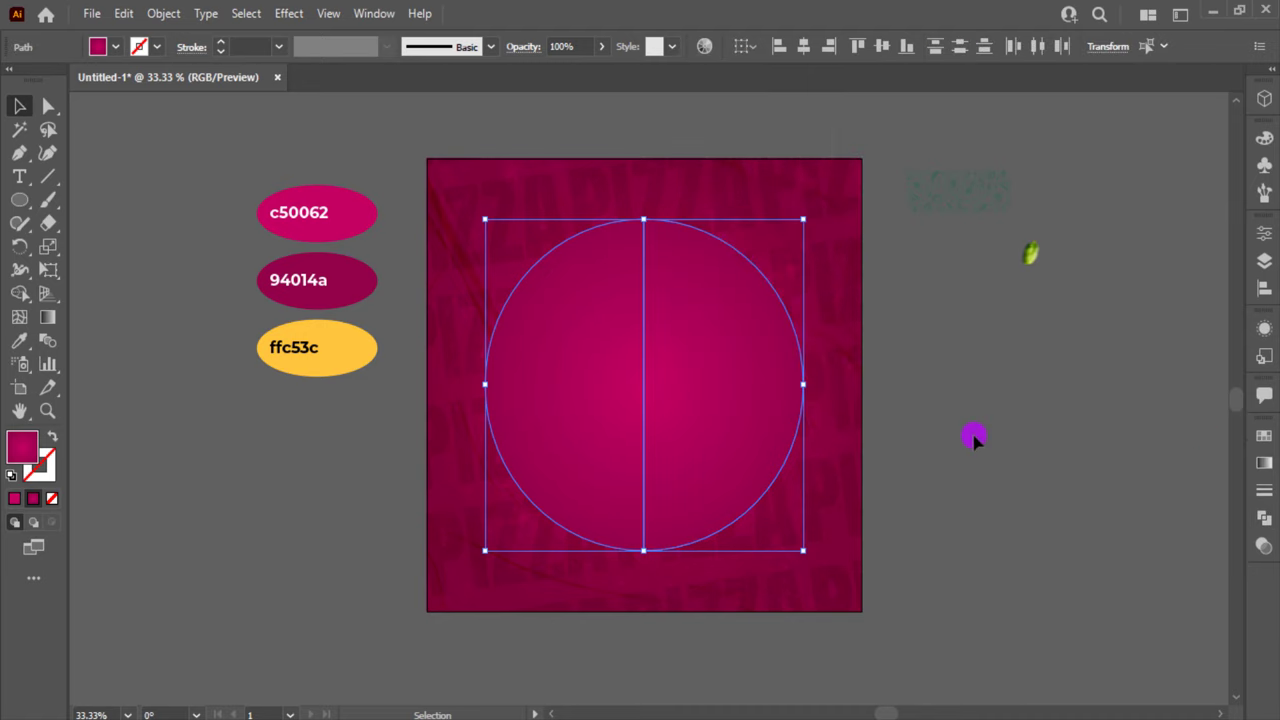
Copy the right half-circle beside the poster and clip the pizza to the left half-circle
key(ctrl+minus)
drag(809, 437, 1171, 449)
click(848, 423)
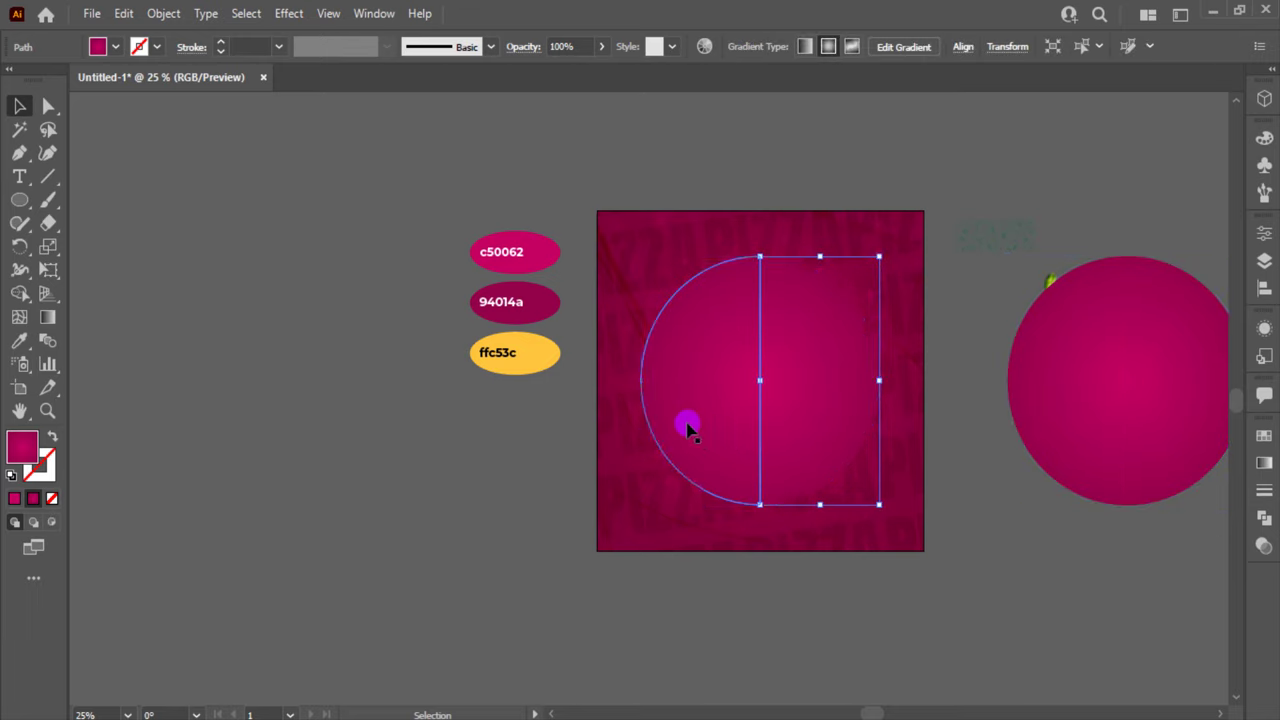
click(688, 428)
shift+click(676, 252)
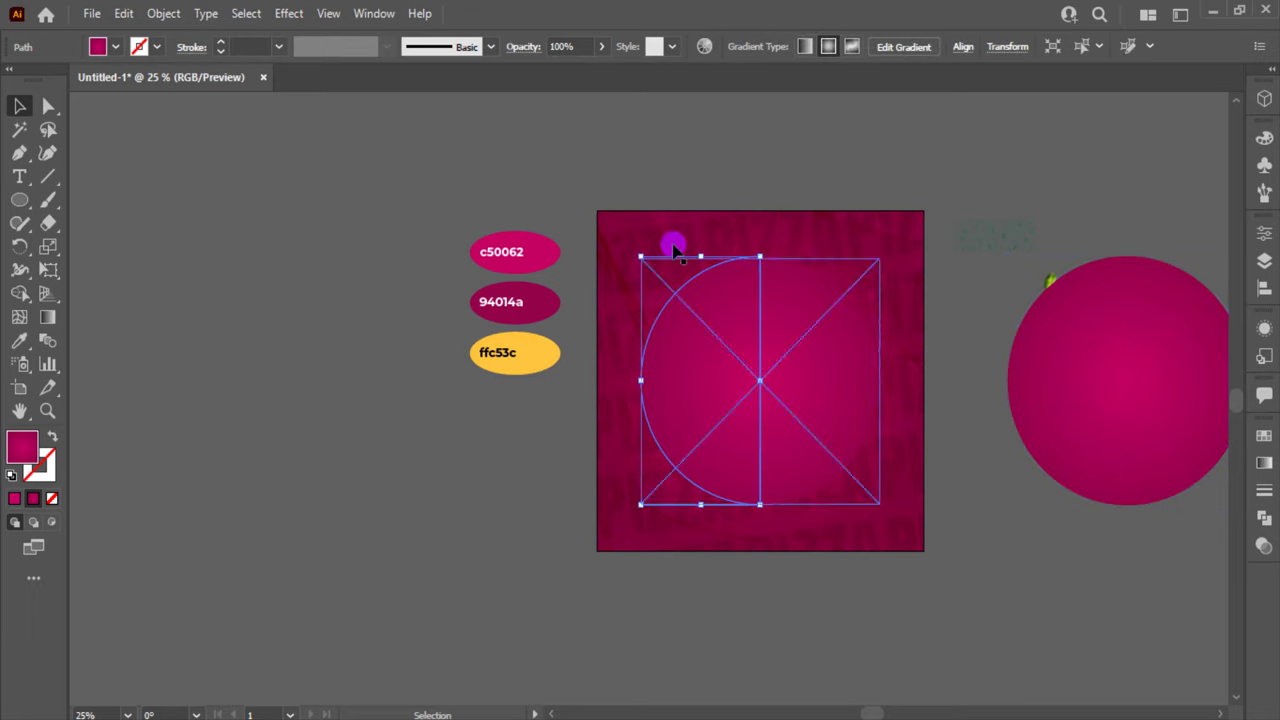
shift+click(705, 334)
right_click(722, 370)
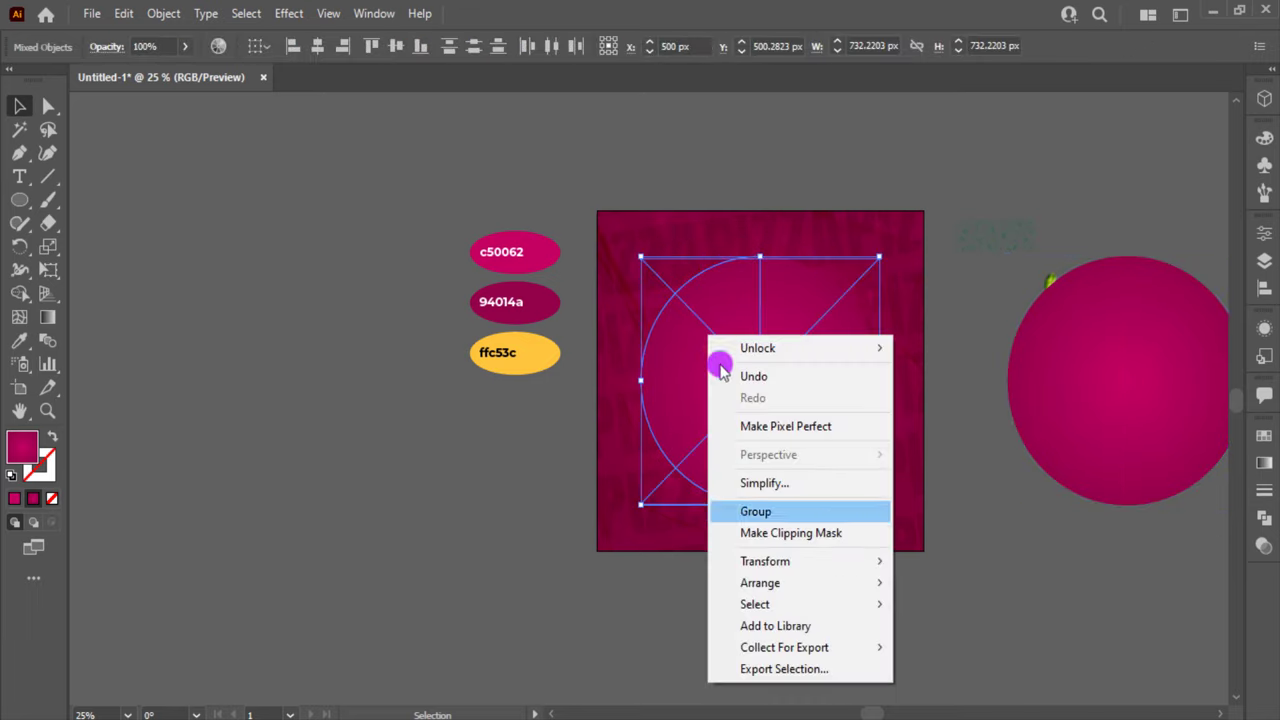
click(800, 533)
Fill the right half-circle with solid yellow instead of the magenta gradient, then recentre the view
click(790, 452)
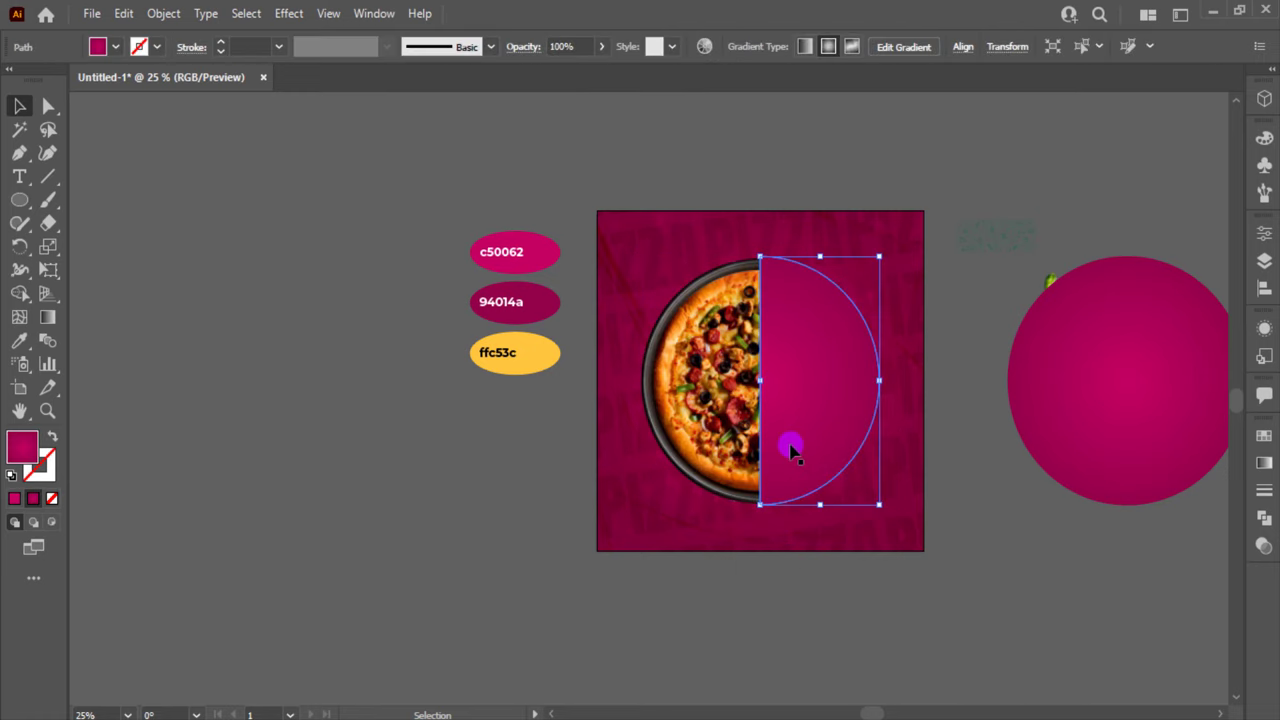
key(Delete)
key(ctrl+z)
click(1011, 503)
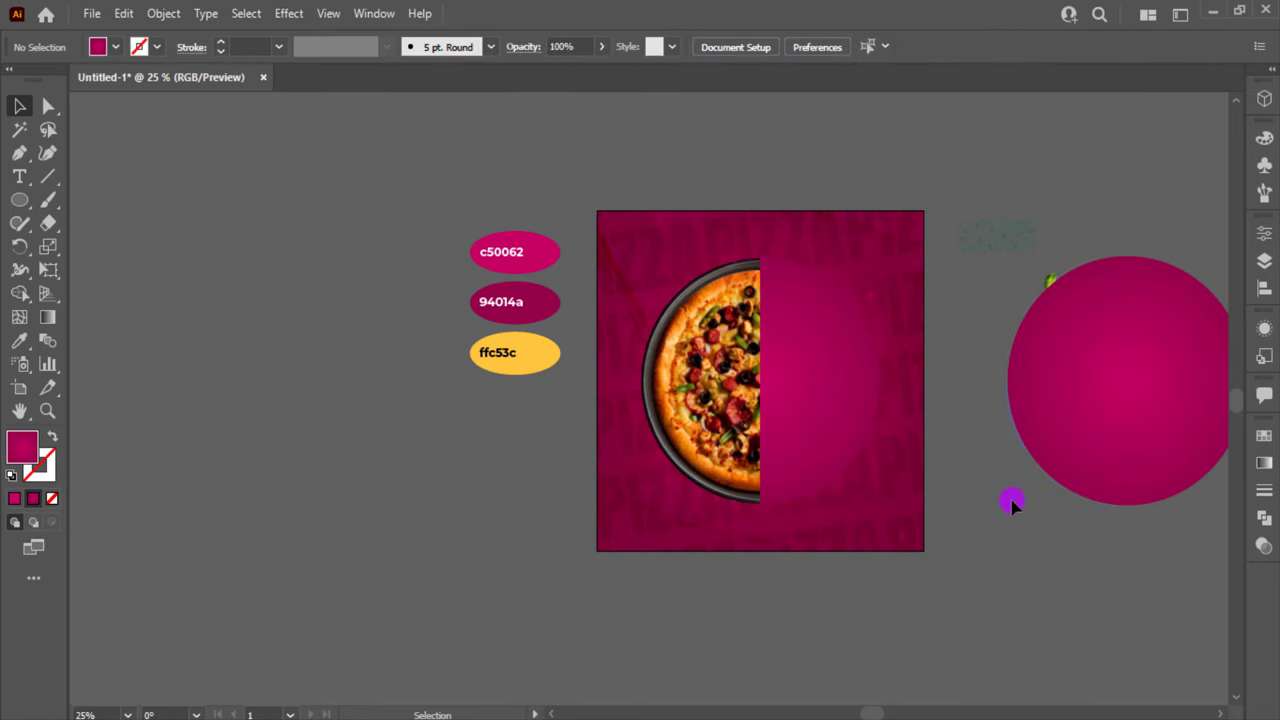
alt+scroll(990, 489, up, 1)
alt+scroll(915, 440, up, 1)
scroll(848, 431, right, 2)
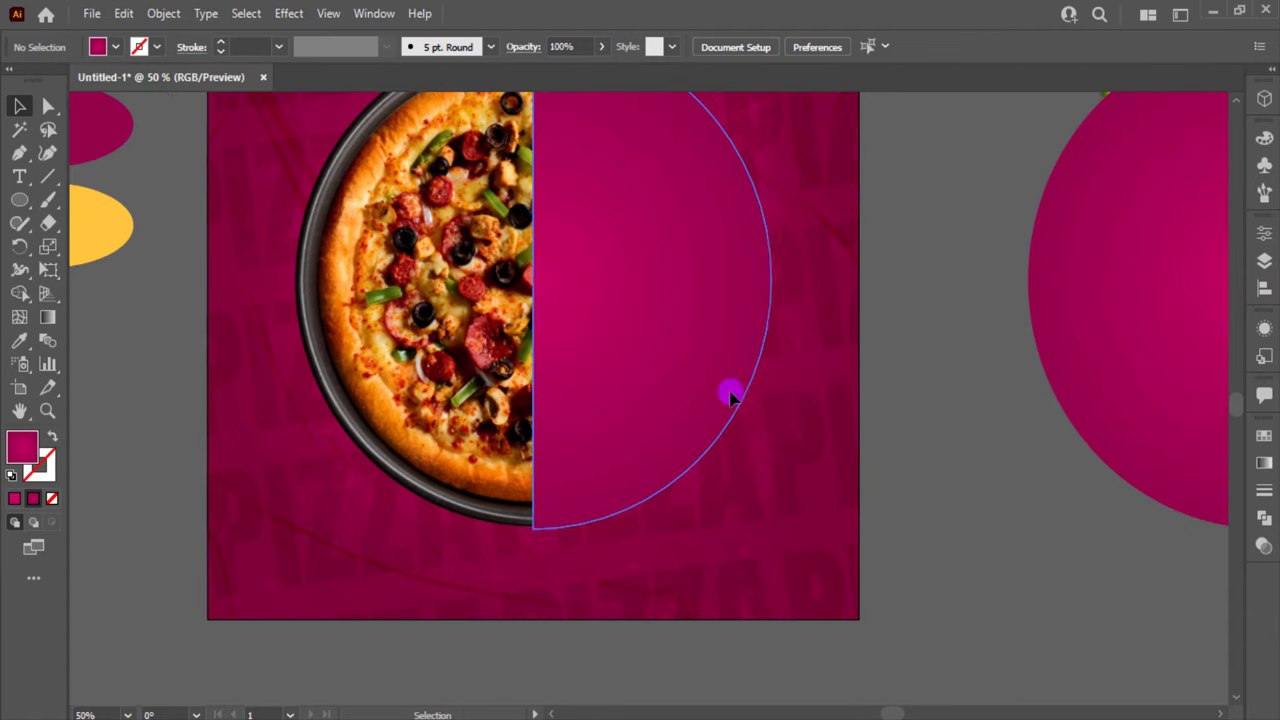
click(722, 390)
click(117, 47)
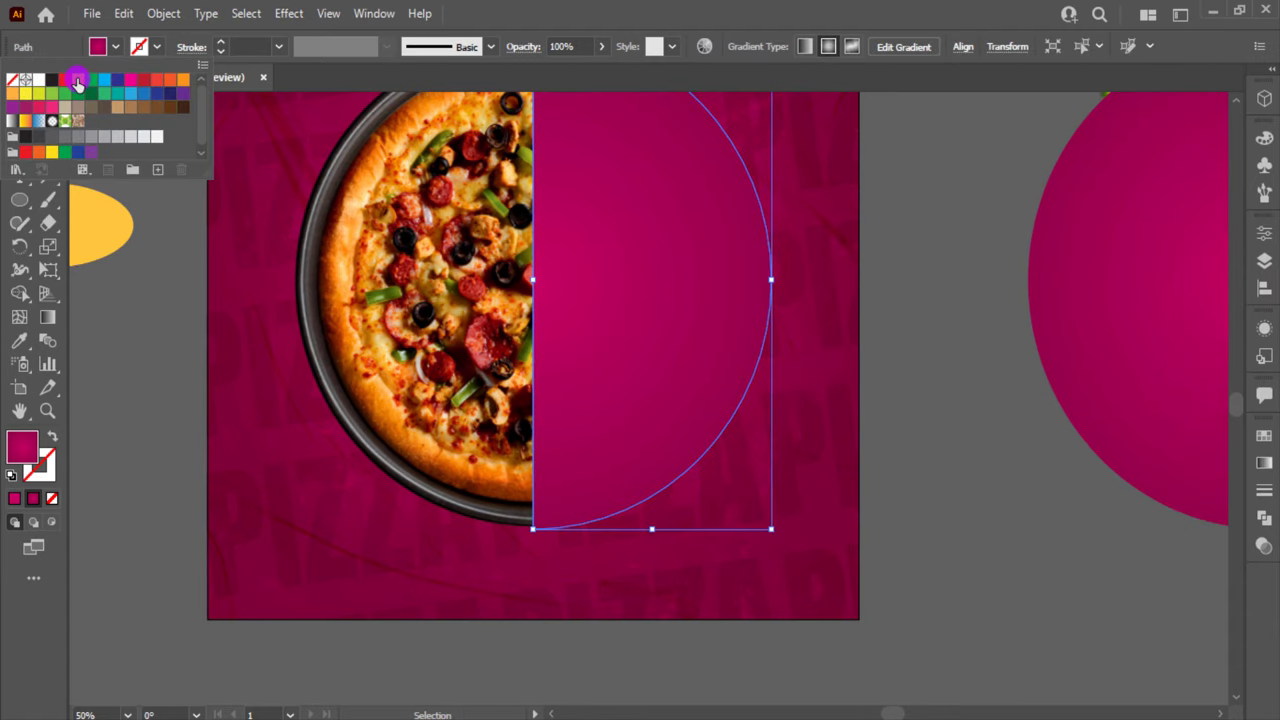
click(78, 81)
scroll(838, 413, down, 1)
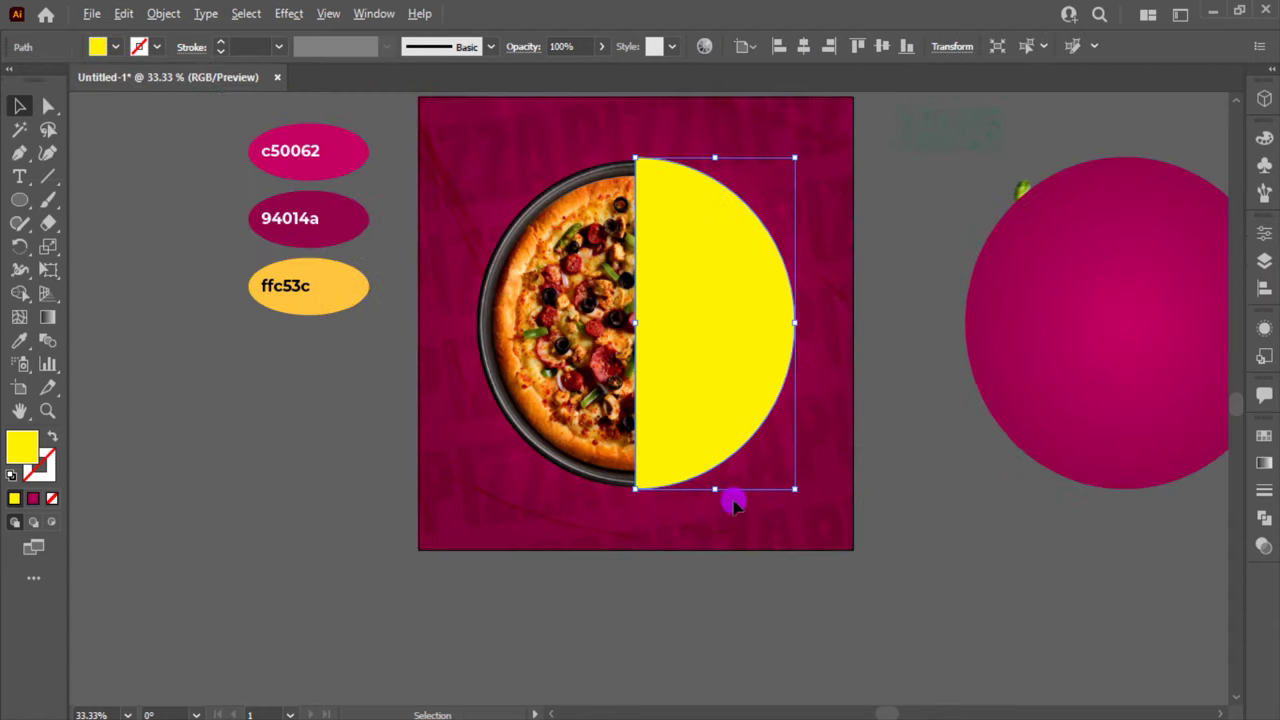
click(626, 594)
drag(352, 558, 425, 500)
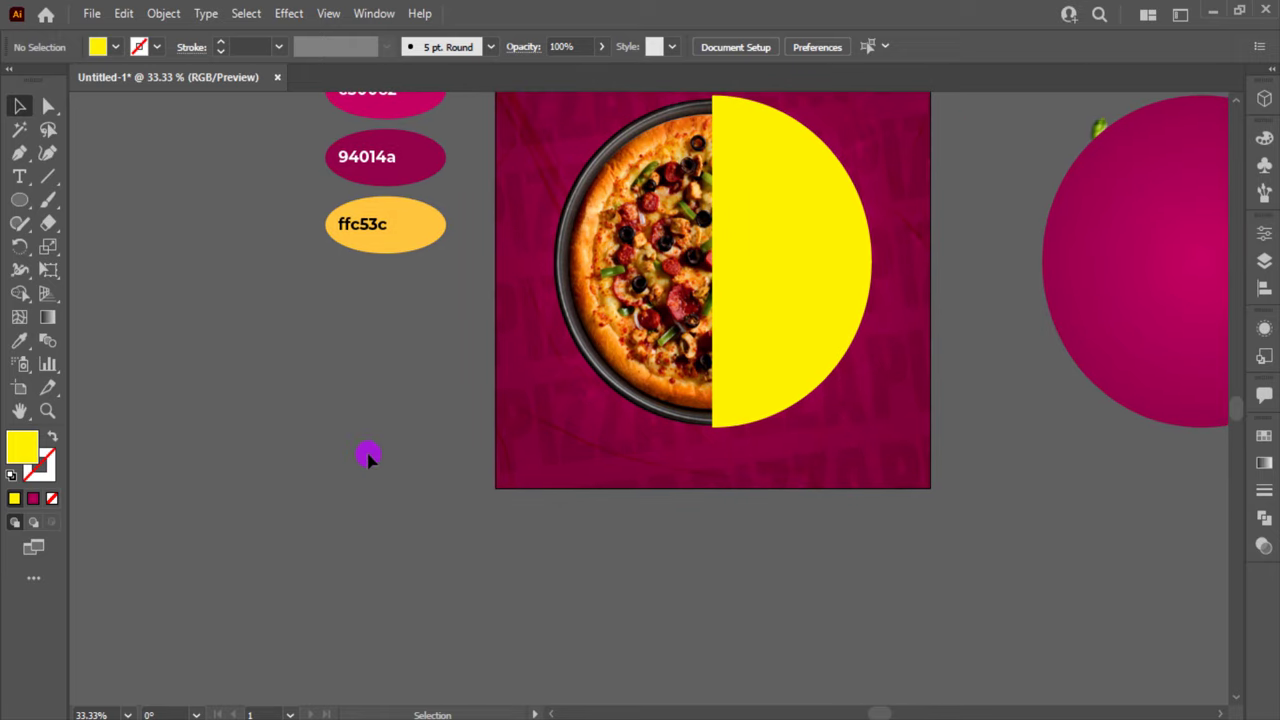
Add the word SUPER left of the artboard and enlarge it to about 64 pt
click(20, 178)
click(308, 525)
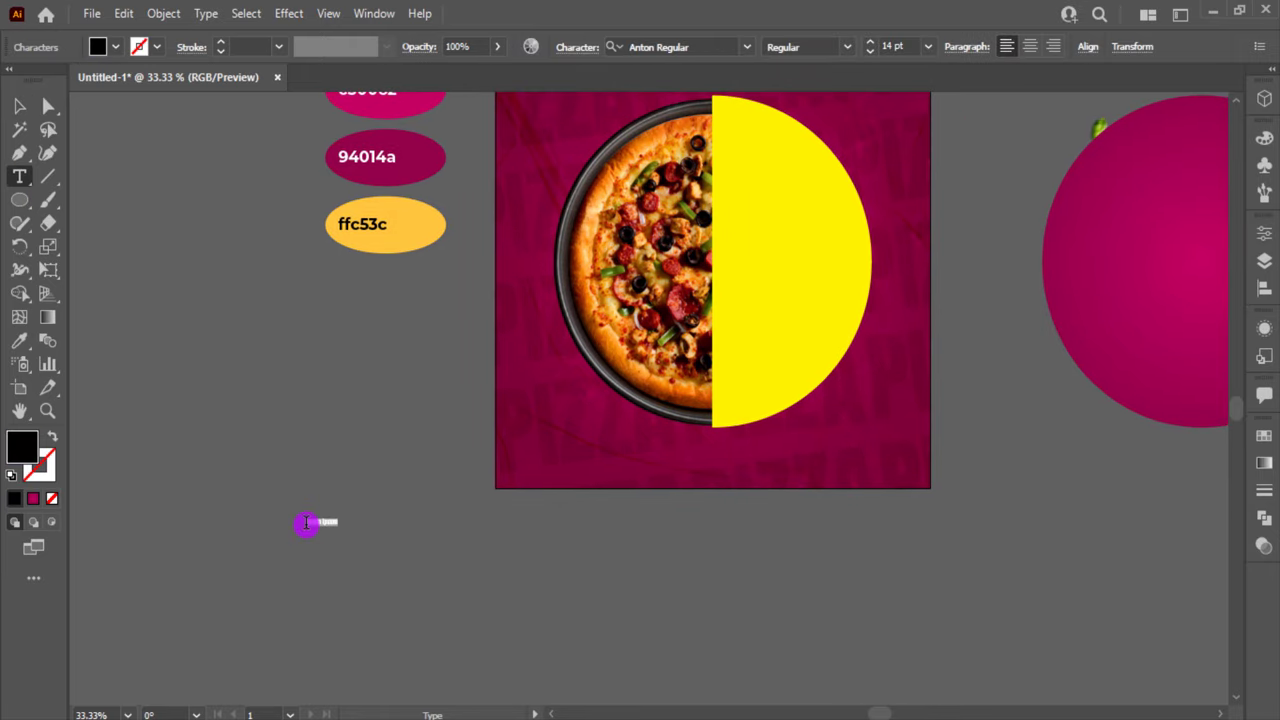
key(ctrl+z)
click(223, 325)
click(18, 107)
drag(237, 328, 309, 382)
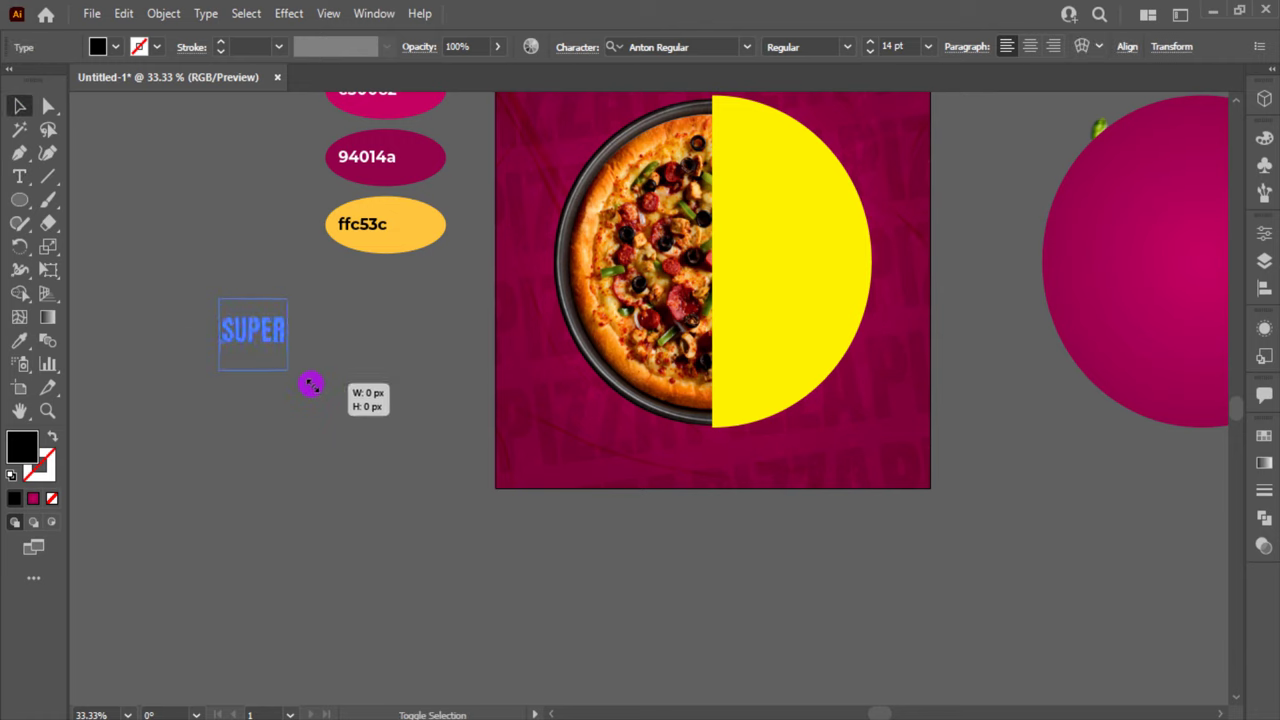
Duplicate SUPER below itself, retype the copy as DELICIOUS and enlarge it
drag(241, 345, 237, 410)
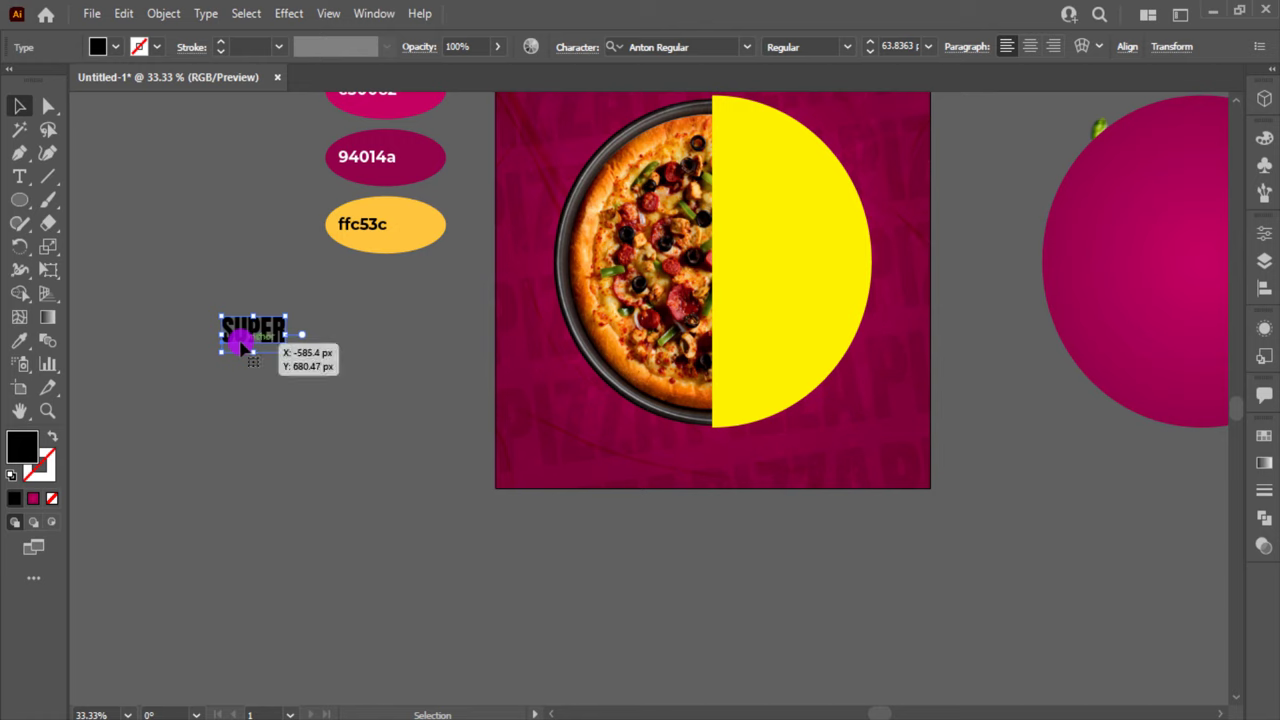
double_click(237, 403)
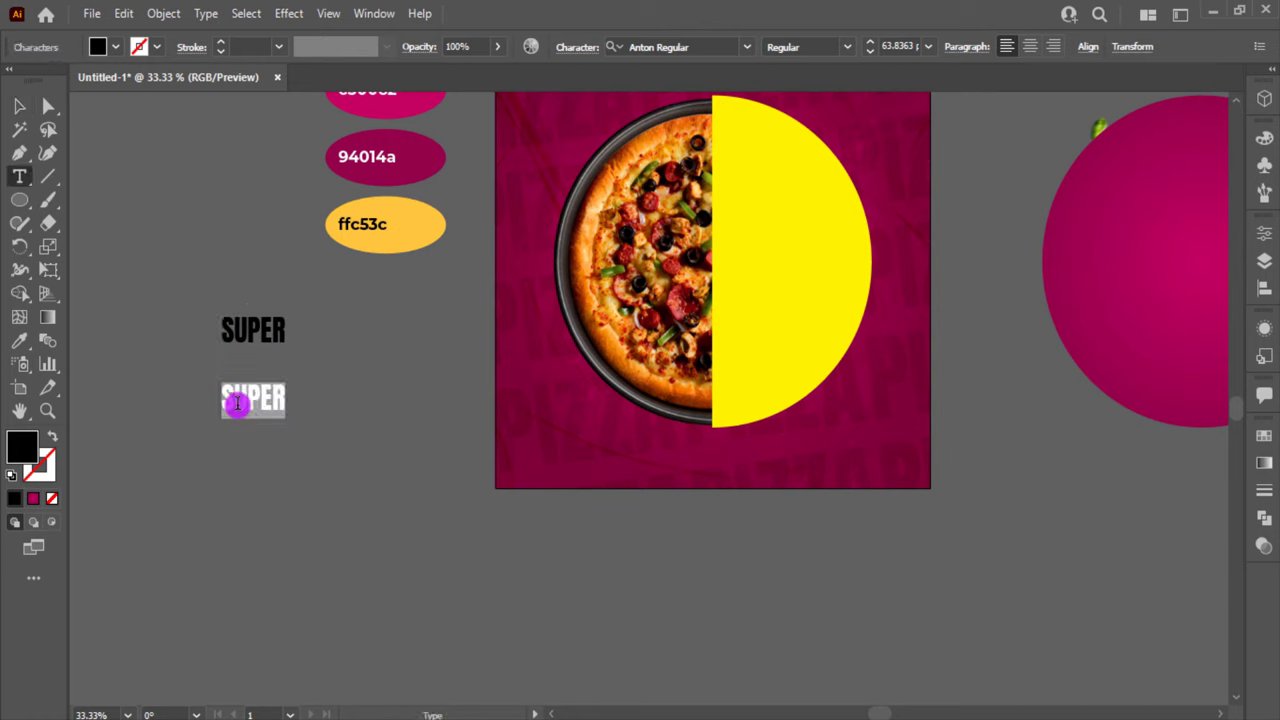
text(PE)
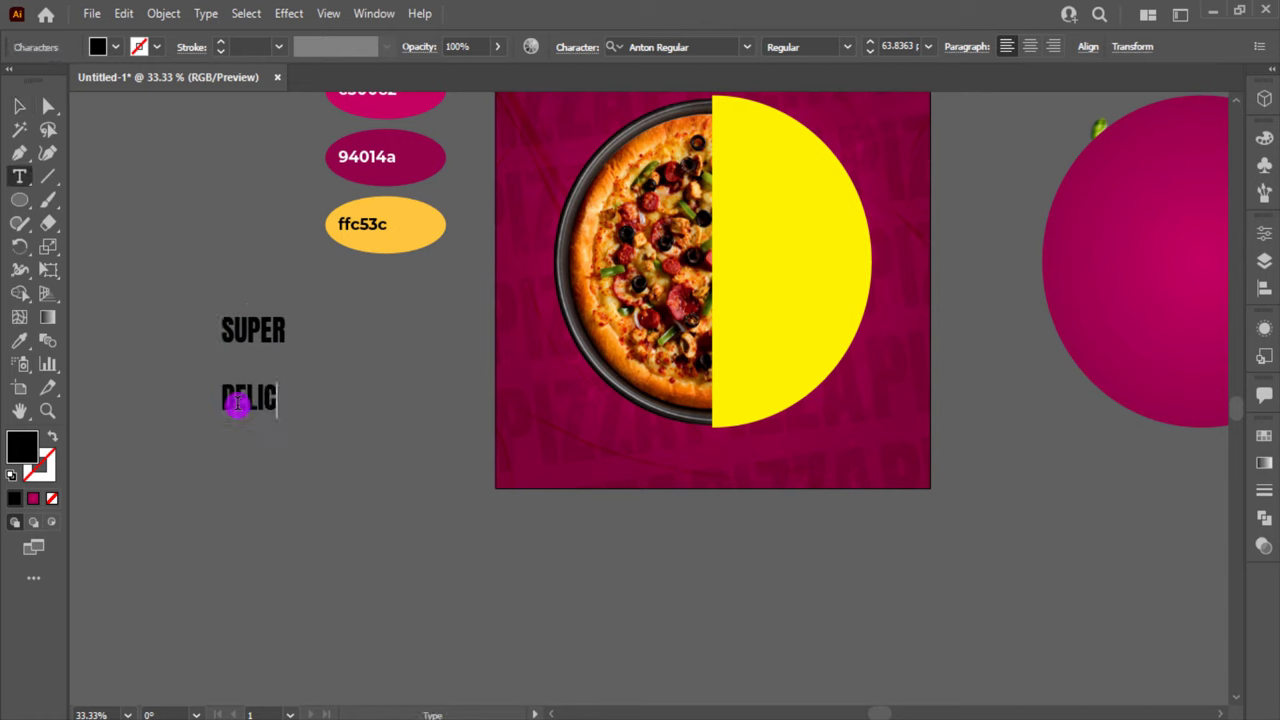
click(19, 106)
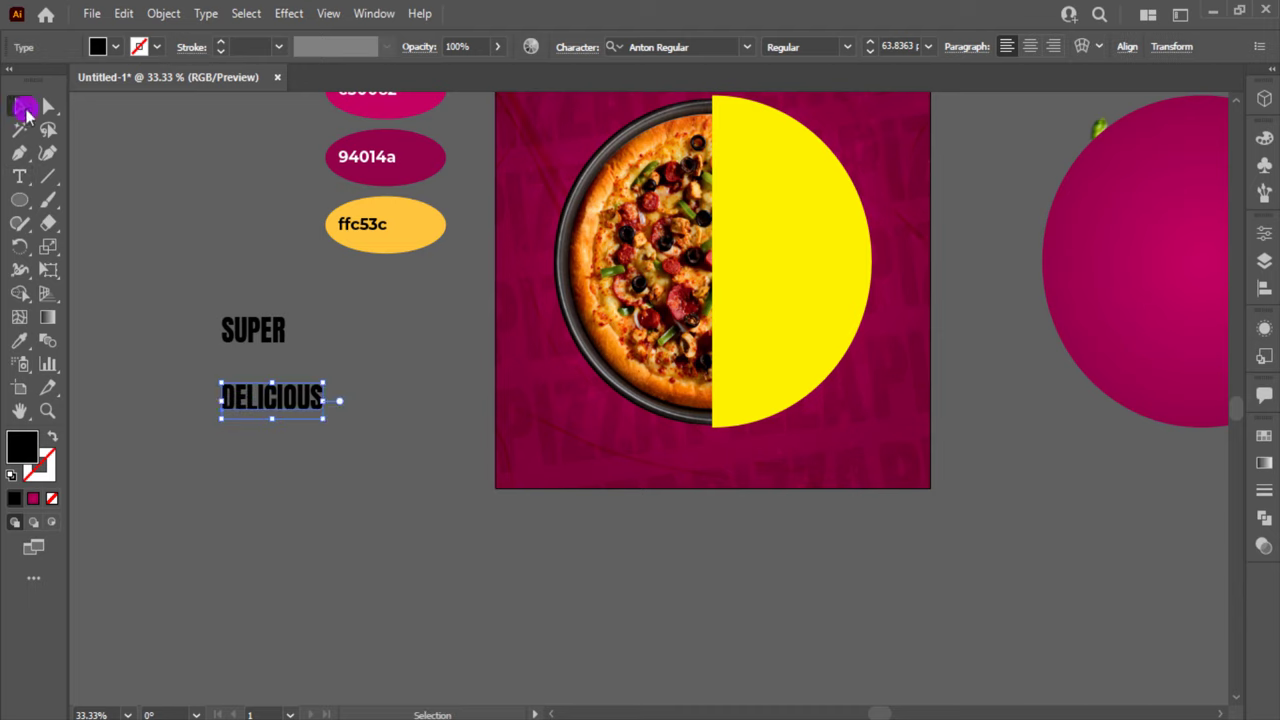
click(268, 335)
mouse_move(286, 348)
mouse_down()
mouse_move(329, 381)
mouse_move(280, 391)
mouse_move(346, 414)
mouse_up()
click(371, 371)
Add a PIZZA copy below DELICIOUS and enlarge it to match DELICIOUS's width
click(323, 400)
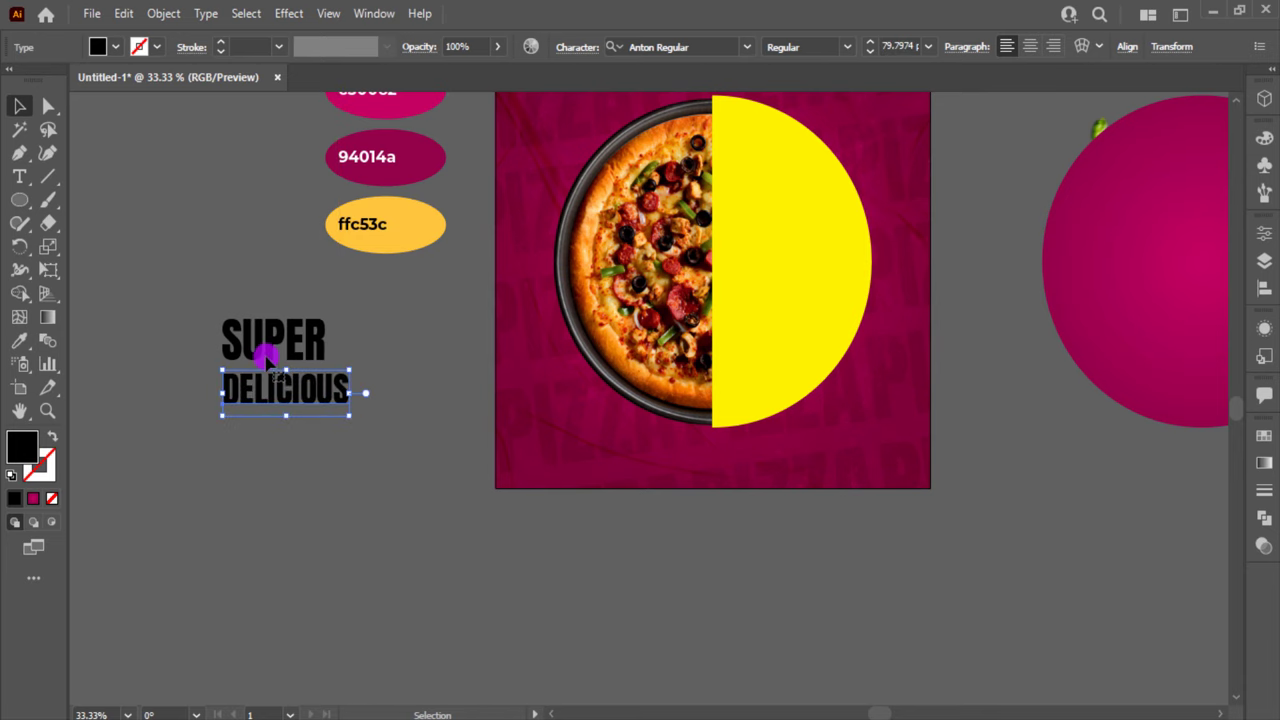
drag(294, 340, 298, 435)
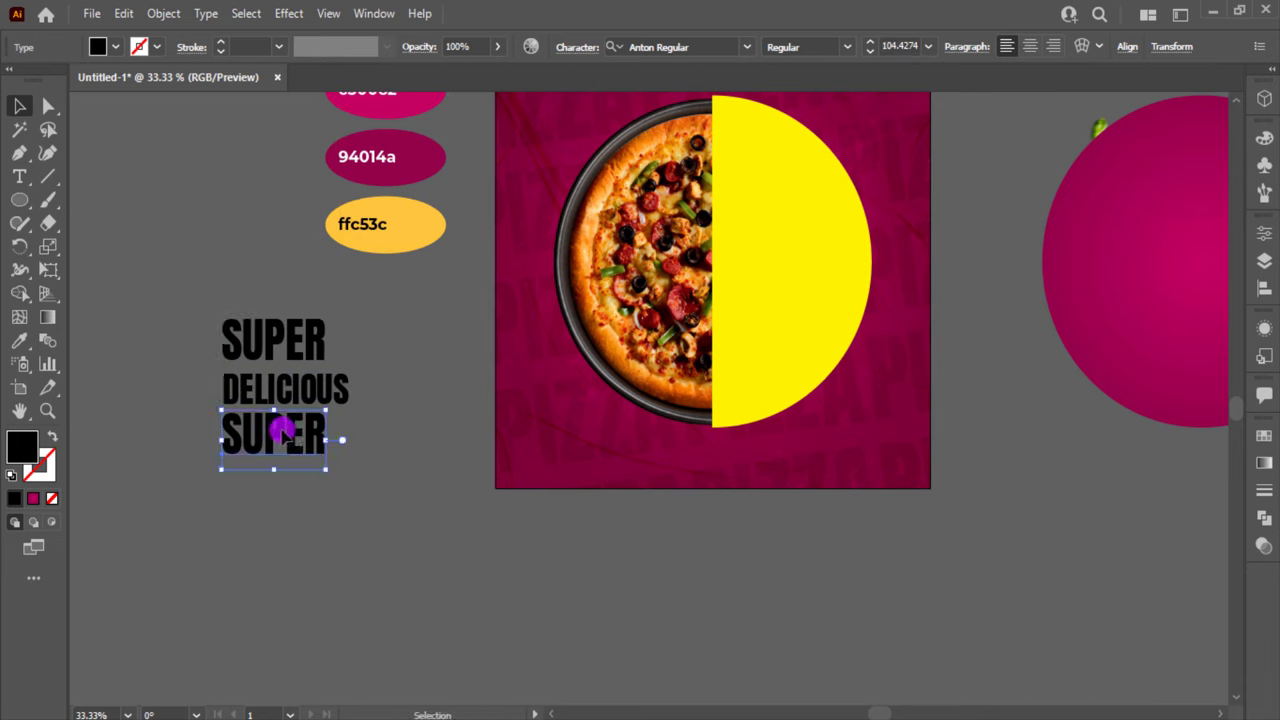
double_click(283, 432)
text(P)
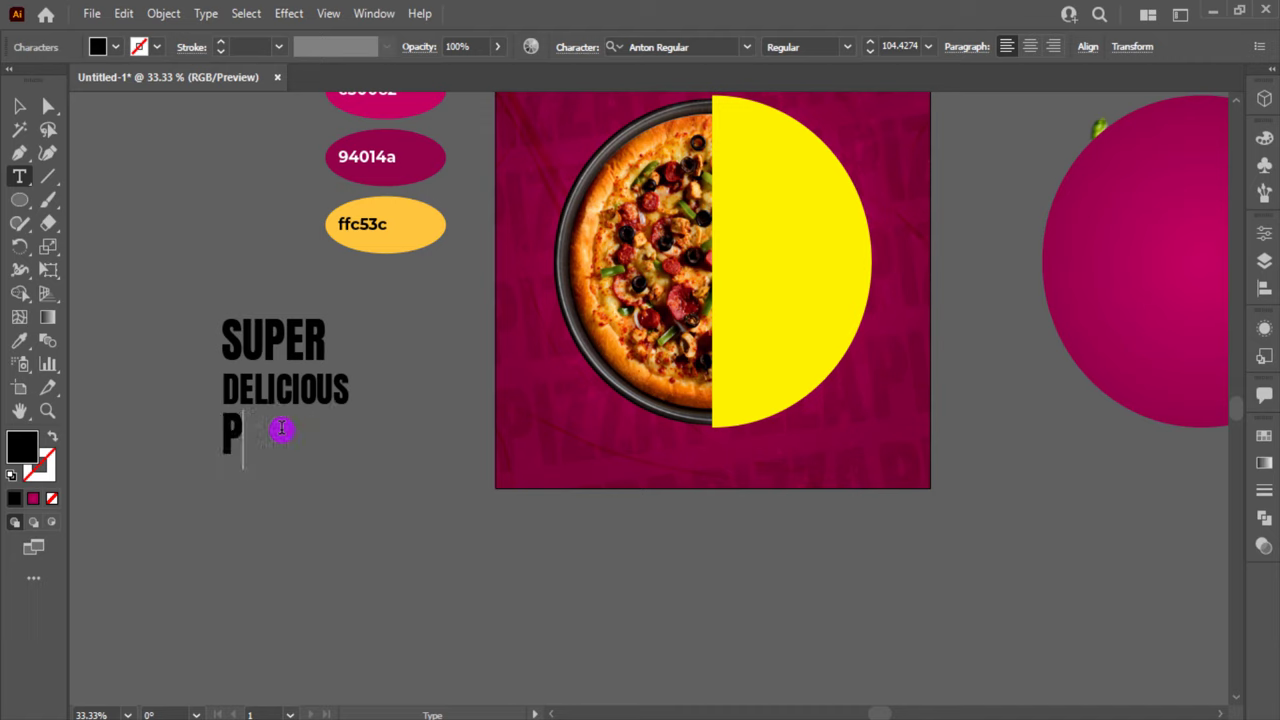
text(IA)
text(ZZA)
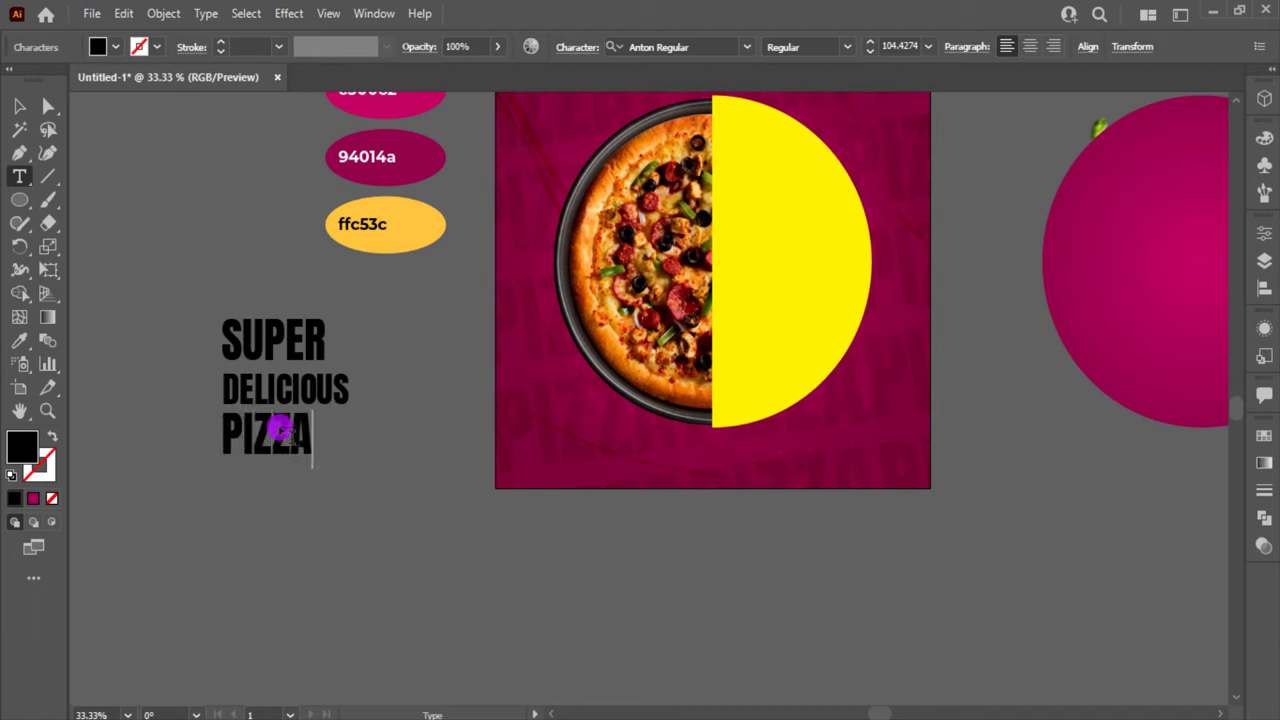
click(20, 105)
drag(312, 470, 349, 500)
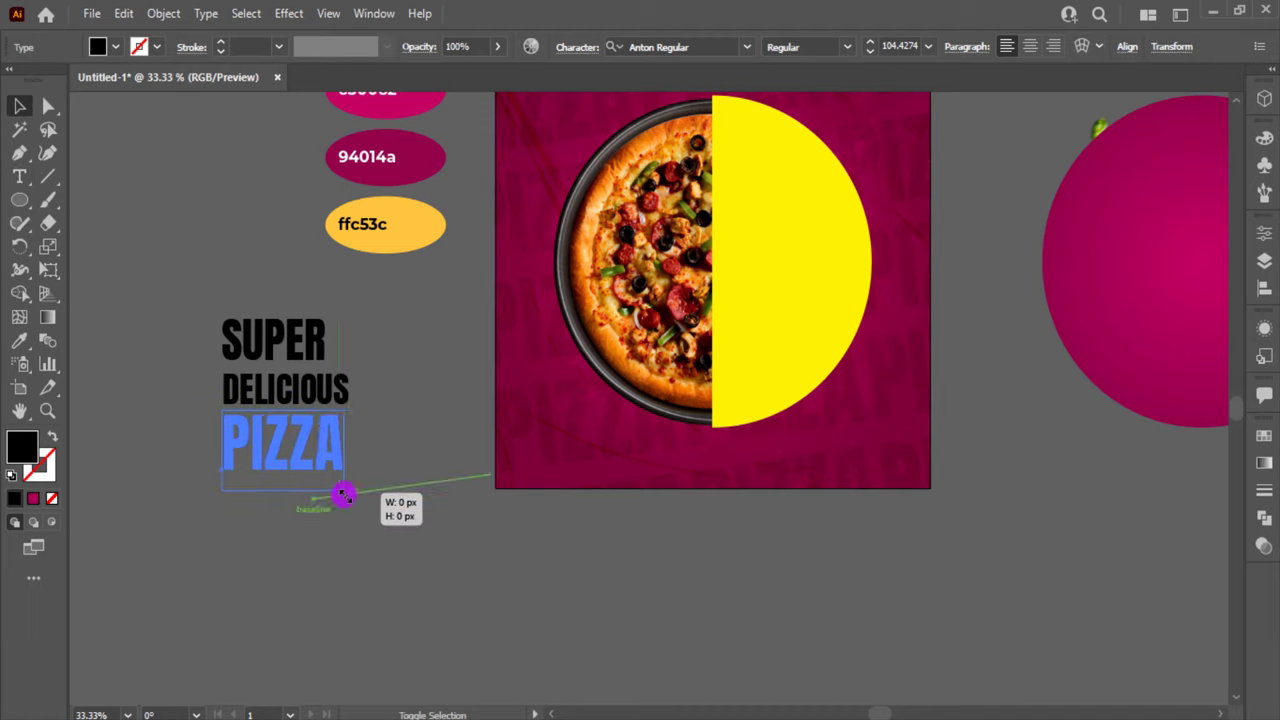
click(366, 400)
Tighten the headline stack by nudging SUPER, raising PIZZA and enlarging PIZZA further
drag(273, 378, 267, 352)
key(ctrl+plus)
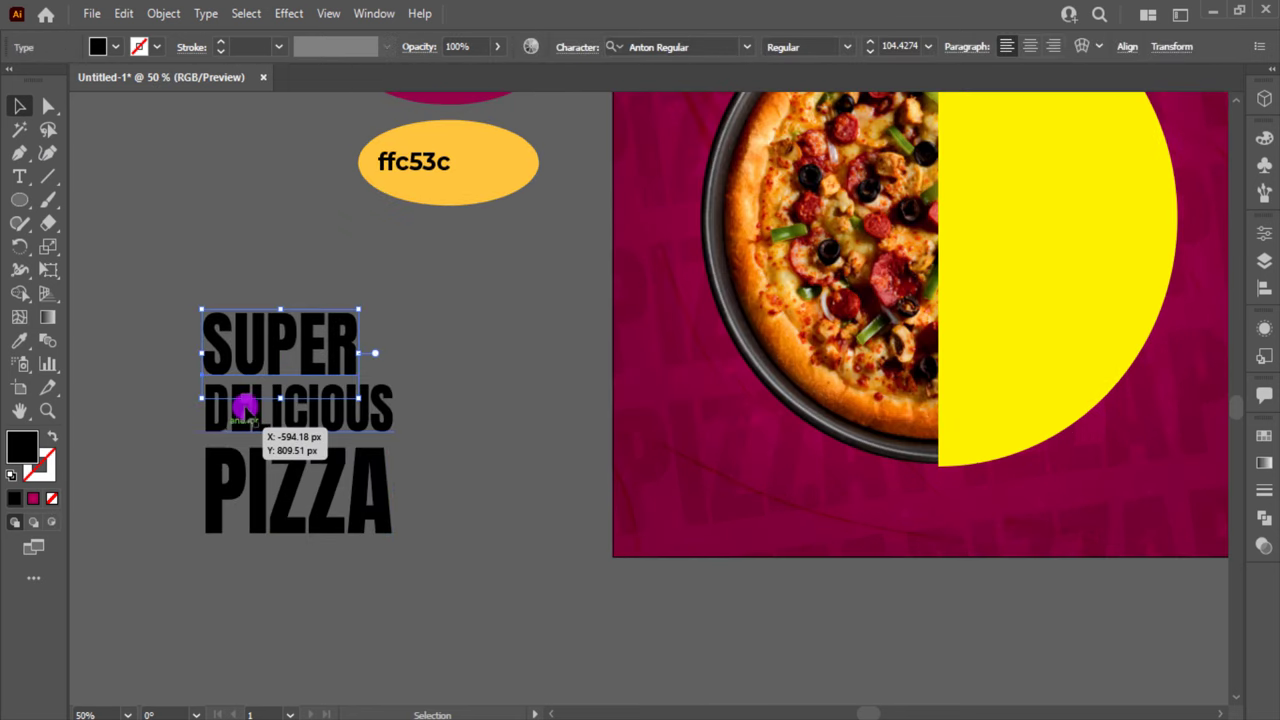
drag(222, 469, 222, 462)
click(357, 351)
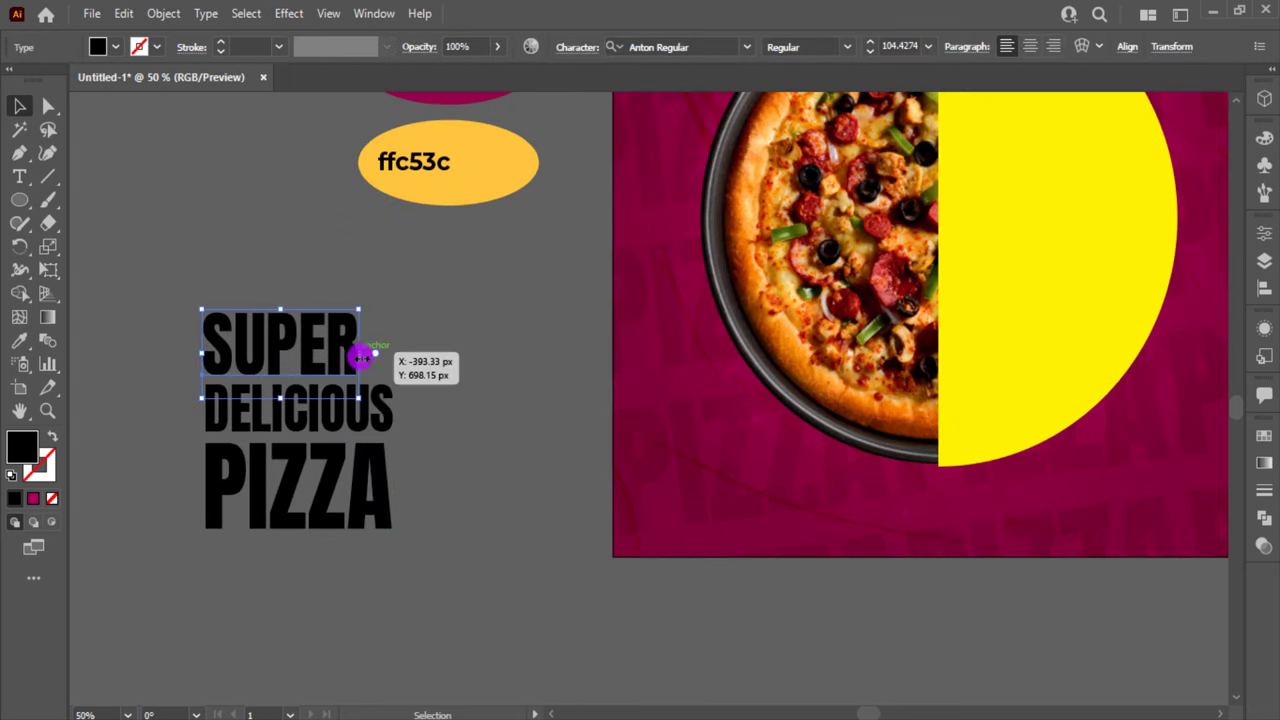
click(384, 490)
drag(395, 563, 410, 572)
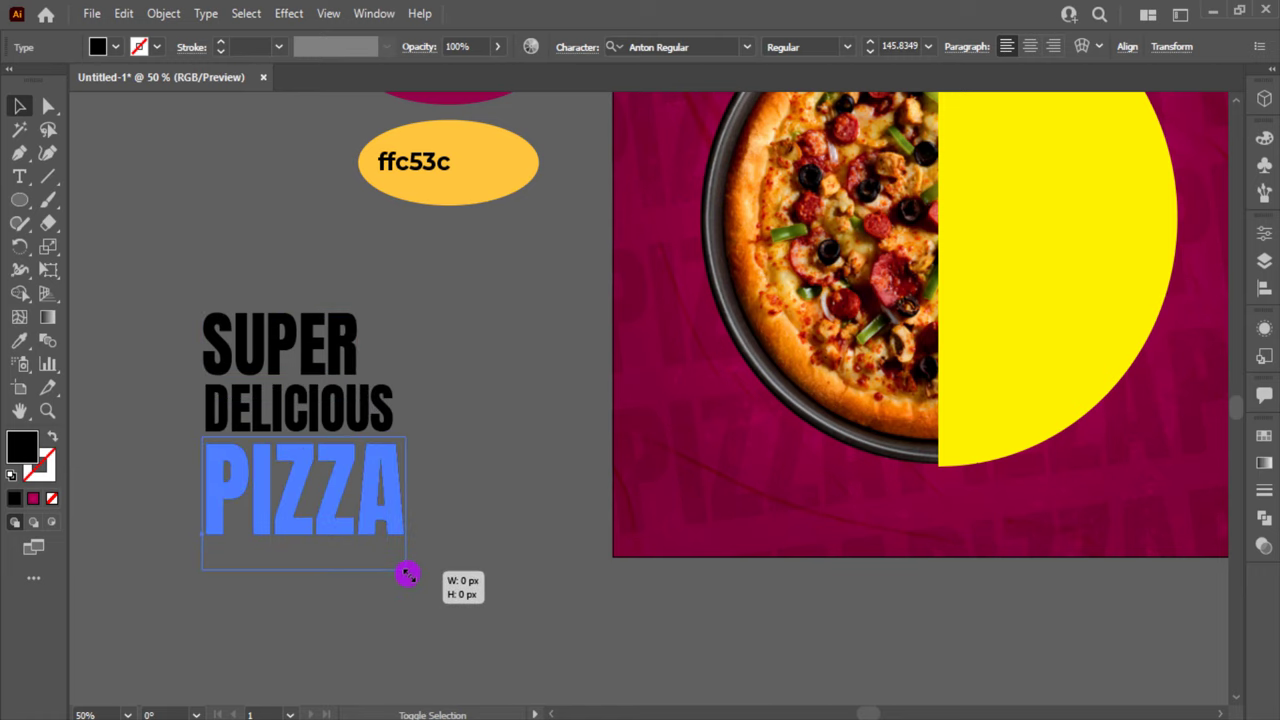
Widen DELICIOUS to match PIZZA so all three headline lines align
click(371, 430)
click(392, 390)
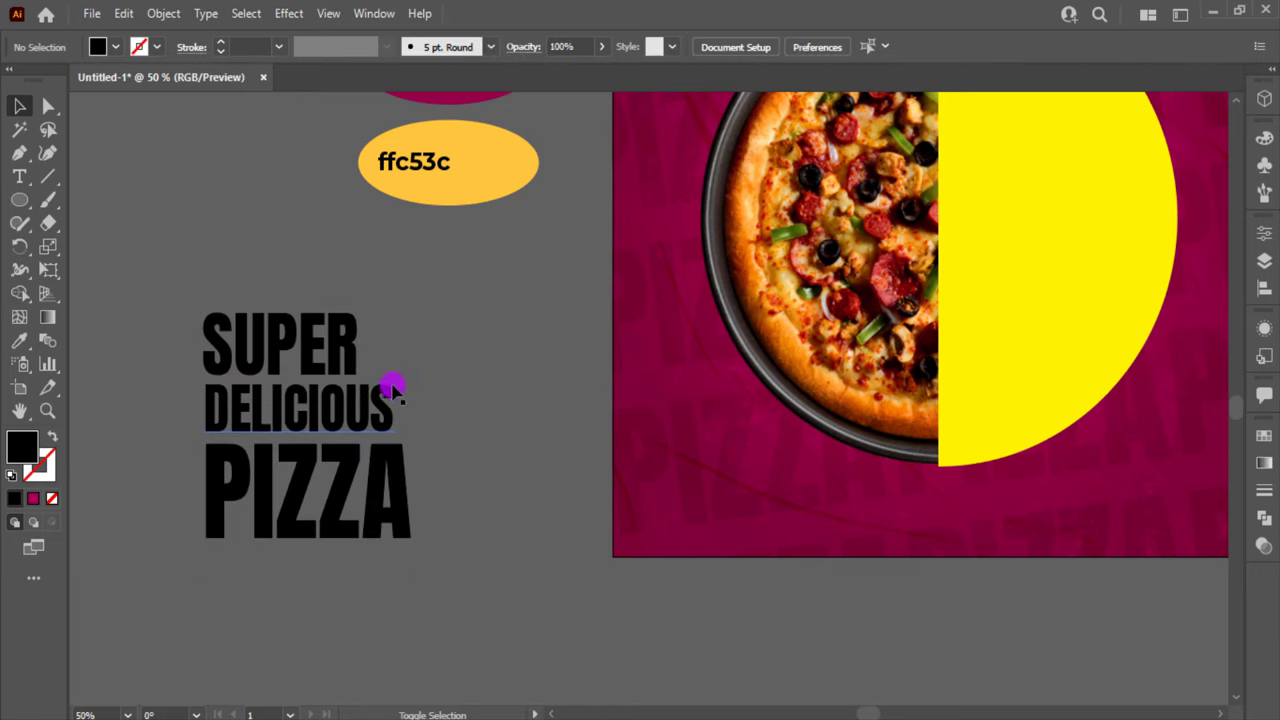
click(380, 392)
drag(394, 380, 407, 375)
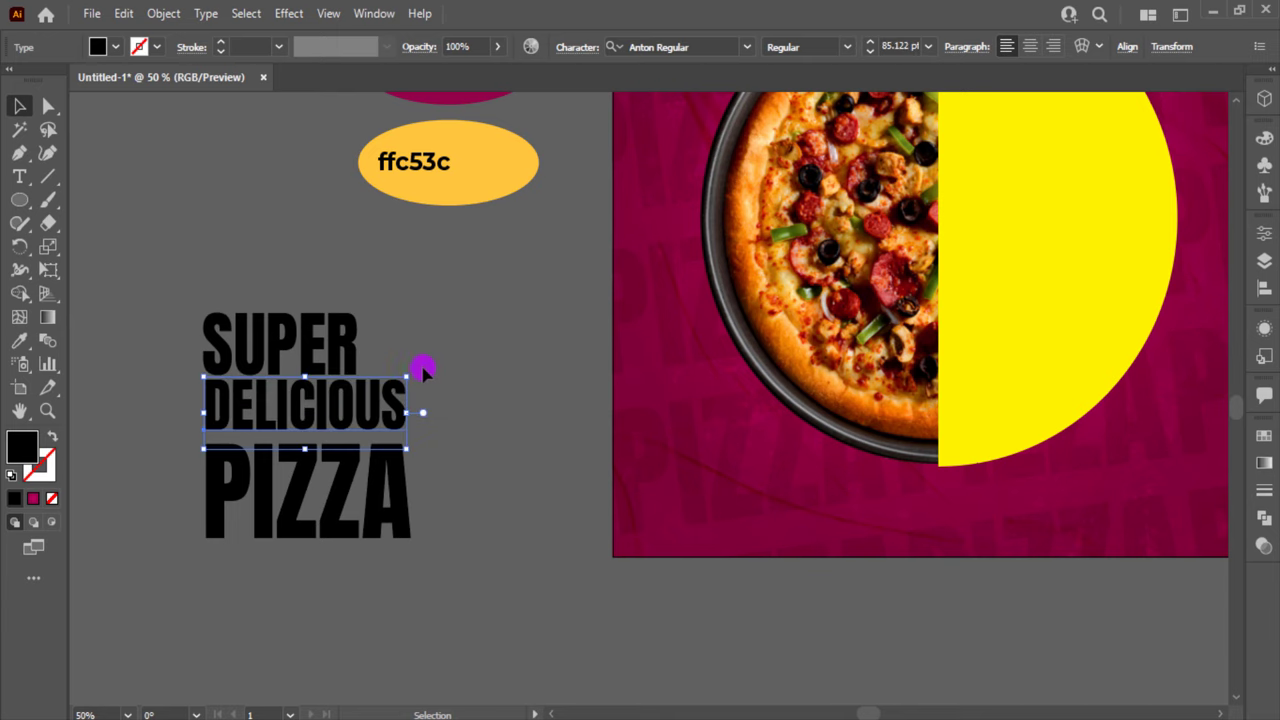
click(451, 354)
click(337, 369)
click(330, 422)
click(441, 379)
scroll(441, 379, down, 2)
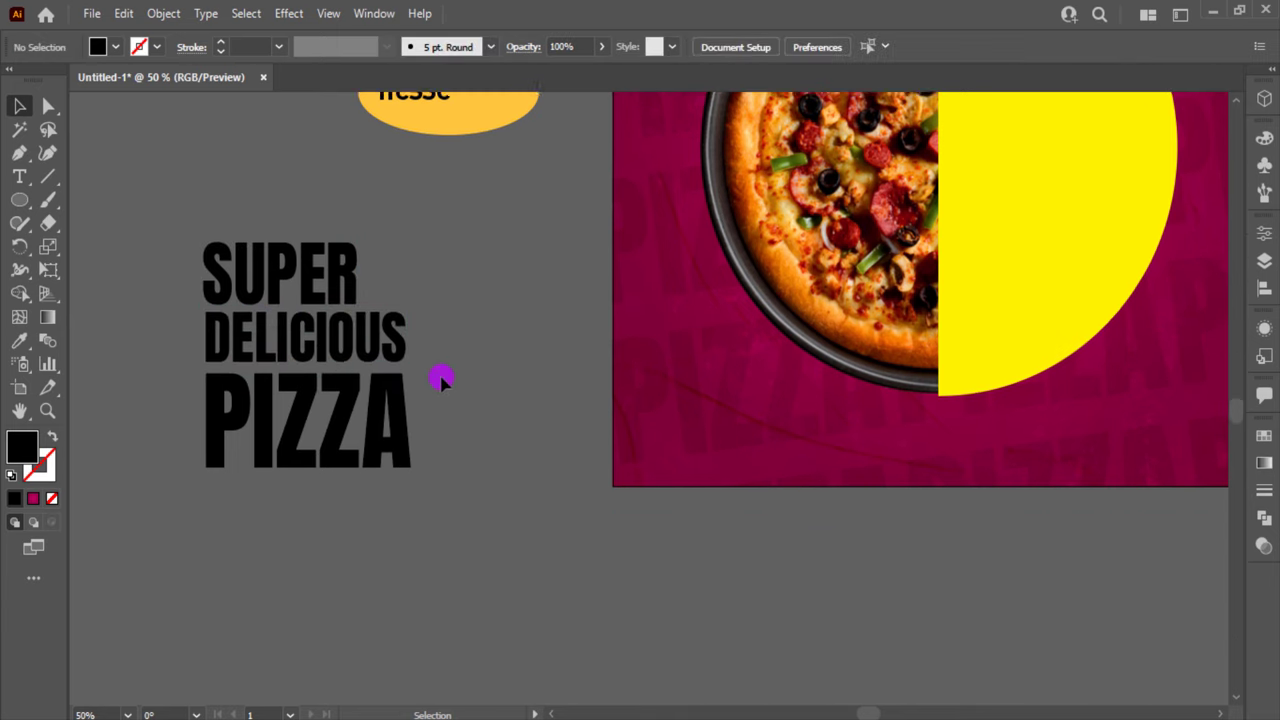
scroll(441, 379, down, 2)
click(17, 177)
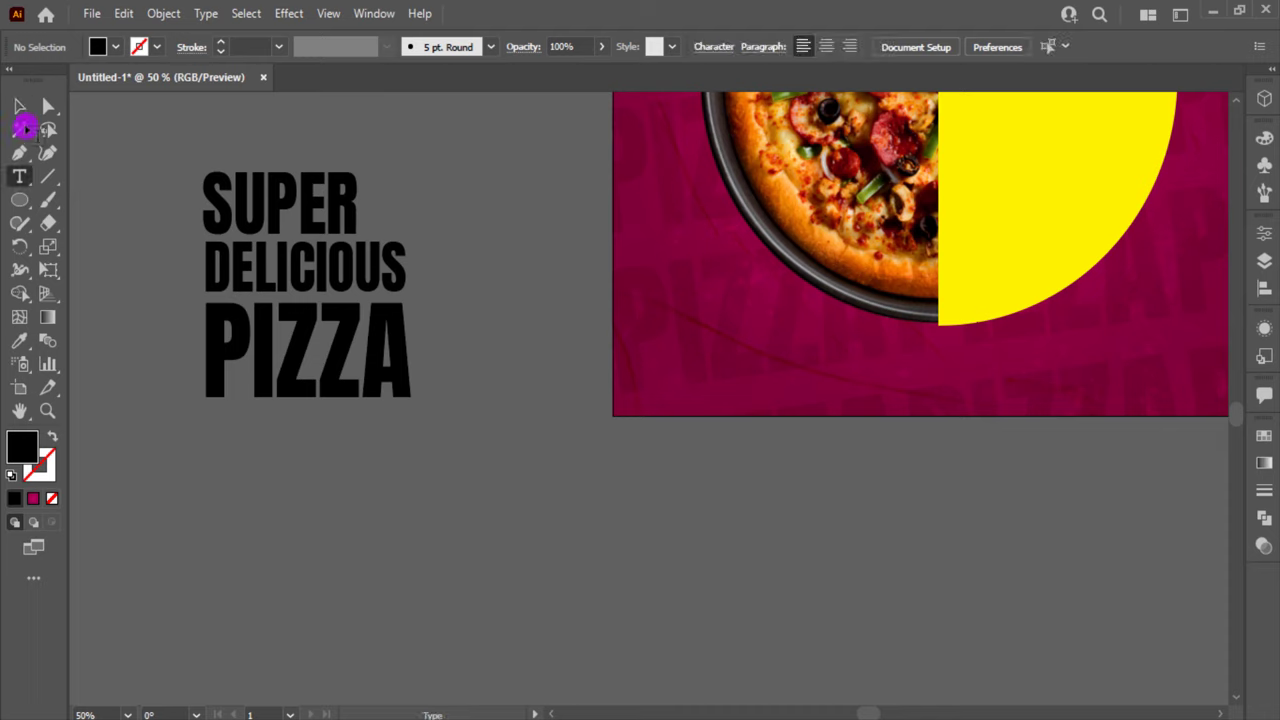
click(20, 108)
Add a 'Limited Time Offer' line below PIZZA, shrunk to the headline width
drag(277, 313, 277, 443)
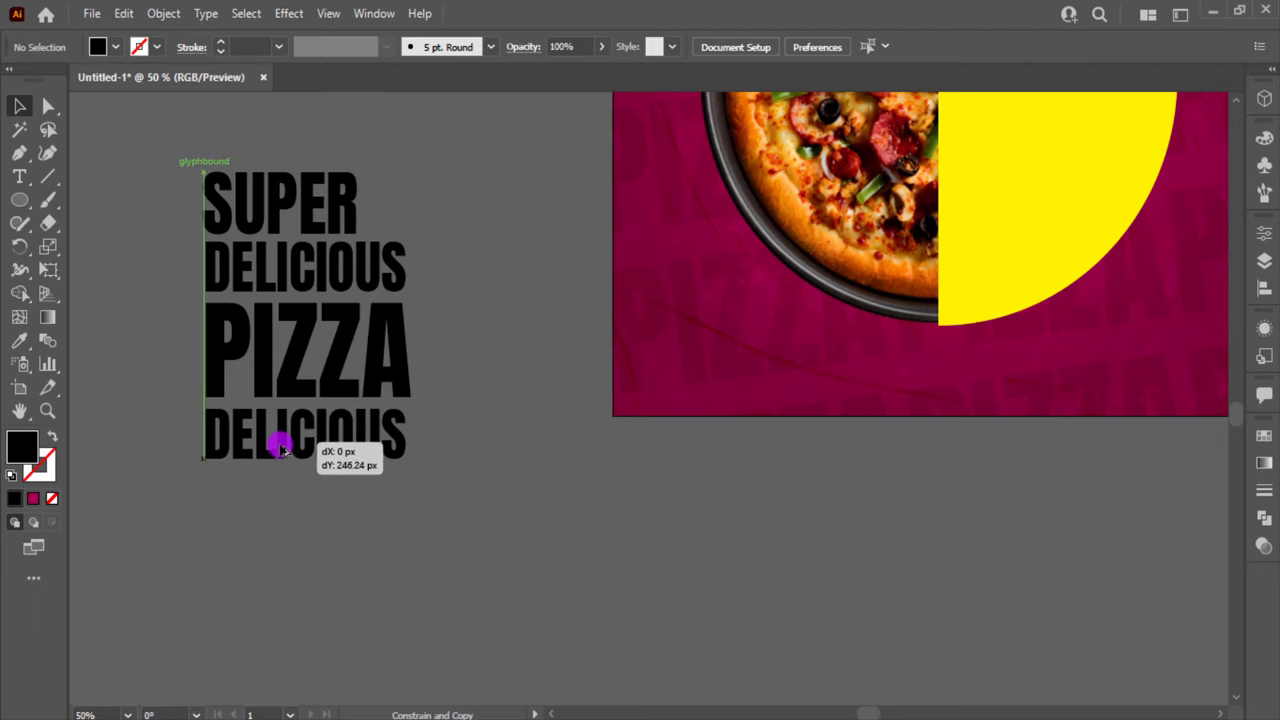
double_click(280, 440)
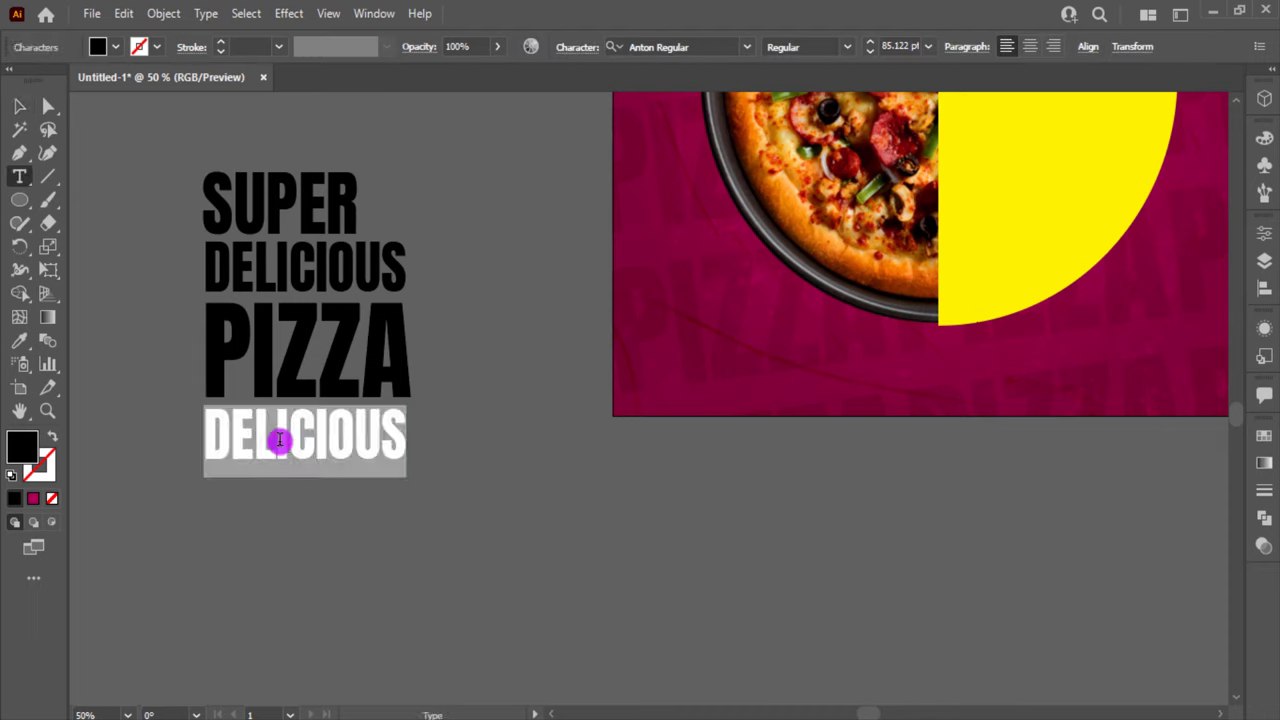
text(Limited )
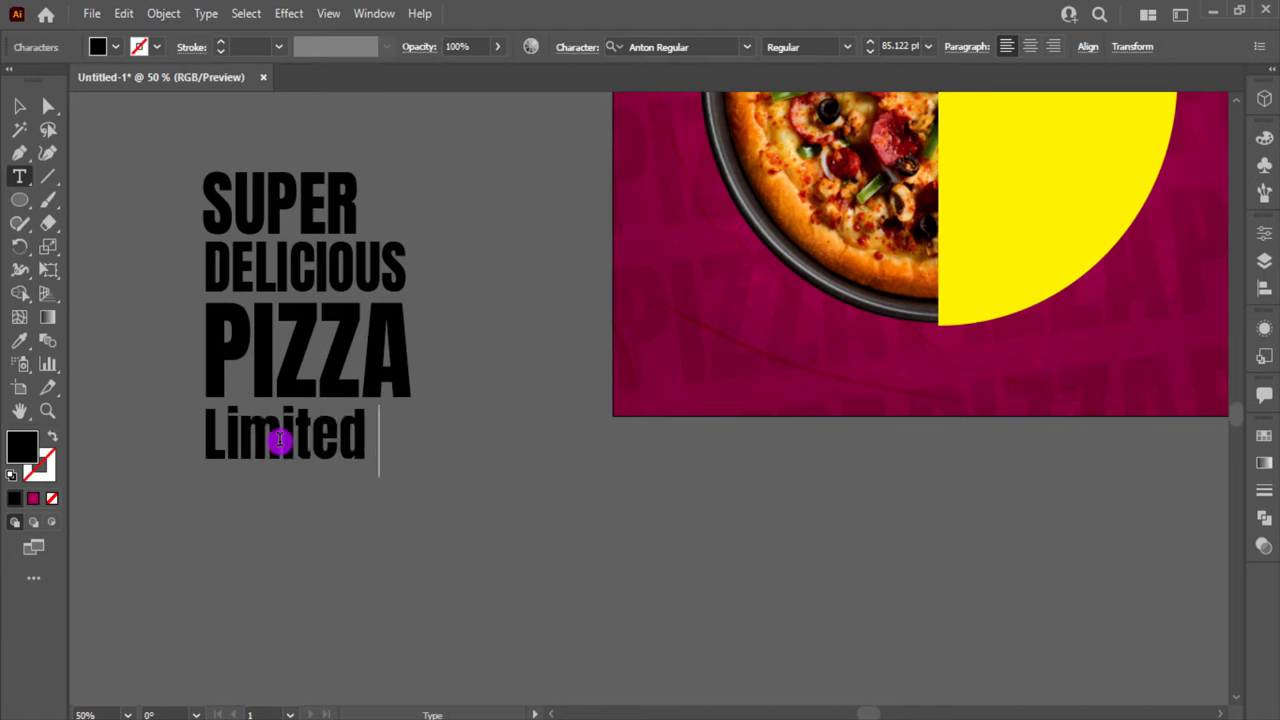
text(Time Od)
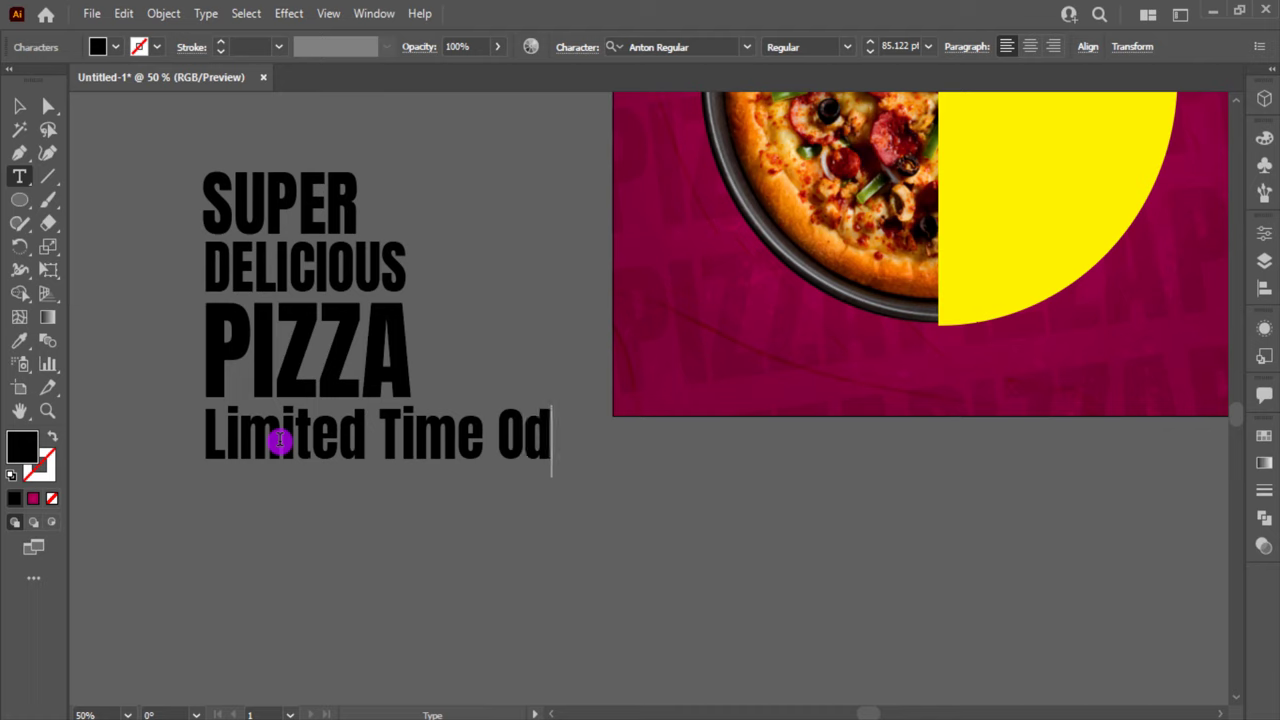
key(BackSpace)
text(ffer)
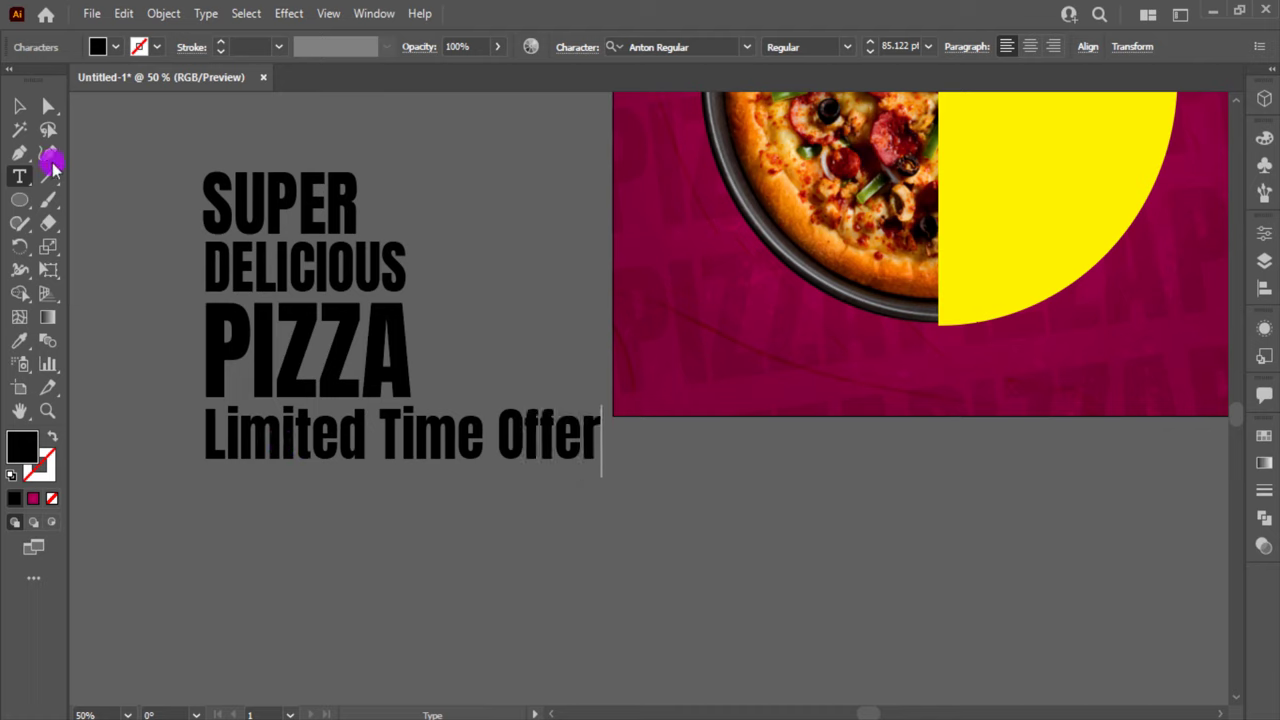
click(18, 107)
drag(602, 480, 423, 459)
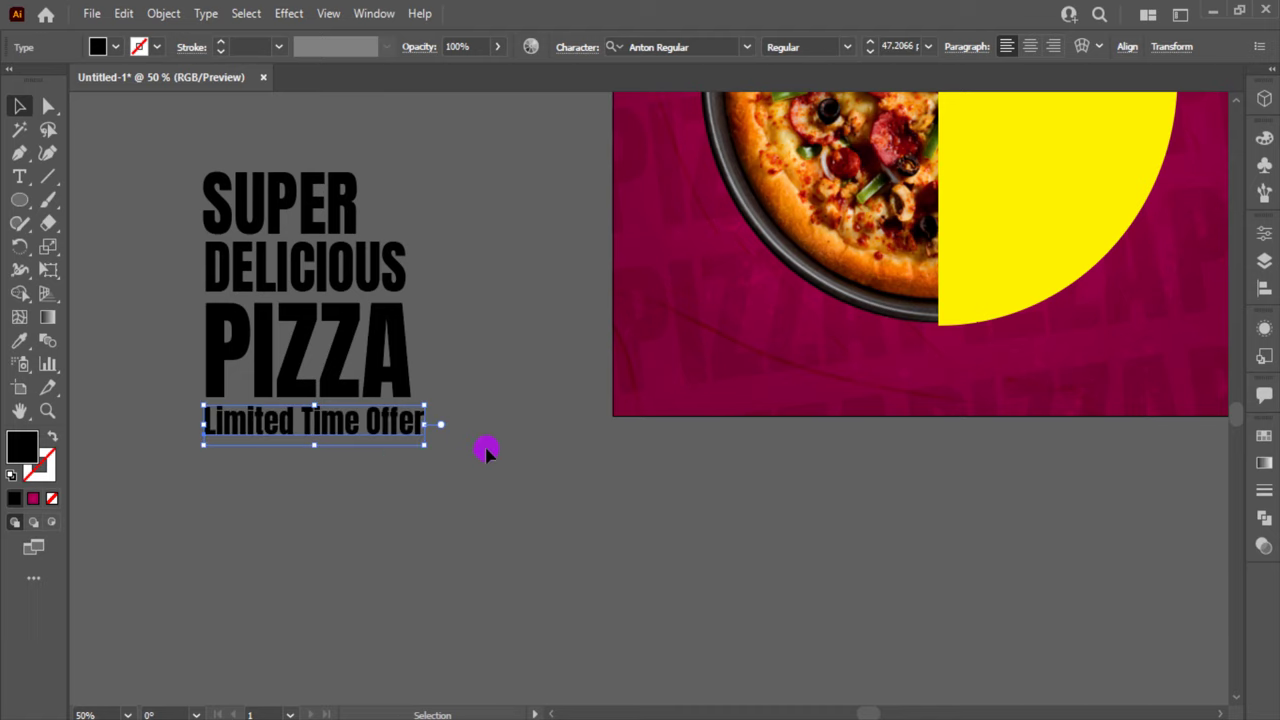
click(486, 451)
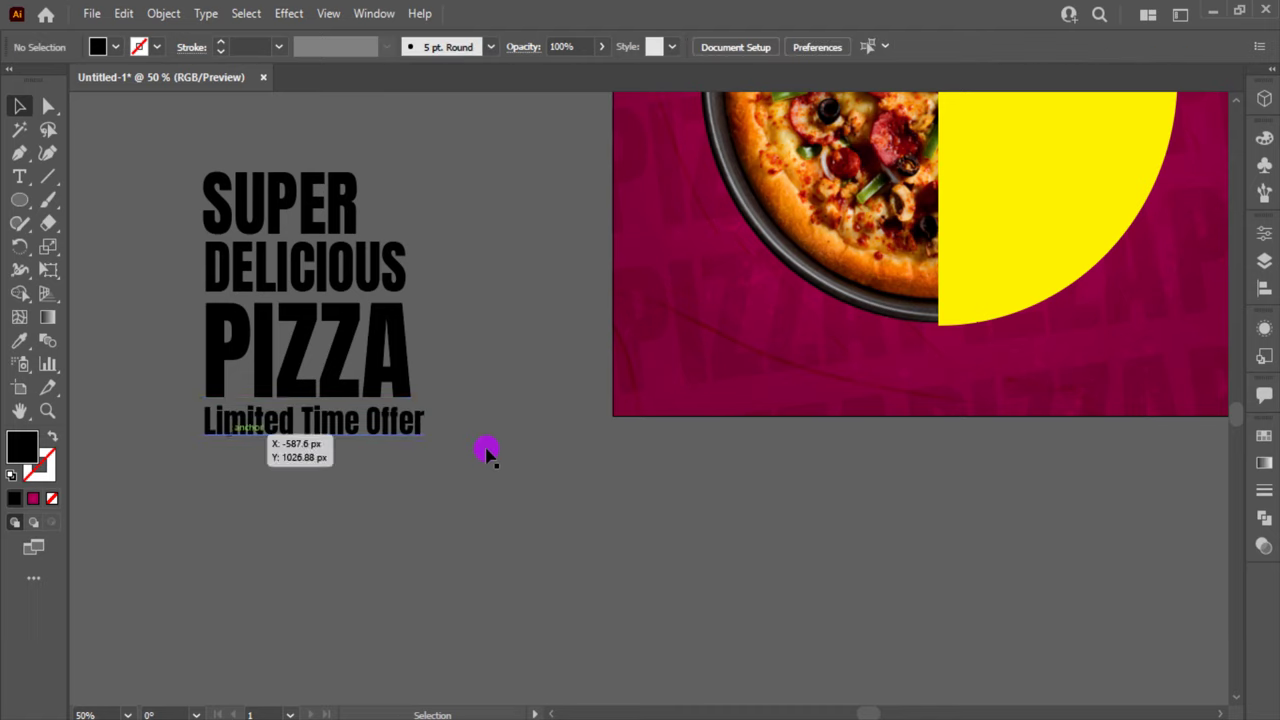
Add a smaller DISCOUNT line below Limited Time Offer
mouse_move(285, 273)
mouse_down()
mouse_move(257, 482)
mouse_move(419, 473)
mouse_up()
double_click(257, 480)
click(241, 477)
text(D)
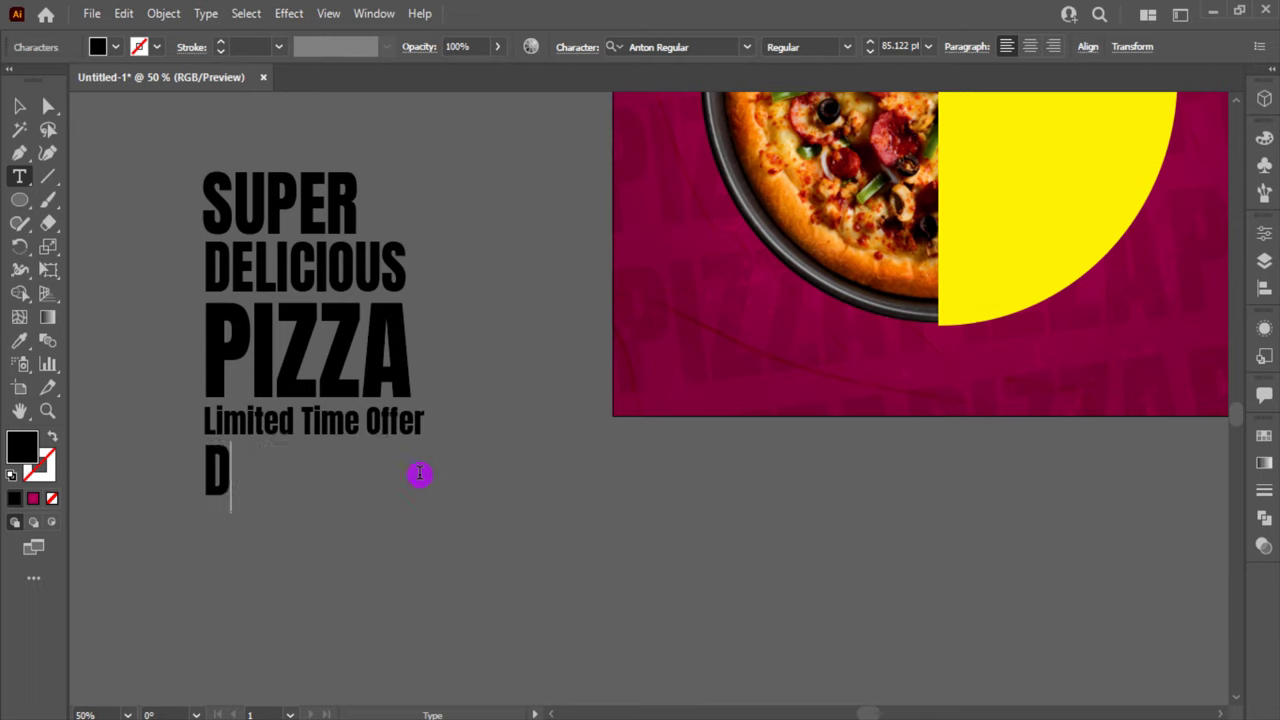
text(ISCOUNT)
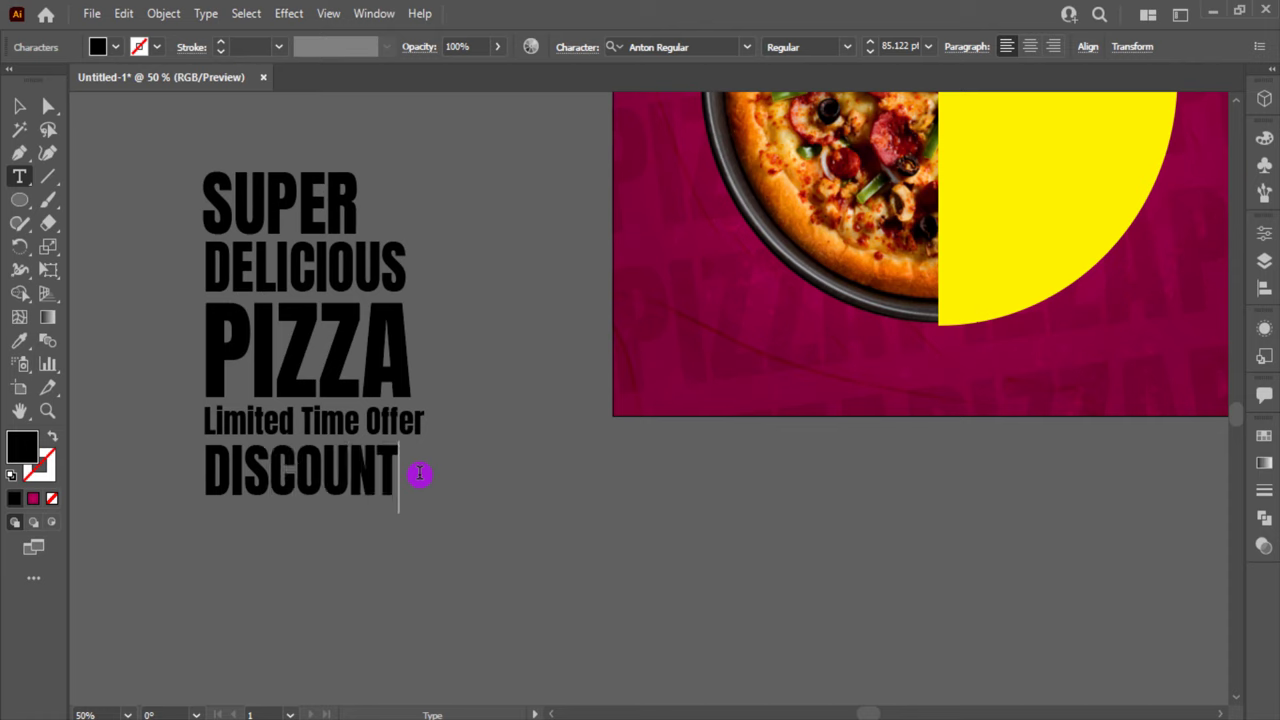
click(19, 106)
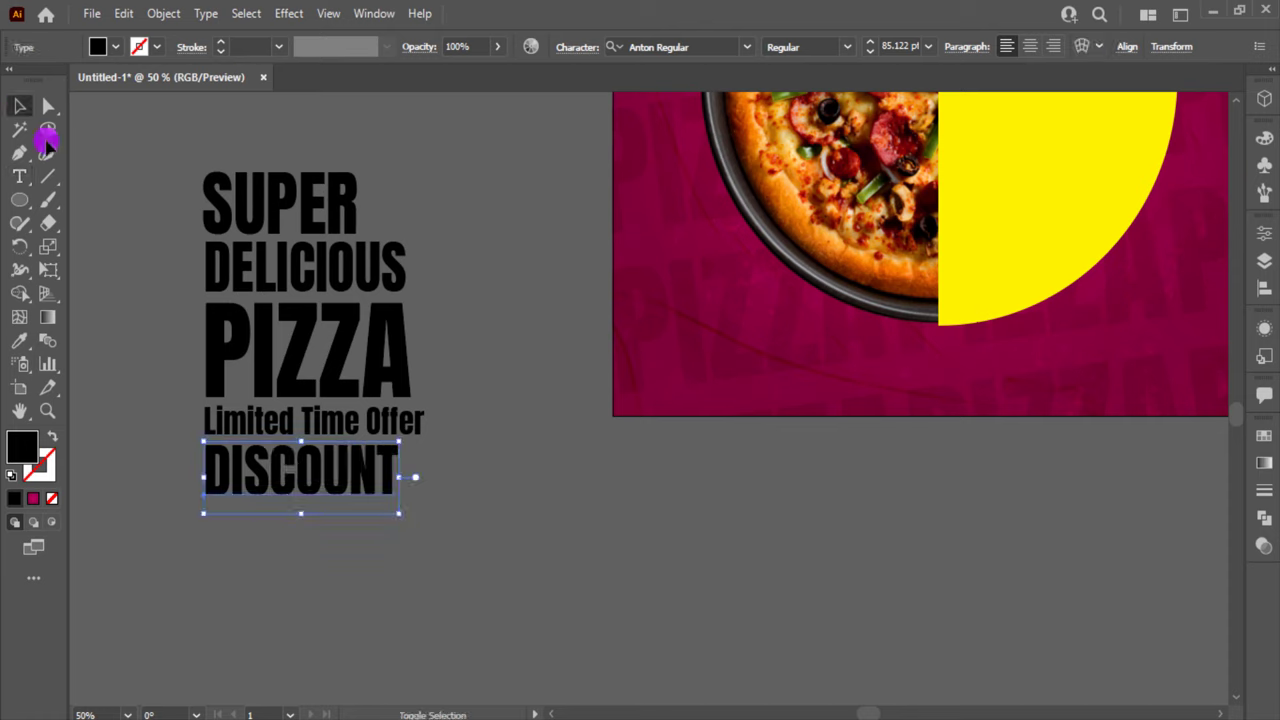
drag(400, 515, 343, 497)
click(403, 493)
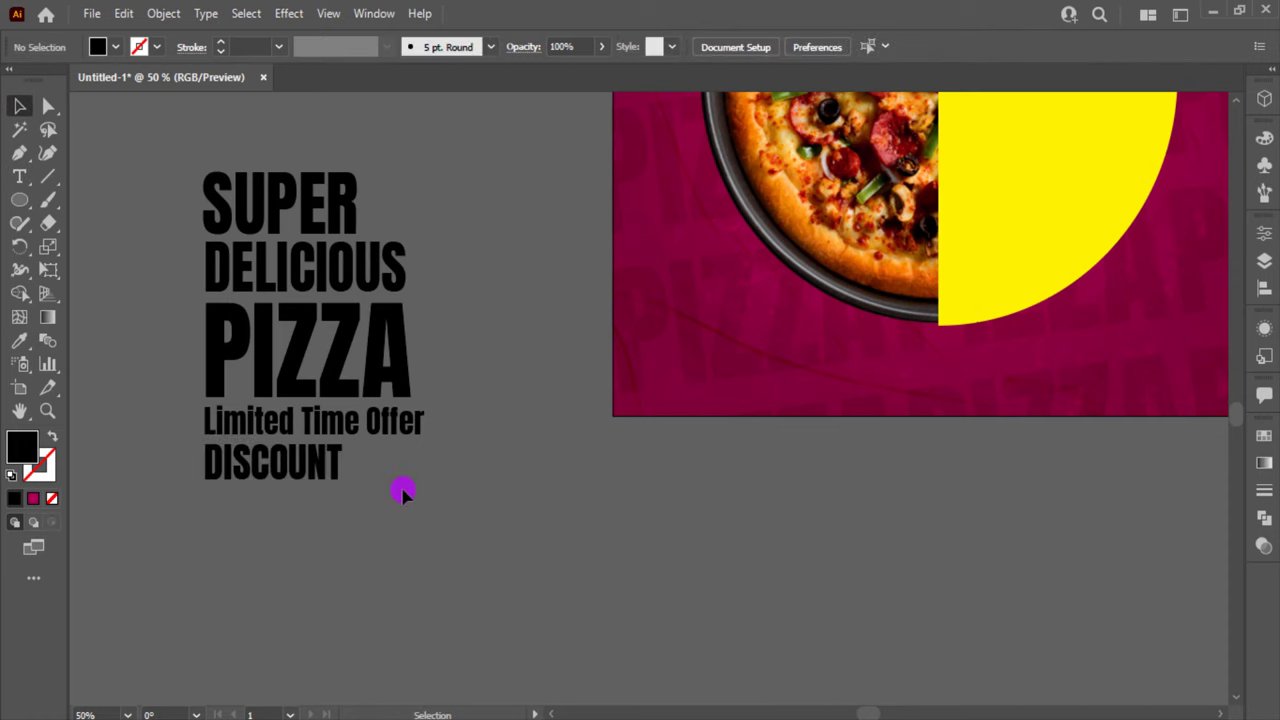
Duplicate DISCOUNT below itself as a large 50% line
drag(287, 482, 277, 523)
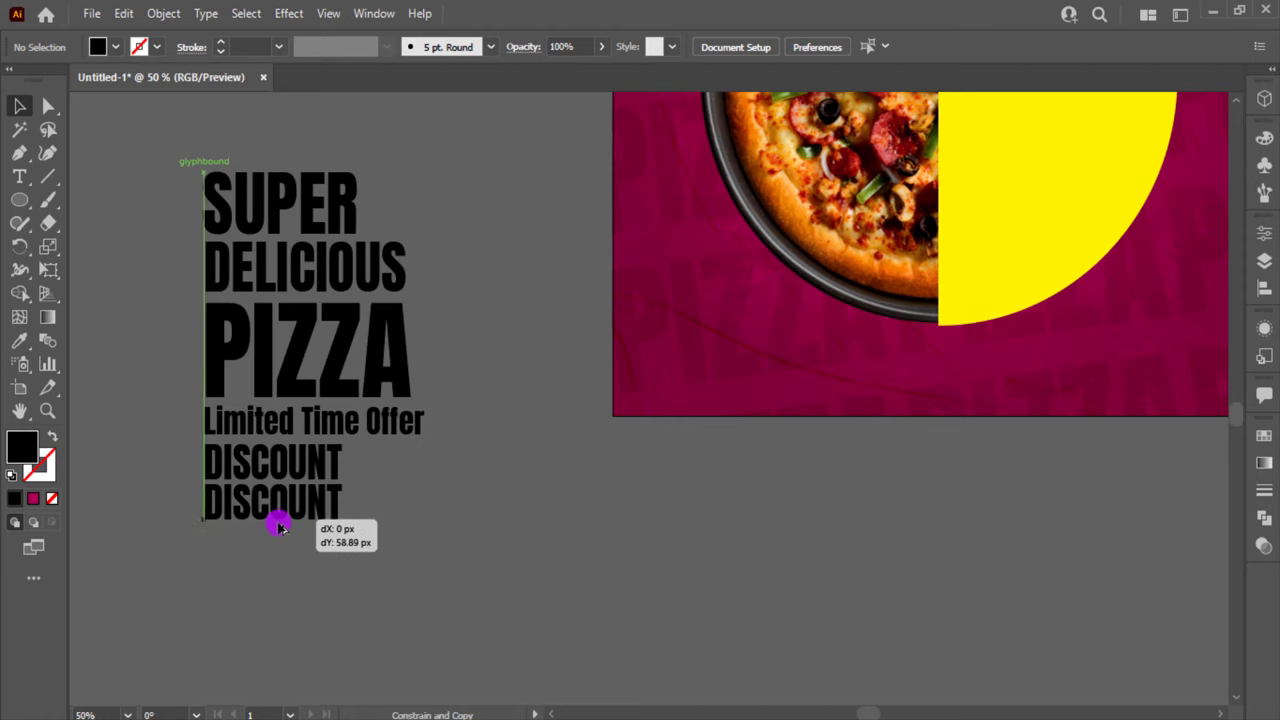
double_click(278, 520)
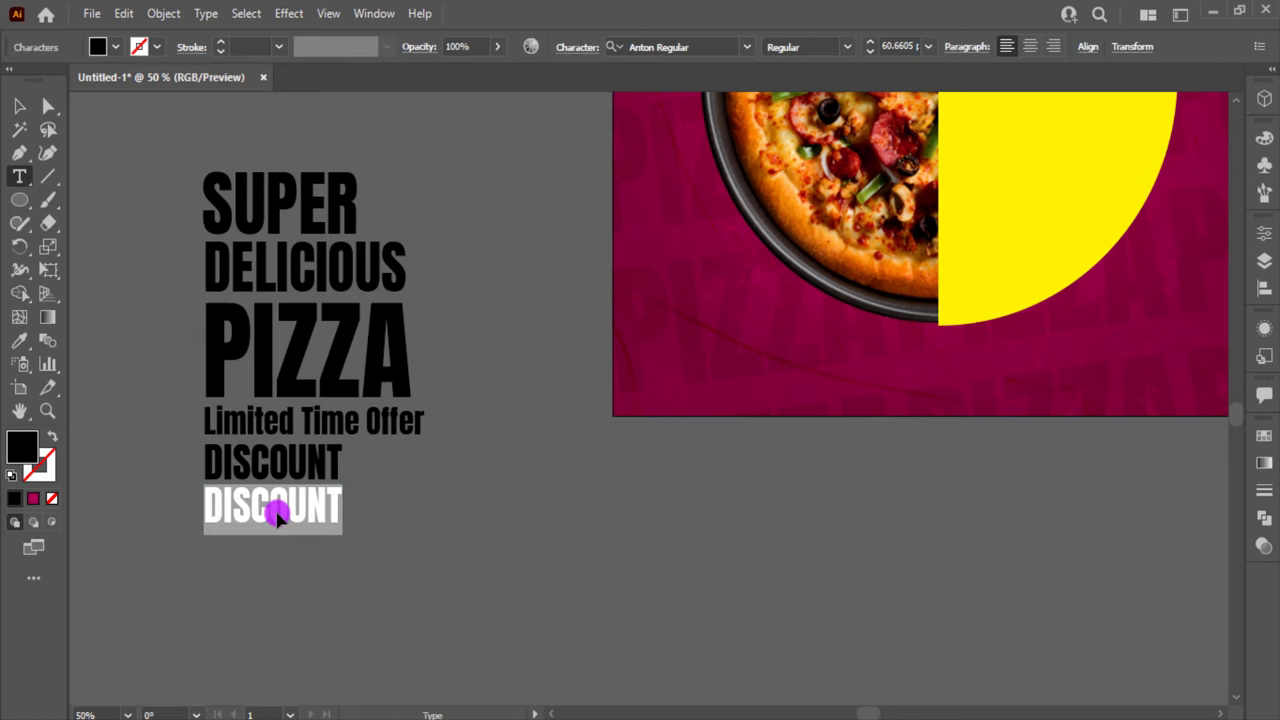
text(50%)
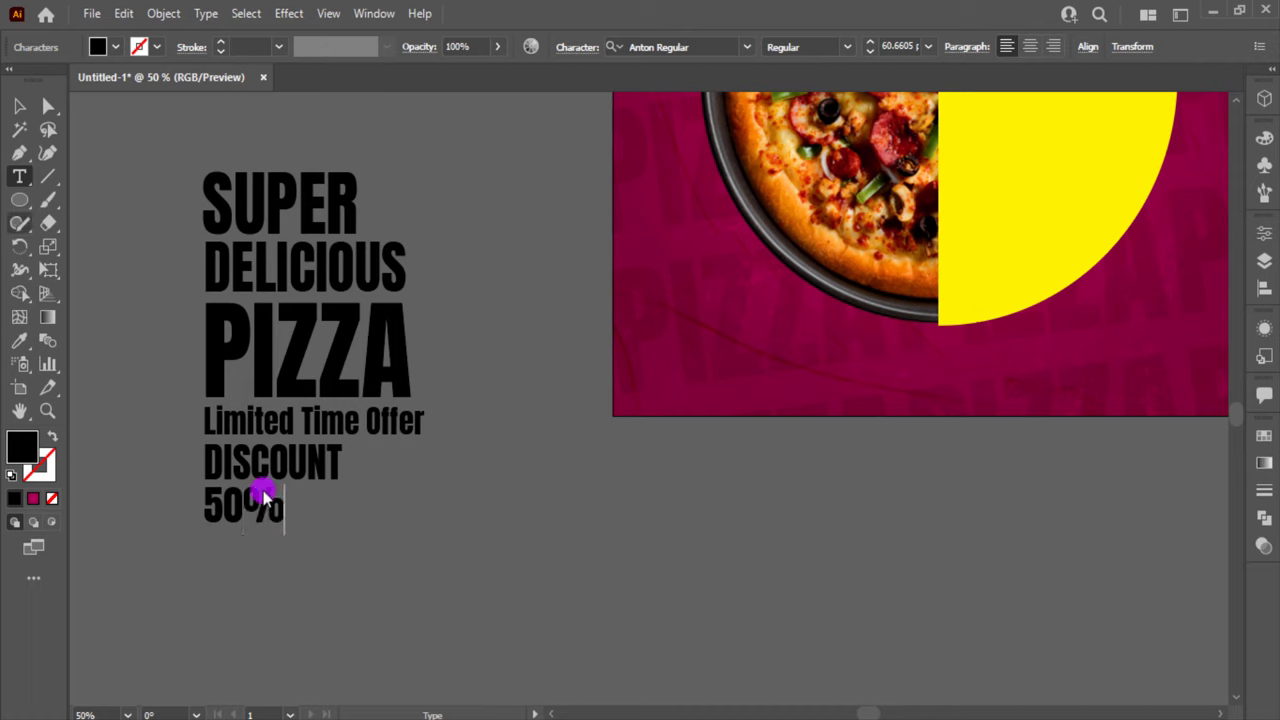
click(20, 104)
mouse_move(283, 535)
mouse_down()
mouse_move(341, 552)
mouse_move(243, 600)
mouse_up()
click(400, 537)
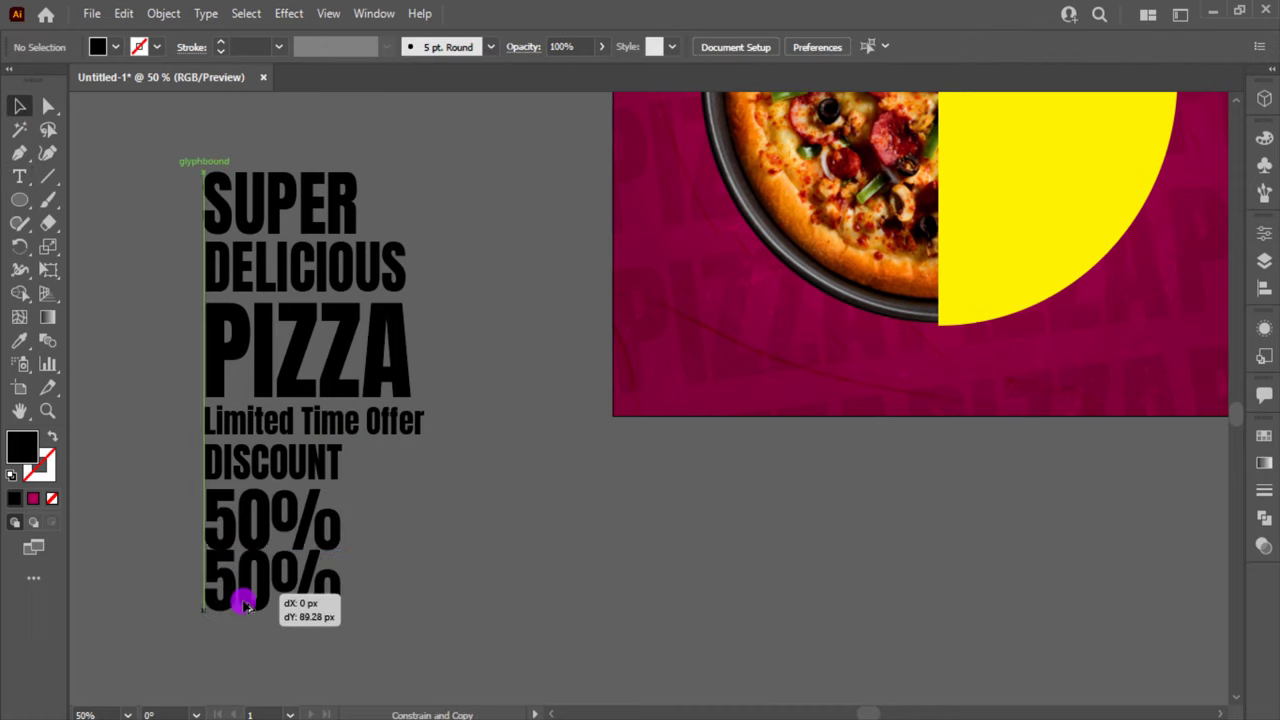
Change the copy beneath 50% to read OFF
double_click(243, 603)
key(ctrl+a)
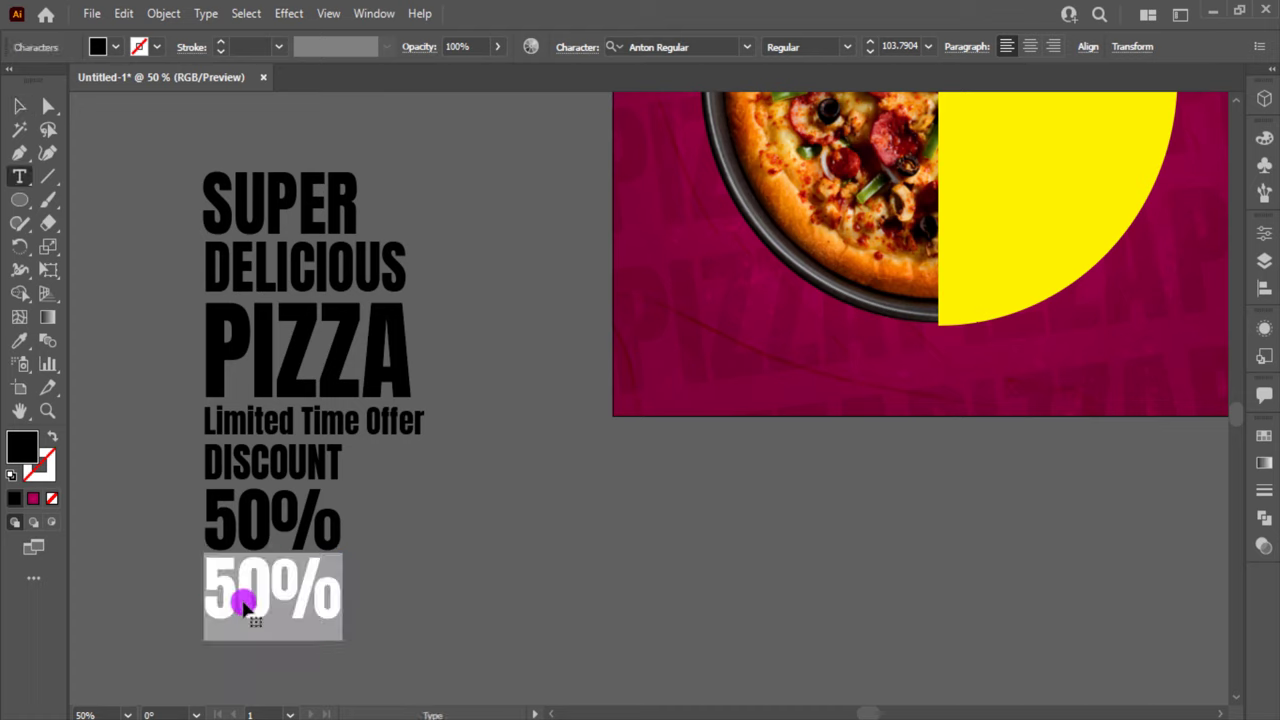
text(OFF)
click(19, 106)
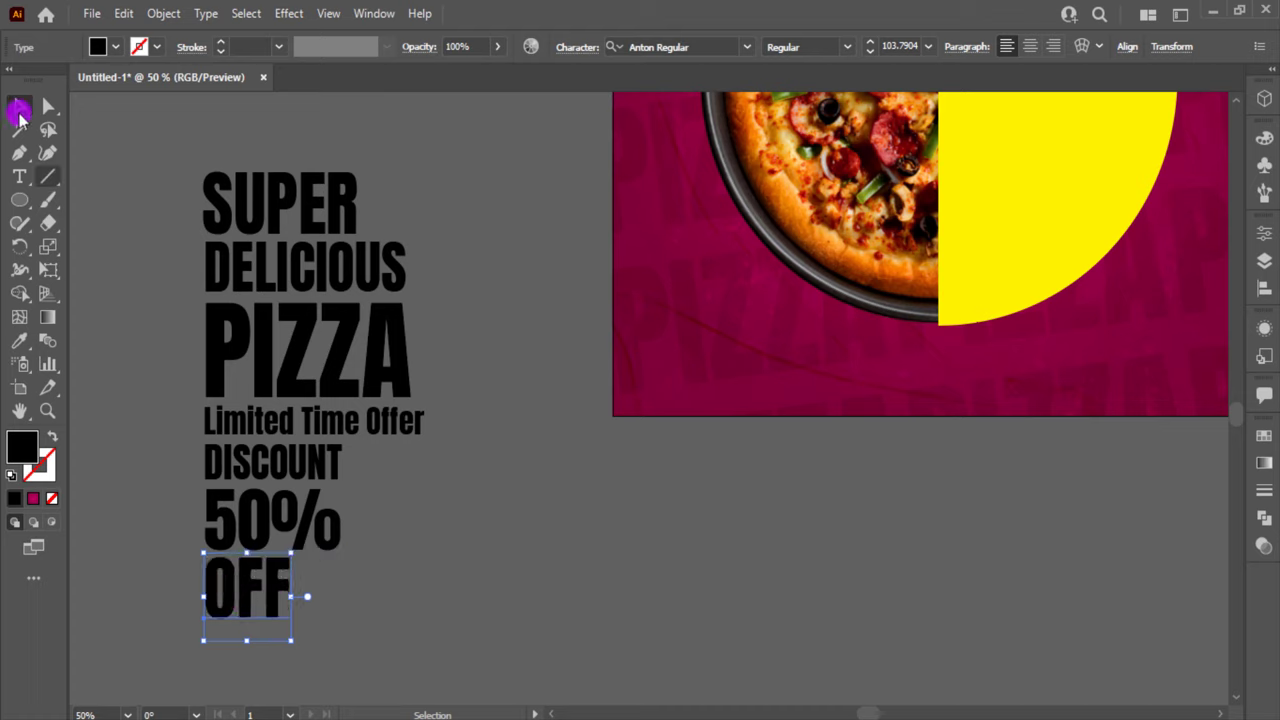
click(372, 481)
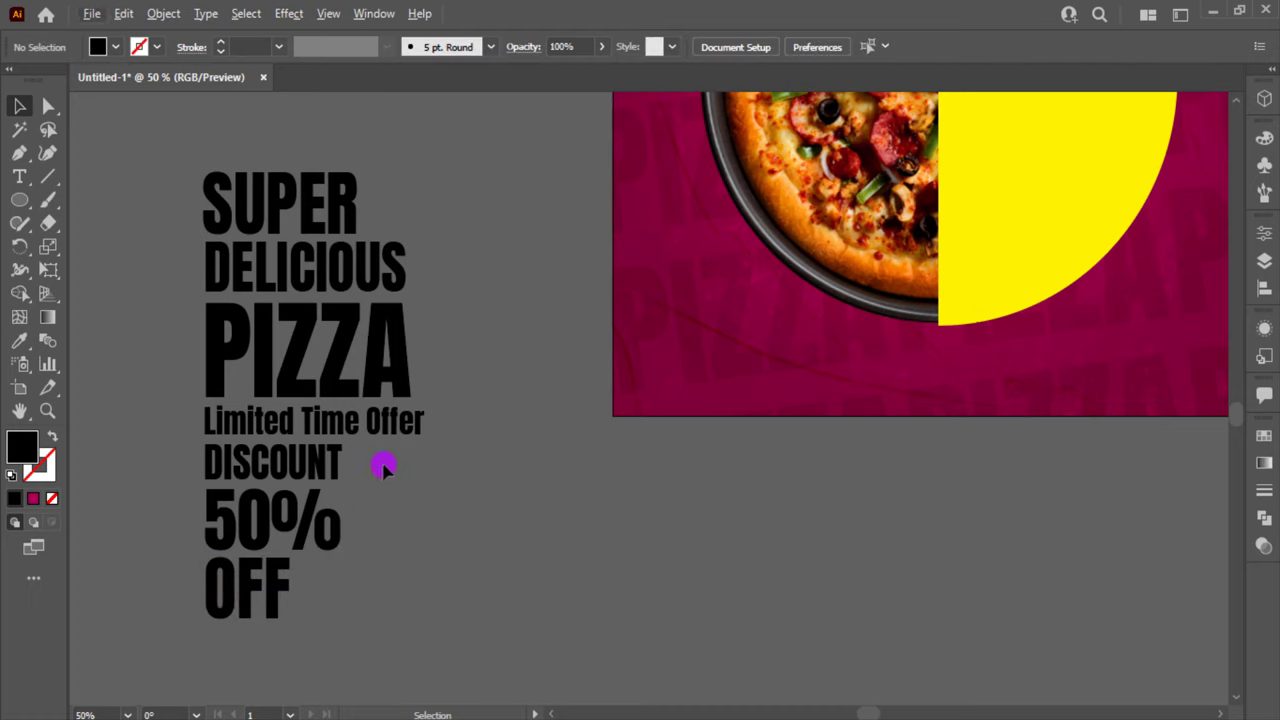
Scale up the DISCOUNT, 50% and OFF lines together to fill the column
click(281, 614)
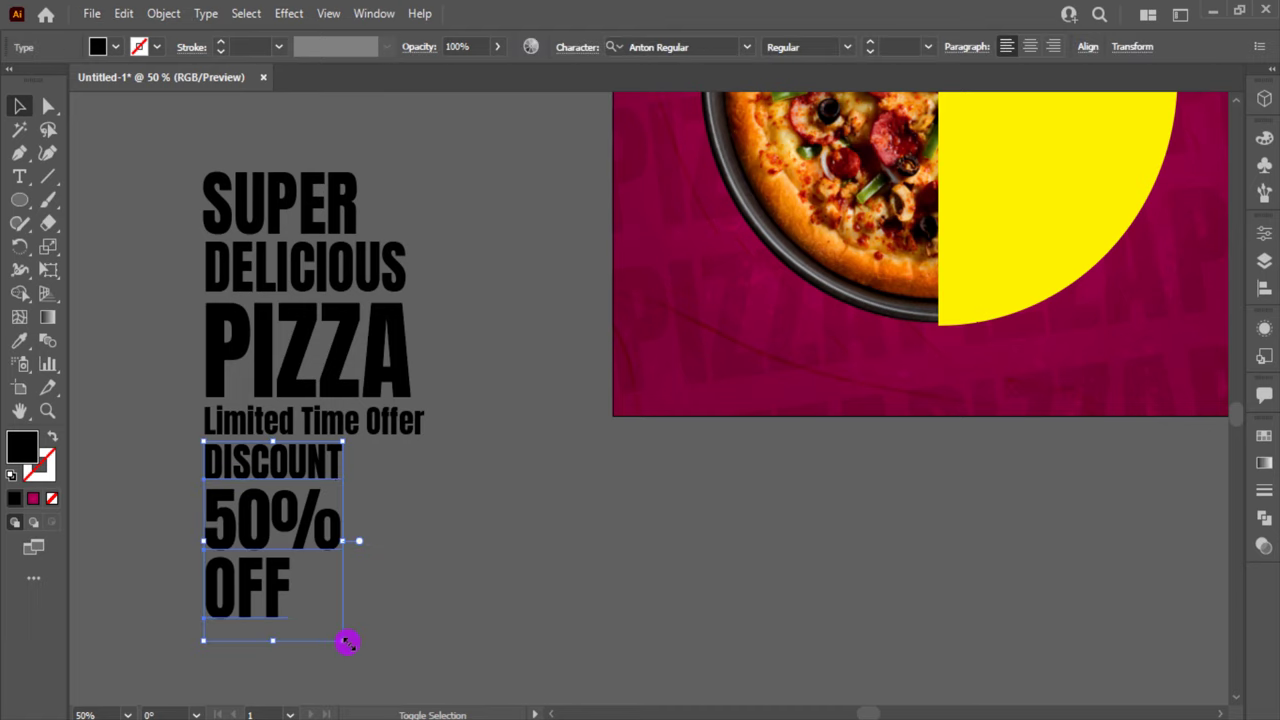
drag(346, 642, 378, 670)
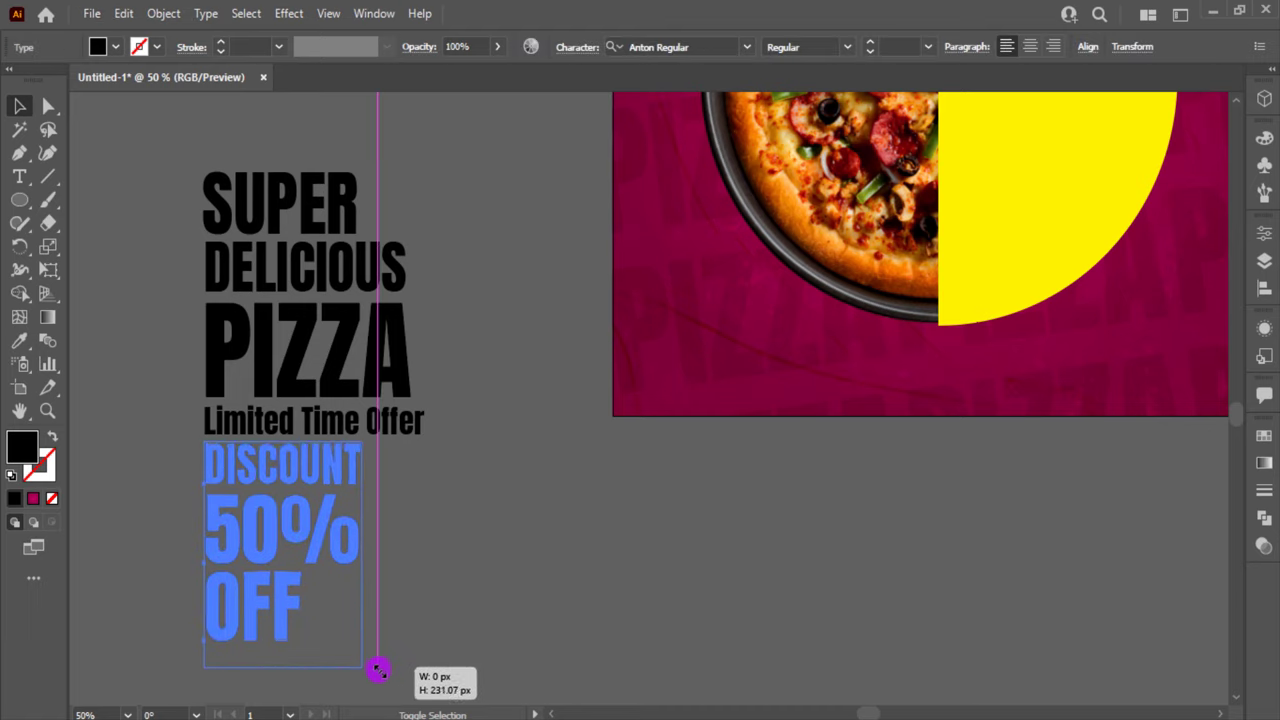
click(418, 515)
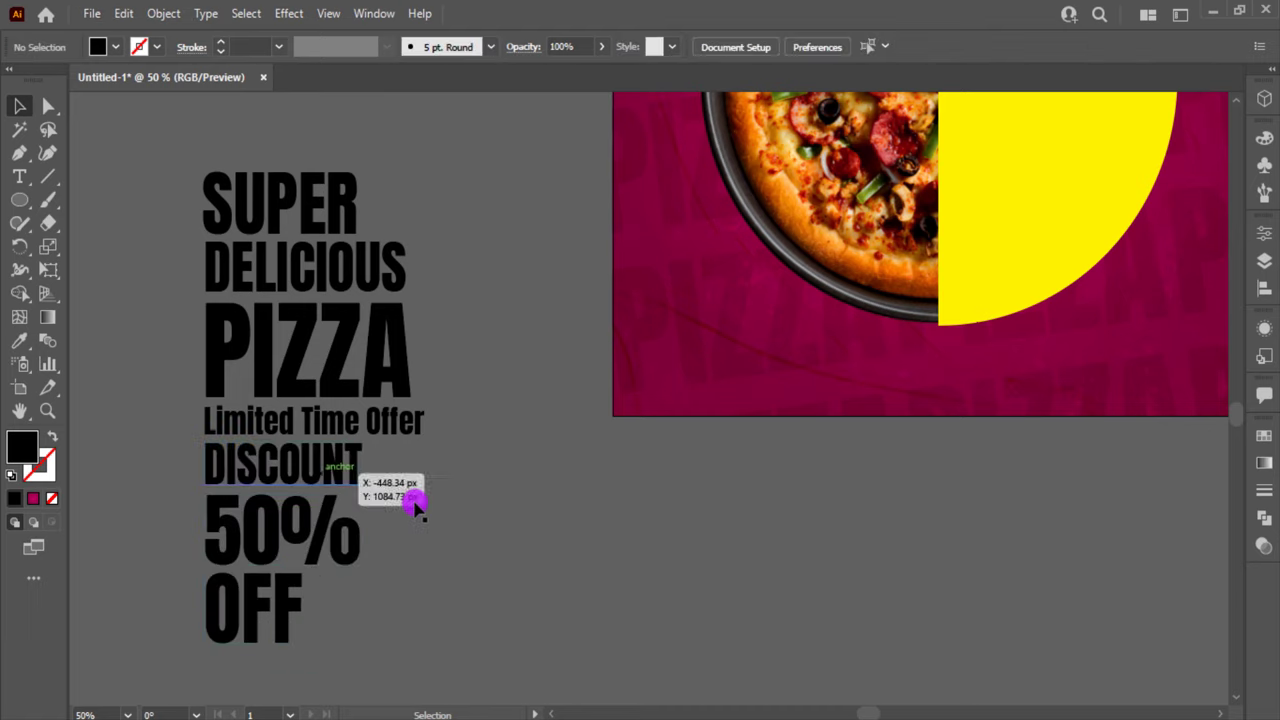
click(286, 632)
click(445, 537)
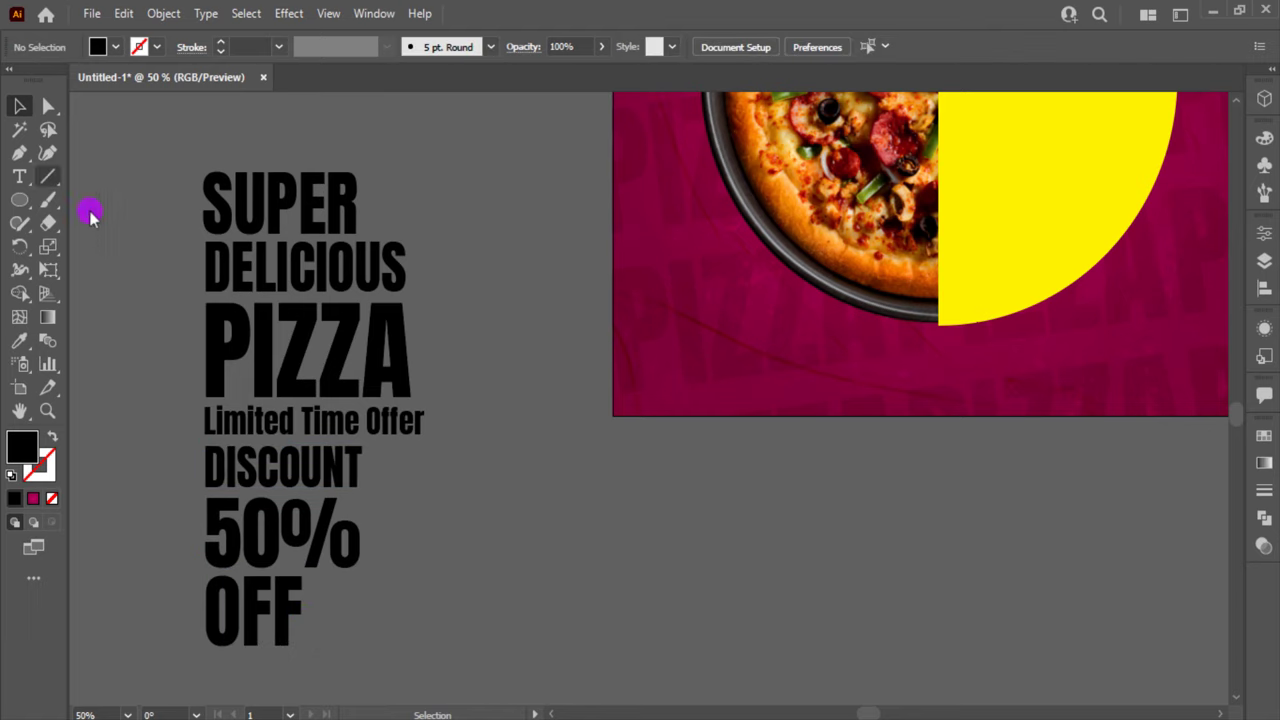
Draw a short horizontal black-stroked line to the right of DISCOUNT
click(47, 176)
drag(373, 458, 425, 457)
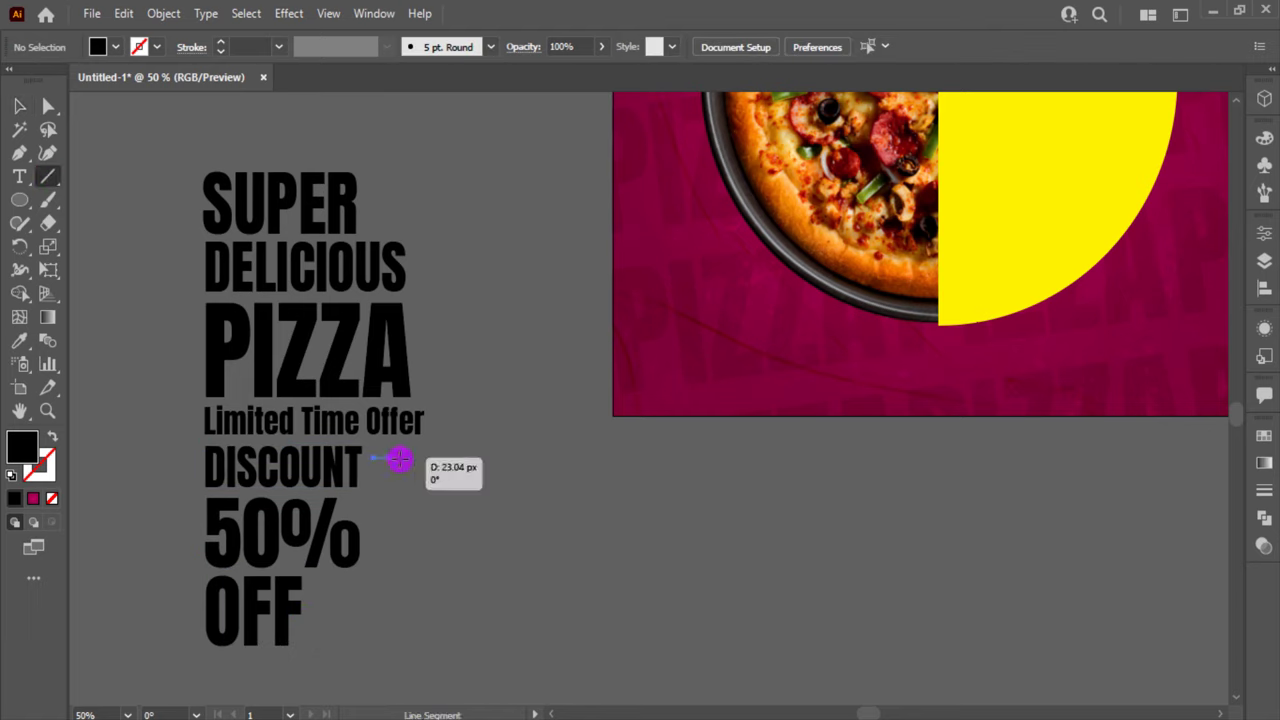
click(15, 108)
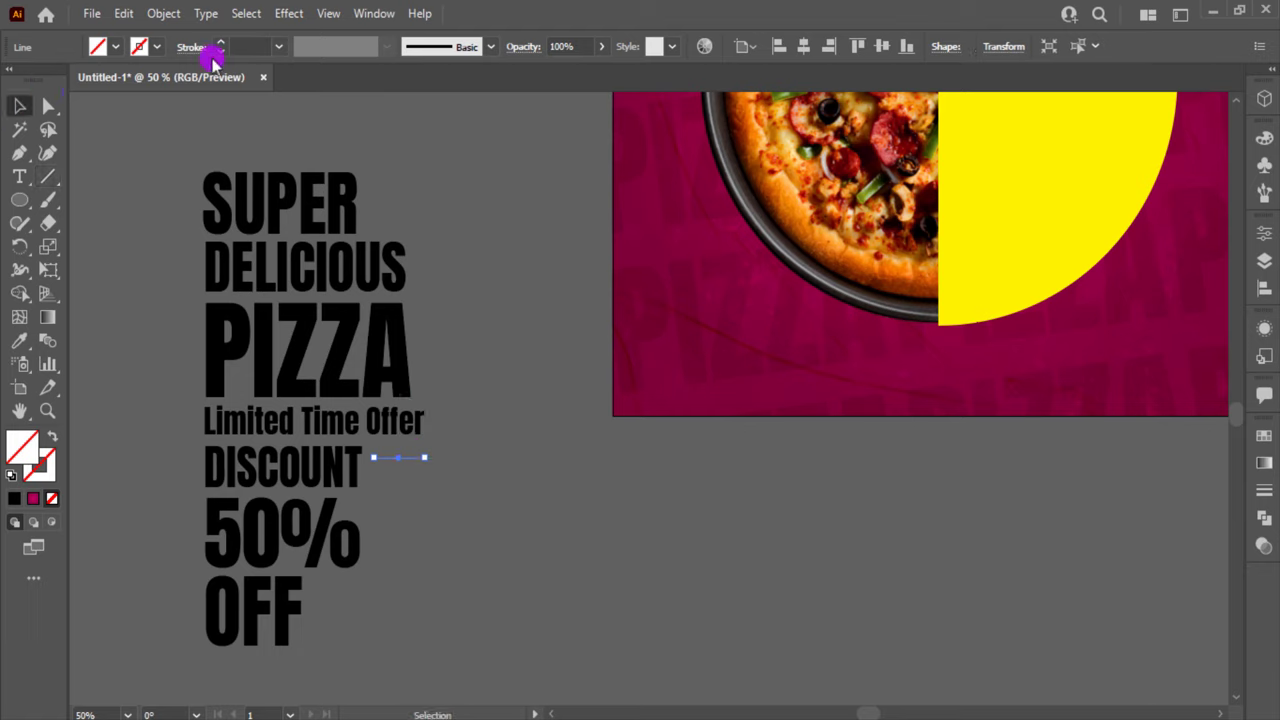
click(259, 47)
text(0.2)
key(Return)
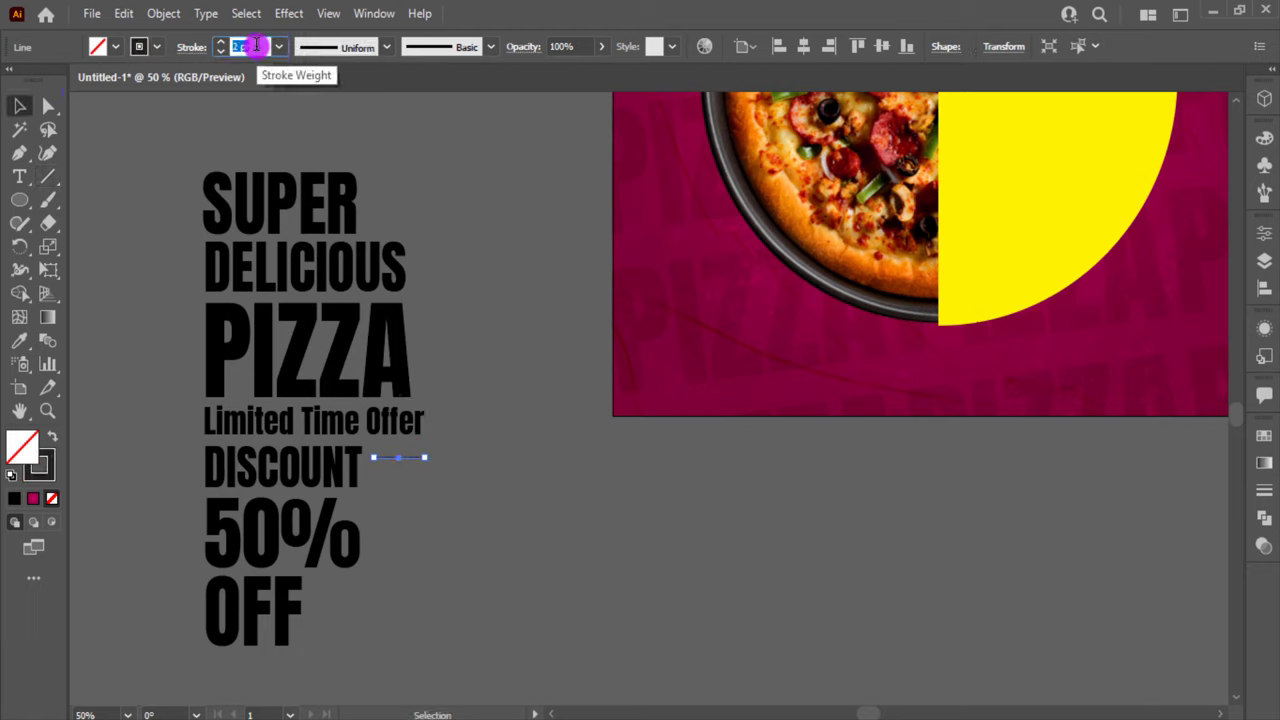
Apply a smooth 4 px Zig Zag effect to the line
click(289, 13)
mouse_move(346, 172)
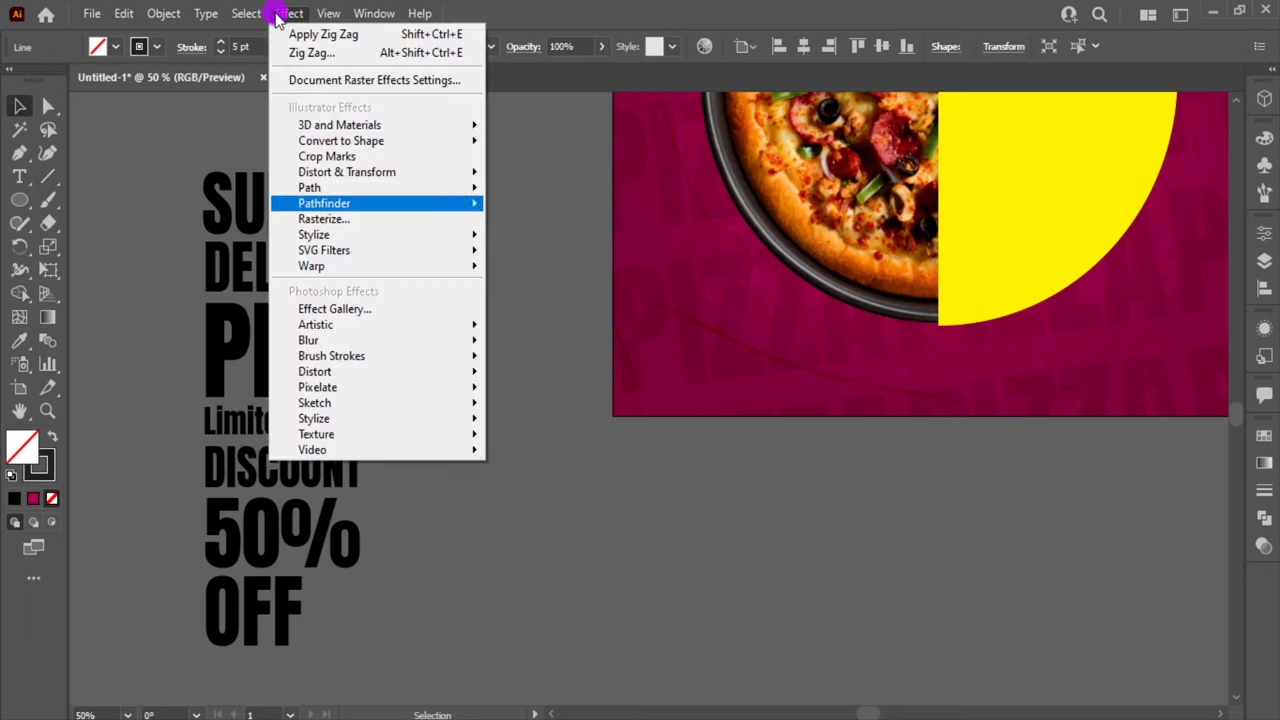
click(536, 304)
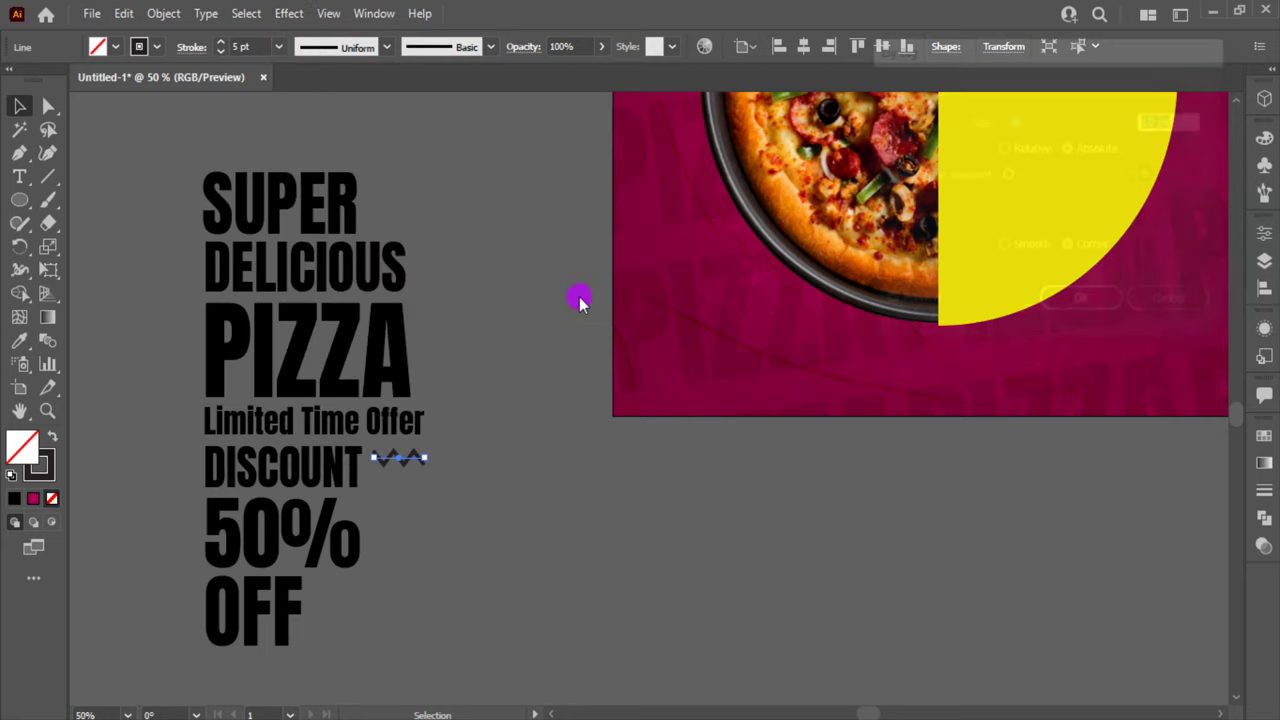
click(1005, 247)
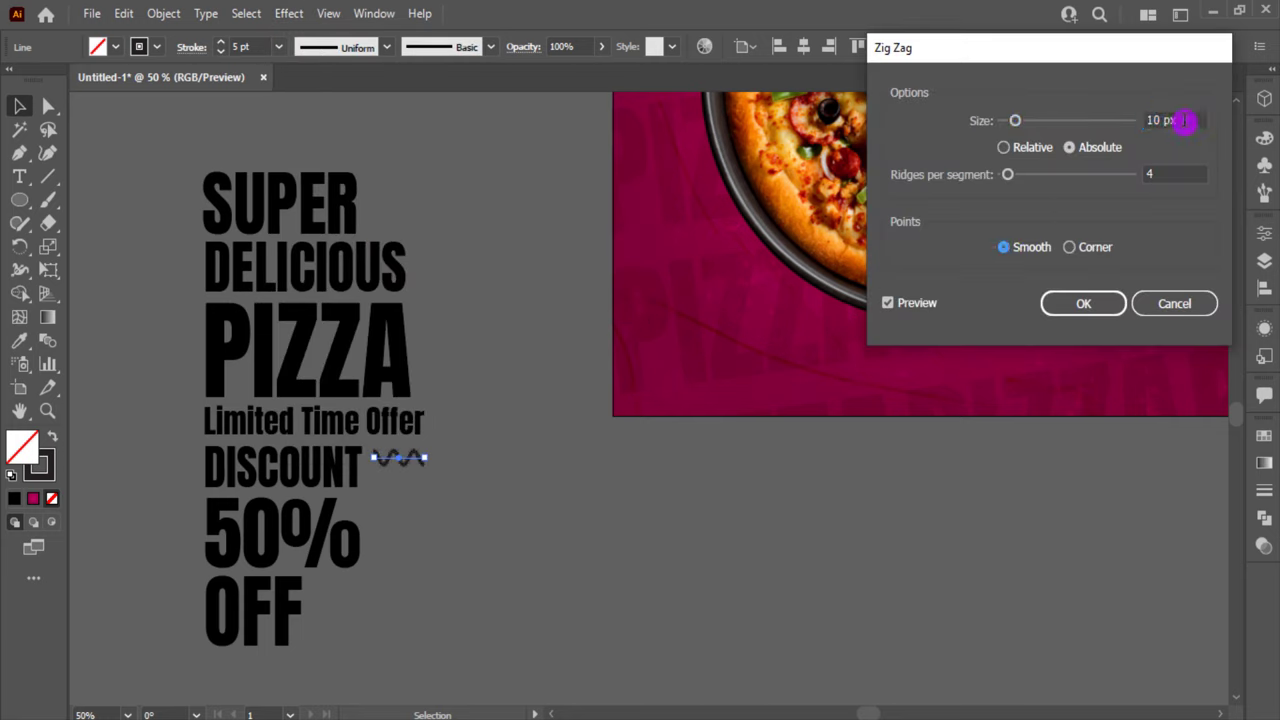
click(1184, 120)
text(4)
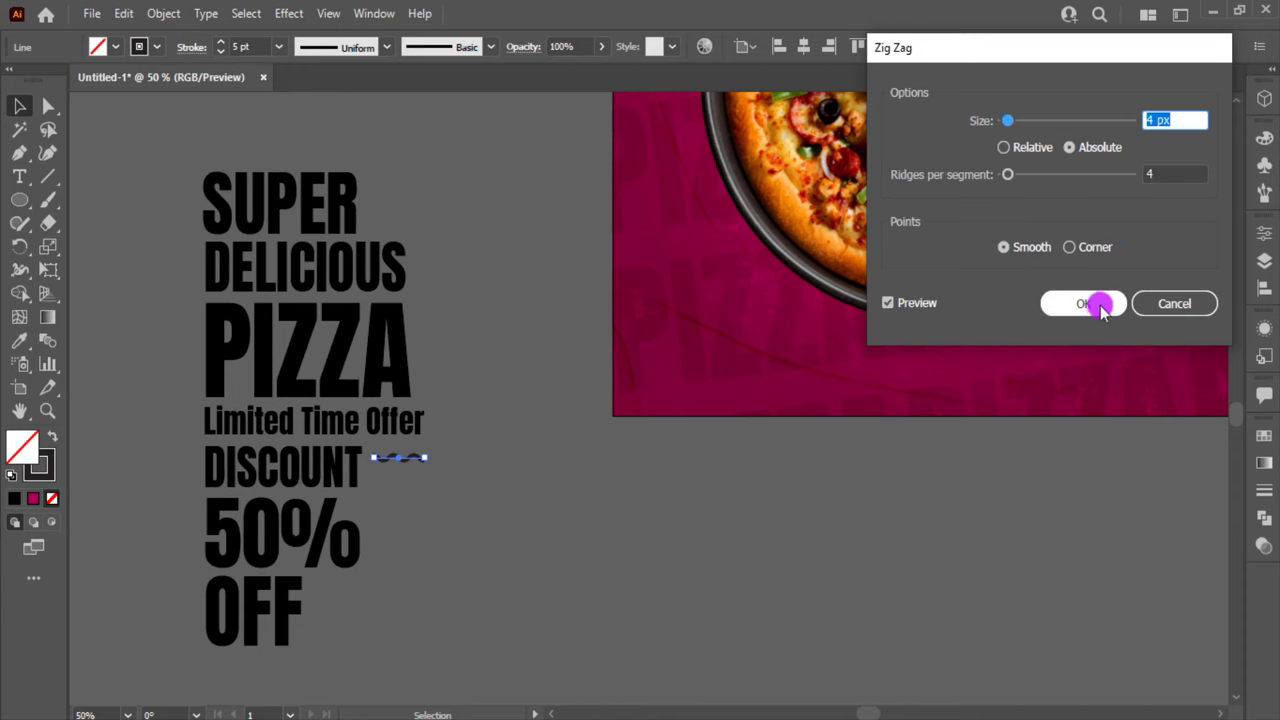
click(1091, 300)
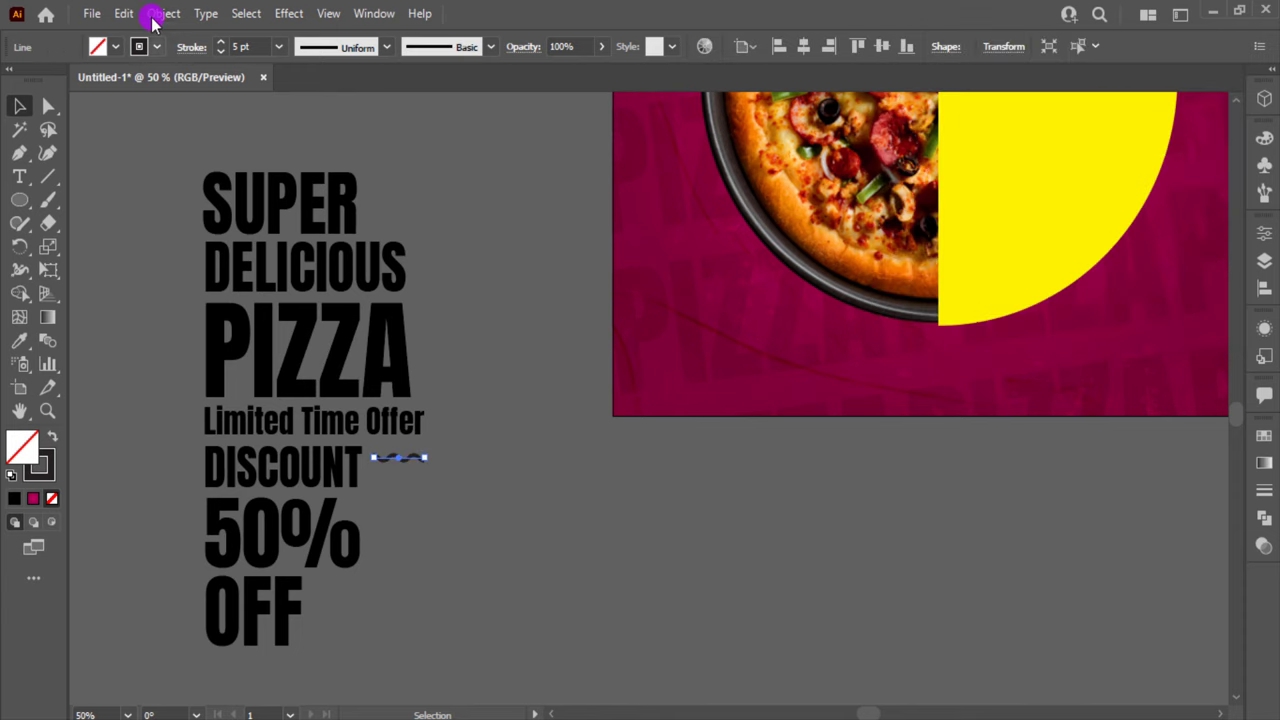
Expand the squiggle's appearance and expand it into solid shapes
click(160, 13)
click(247, 262)
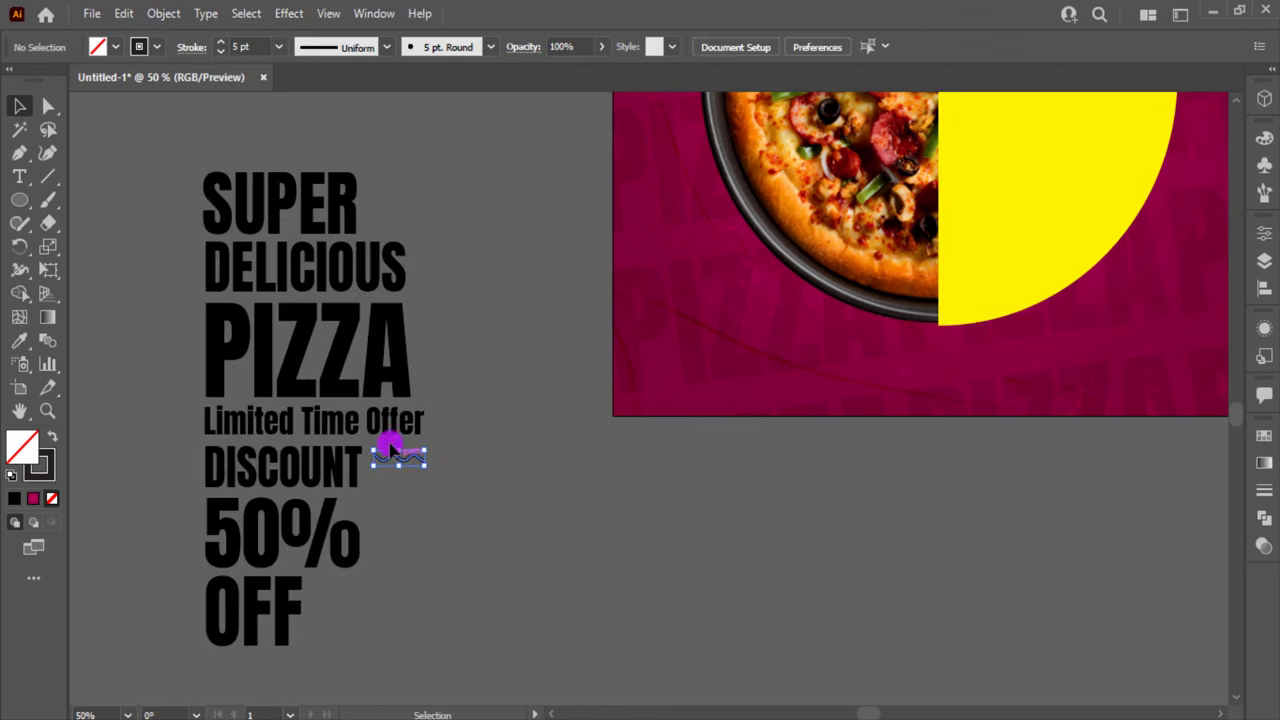
click(163, 13)
click(218, 238)
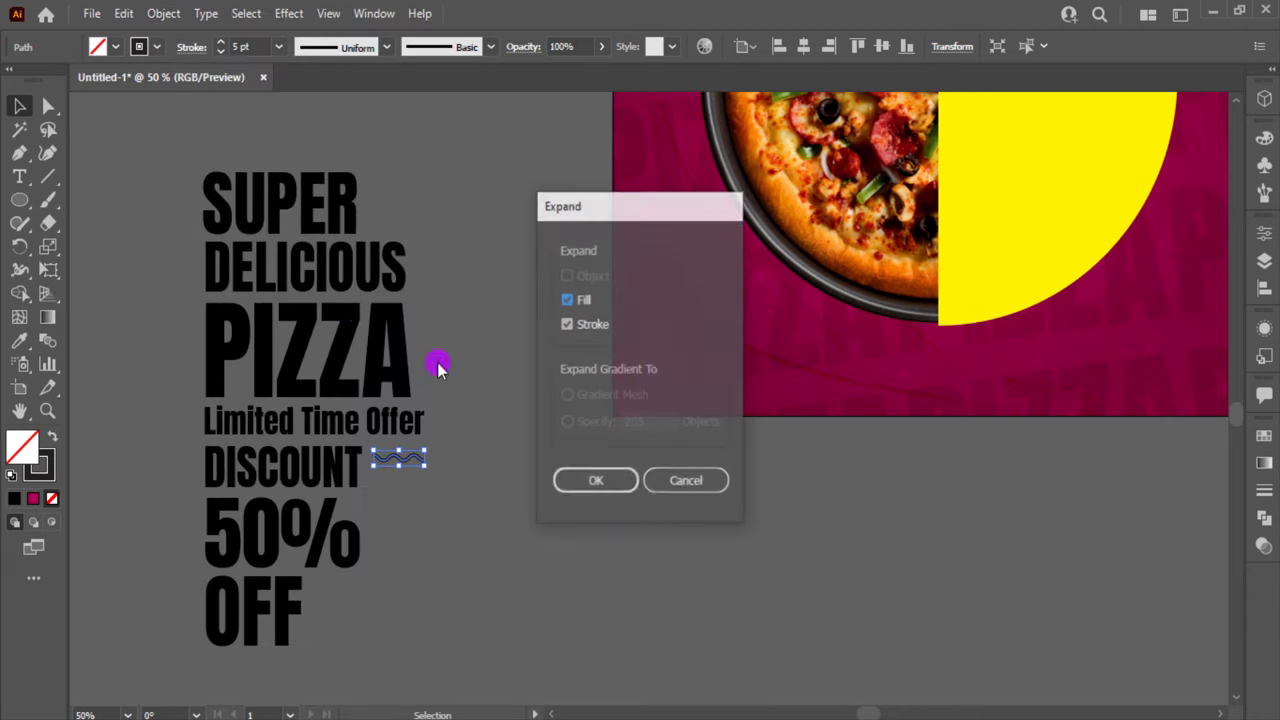
click(605, 481)
click(500, 472)
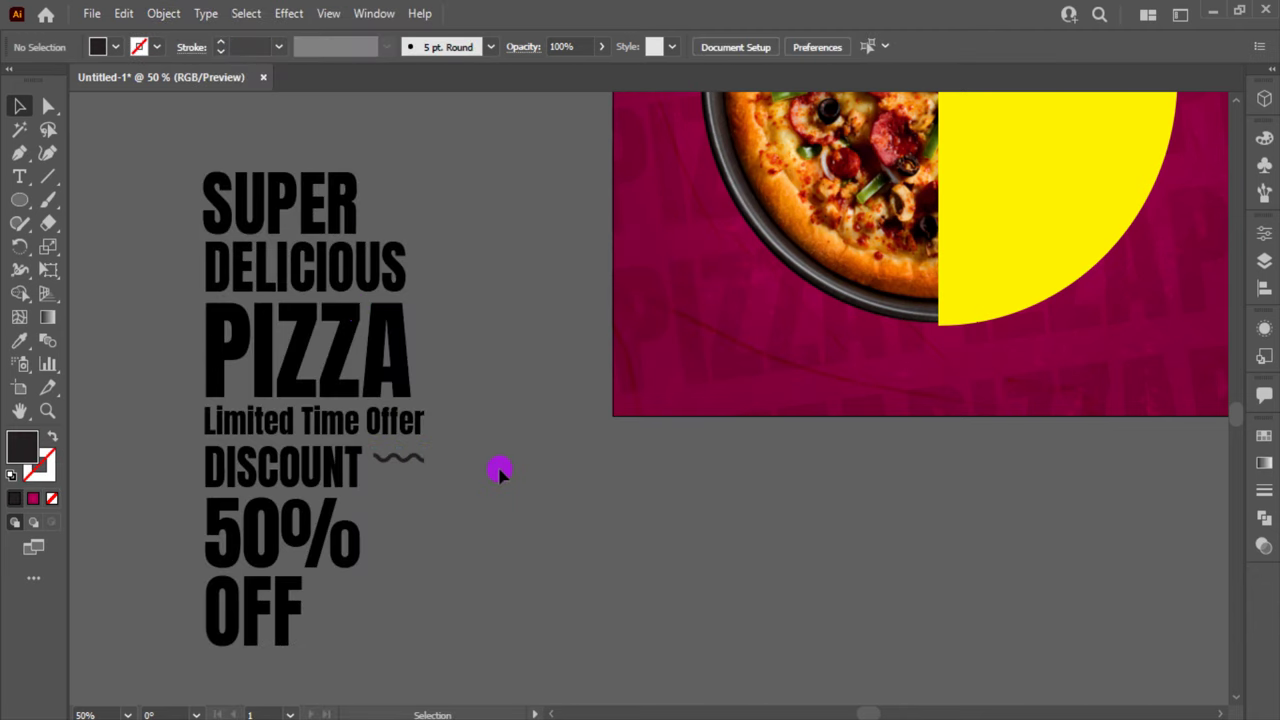
Colour the expanded squiggle black by sampling PIZZA with the Eyedropper
click(405, 458)
key(i)
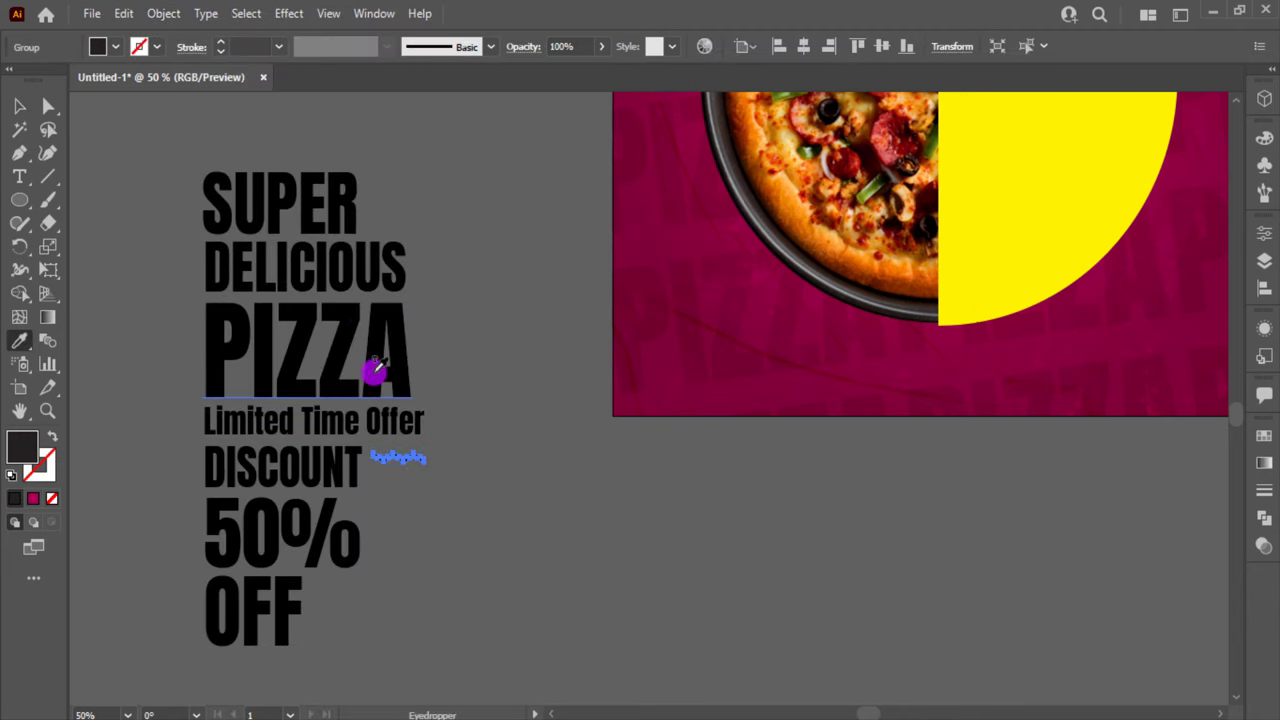
click(375, 372)
key(v)
click(490, 428)
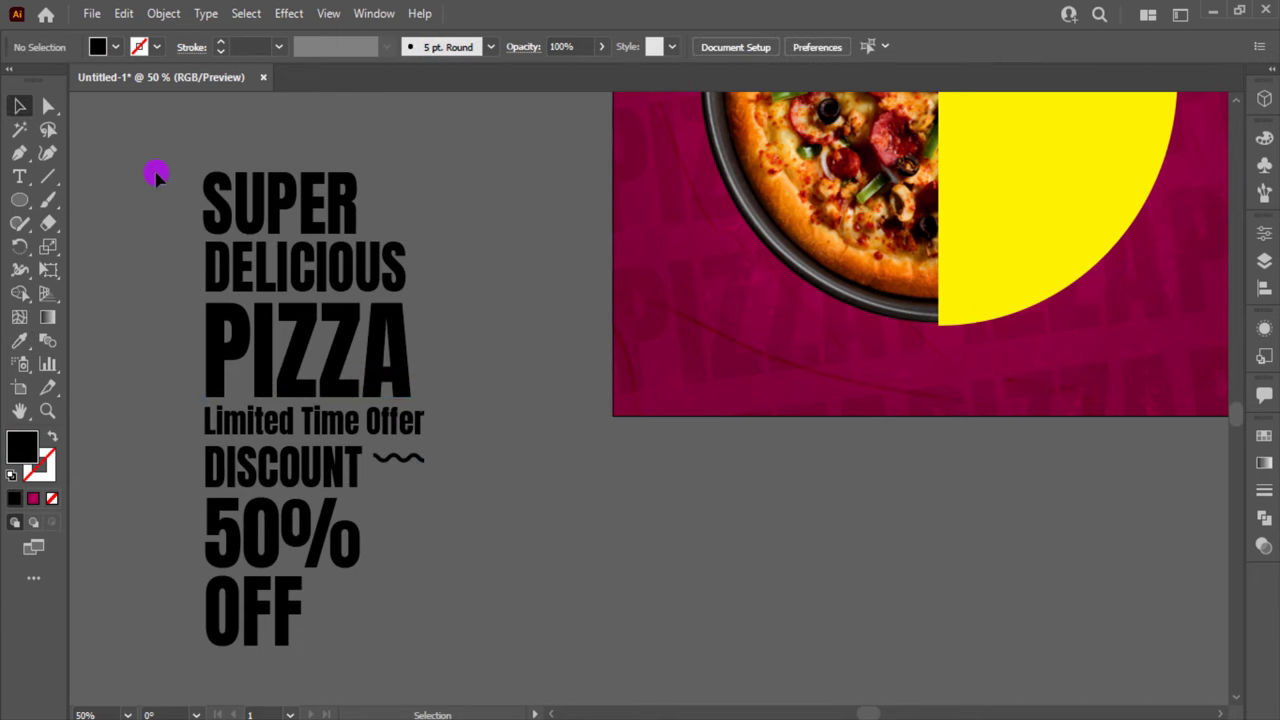
Select SUPER and the other chosen headline lines and eyedropper them ffc53c yellow
click(238, 186)
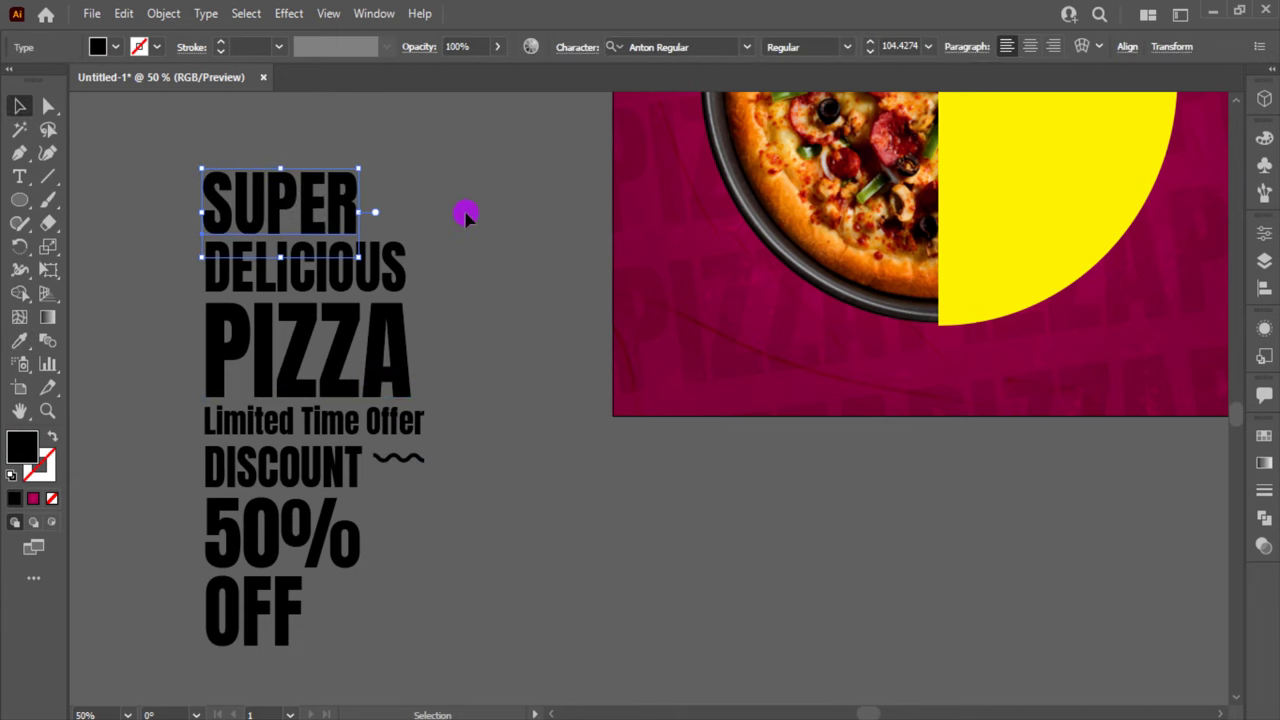
shift+click(290, 268)
shift+click(294, 330)
shift+click(287, 421)
shift+click(280, 465)
shift+click(271, 577)
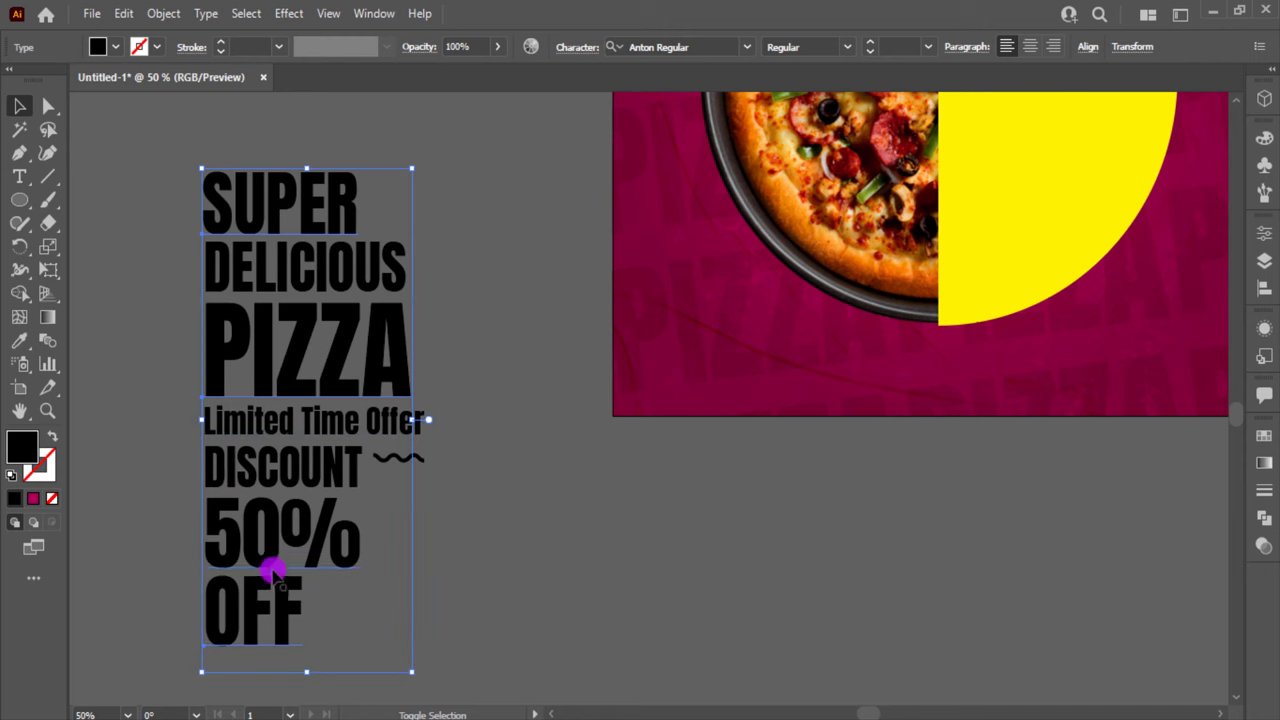
shift+click(270, 547)
alt+scroll(391, 563, down, 1)
scroll(391, 566, up, 1)
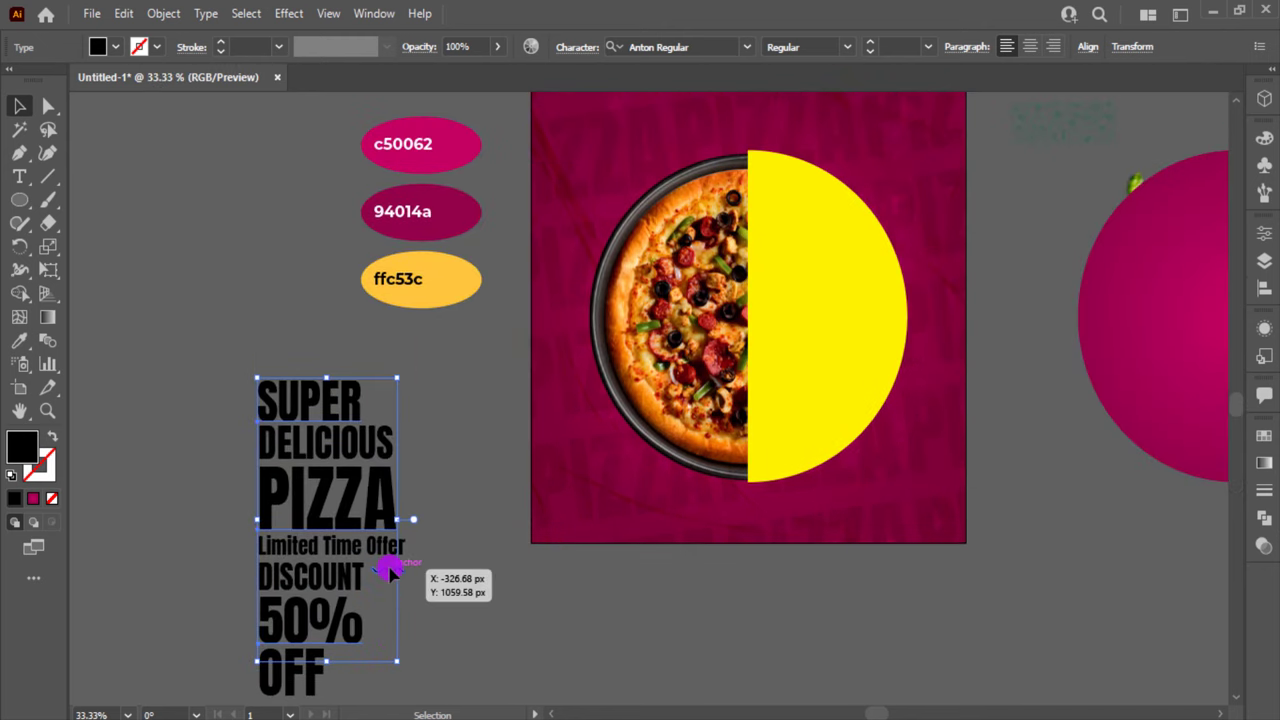
scroll(391, 566, up, 1)
key(i)
click(460, 345)
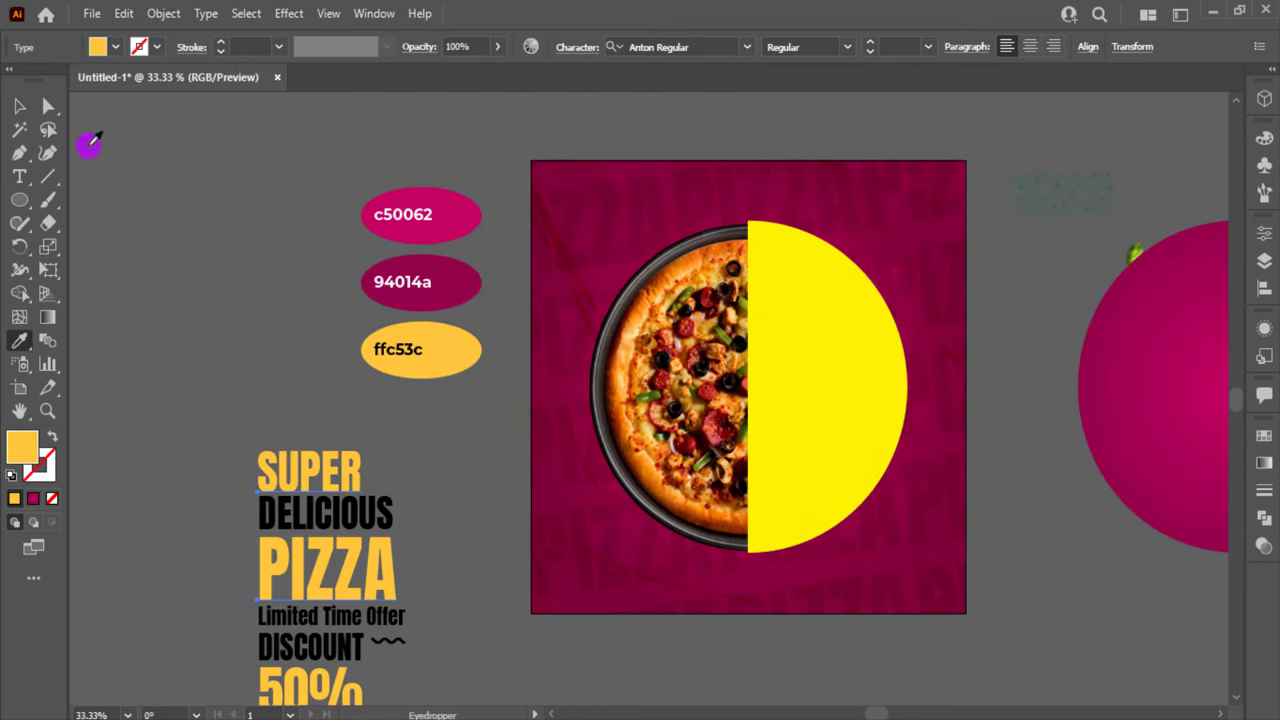
click(20, 106)
Fill DELICIOUS, the middle lines, the squiggle and OFF with white
scroll(177, 323, down, 2)
click(178, 330)
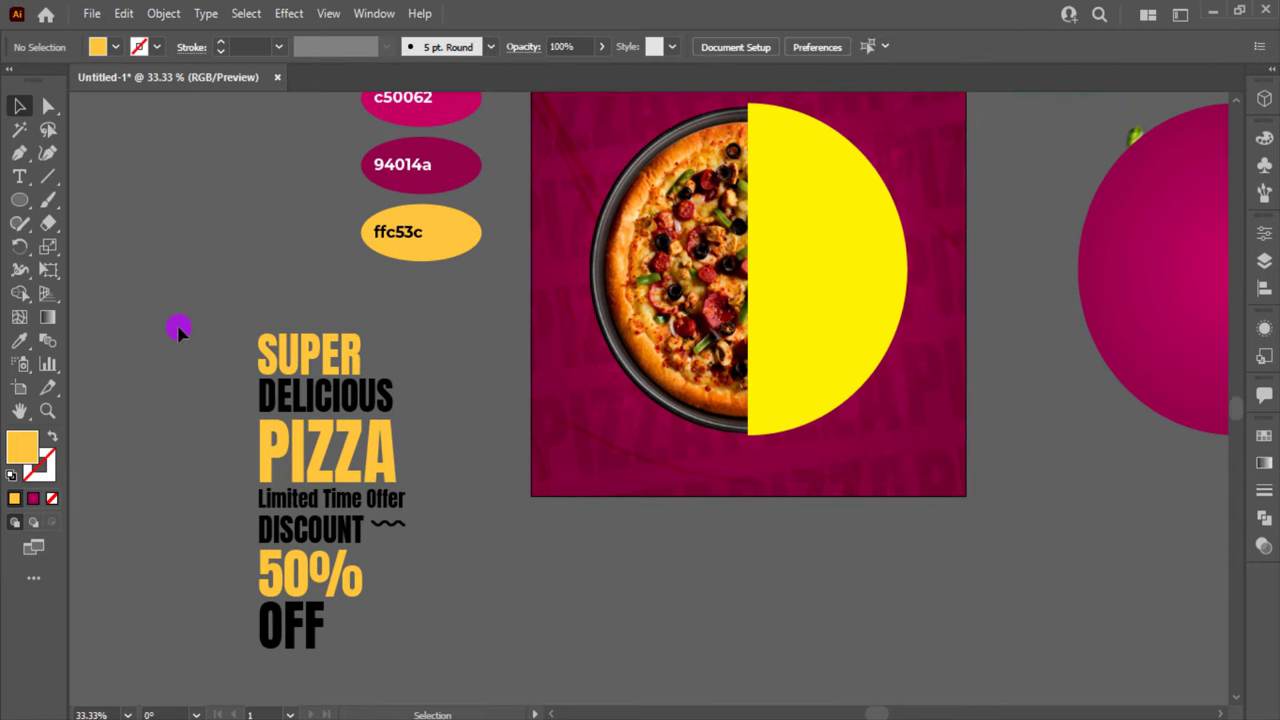
click(360, 394)
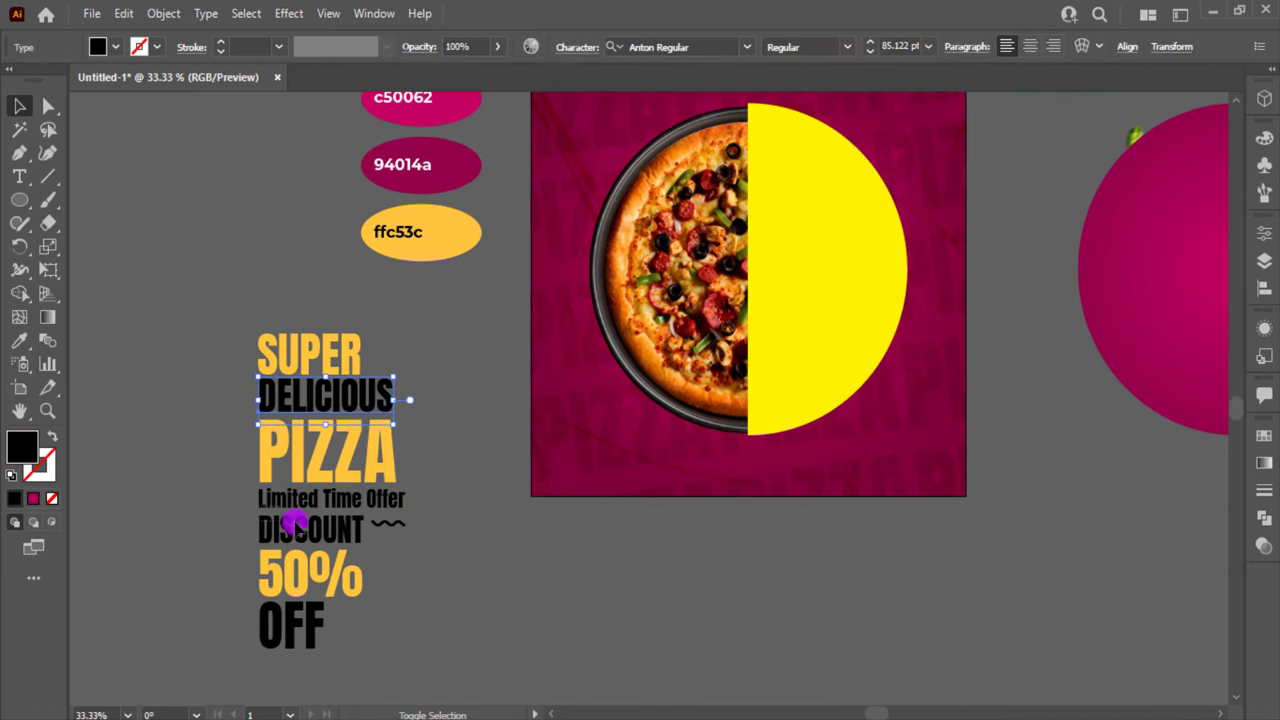
shift+click(405, 530)
shift+click(289, 617)
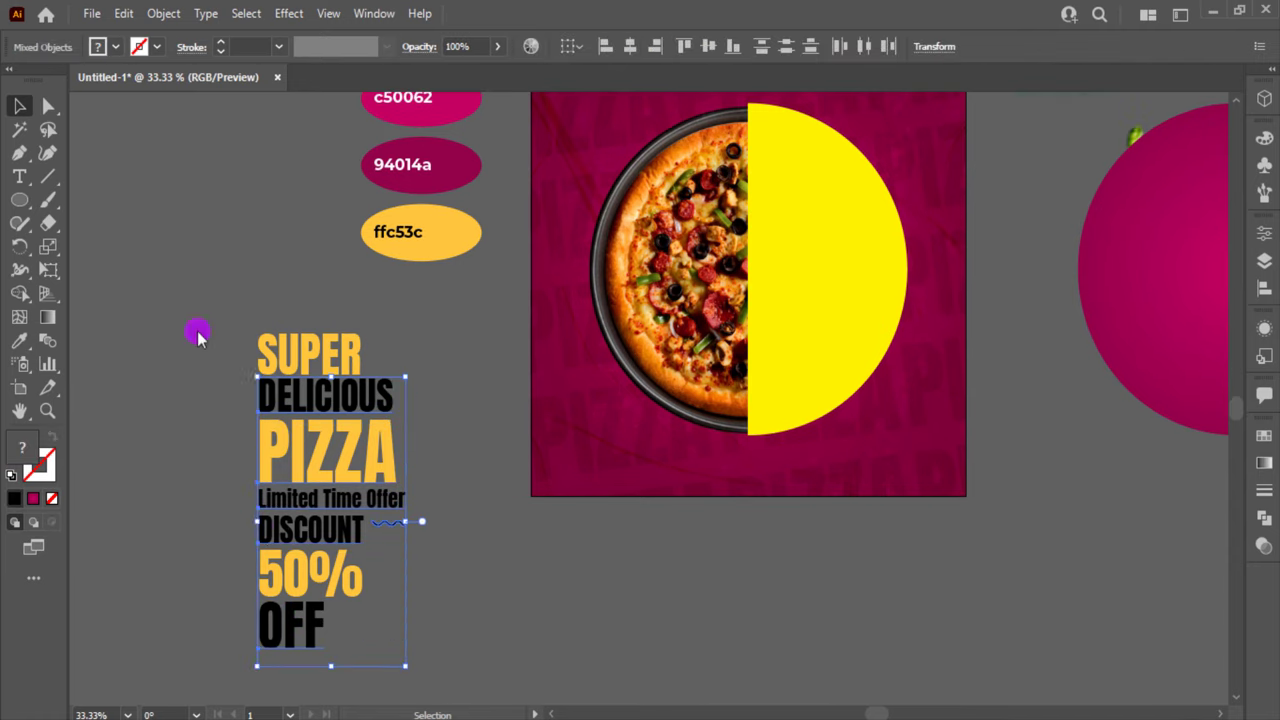
click(104, 47)
click(48, 82)
click(140, 316)
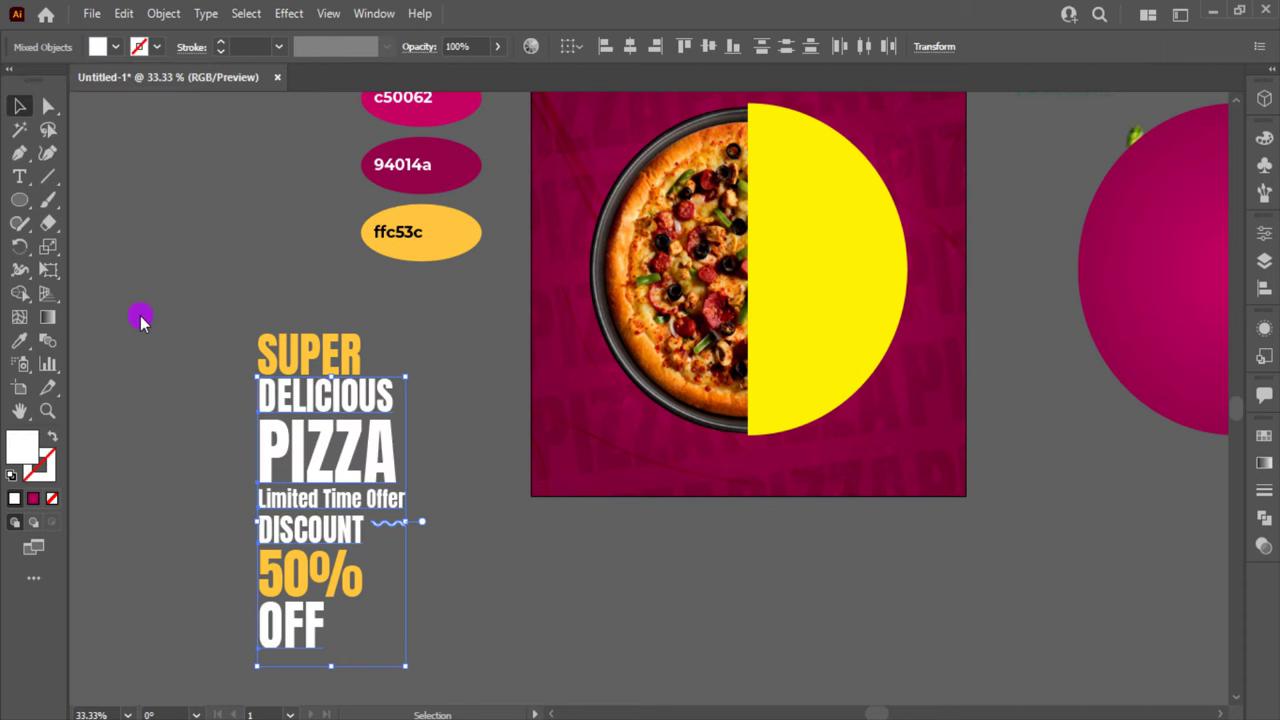
click(124, 383)
Select the whole headline block with its squiggle, ready to move onto the poster
scroll(128, 377, up, 1)
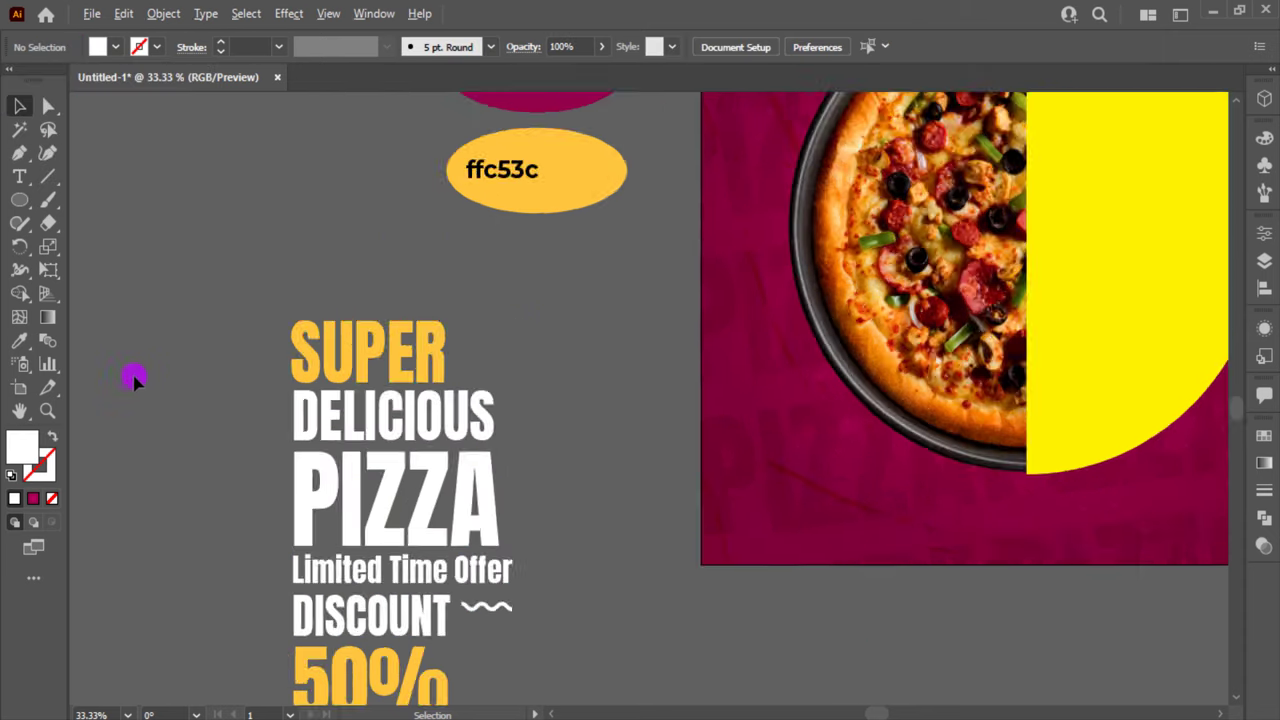
scroll(200, 350, up, 1)
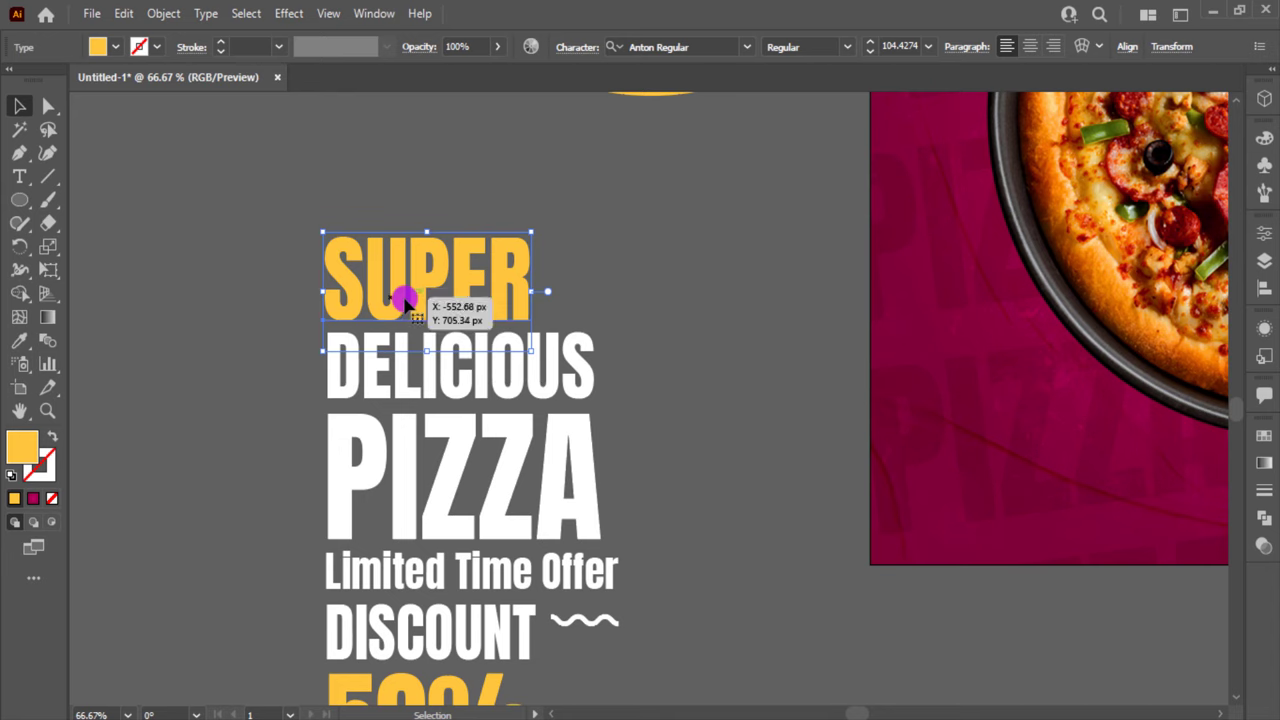
click(251, 300)
scroll(251, 300, down, 1)
click(443, 557)
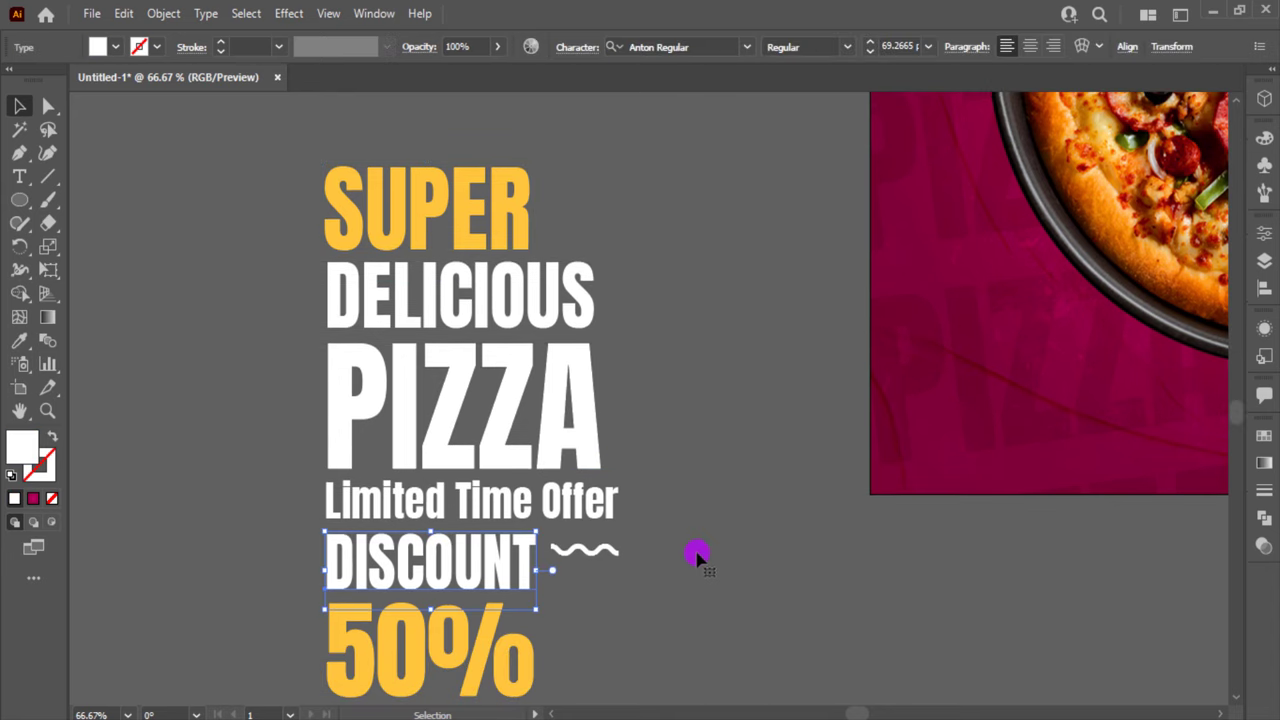
shift+click(556, 549)
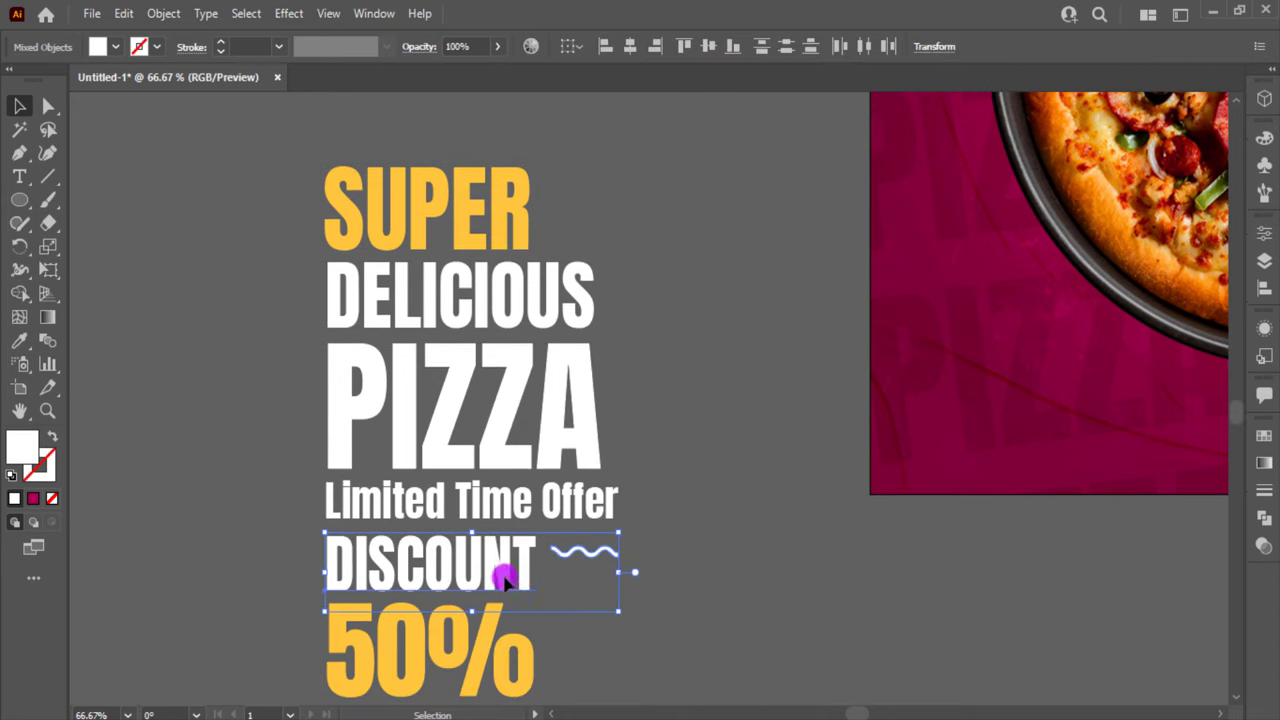
scroll(398, 598, down, 2)
click(383, 603)
click(720, 598)
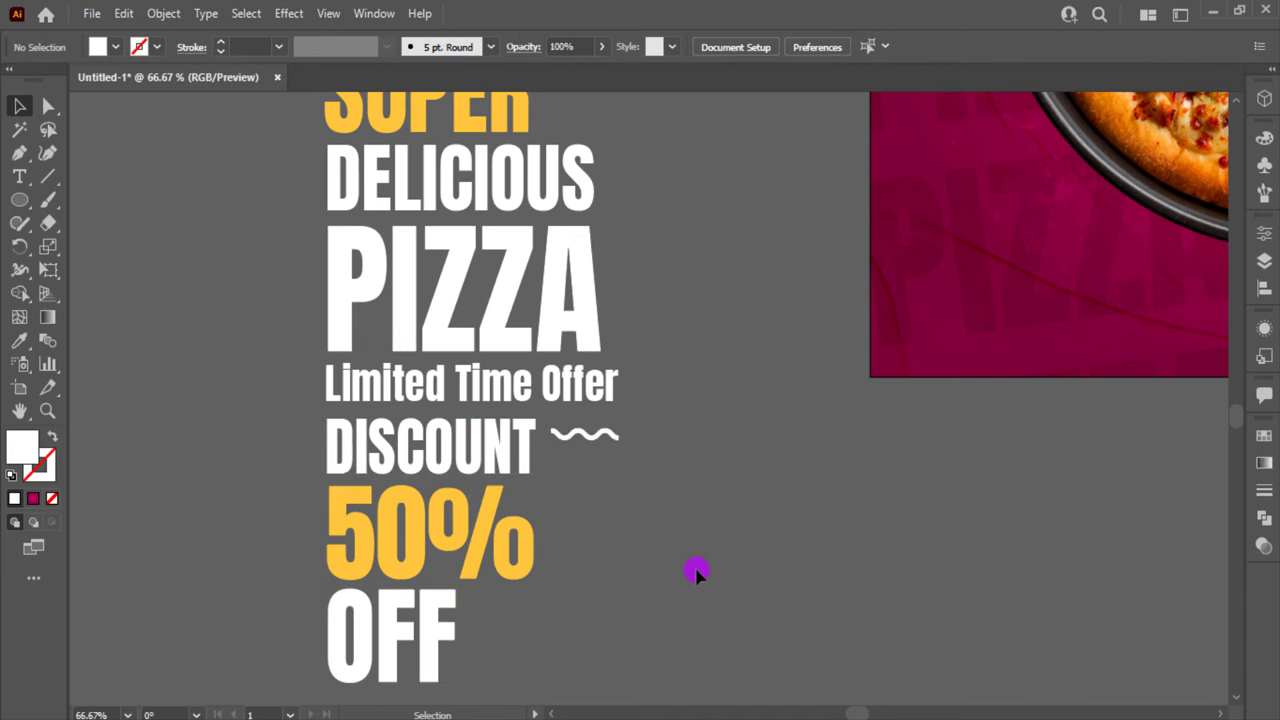
scroll(589, 545, down, 1)
click(513, 608)
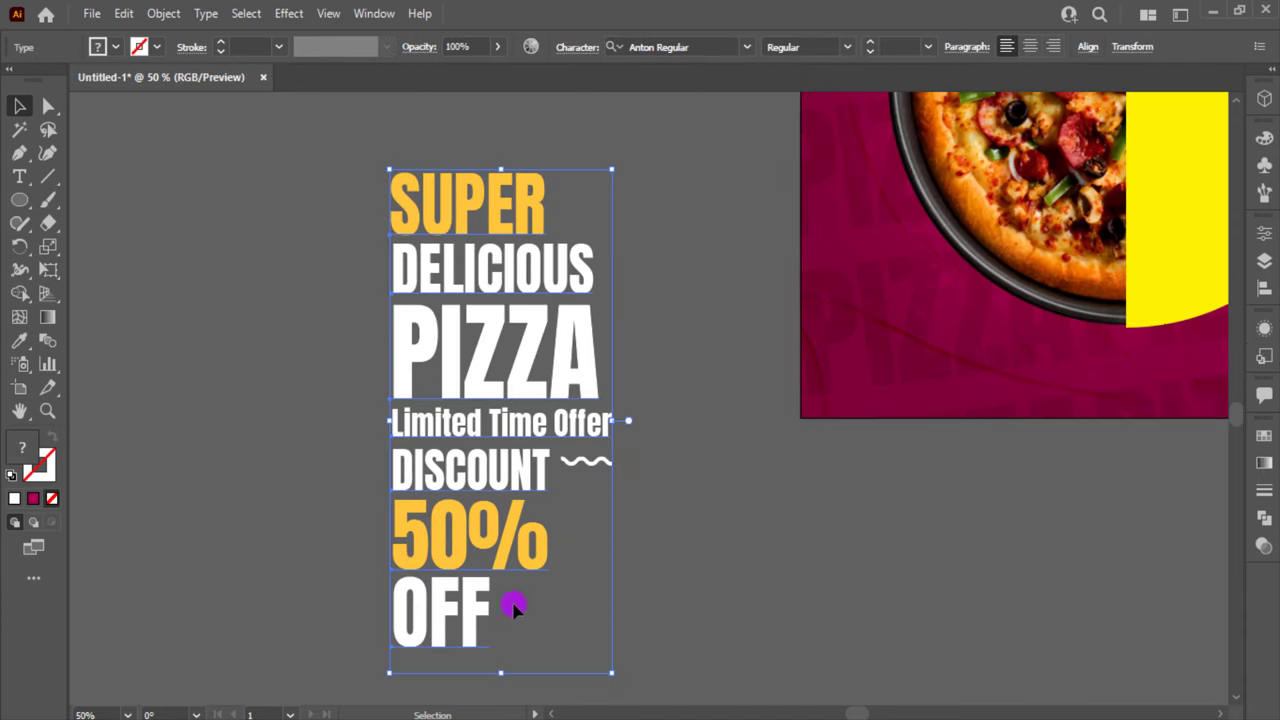
click(620, 640)
key(ctrl+a)
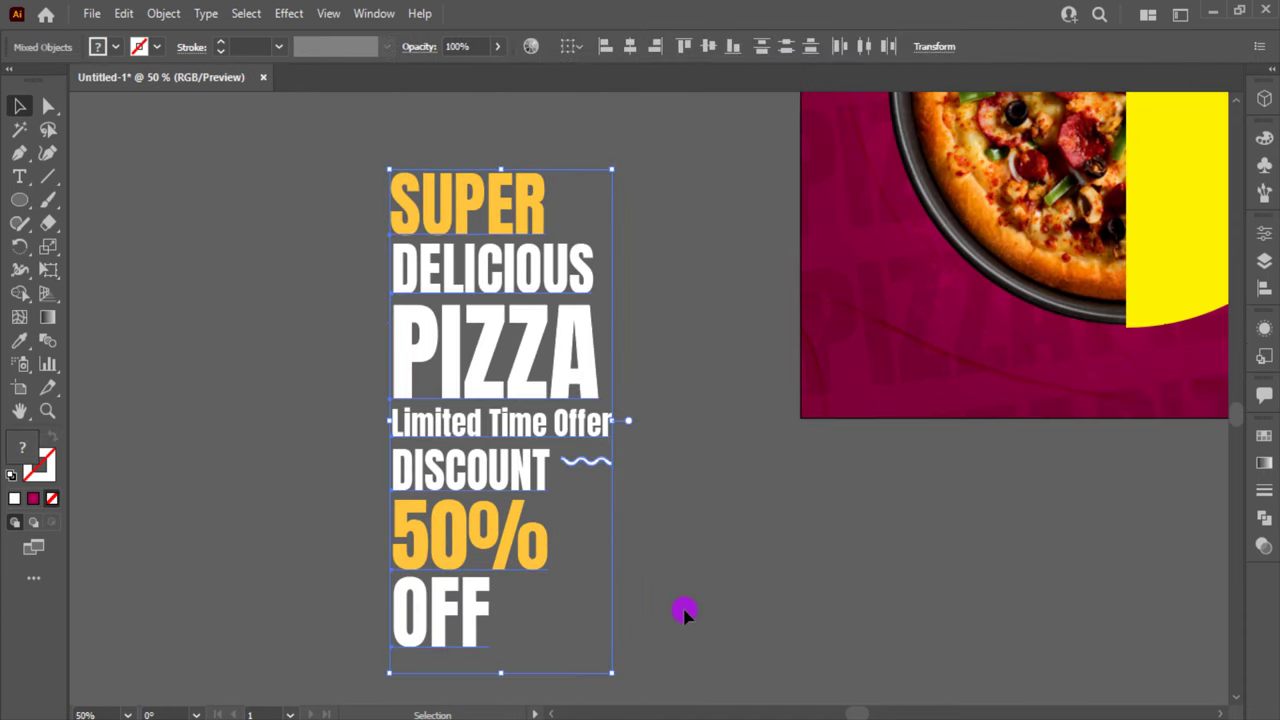
scroll(710, 575, down, 1)
Place and shrink the headline block over the yellow half-circle, then bring the half-circle to front
drag(733, 545, 408, 571)
drag(229, 514, 723, 310)
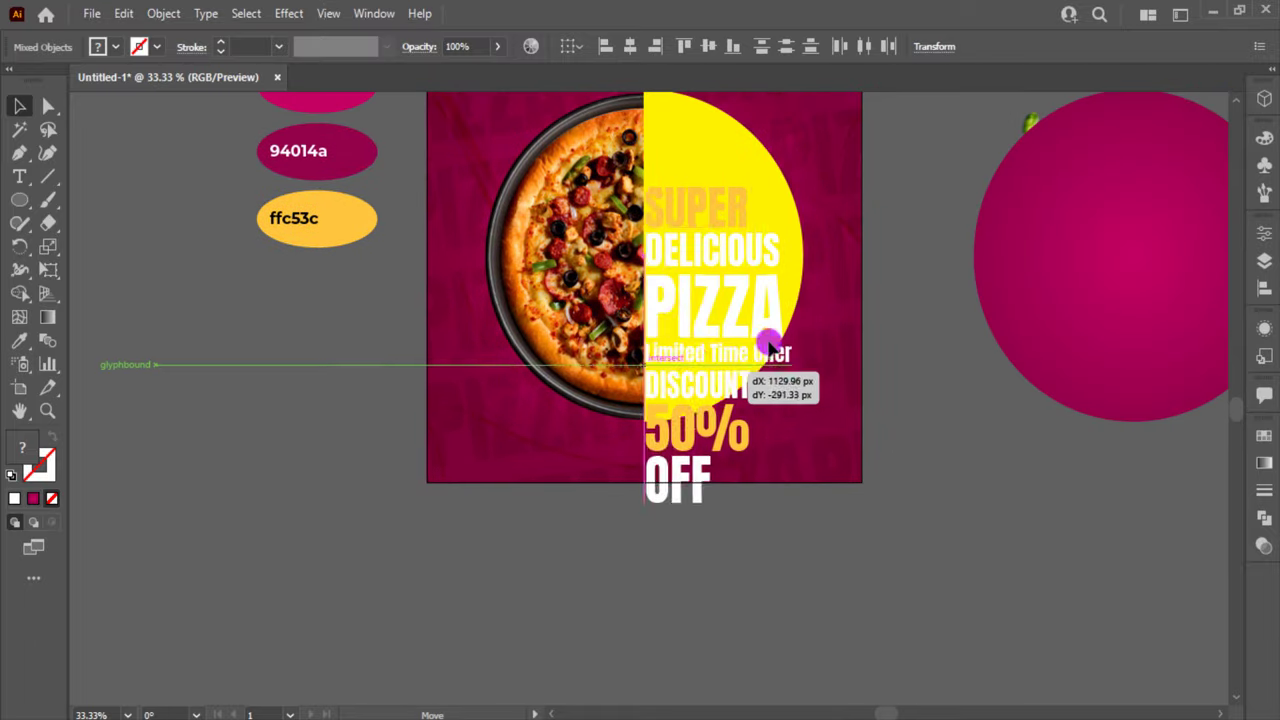
mouse_move(801, 449)
mouse_down()
mouse_move(788, 452)
mouse_move(694, 274)
mouse_up()
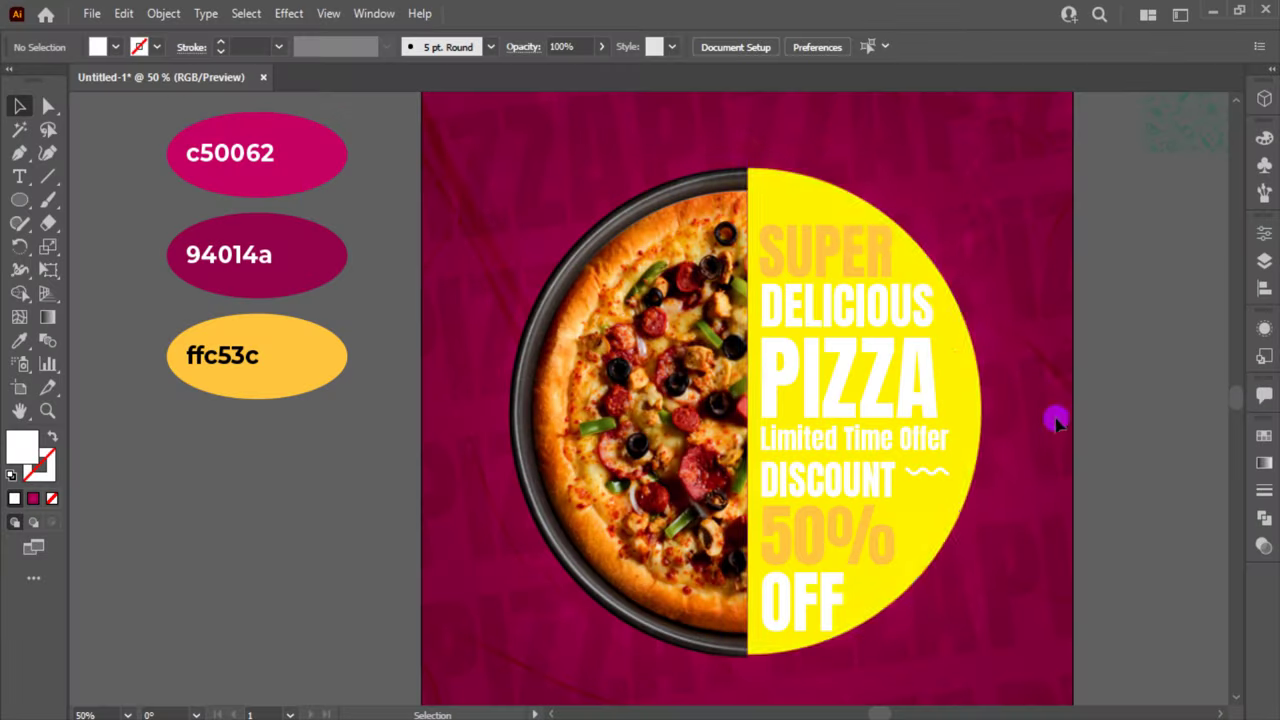
click(960, 363)
right_click(969, 362)
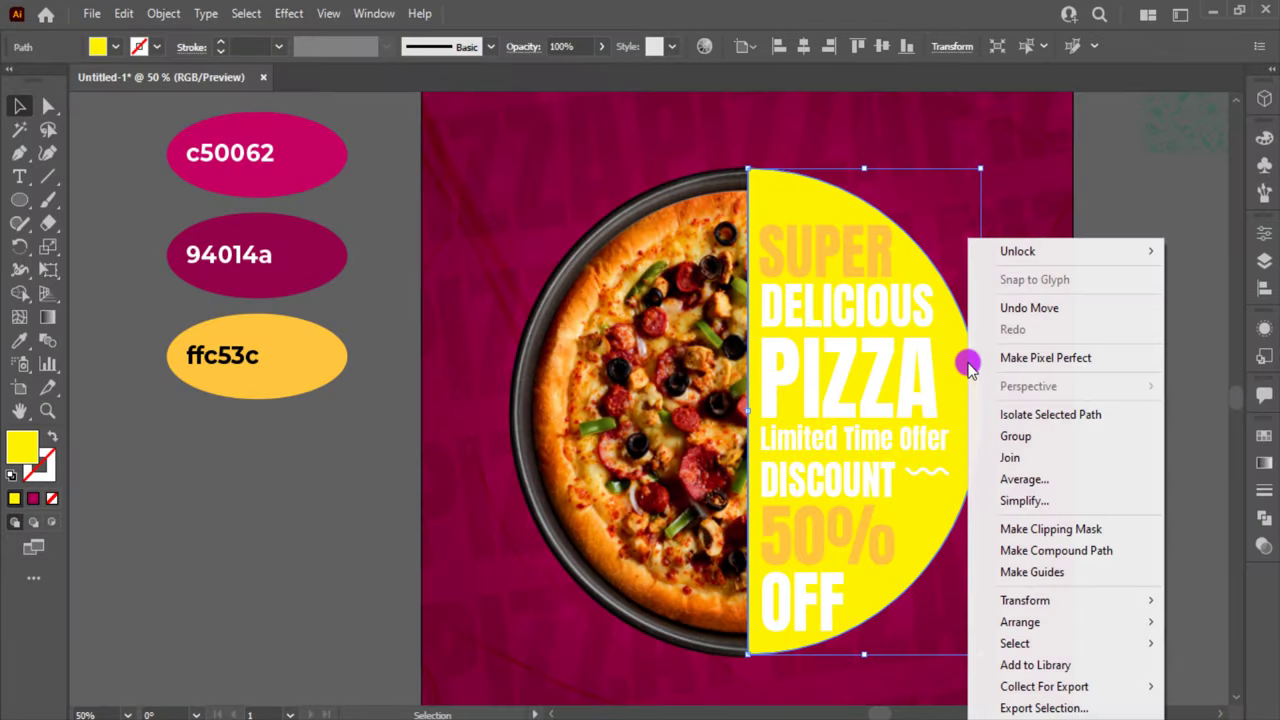
mouse_move(1020, 622)
click(955, 610)
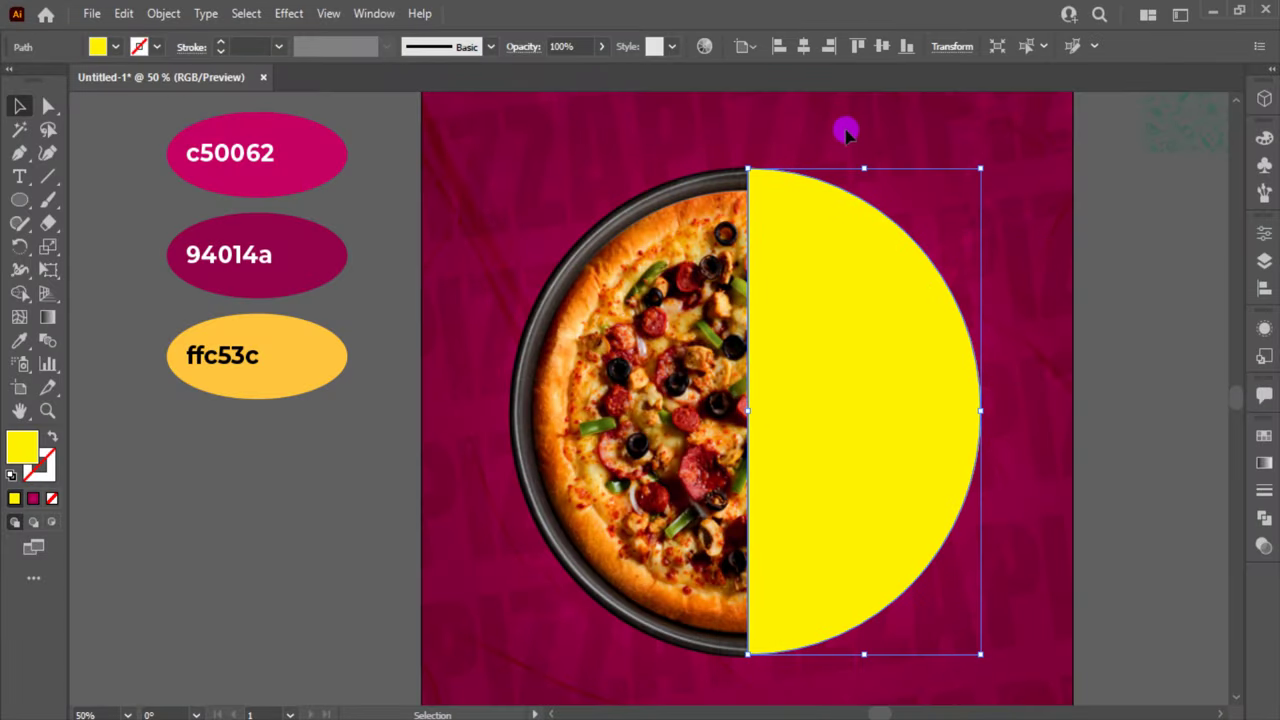
Envelope-distort the headline into the half-circle with Make with Top Object
drag(789, 680, 1042, 137)
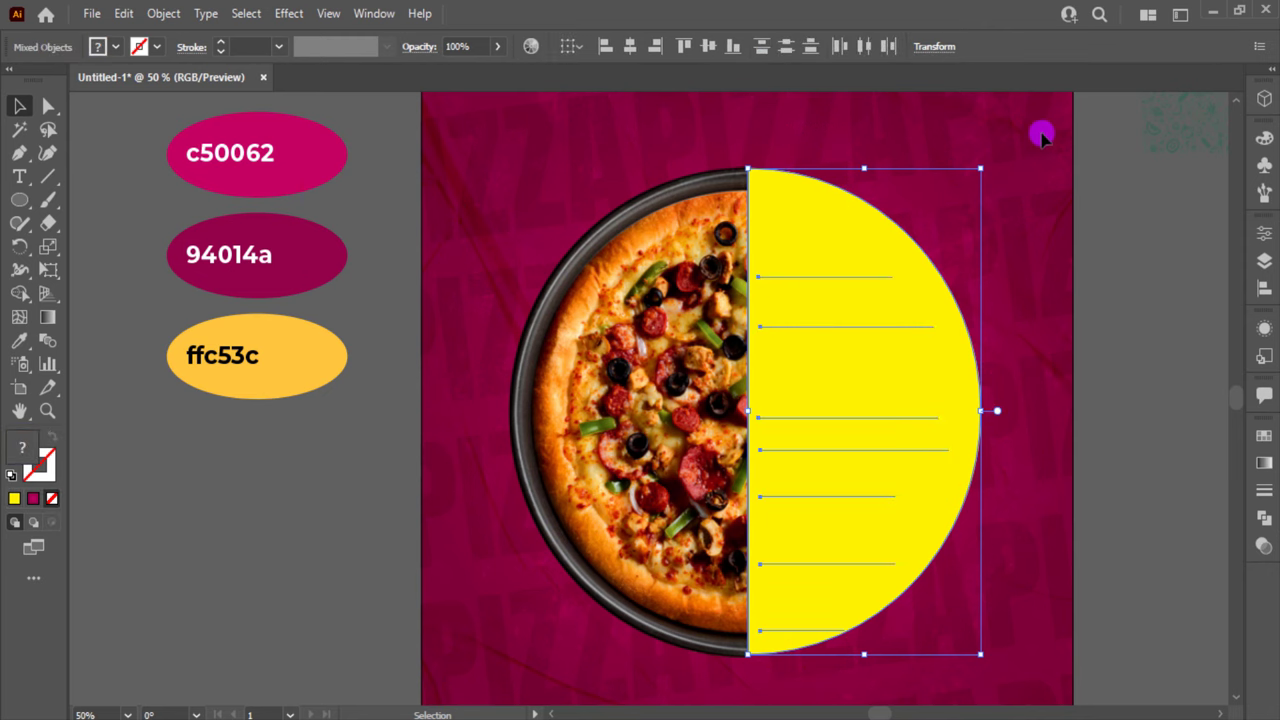
scroll(917, 538, down, 3)
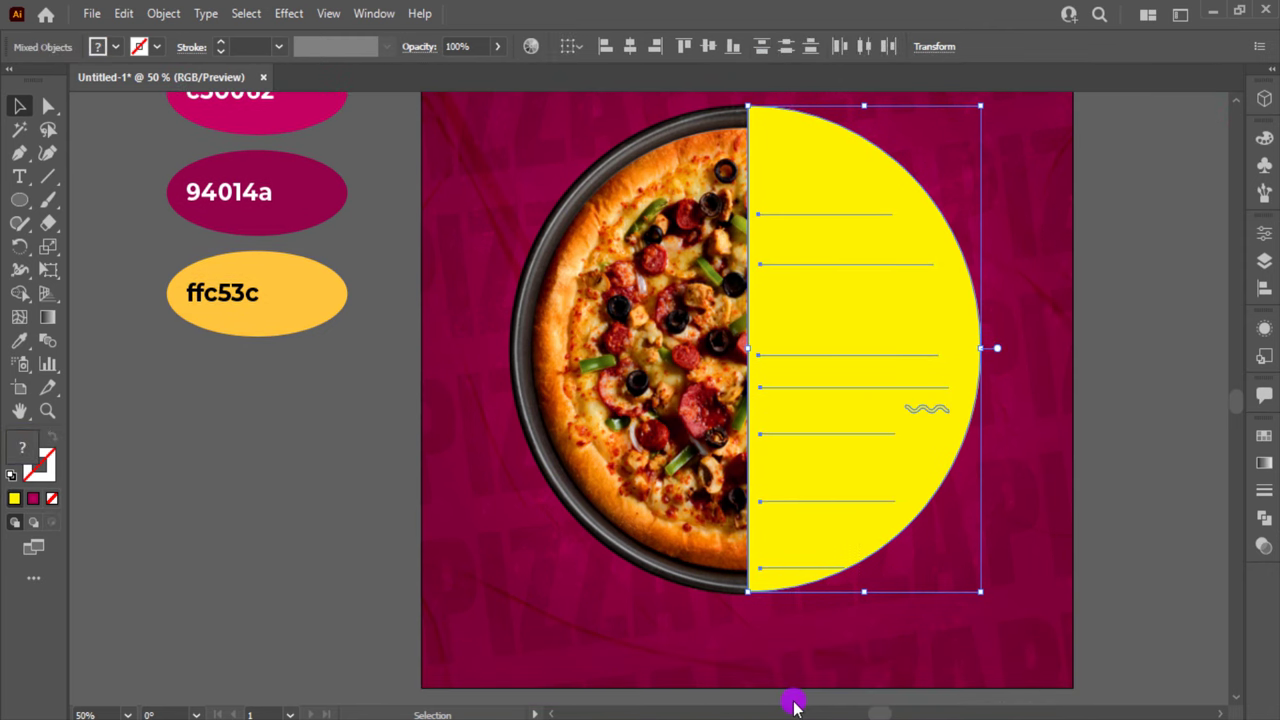
scroll(792, 705, up, 2)
click(124, 14)
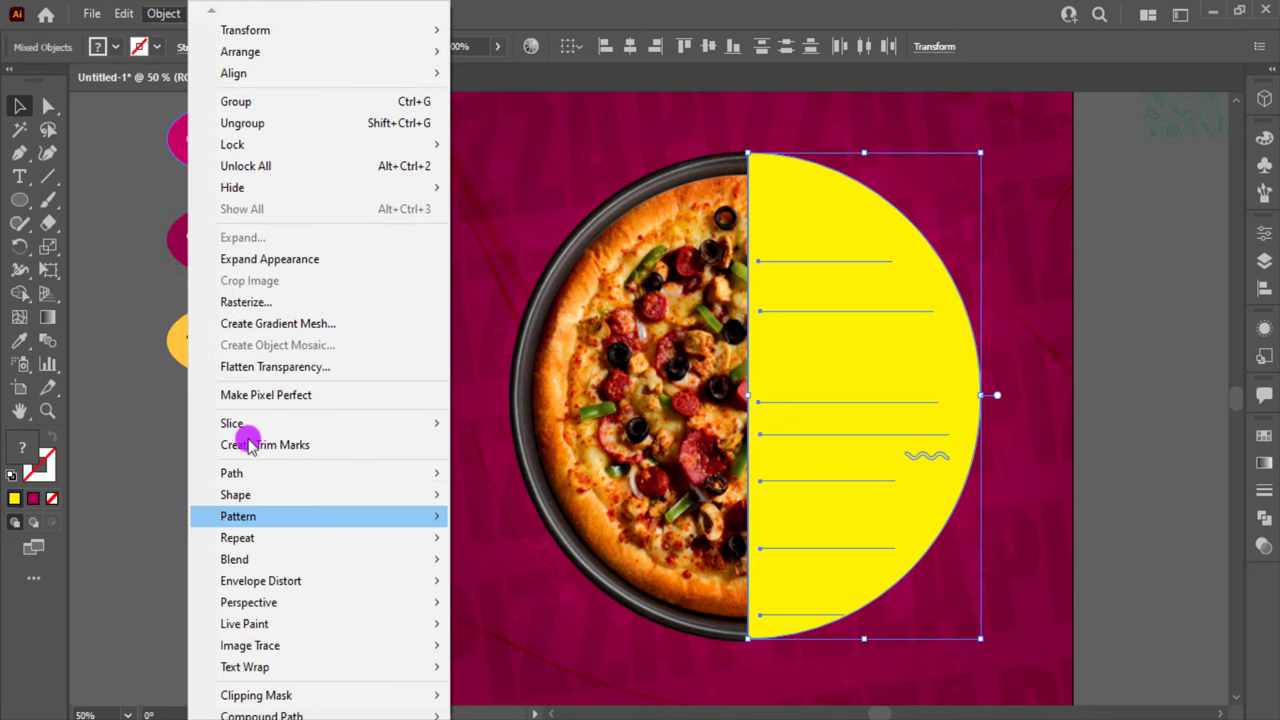
mouse_move(260, 581)
click(458, 623)
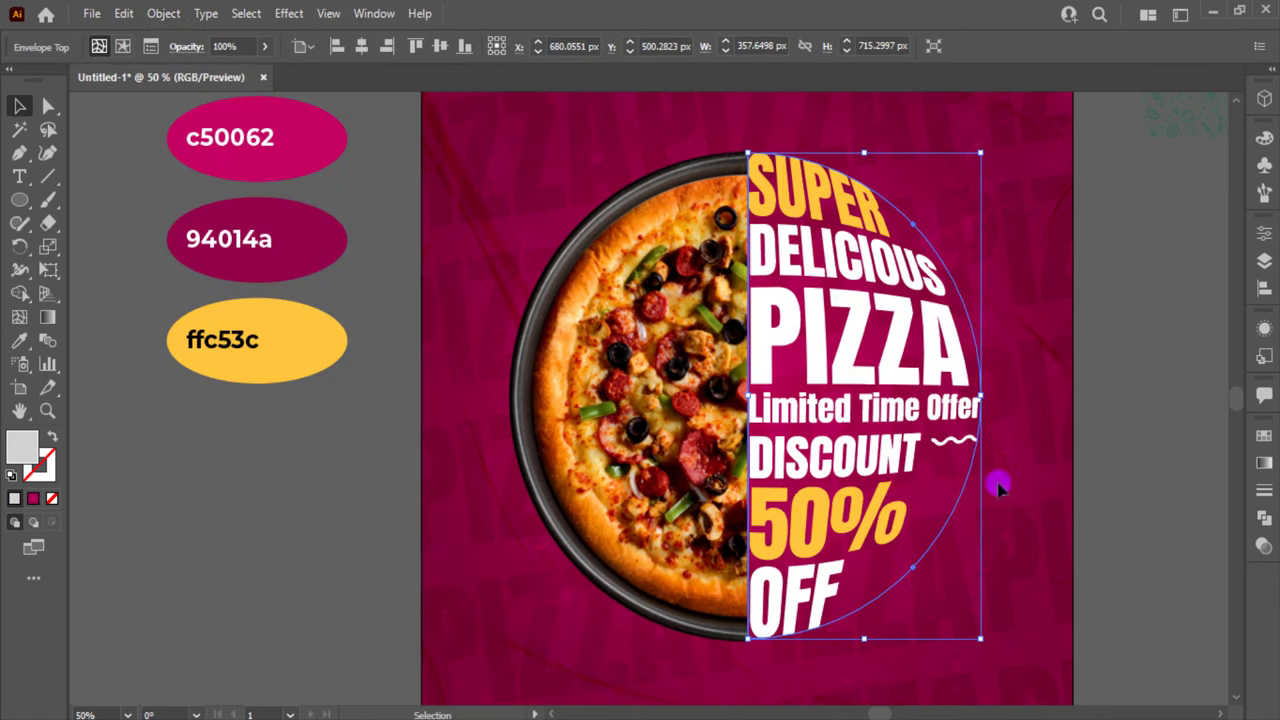
click(953, 430)
click(1071, 420)
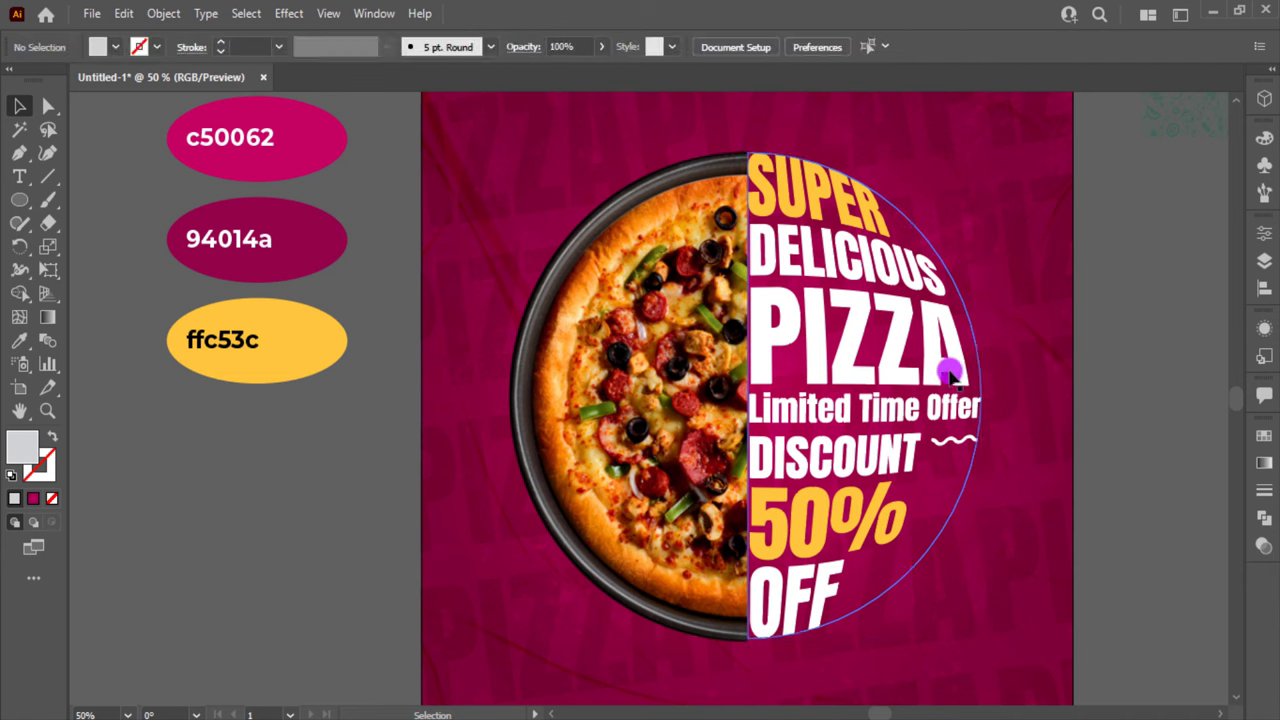
click(891, 343)
click(289, 13)
mouse_move(314, 234)
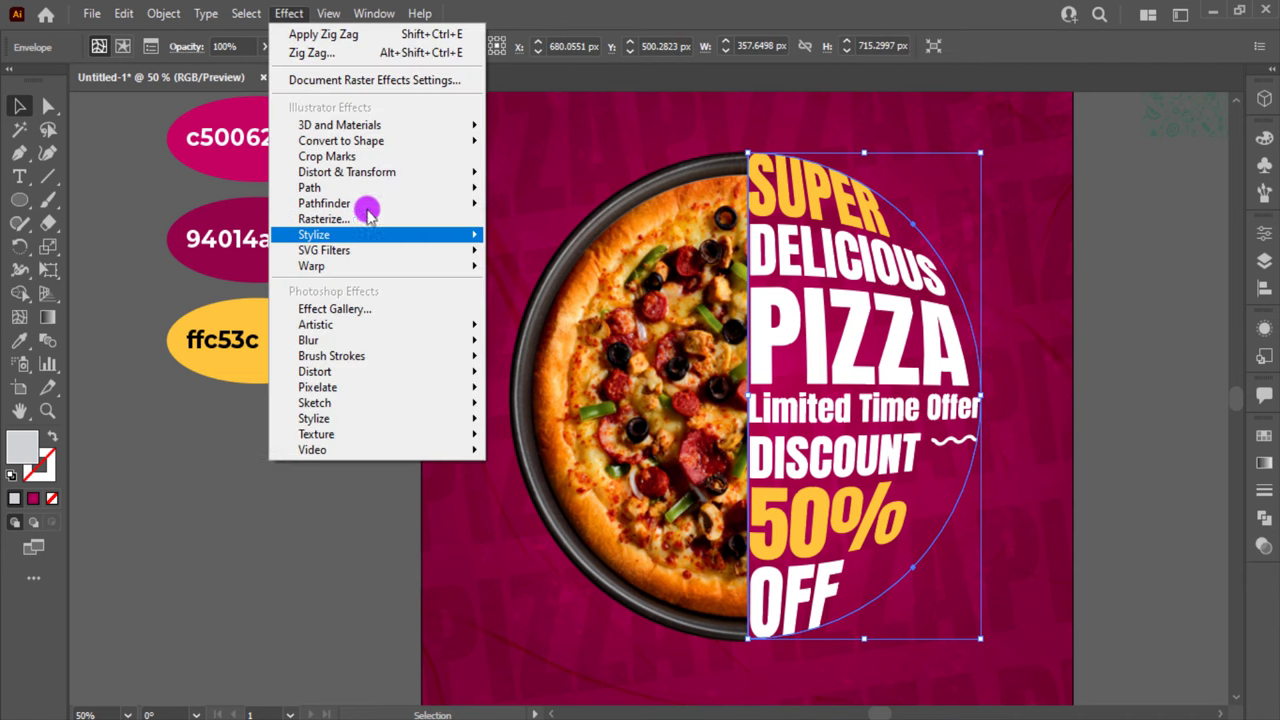
Add a Multiply drop shadow (75%, 7 px offsets, 5 px blur) and fit the poster in view
click(530, 238)
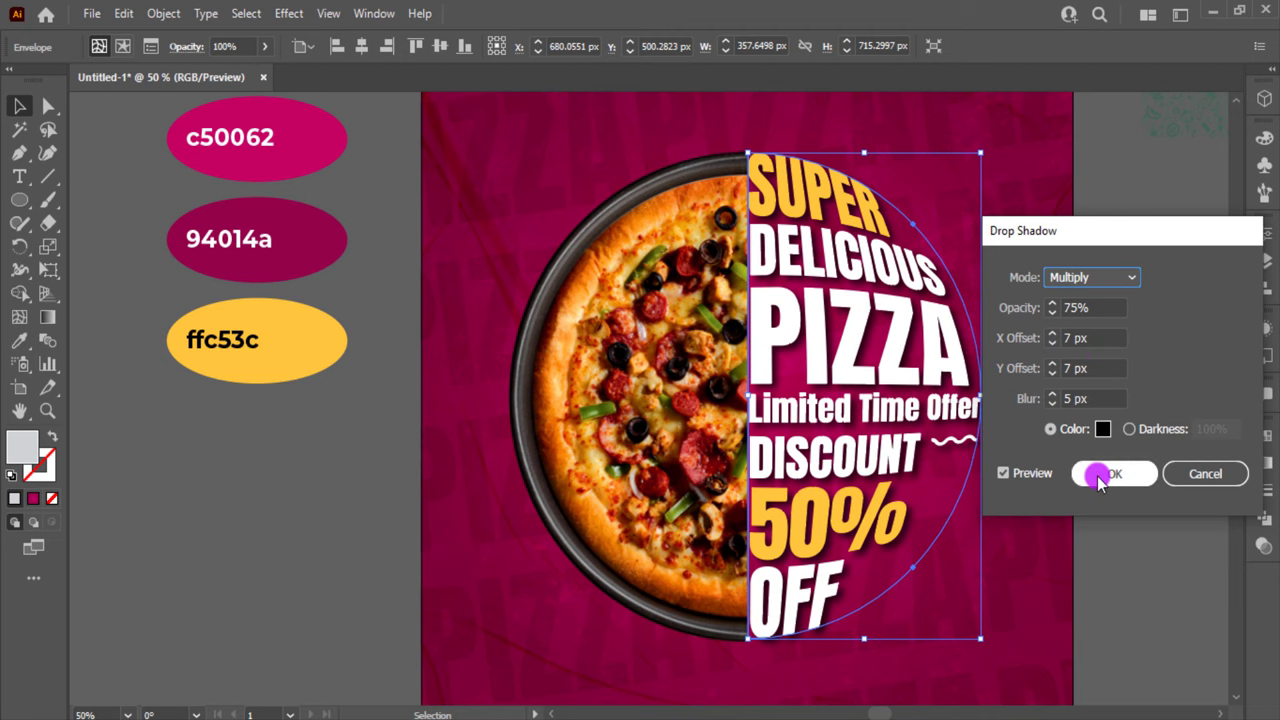
click(1100, 475)
click(1047, 460)
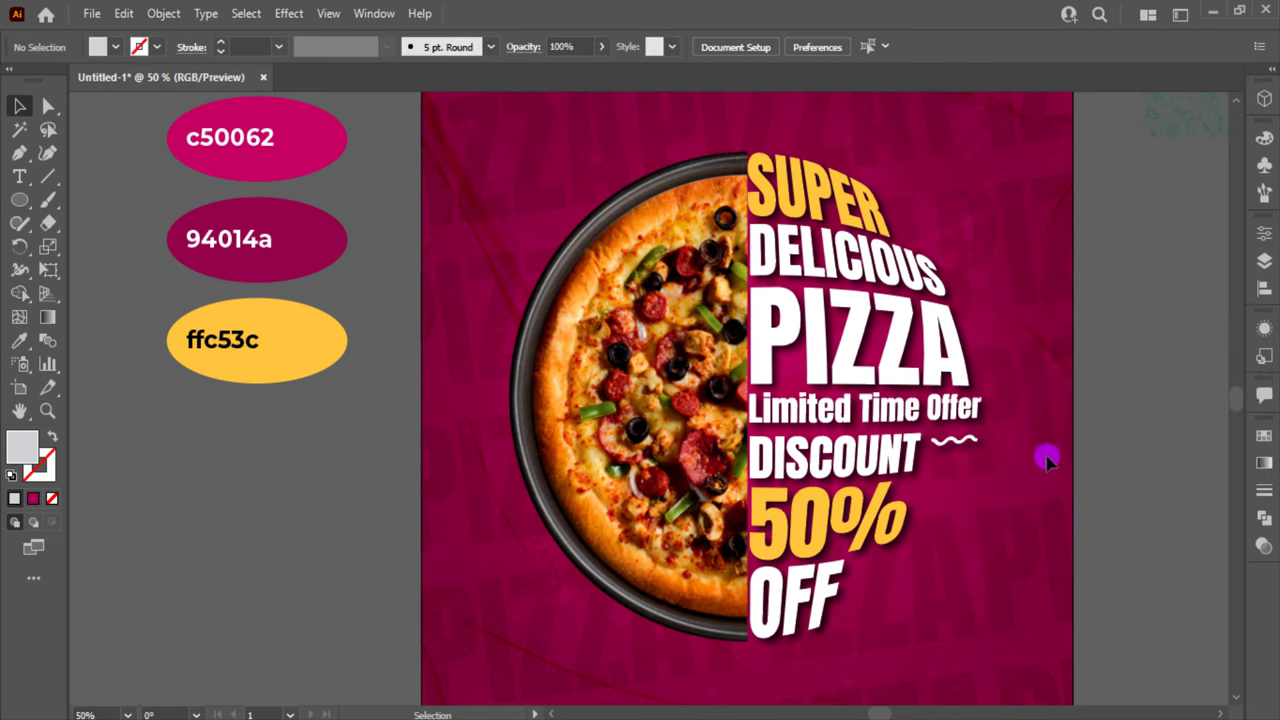
key(ctrl+0)
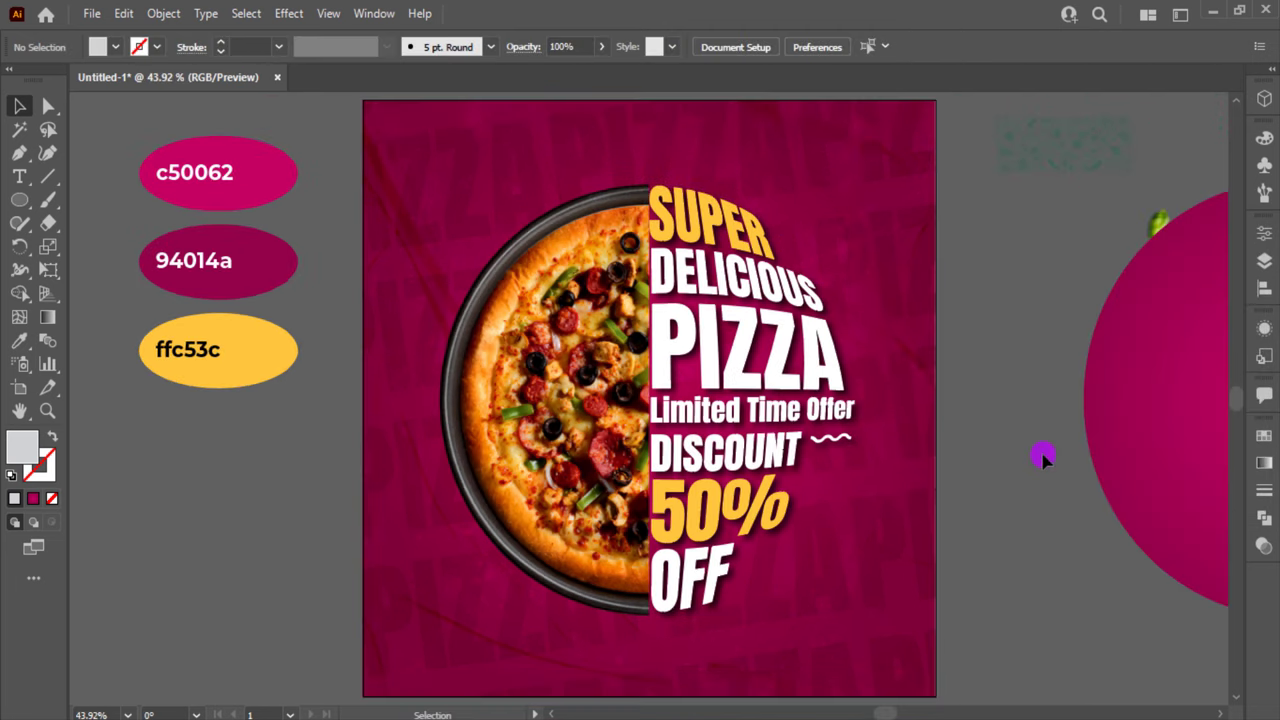
Draw a first Pen curve near the poster's bottom-right, then delete it
key(p)
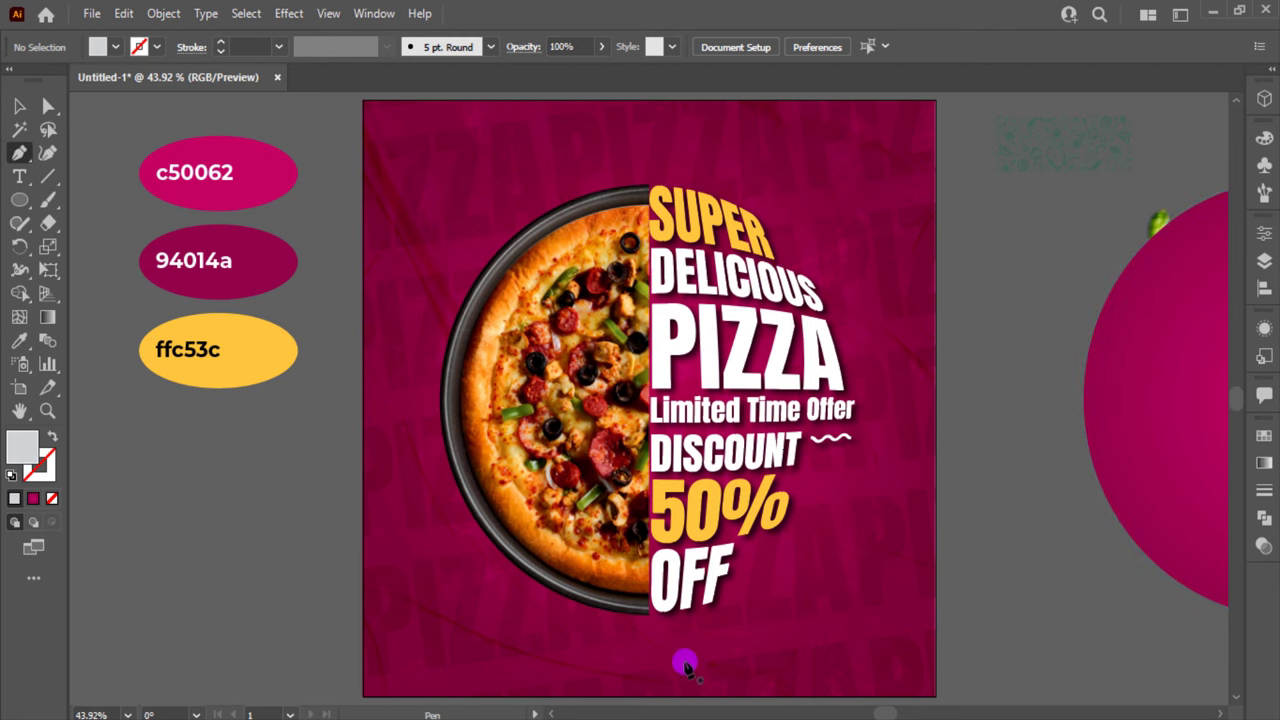
click(628, 697)
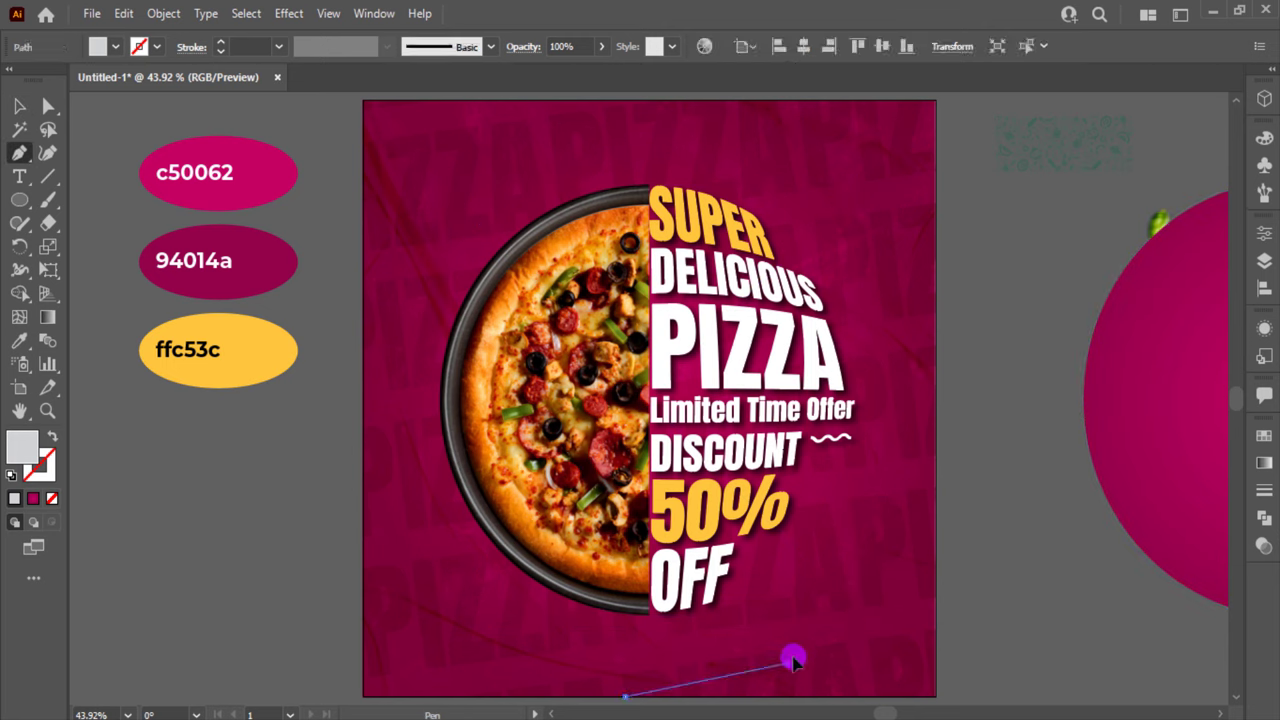
mouse_move(817, 614)
mouse_down()
mouse_move(886, 586)
mouse_move(940, 590)
mouse_up()
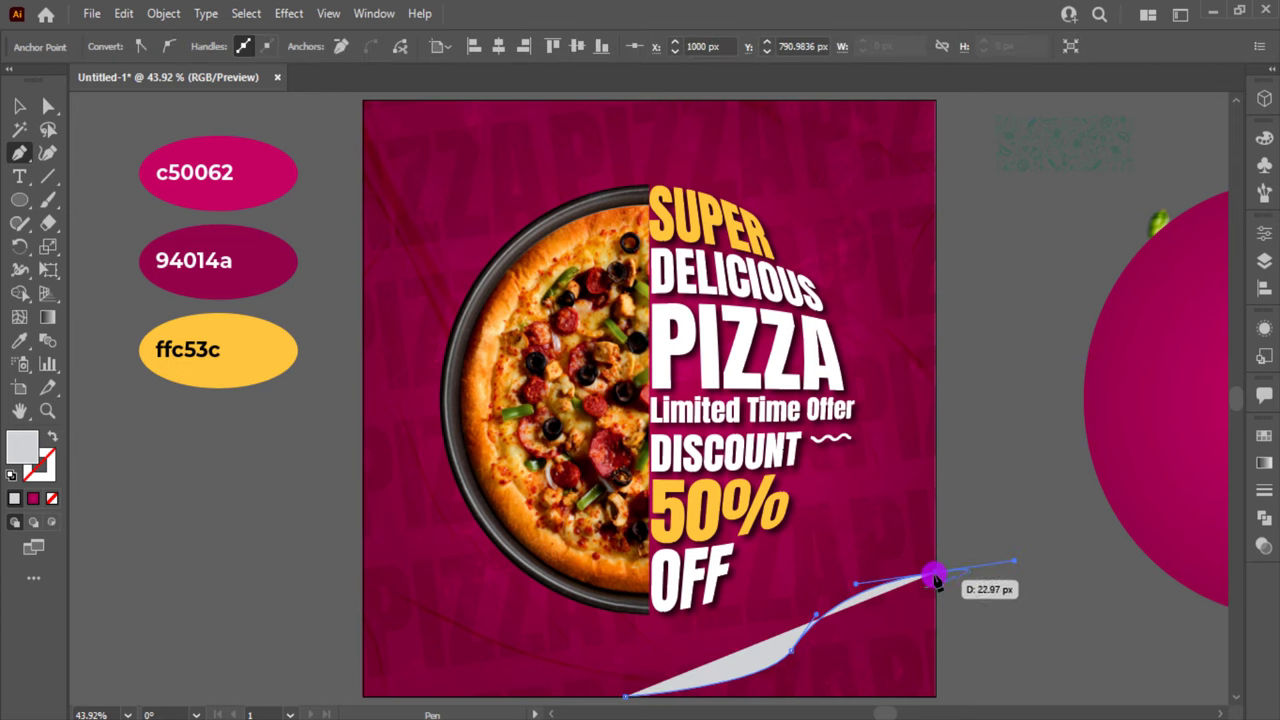
drag(1015, 566, 935, 578)
key(Delete)
Redraw a closed curved wave path filling the poster's bottom-right corner
click(935, 577)
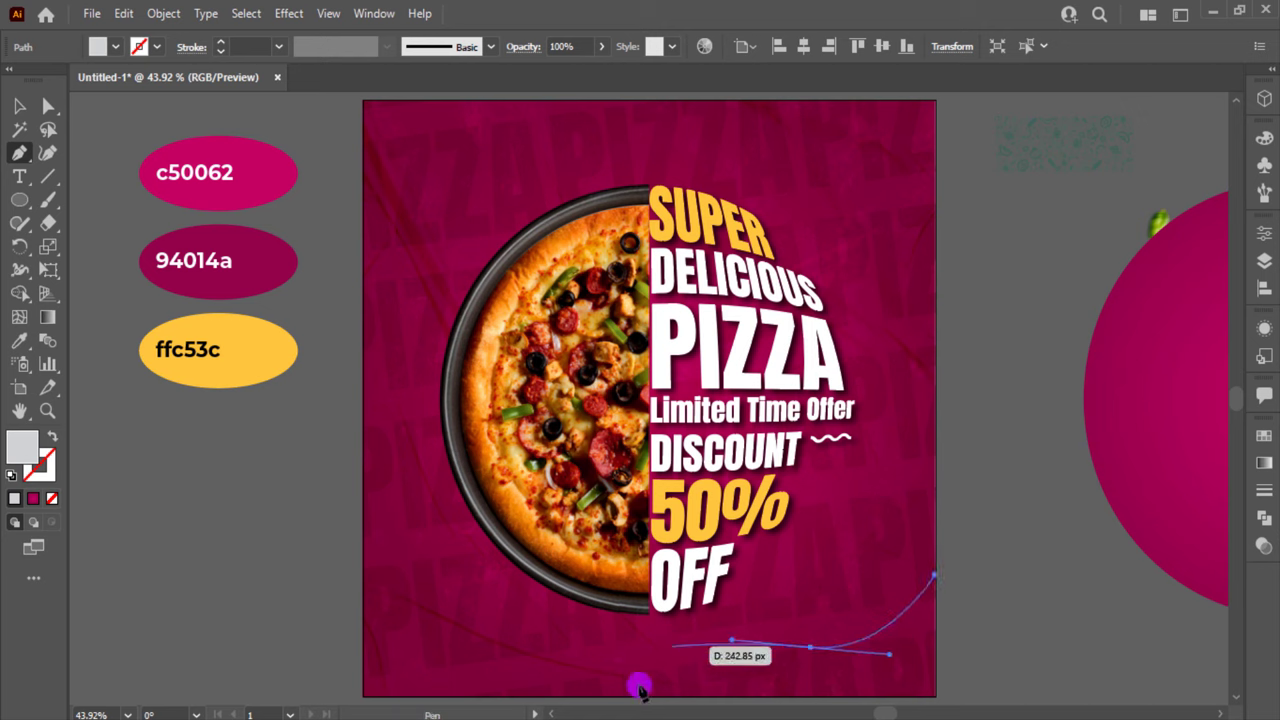
drag(750, 645, 732, 640)
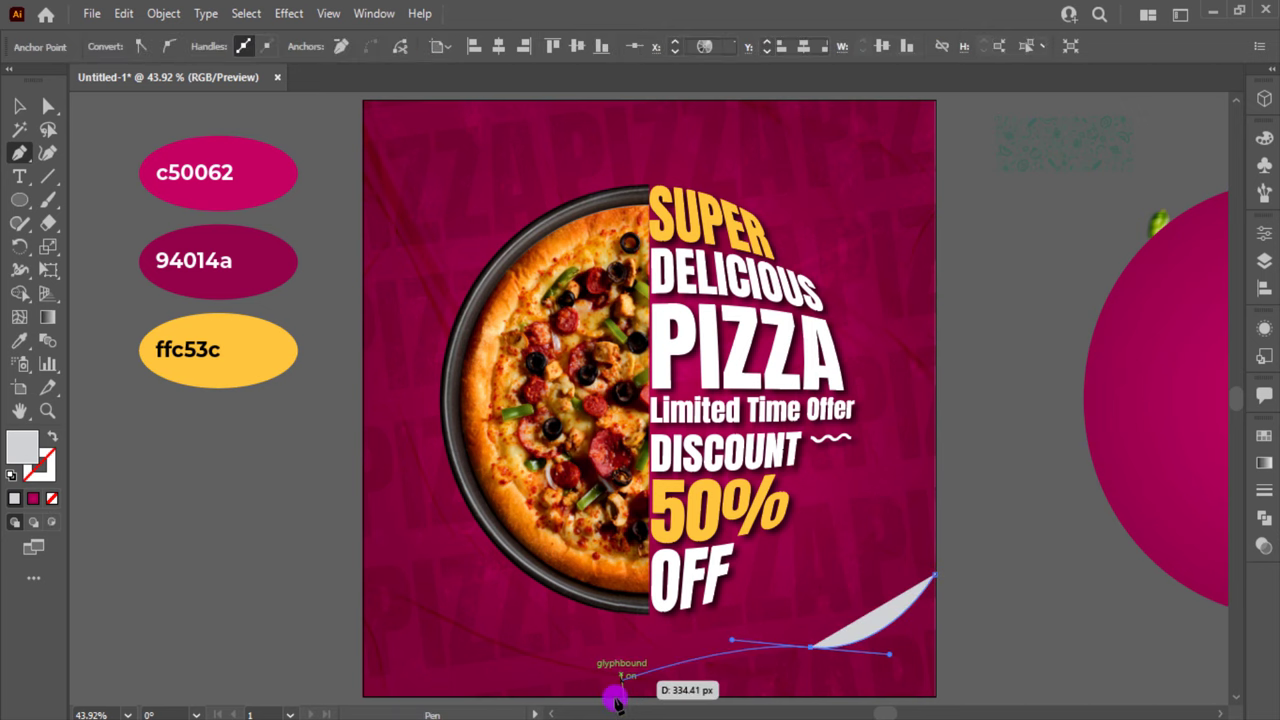
click(668, 700)
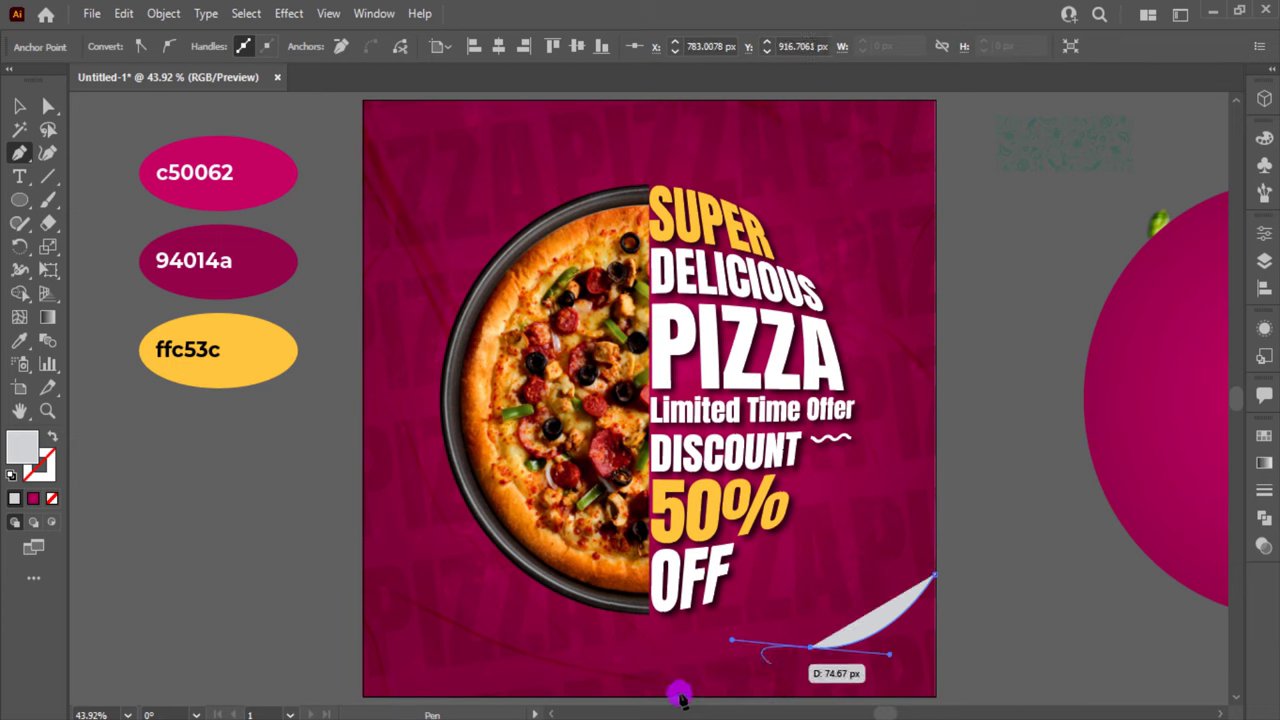
key(ctrl+z)
key(ctrl+z)
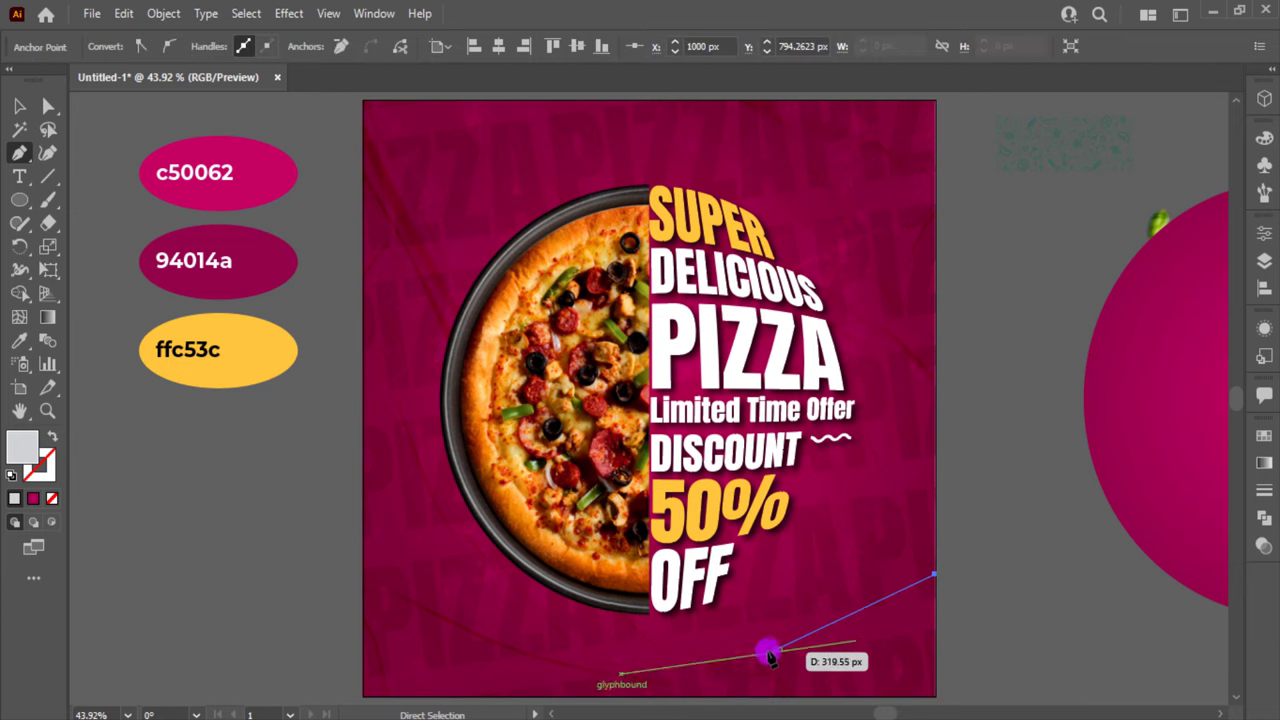
drag(766, 651, 676, 665)
click(636, 696)
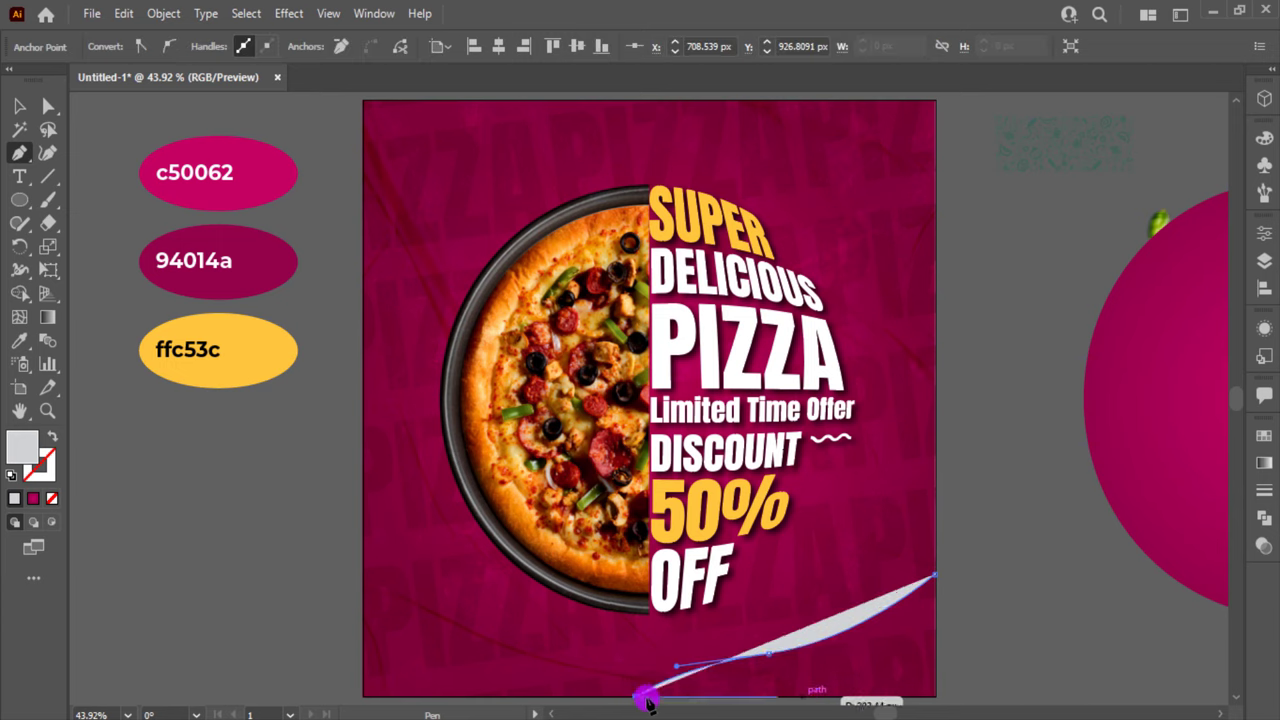
click(935, 697)
click(935, 575)
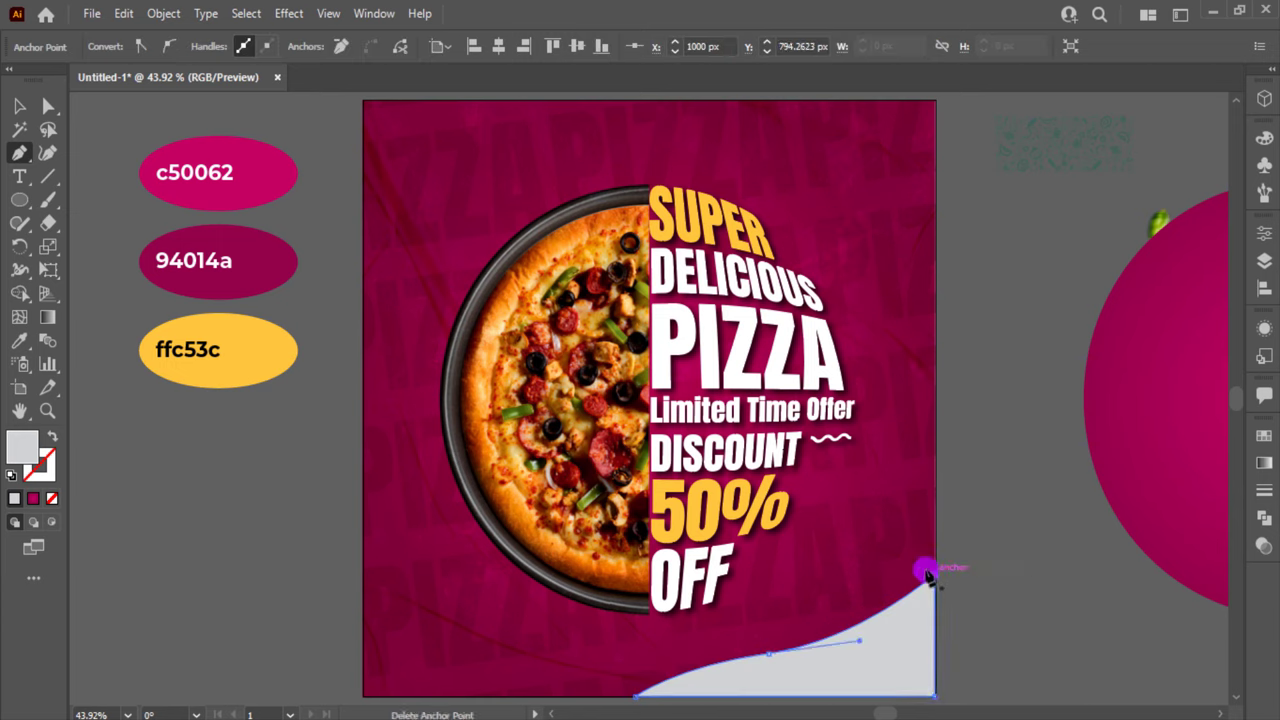
Fill the wave with ffc53c yellow using the Eyedropper and deselect it
key(i)
click(280, 348)
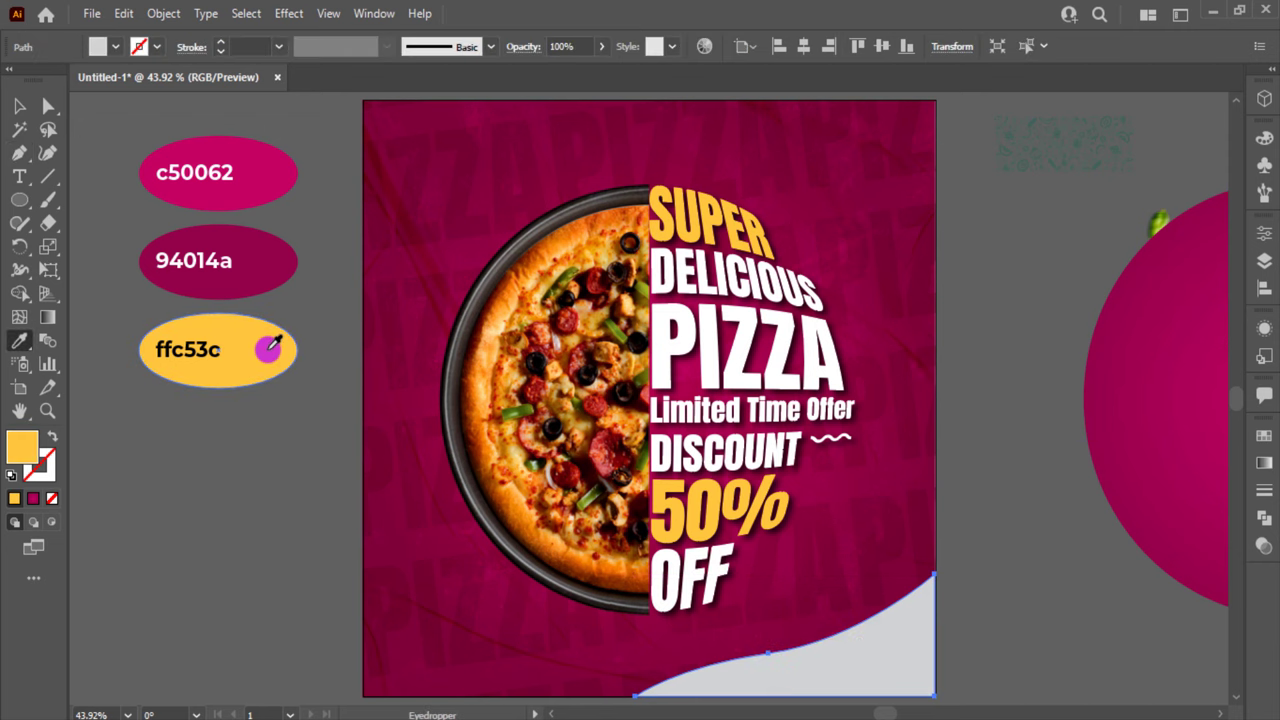
click(19, 106)
click(286, 563)
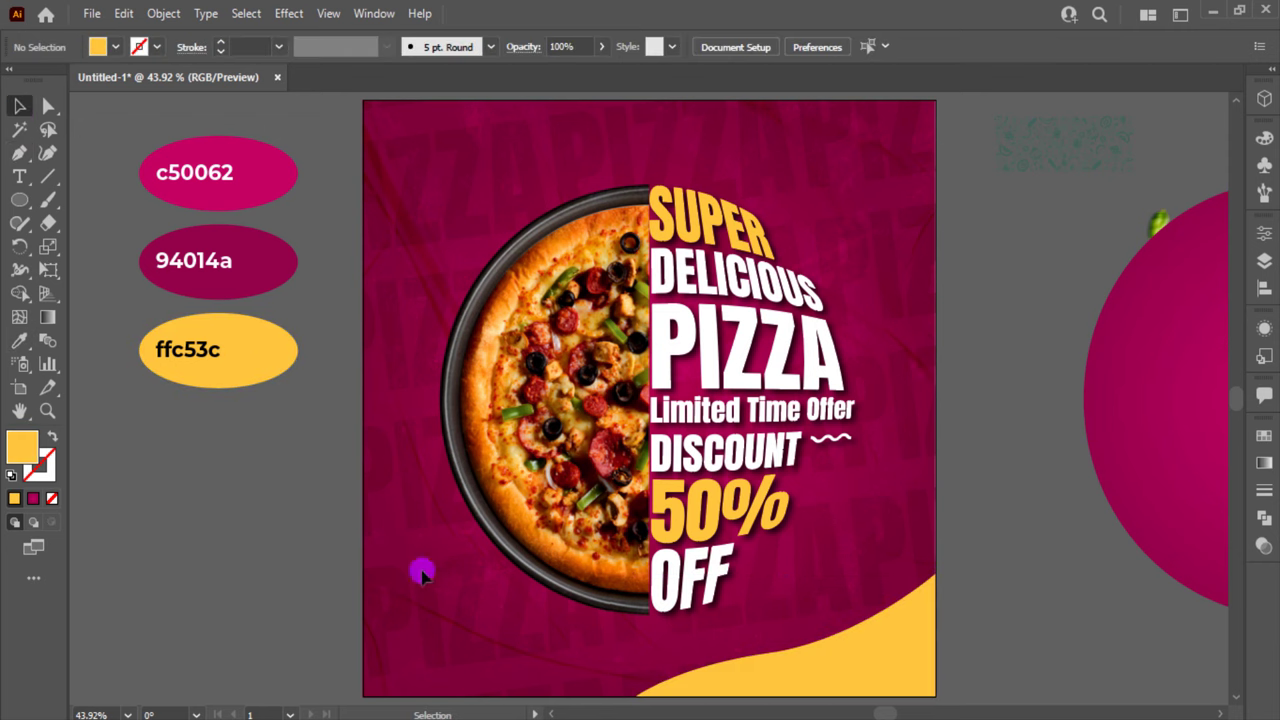
drag(986, 592, 1050, 591)
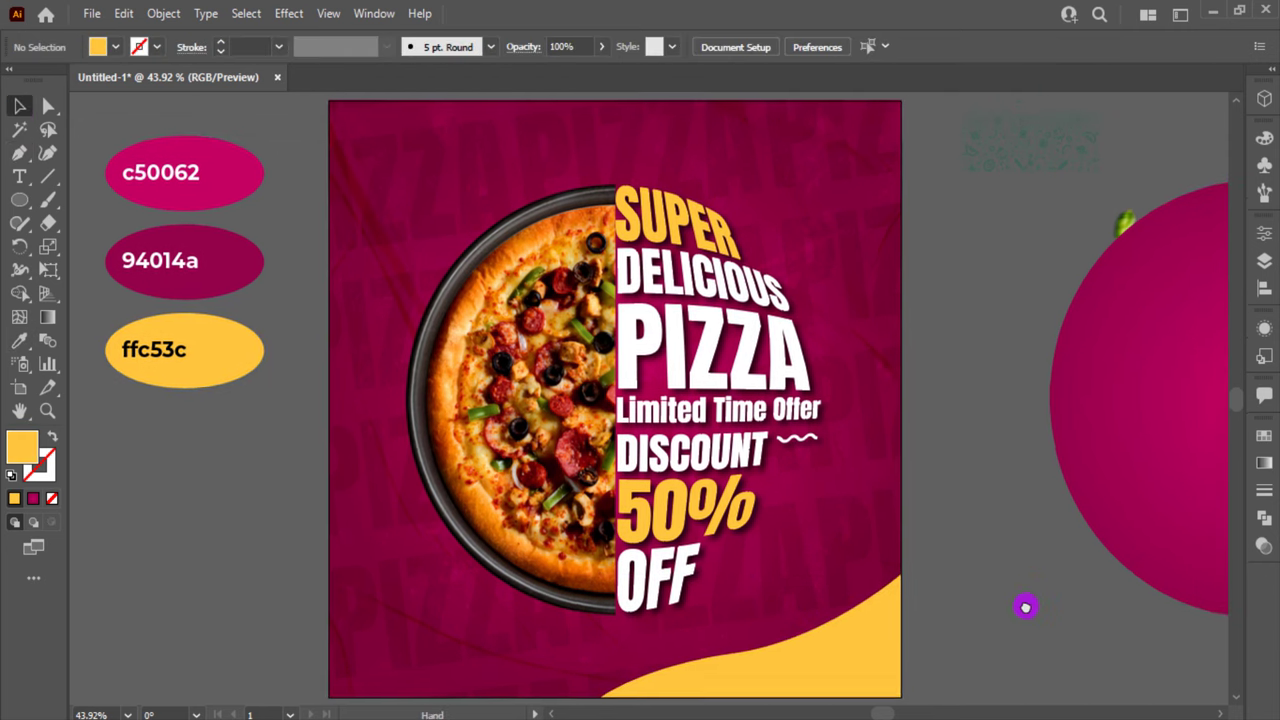
Move the magenta circle aside and bring the green leaf image to the front
click(1110, 380)
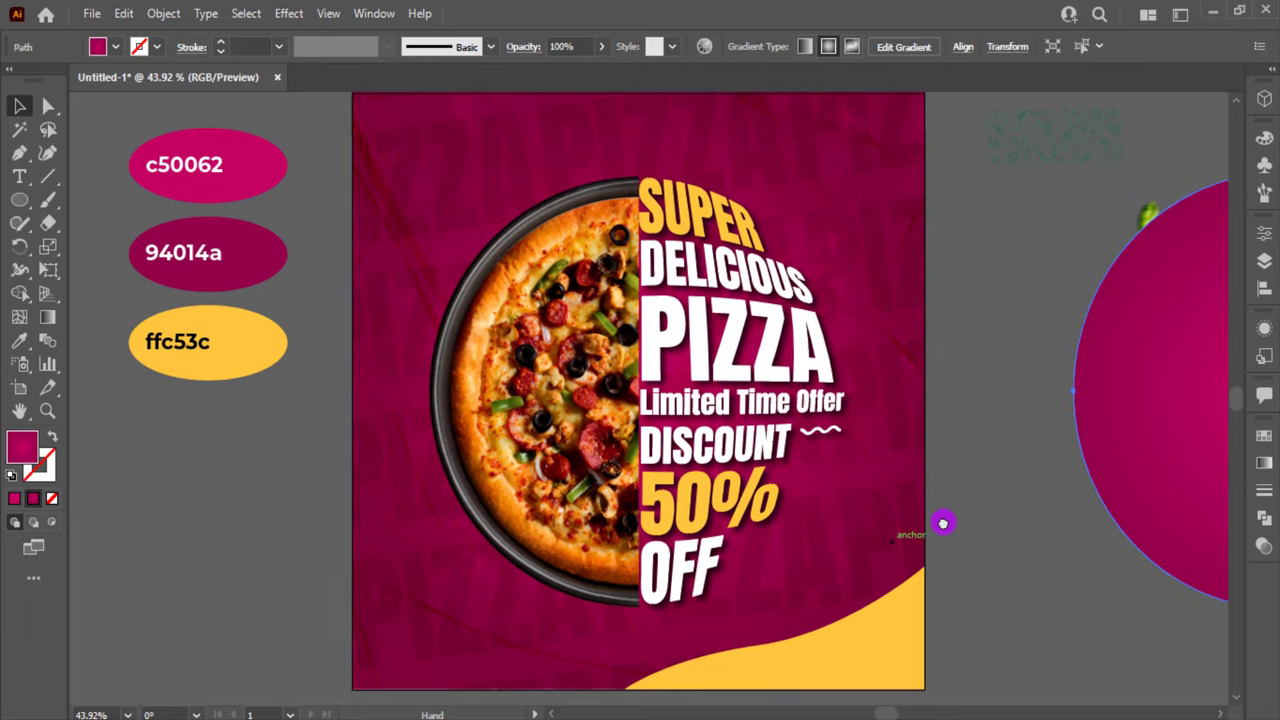
drag(942, 523, 762, 519)
drag(1077, 565, 1048, 514)
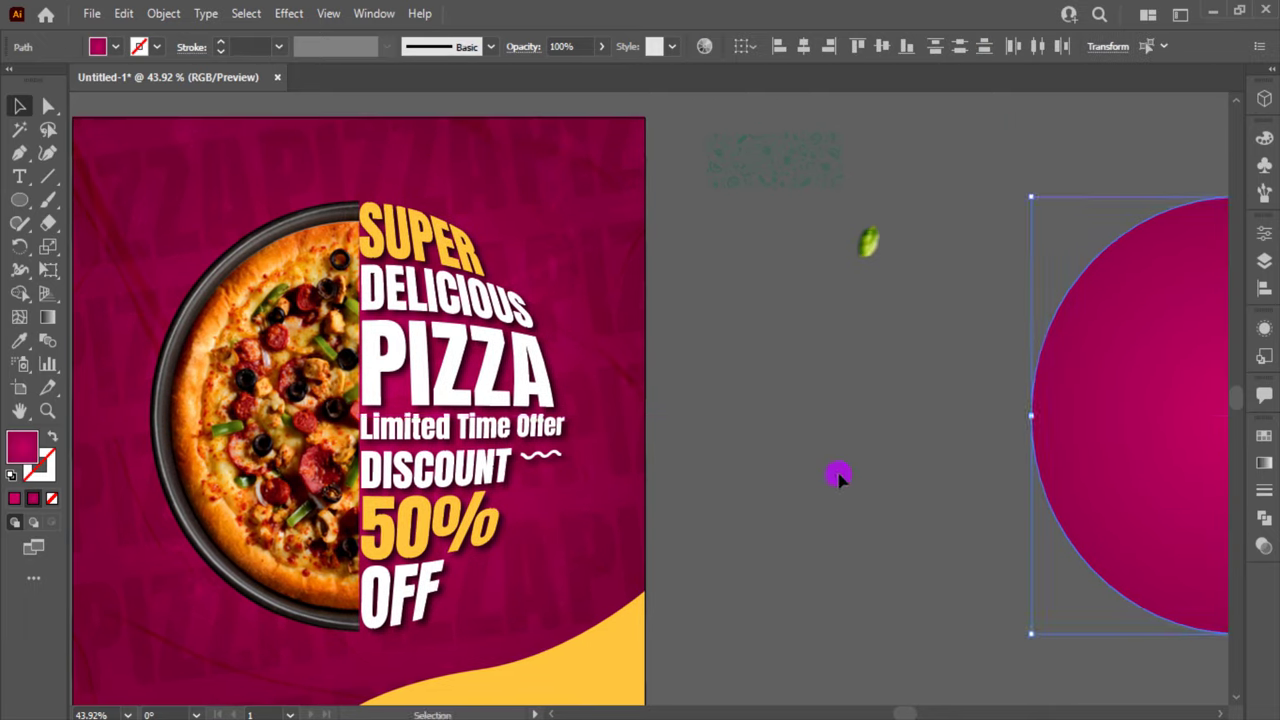
drag(837, 471, 1006, 414)
click(1050, 240)
right_click(1050, 248)
mouse_move(1099, 430)
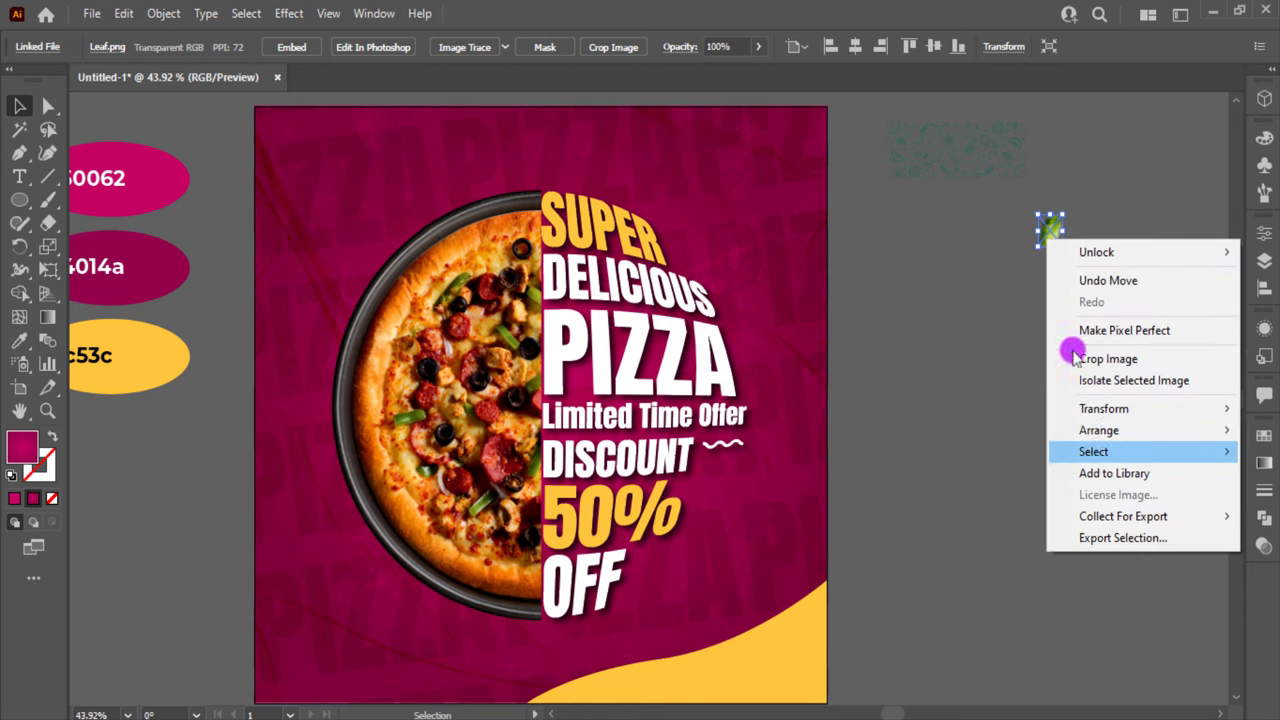
click(1020, 430)
Place the leaf beside DELICIOUS and add a rotated, enlarged copy at the pizza's lower left
drag(984, 403, 1088, 367)
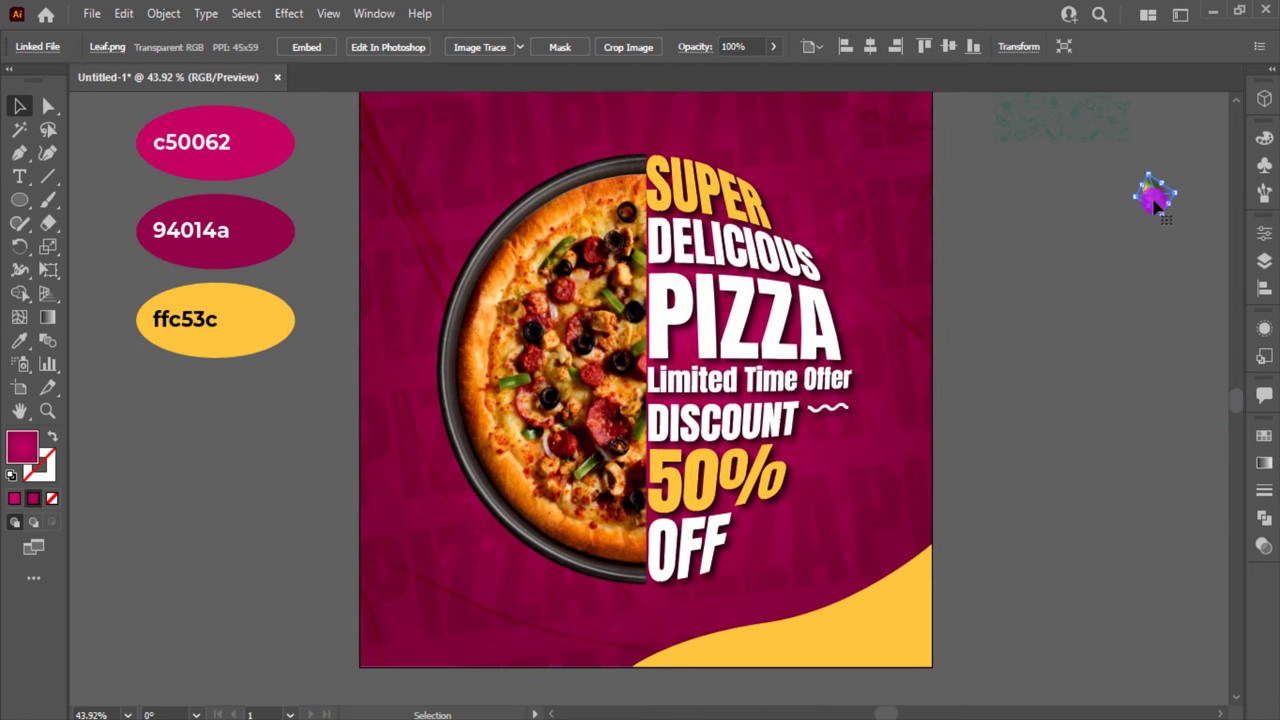
mouse_move(1168, 186)
mouse_down()
mouse_move(893, 282)
mouse_move(880, 257)
mouse_move(933, 274)
mouse_move(528, 543)
mouse_move(449, 560)
mouse_move(461, 588)
mouse_move(428, 568)
mouse_move(425, 535)
mouse_up()
click(929, 266)
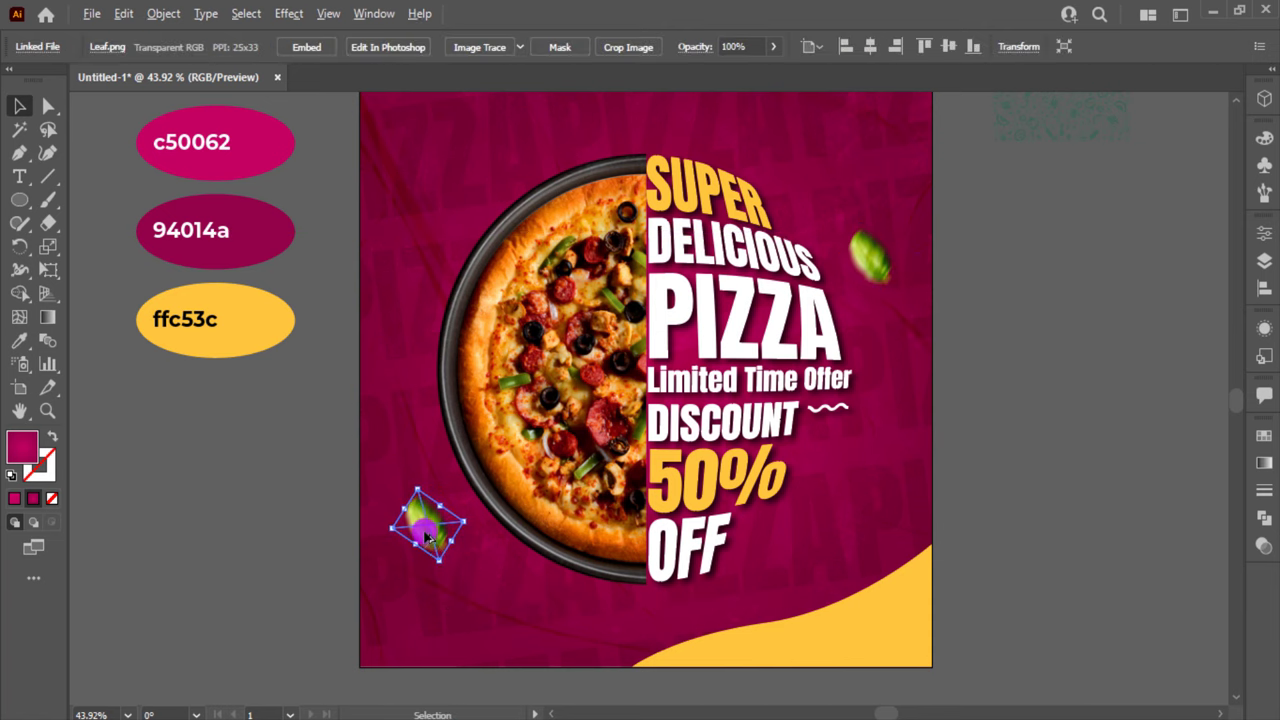
scroll(425, 535, up, 2)
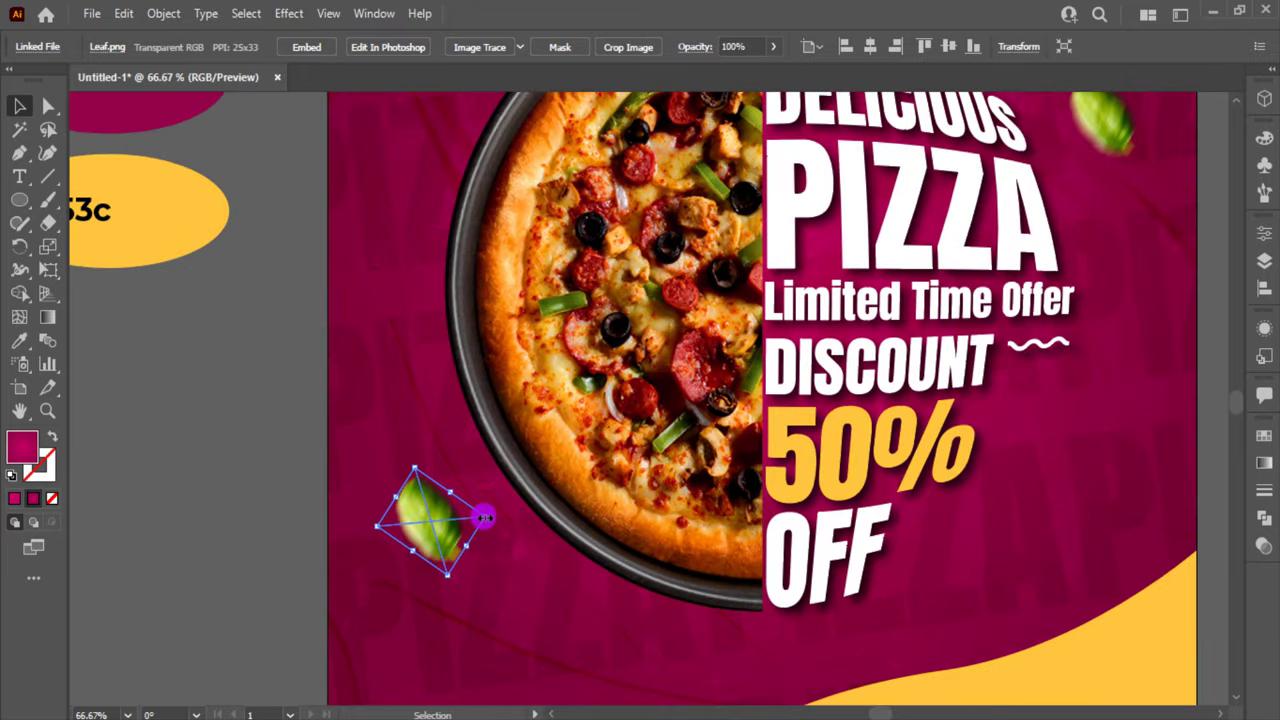
mouse_move(493, 518)
mouse_down()
mouse_move(468, 560)
mouse_move(449, 523)
mouse_move(470, 535)
mouse_up()
scroll(470, 535, down, 2)
click(1032, 420)
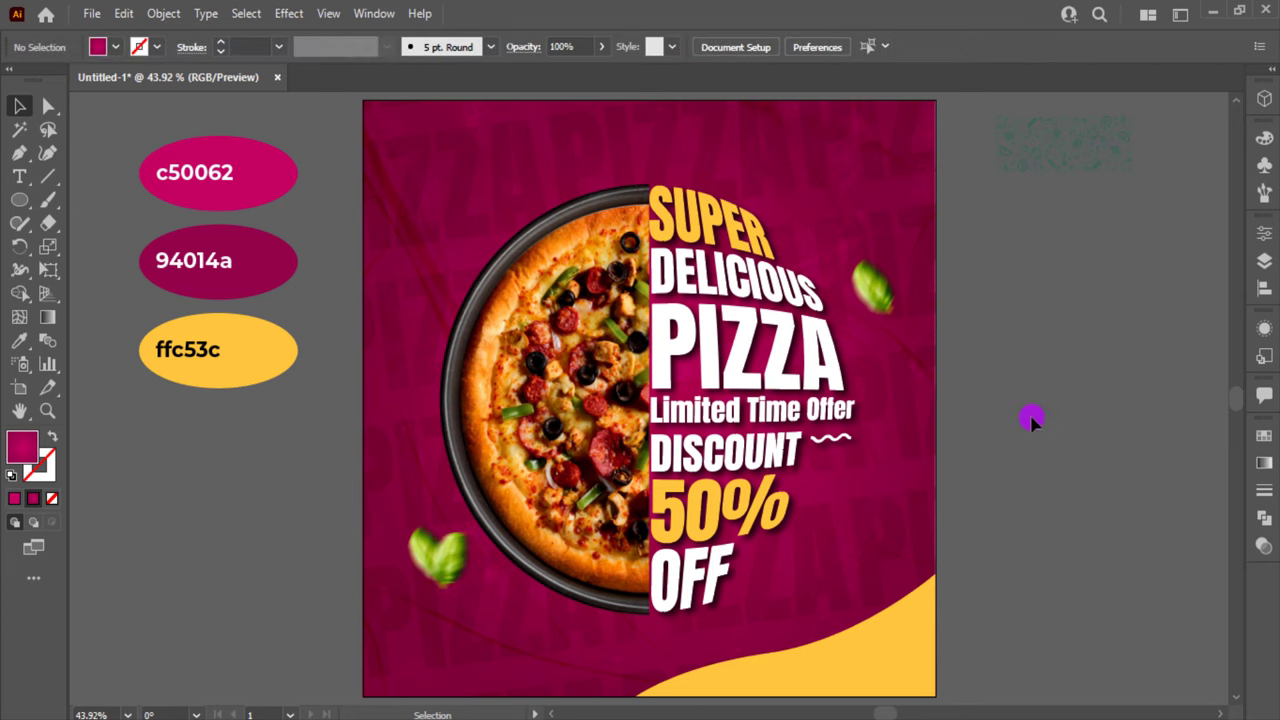
Type LOGO and place it, scaled down, in the poster's top-left corner
click(38, 177)
click(127, 471)
text(L)
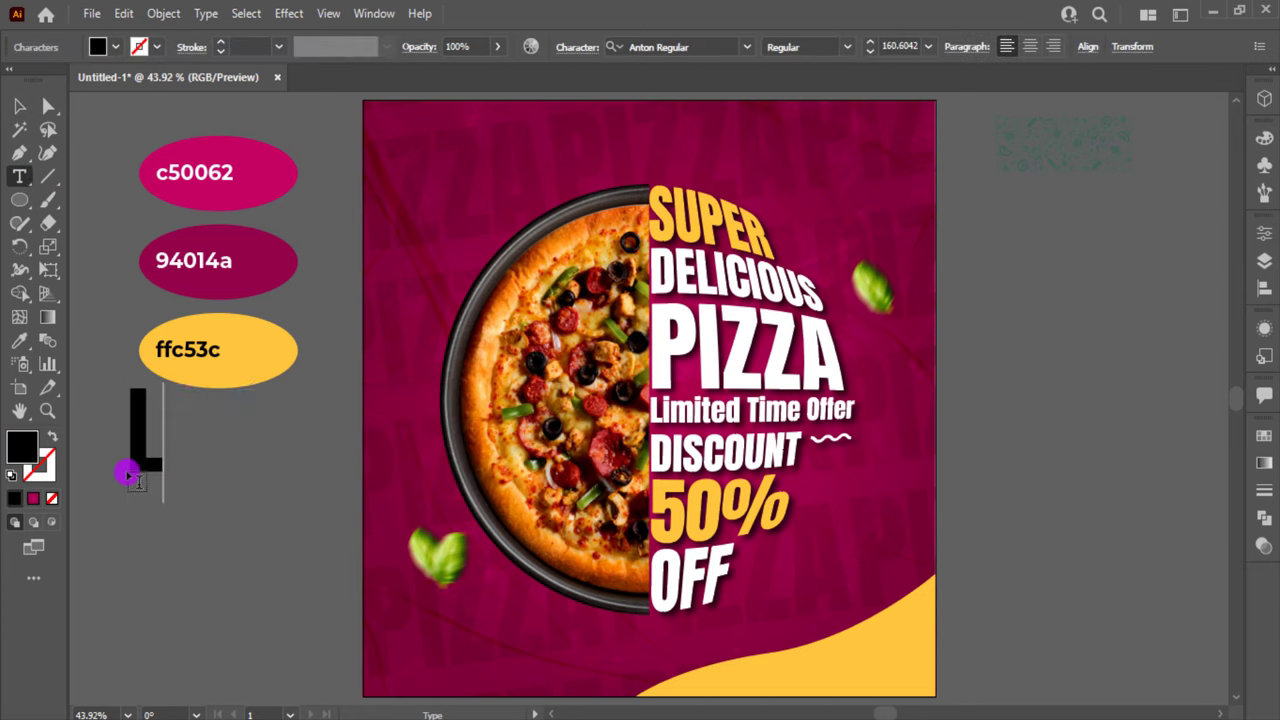
text(OGO)
click(16, 108)
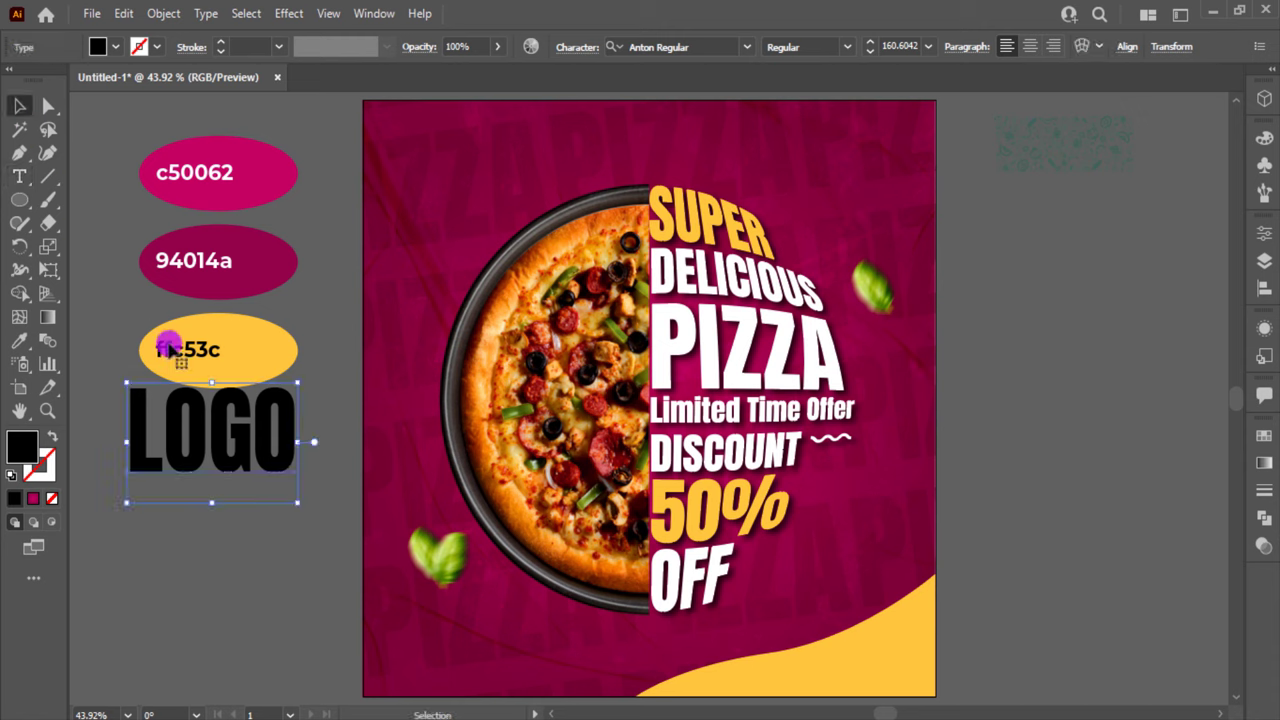
drag(241, 446, 486, 186)
mouse_move(535, 236)
mouse_down()
mouse_move(412, 150)
mouse_move(430, 146)
mouse_up()
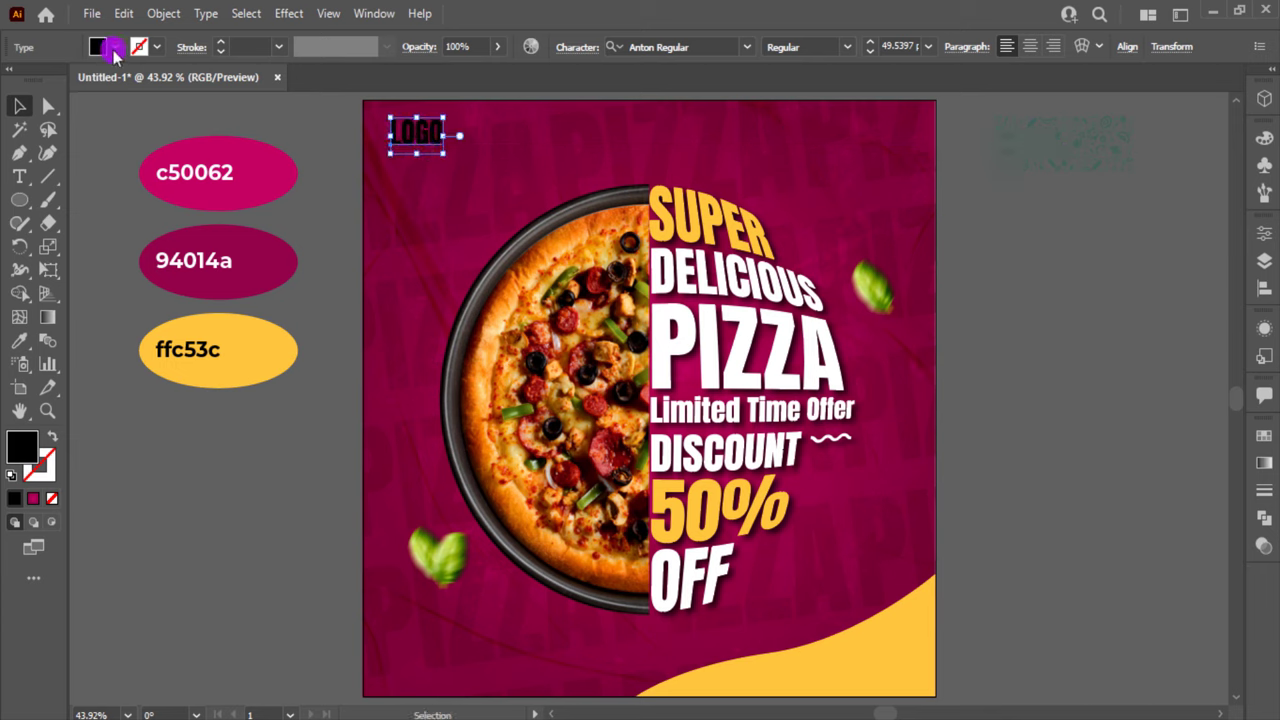
Fill the LOGO text with white
click(101, 55)
click(44, 93)
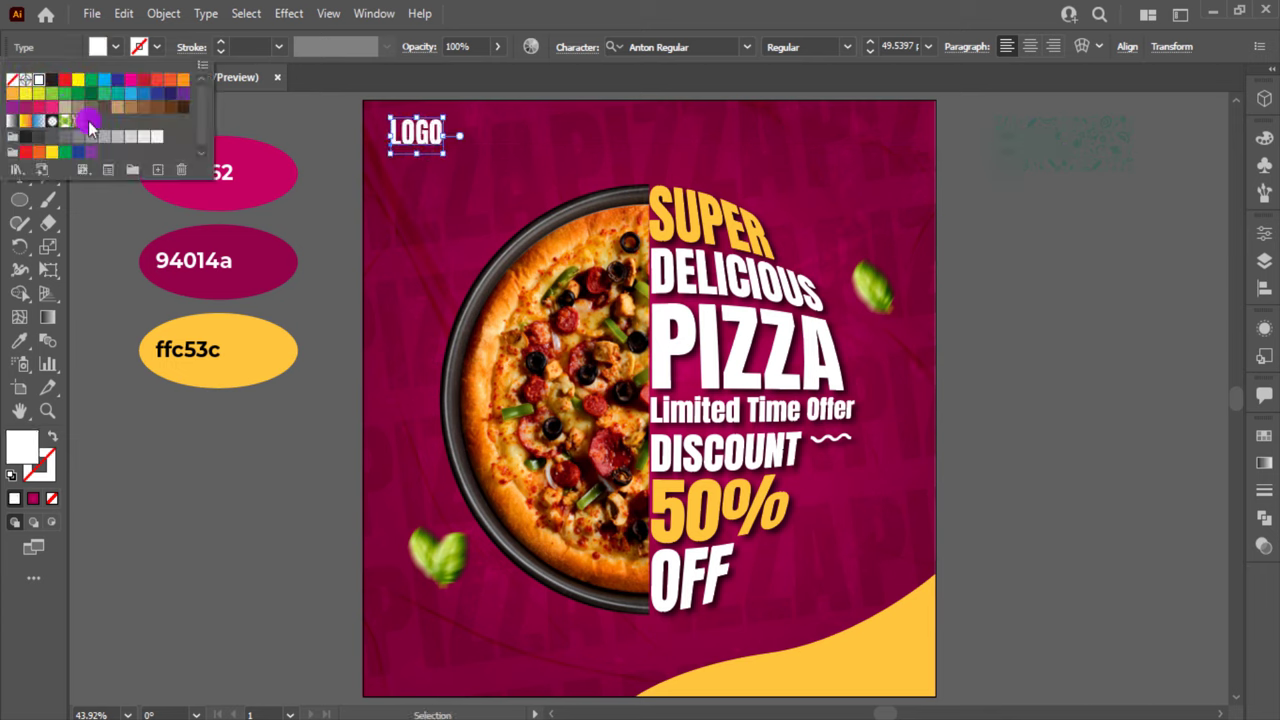
click(343, 296)
click(432, 139)
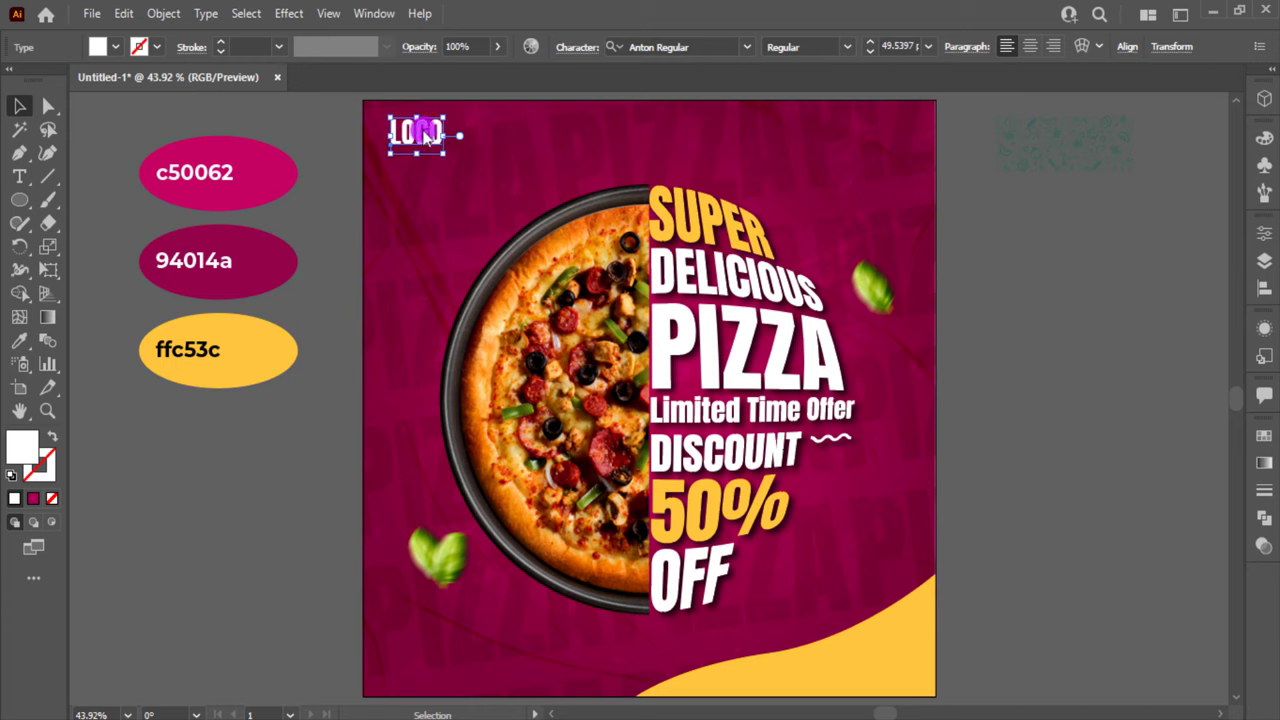
click(331, 277)
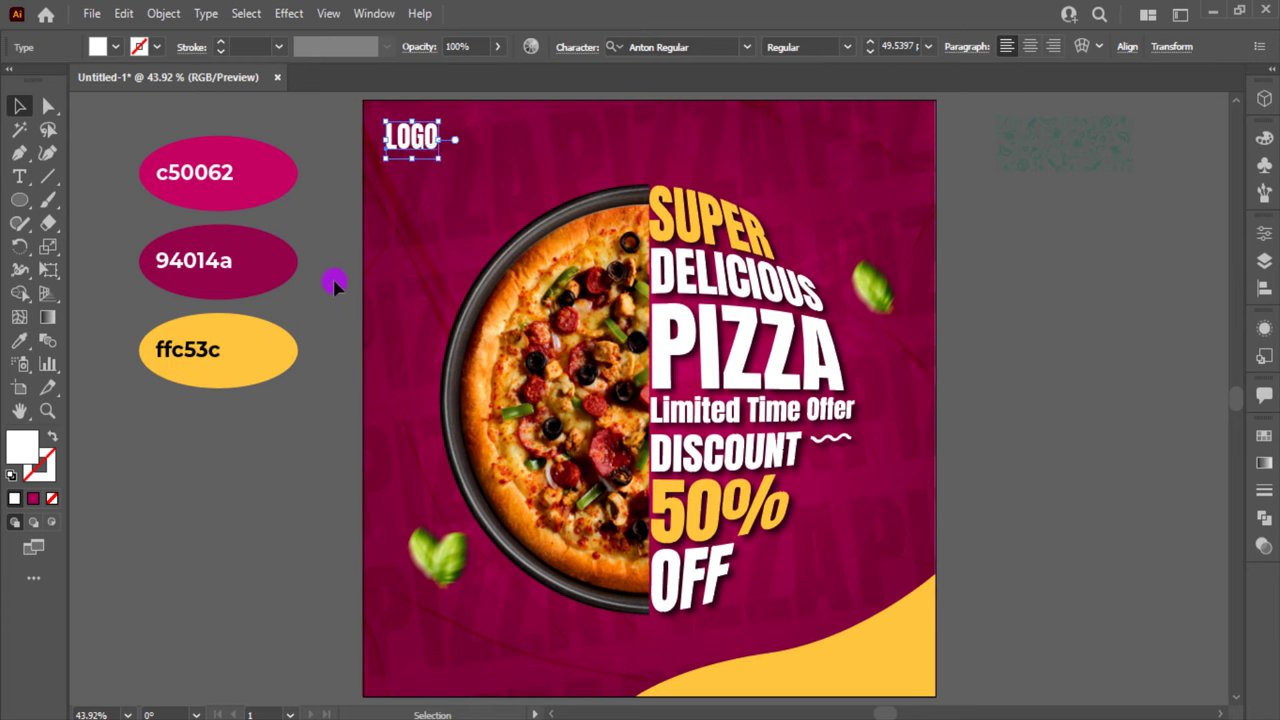
scroll(200, 240, down, 2)
Add 'Contact Us' in Montserrat ExtraBold and scale it down to about 22 pt
click(25, 183)
click(130, 563)
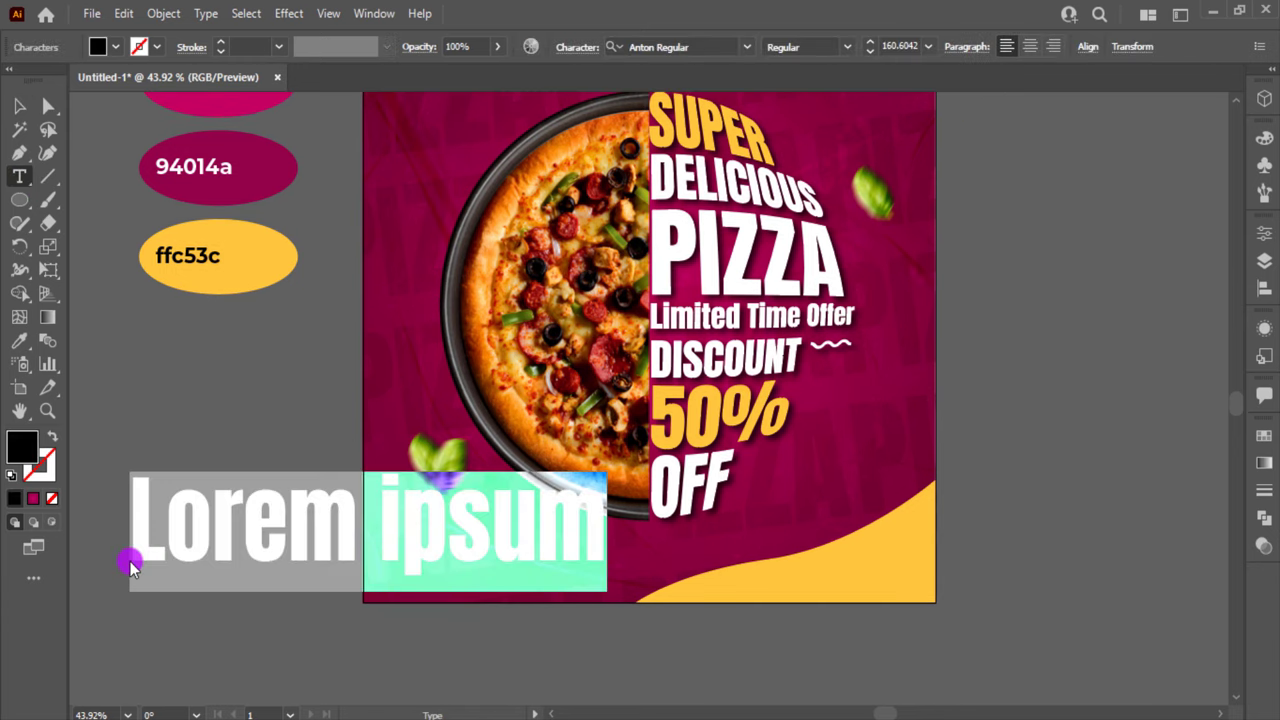
text(Contact)
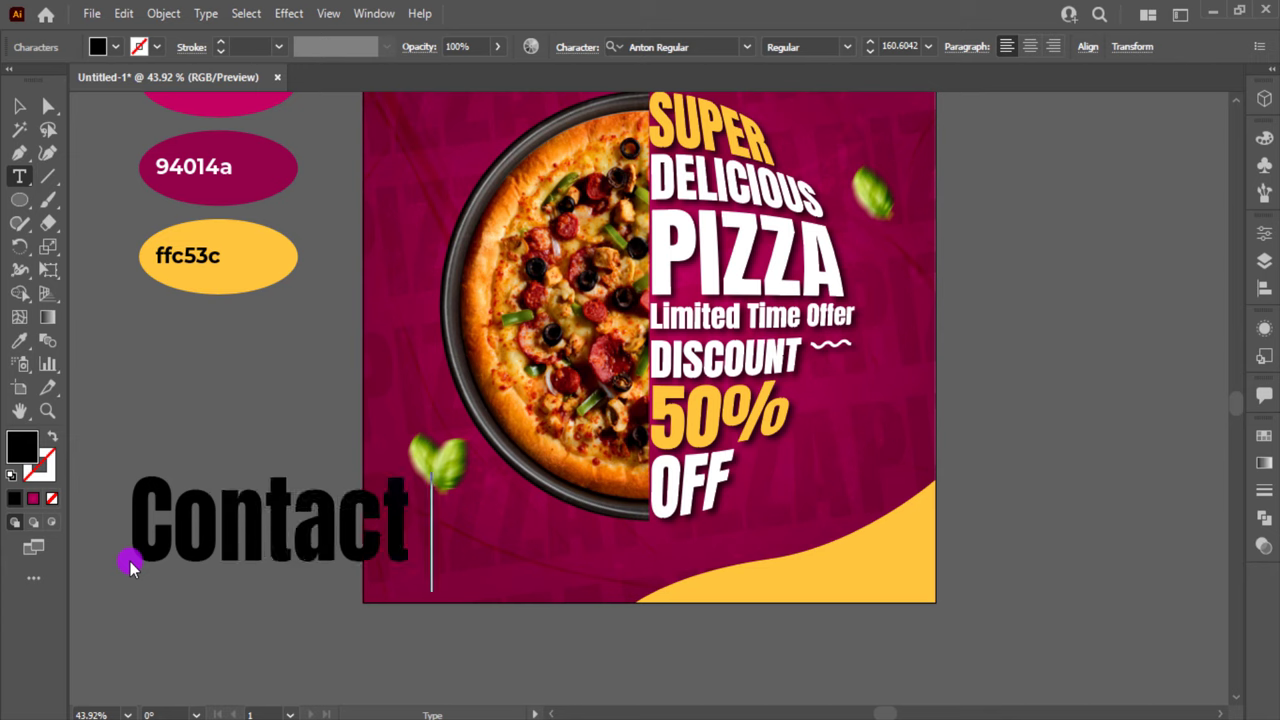
text( Us)
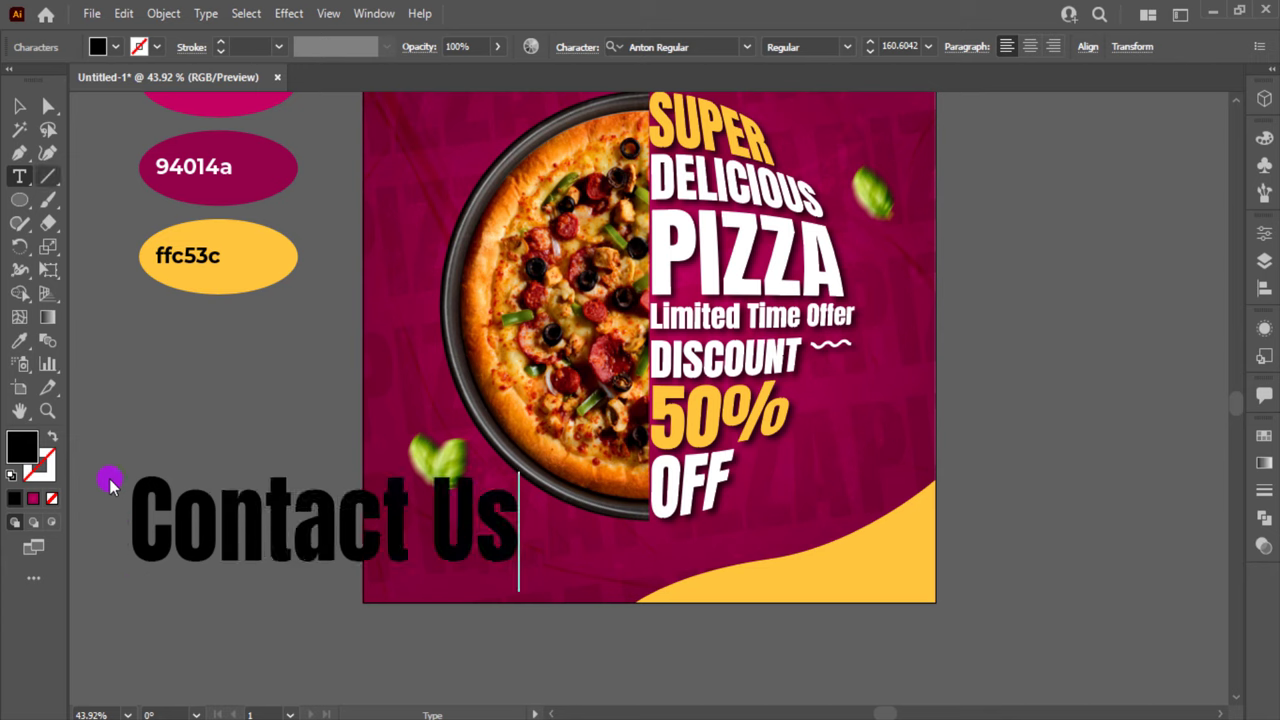
click(18, 107)
click(690, 45)
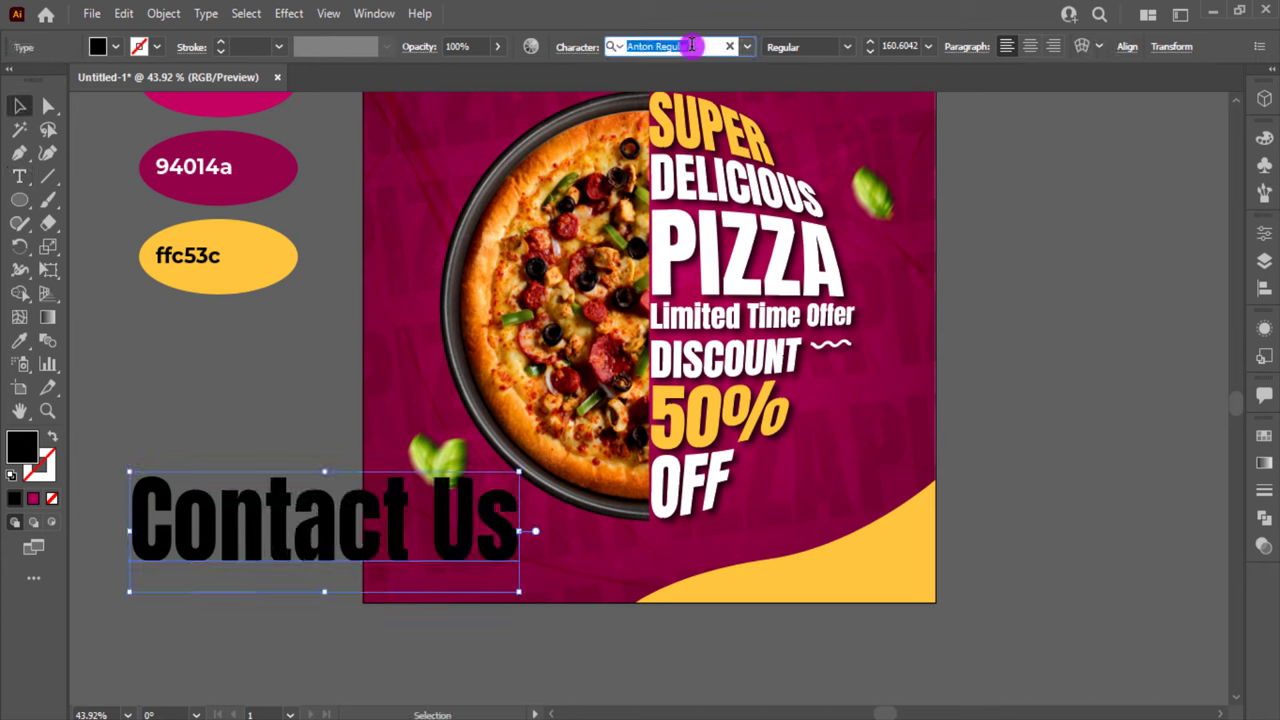
text(mon)
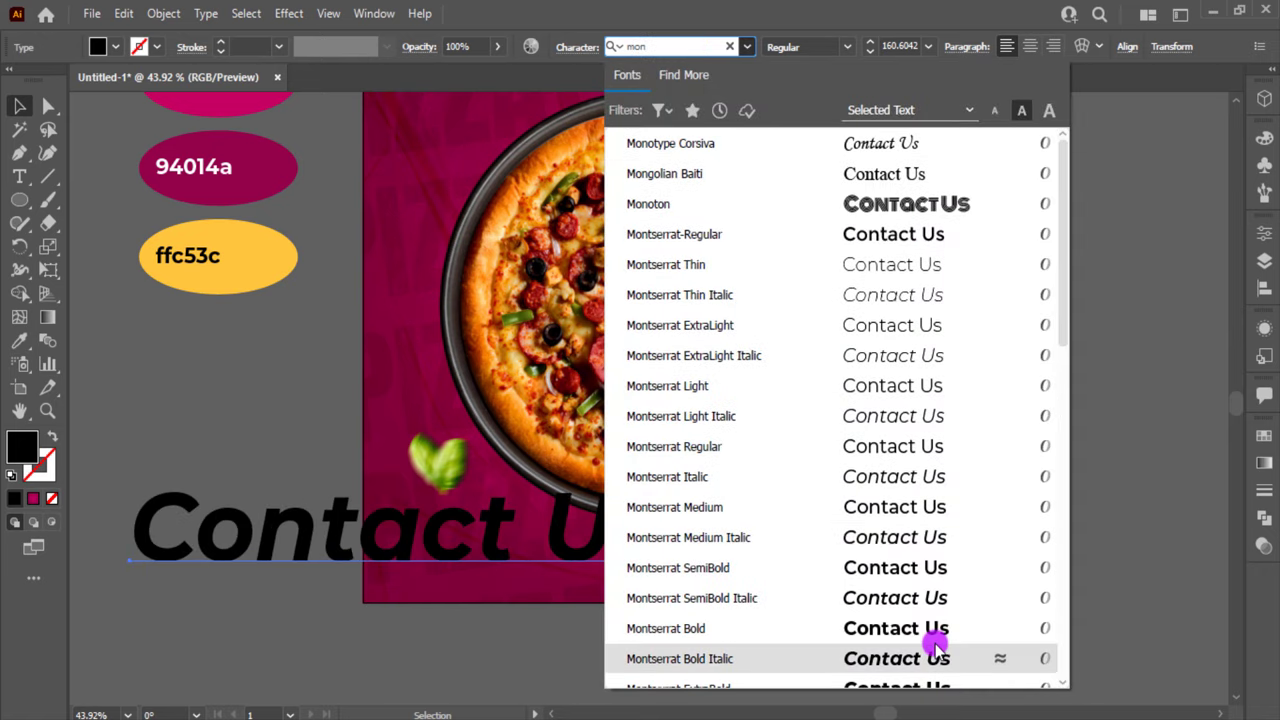
scroll(935, 645, down, 3)
click(930, 507)
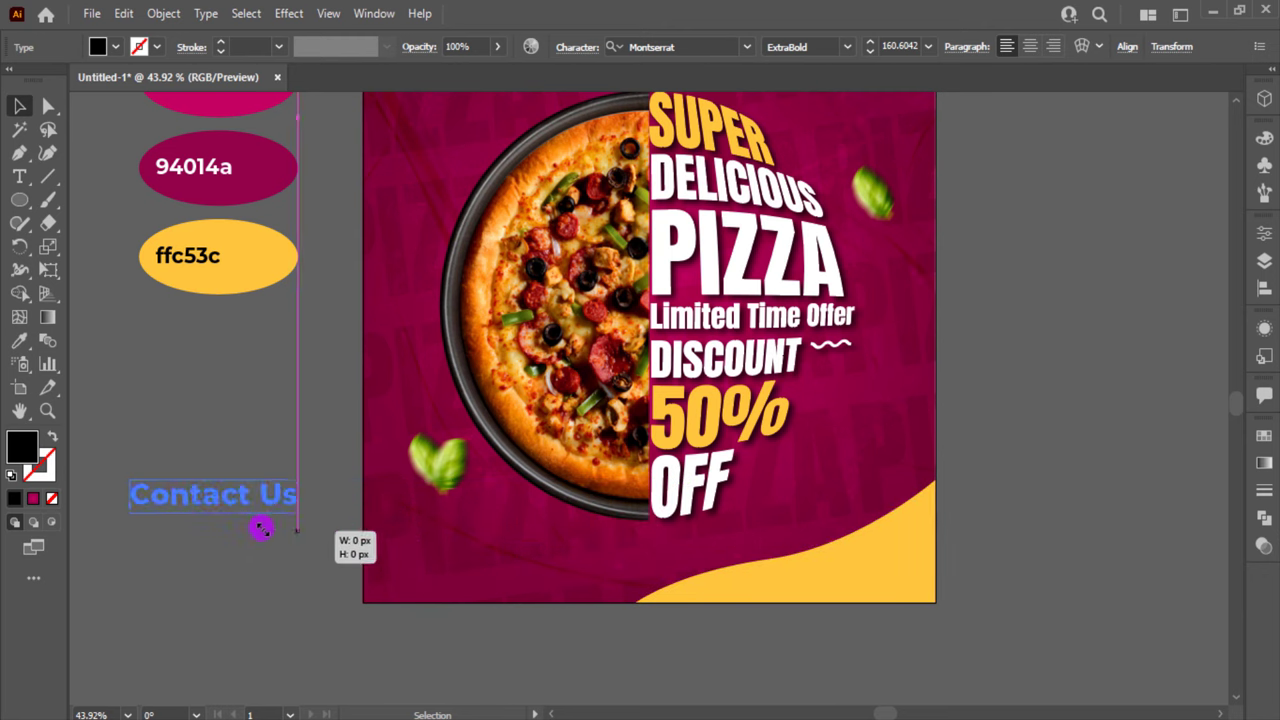
mouse_move(668, 583)
mouse_down()
mouse_move(206, 492)
mouse_move(450, 565)
mouse_up()
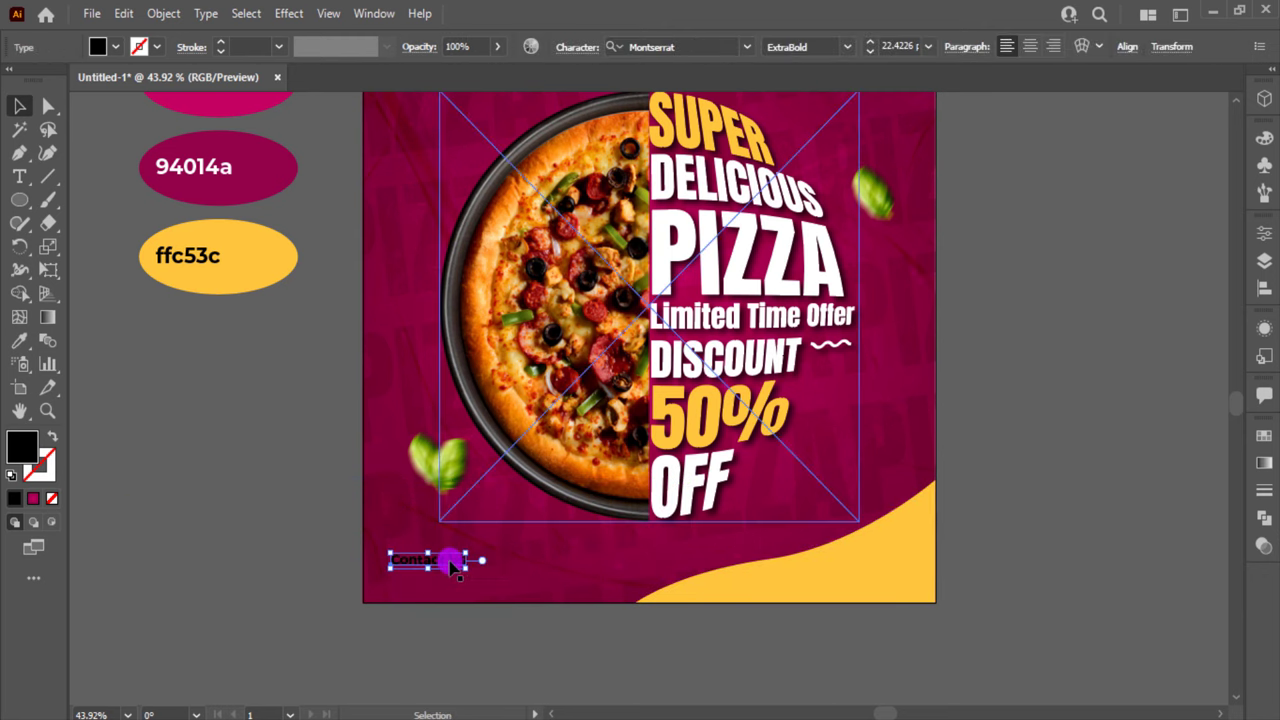
Duplicate Contact Us just below it and retype the copy as the phone number
scroll(445, 565, up, 3)
mouse_move(440, 572)
mouse_down()
mouse_move(440, 558)
mouse_move(435, 592)
mouse_up()
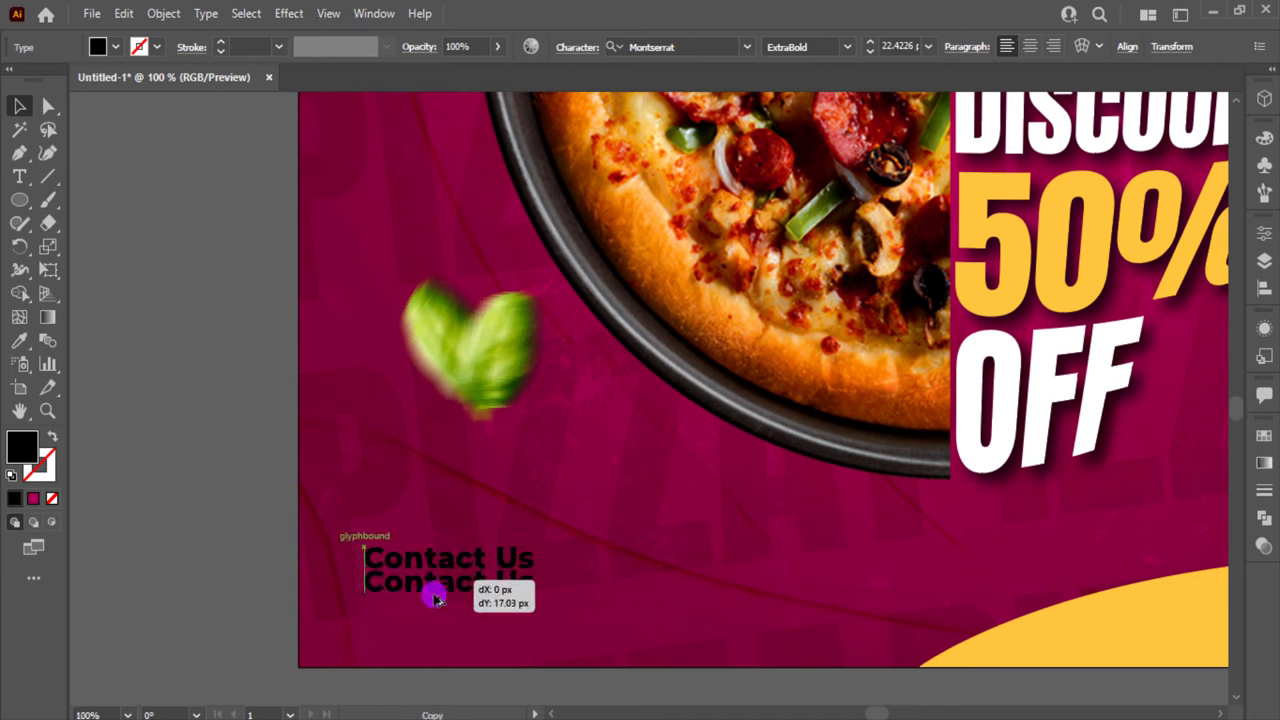
double_click(433, 591)
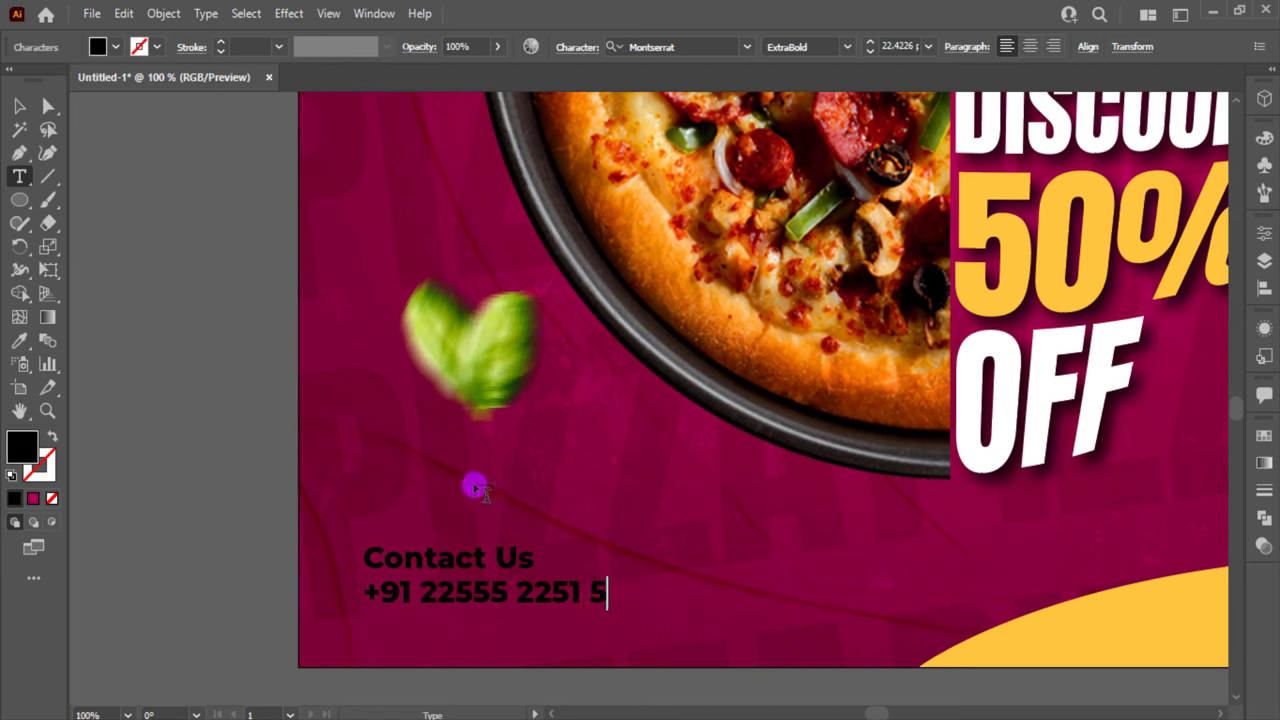
click(21, 108)
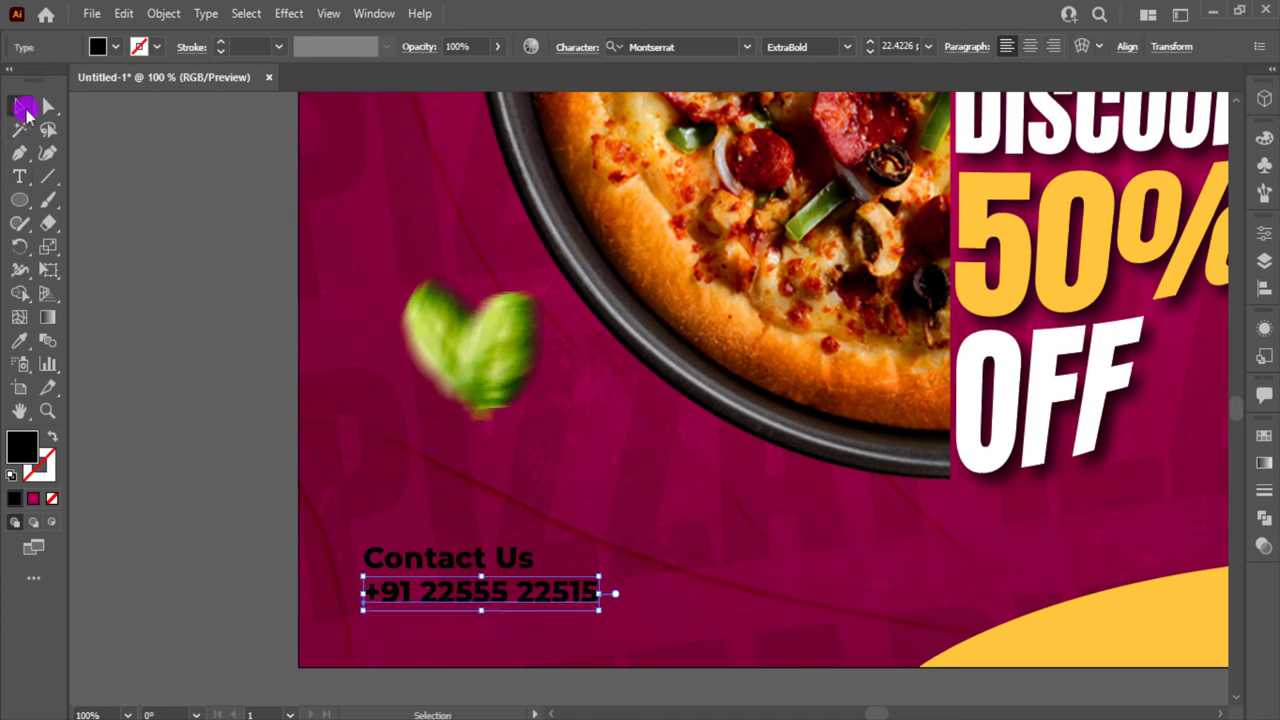
Make the phone-number line white and enlarge it
click(110, 47)
click(45, 85)
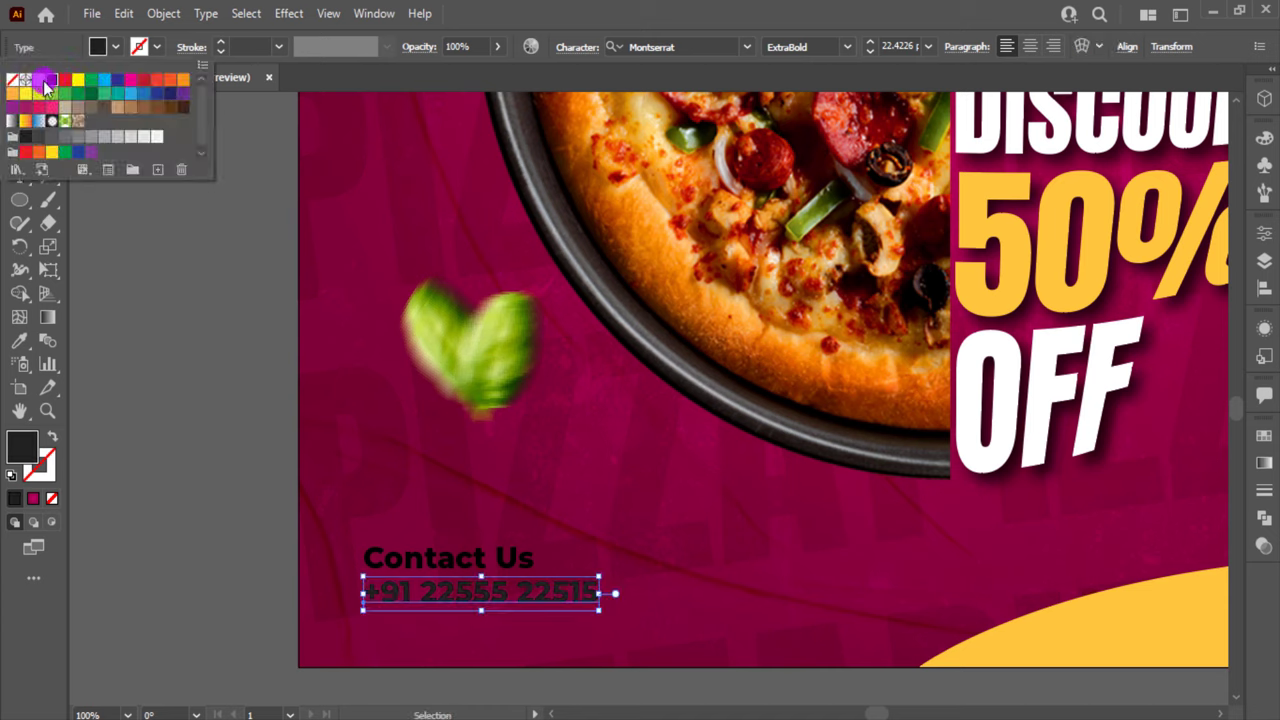
click(38, 80)
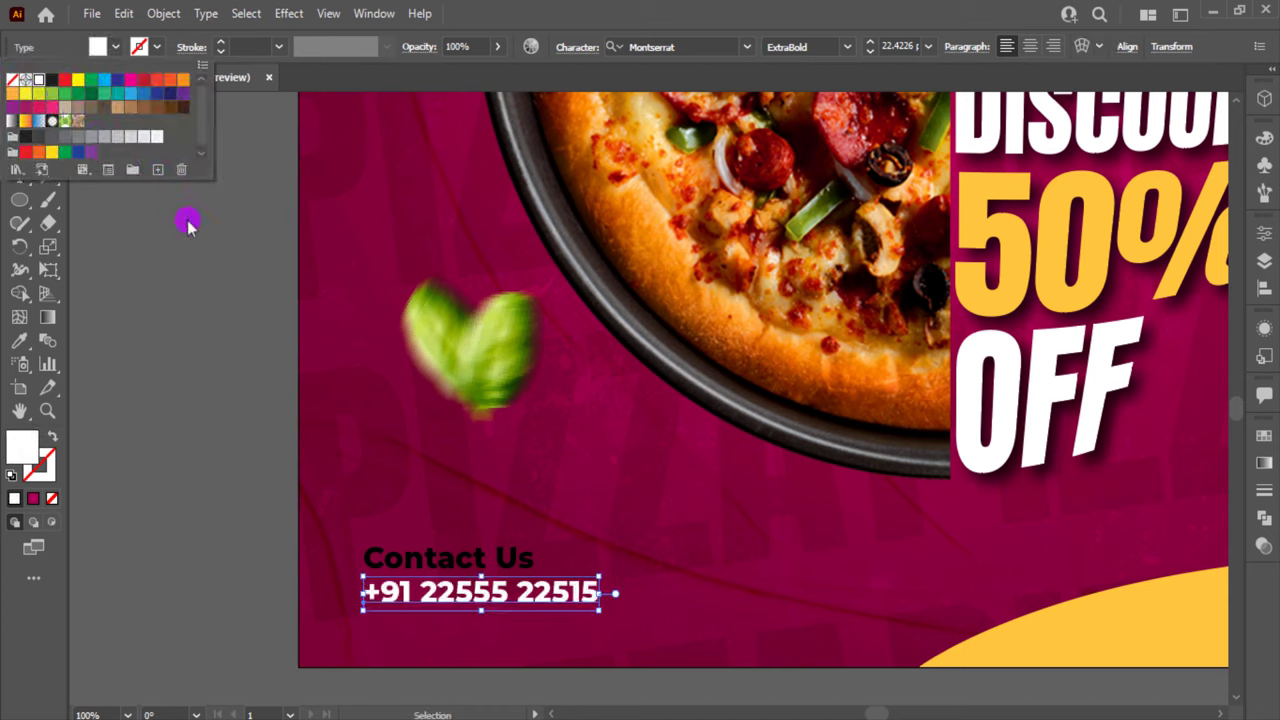
click(601, 613)
drag(598, 609, 676, 621)
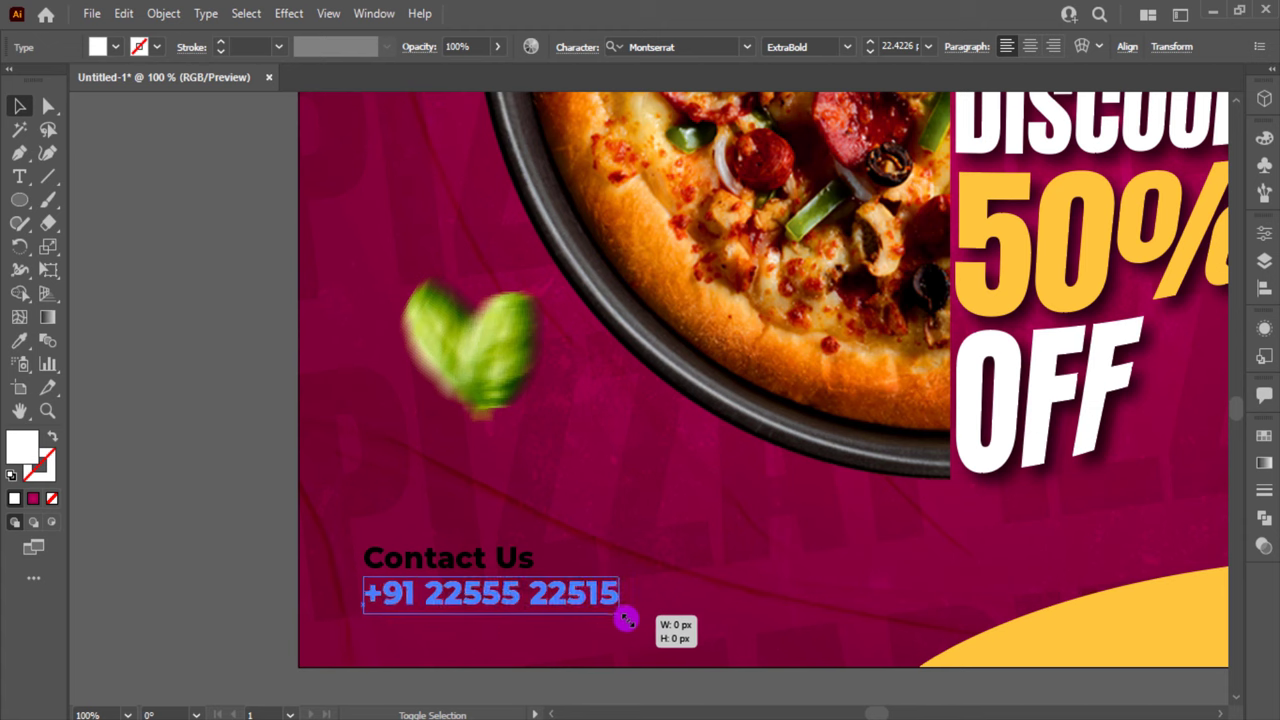
Colour Contact Us with the wave's yellow using the Eyedropper
click(487, 562)
key(i)
click(1055, 636)
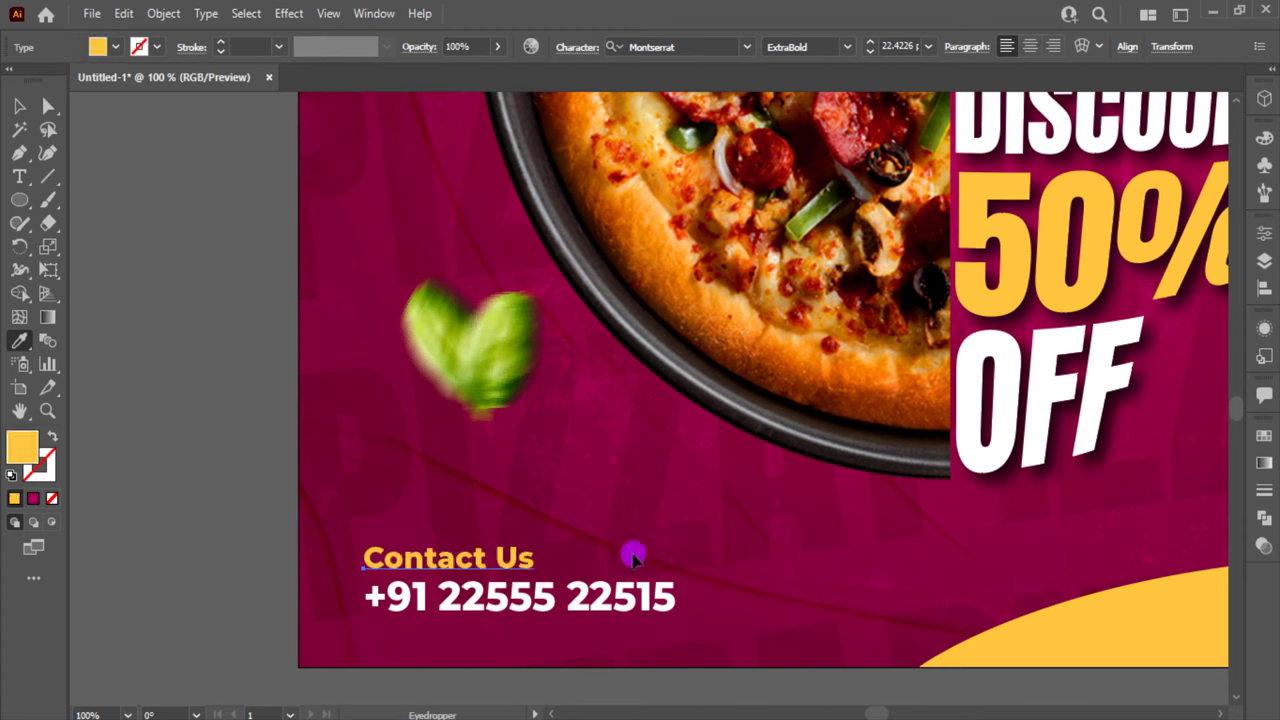
key(v)
click(427, 512)
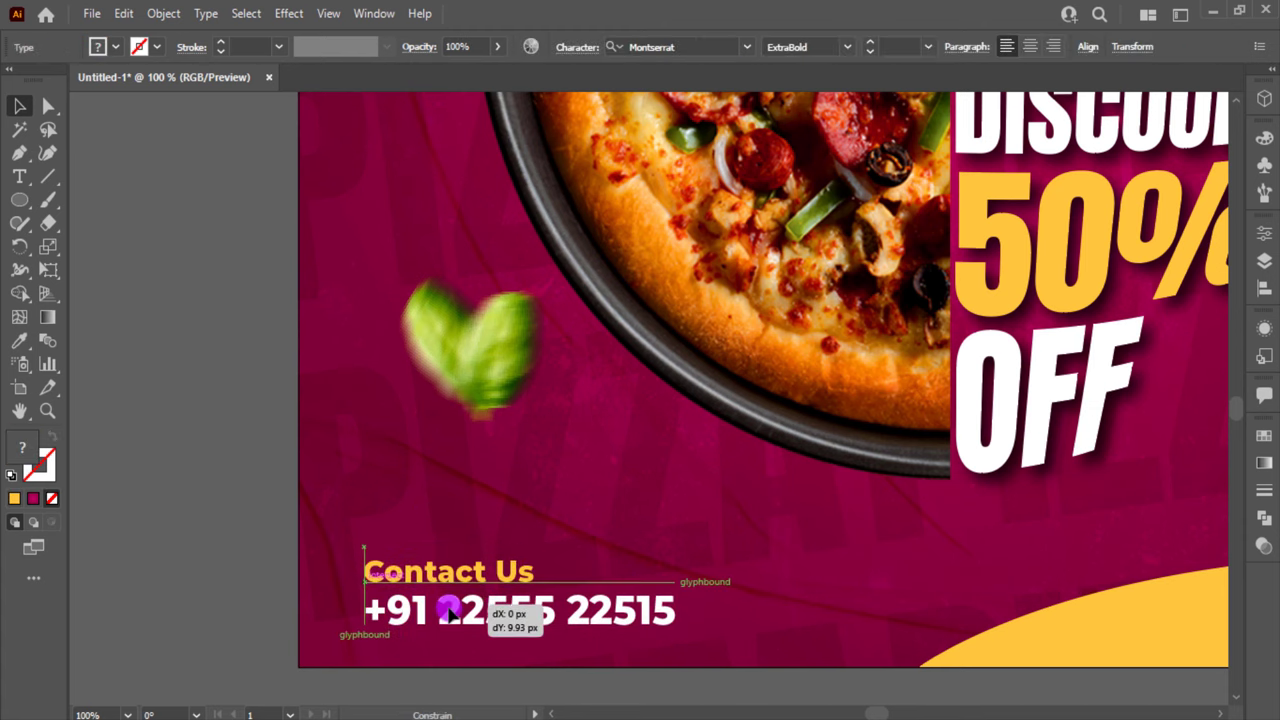
Nudge the contact text down slightly and cut the yellow wave shape
drag(449, 594, 449, 608)
click(243, 528)
scroll(243, 528, down, 2)
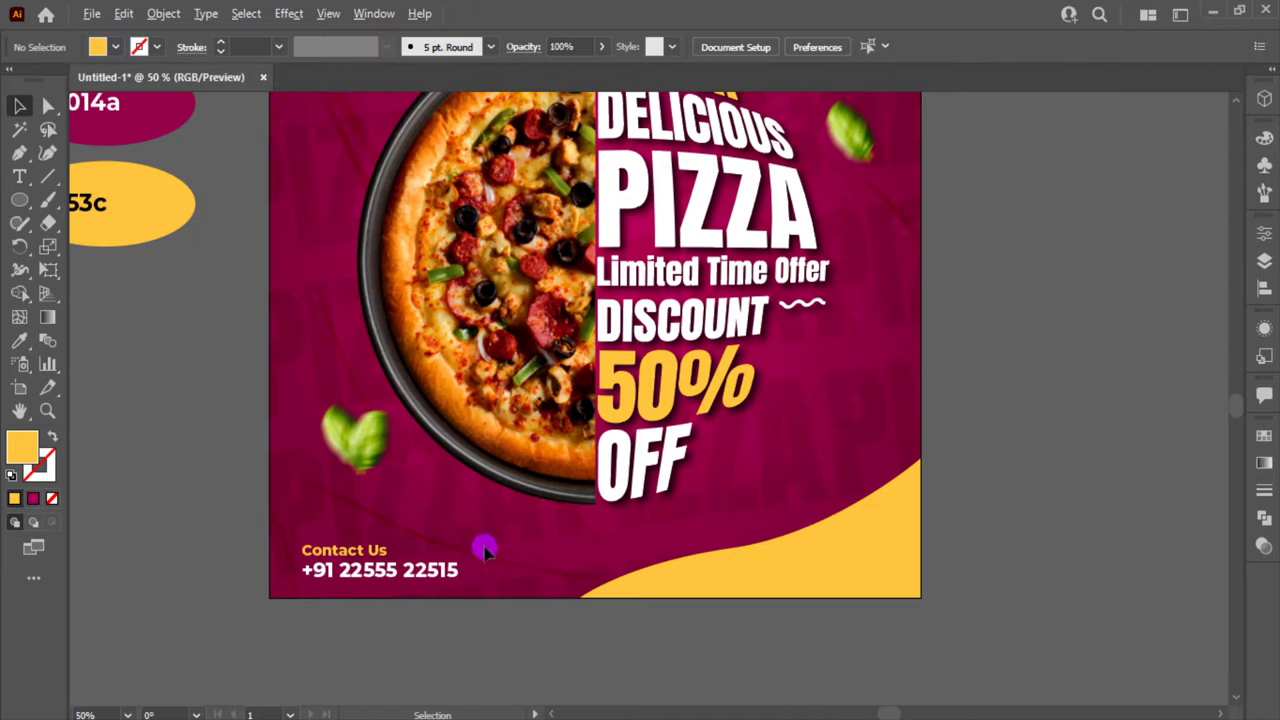
click(879, 570)
key(Delete)
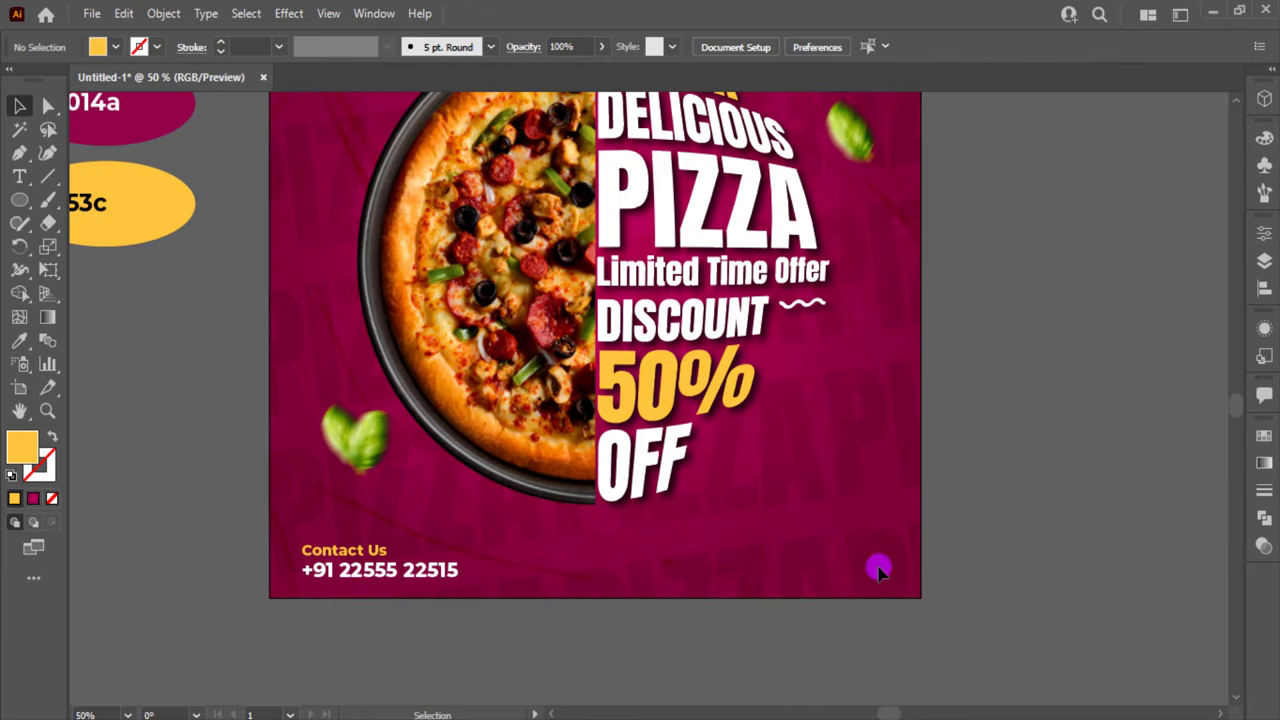
Paste the wave into the bottom-right corner in front of the magenta background and fit the poster
click(880, 565)
click(1045, 512)
key(ctrl+v)
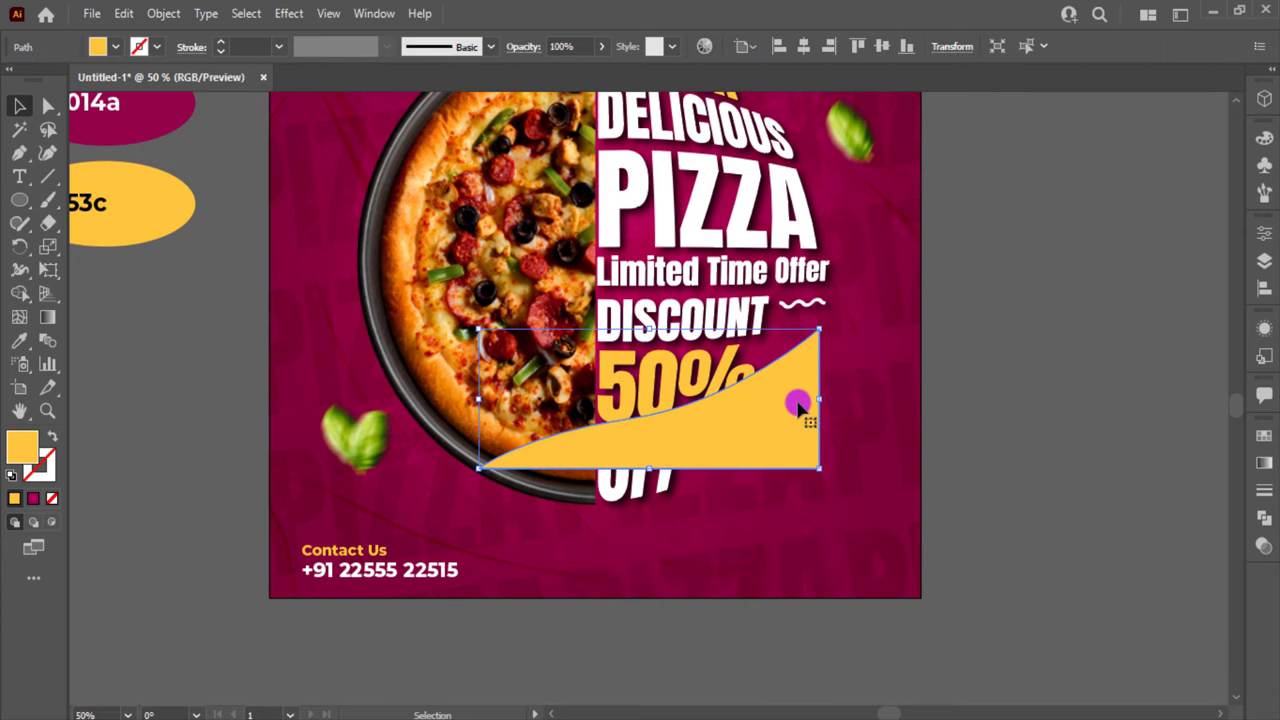
mouse_move(810, 436)
mouse_down()
mouse_move(838, 487)
mouse_move(897, 537)
mouse_up()
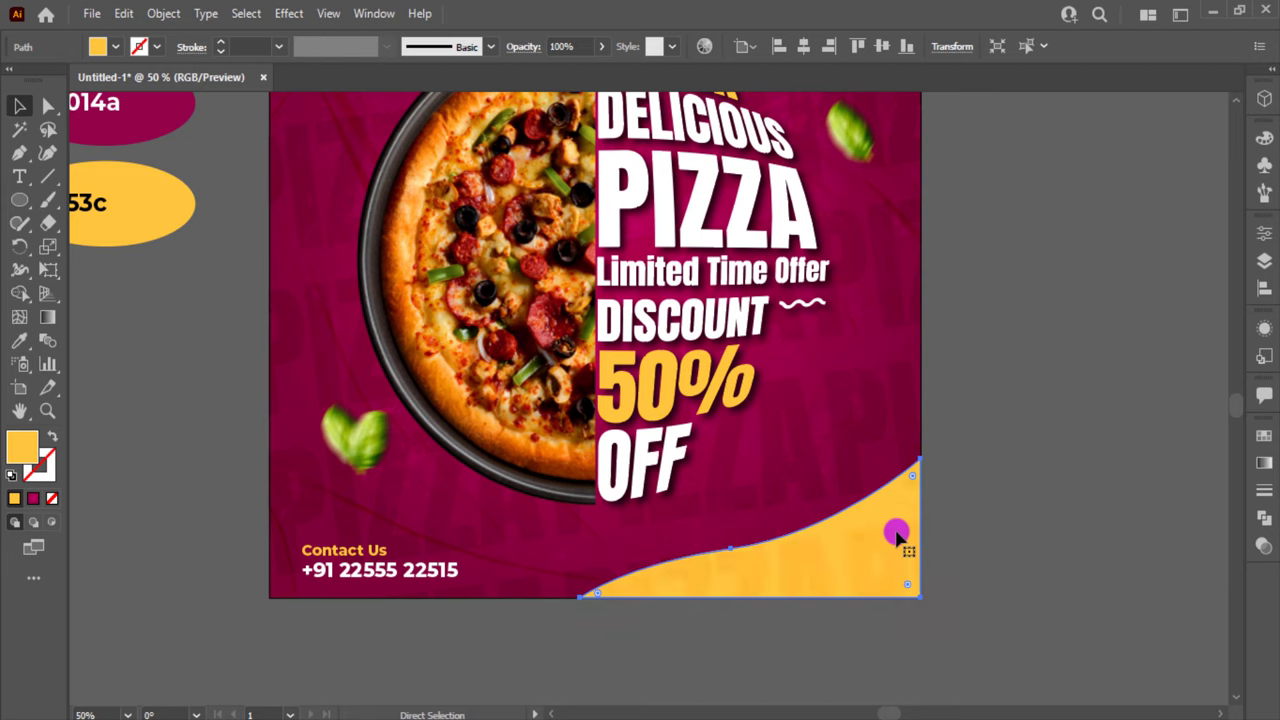
key(ctrl+shift+bracketleft)
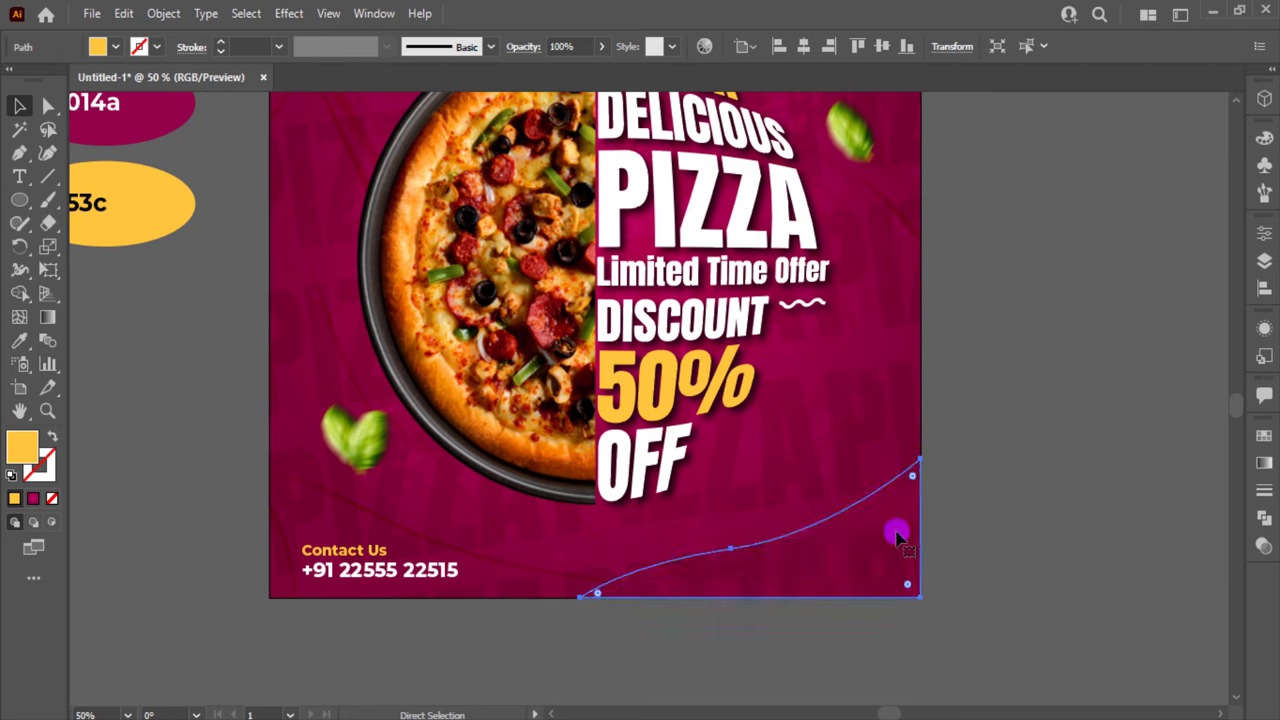
key(ctrl+bracketright)
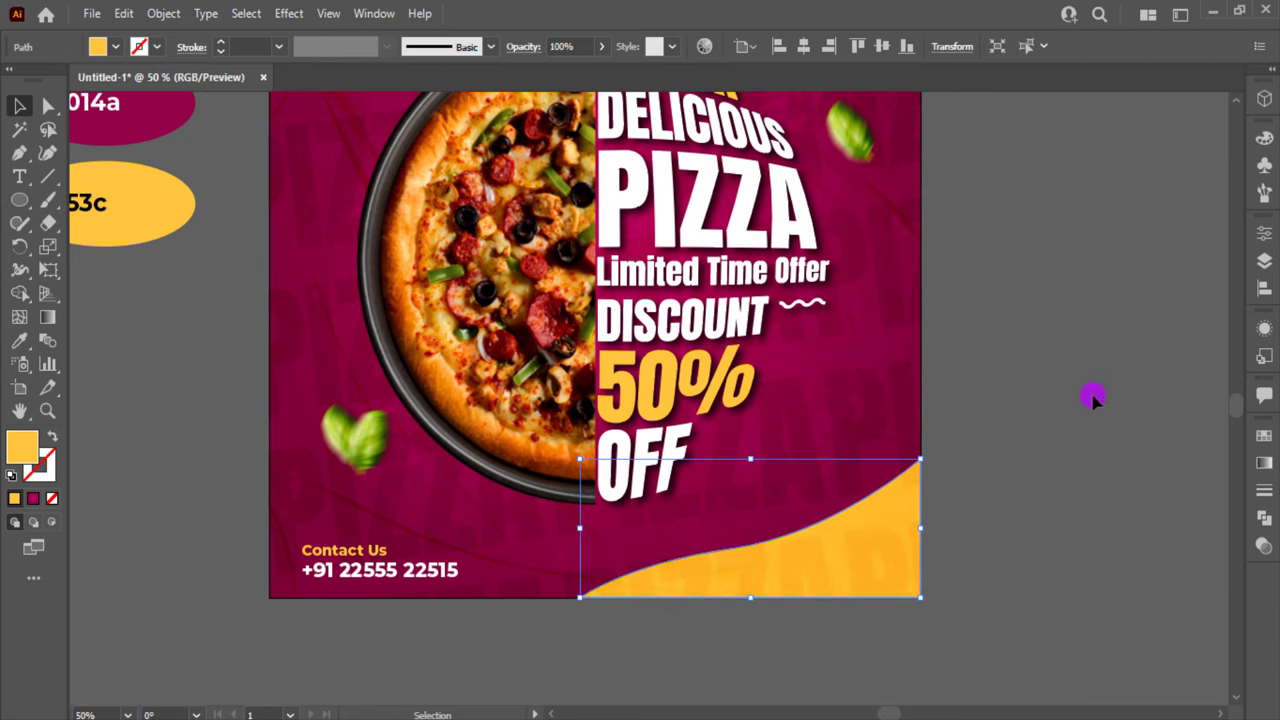
click(1146, 357)
key(ctrl+0)
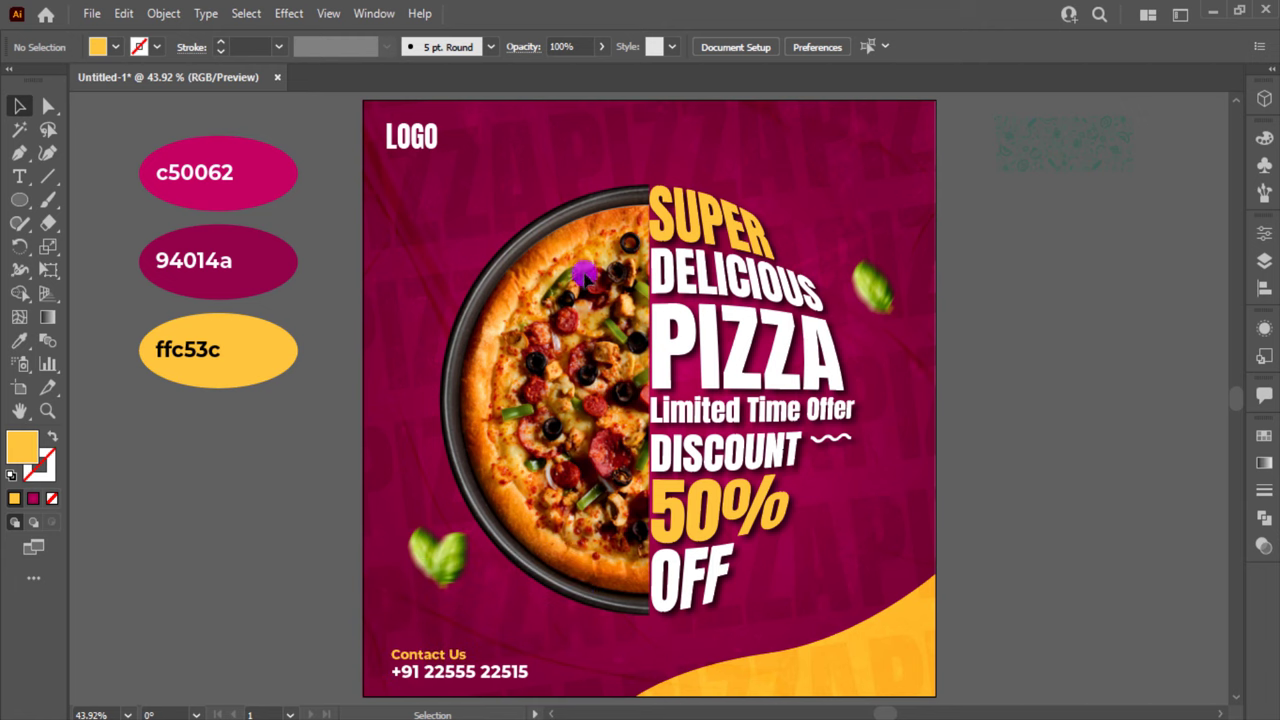
Draw a small rectangle on the bottom-right yellow wave and fill it with 94014a
right_click(20, 197)
click(96, 196)
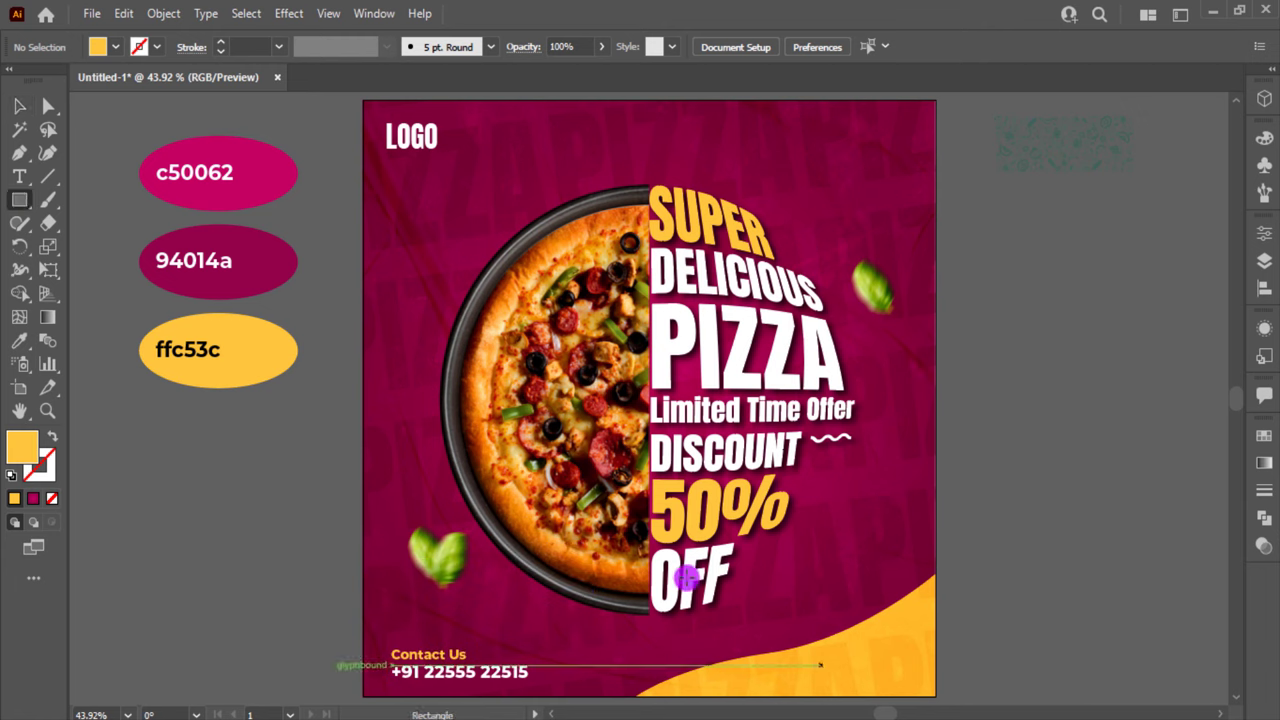
drag(820, 665, 922, 688)
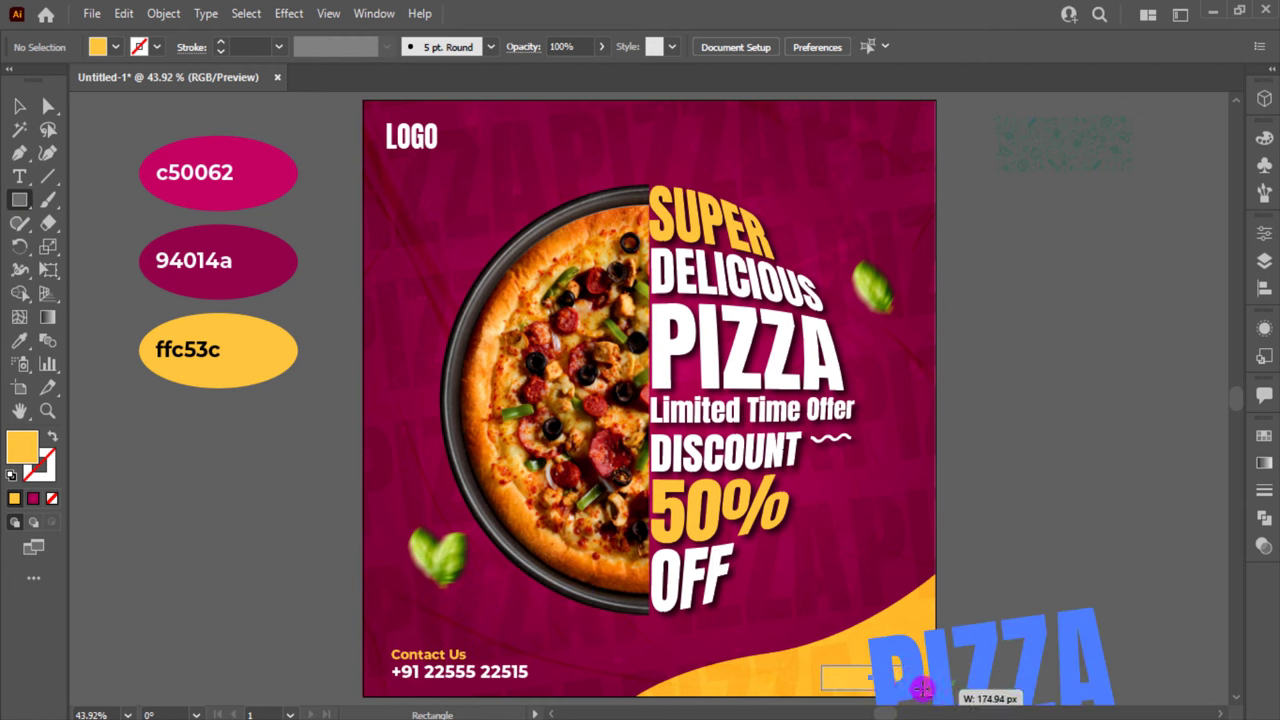
key(i)
click(262, 195)
click(257, 262)
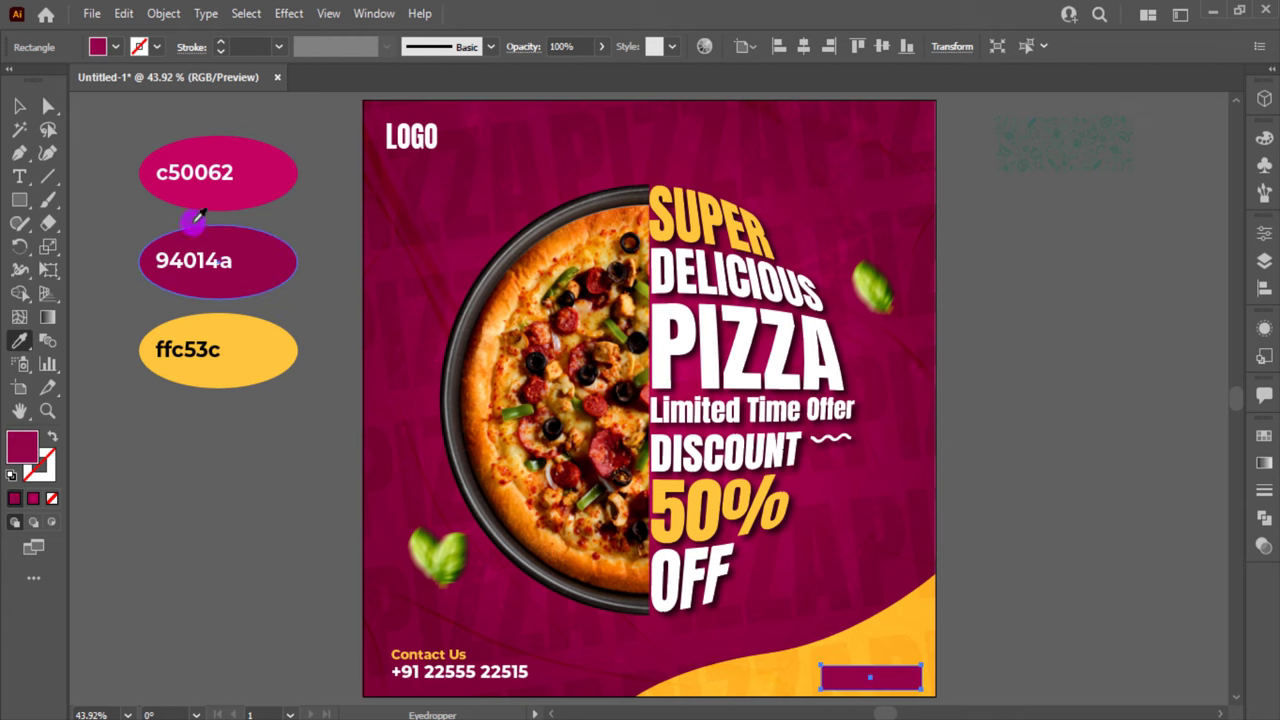
click(20, 108)
Move the rectangle up, widen it leftward, and round its corners into a pill
key(ctrl+plus)
key(ctrl+plus)
key(ctrl+plus)
scroll(800, 583, down, 1)
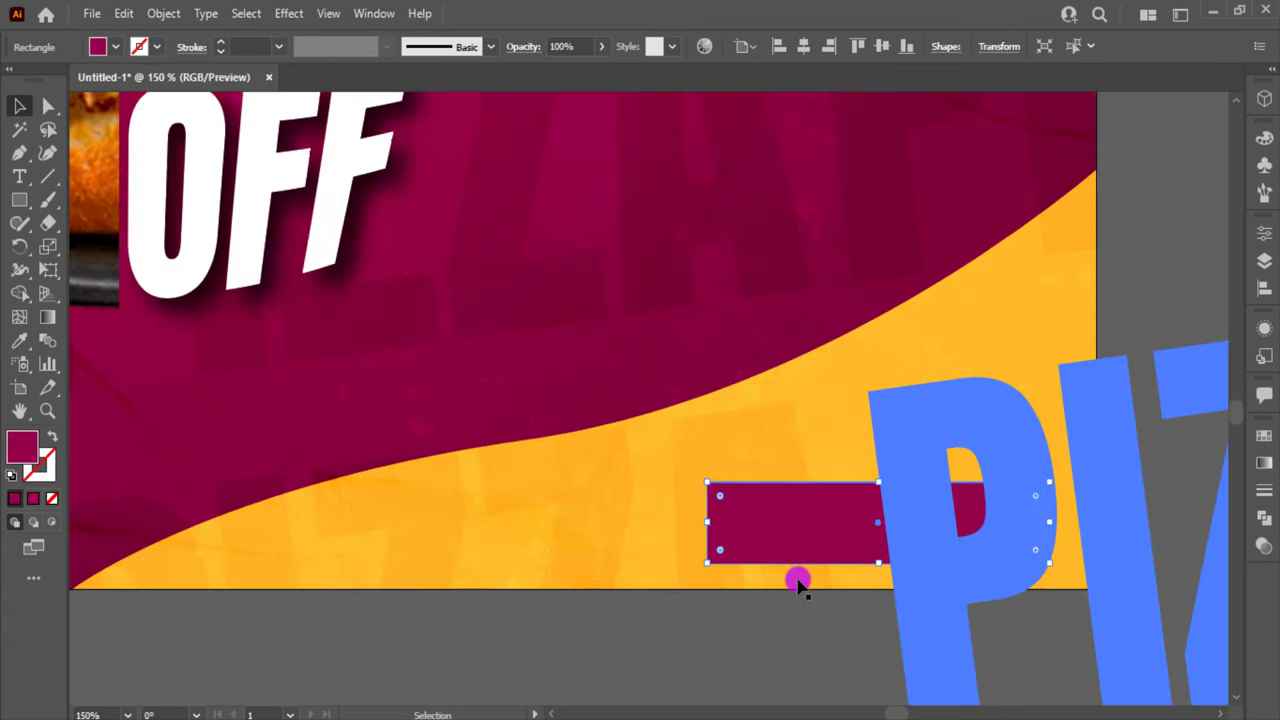
drag(800, 583, 890, 610)
key(ctrl+minus)
key(ctrl+minus)
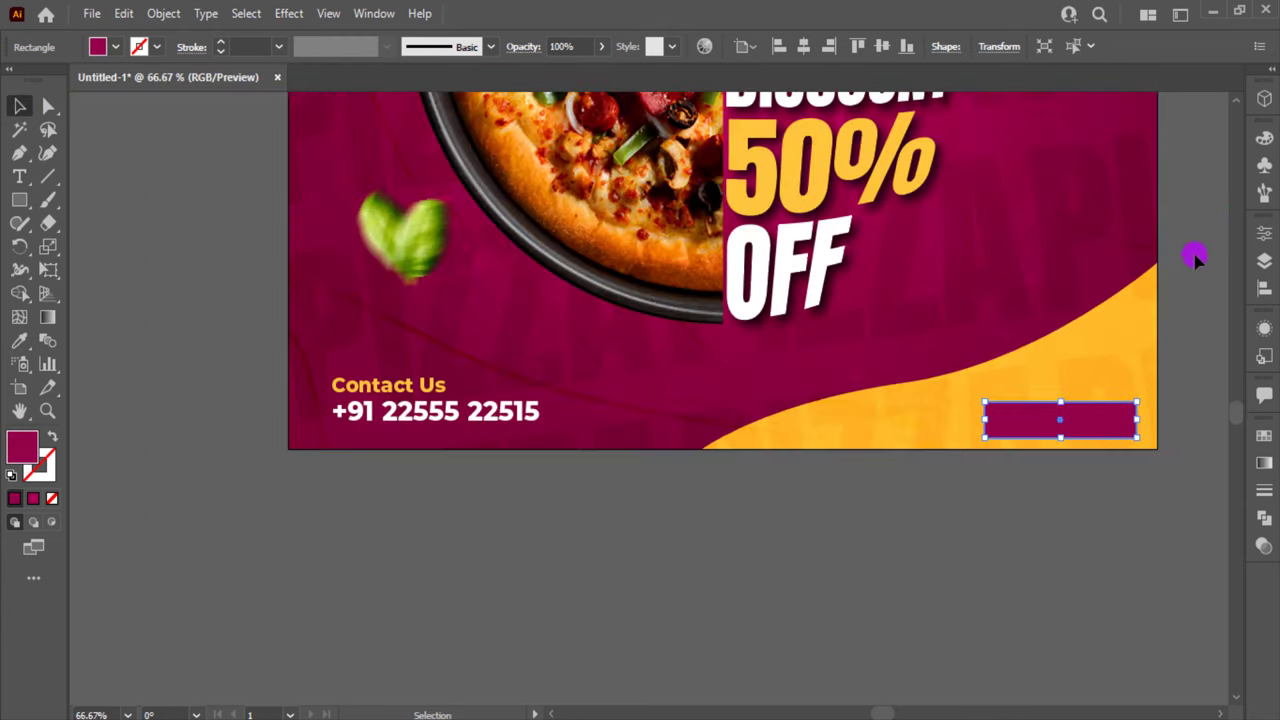
click(1130, 318)
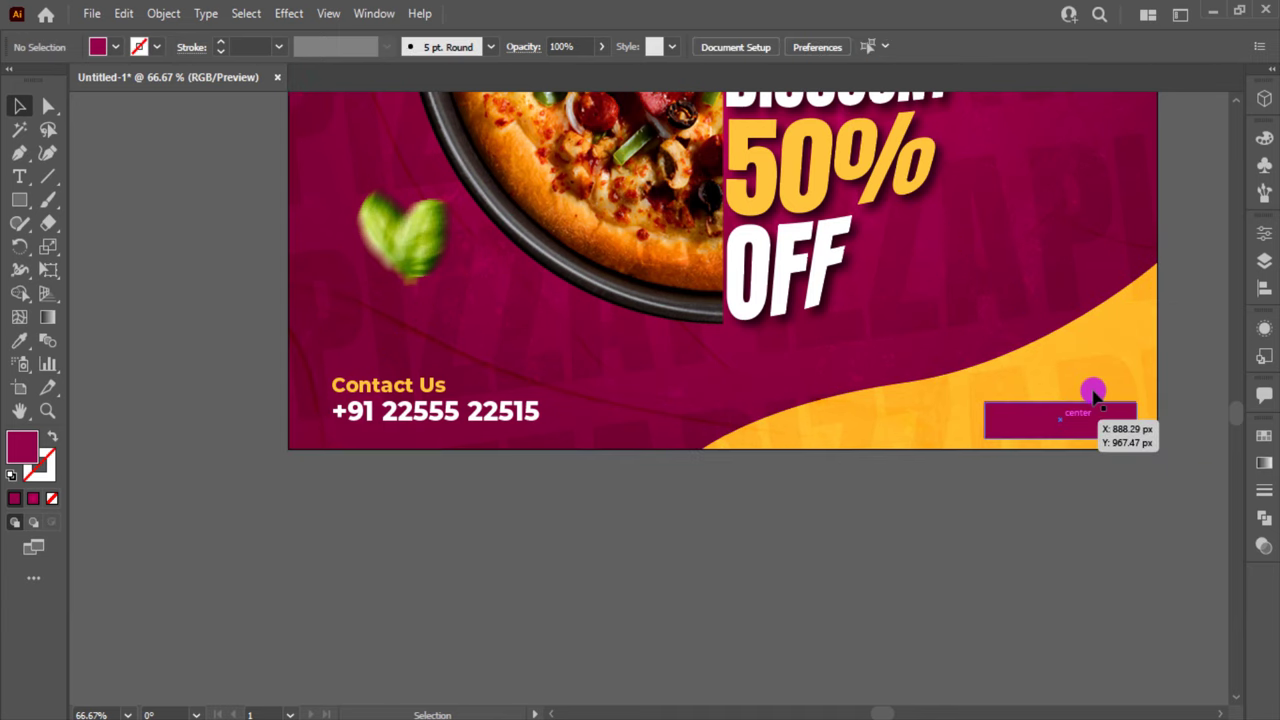
drag(1085, 416, 1080, 397)
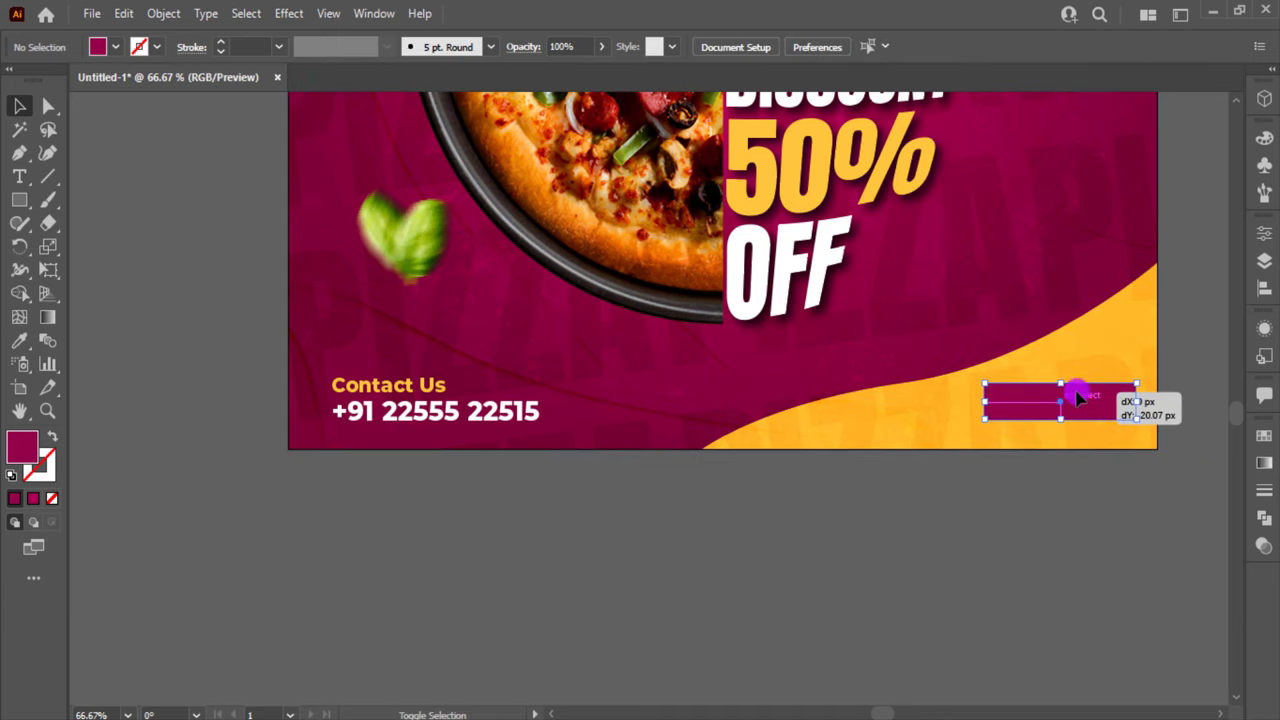
mouse_move(985, 420)
mouse_down()
mouse_move(966, 427)
mouse_move(1094, 449)
mouse_move(1054, 385)
mouse_up()
click(1090, 473)
click(1000, 466)
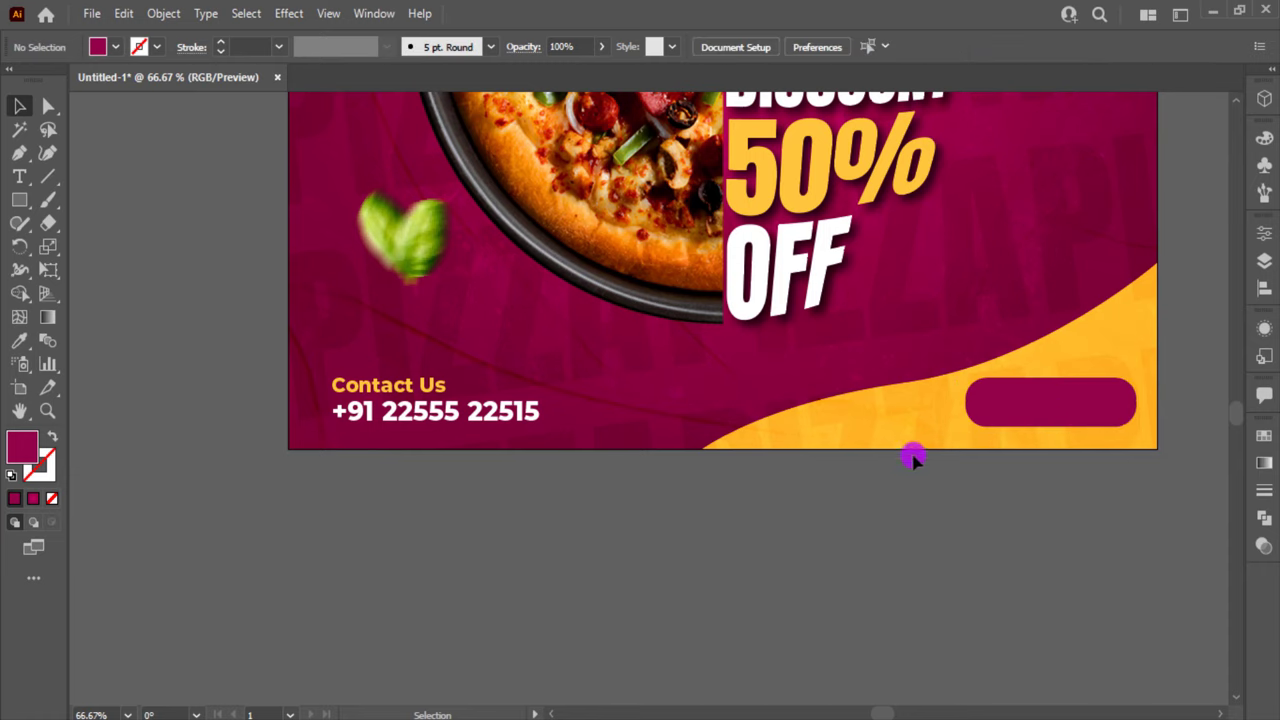
Copy the Contact Us text onto the pill, bring it to front, and retype it as ORDER NOW
drag(386, 382, 1077, 417)
right_click(1080, 424)
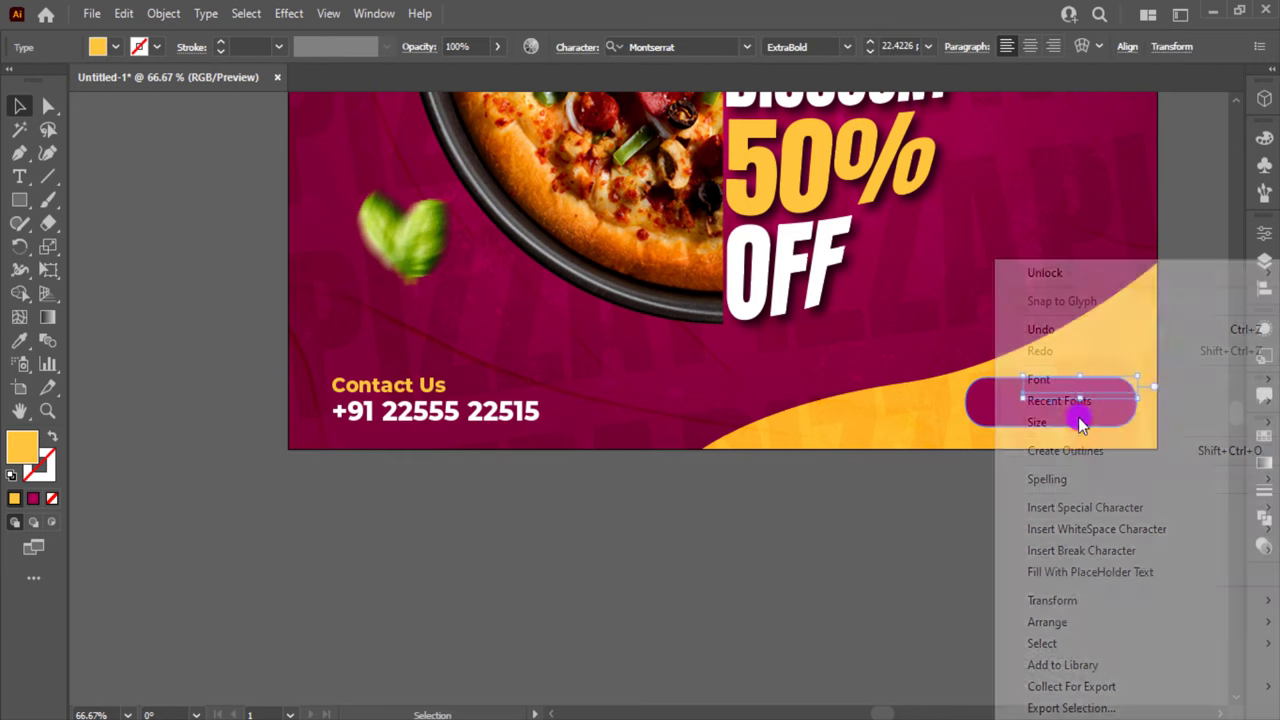
mouse_move(1047, 622)
click(897, 622)
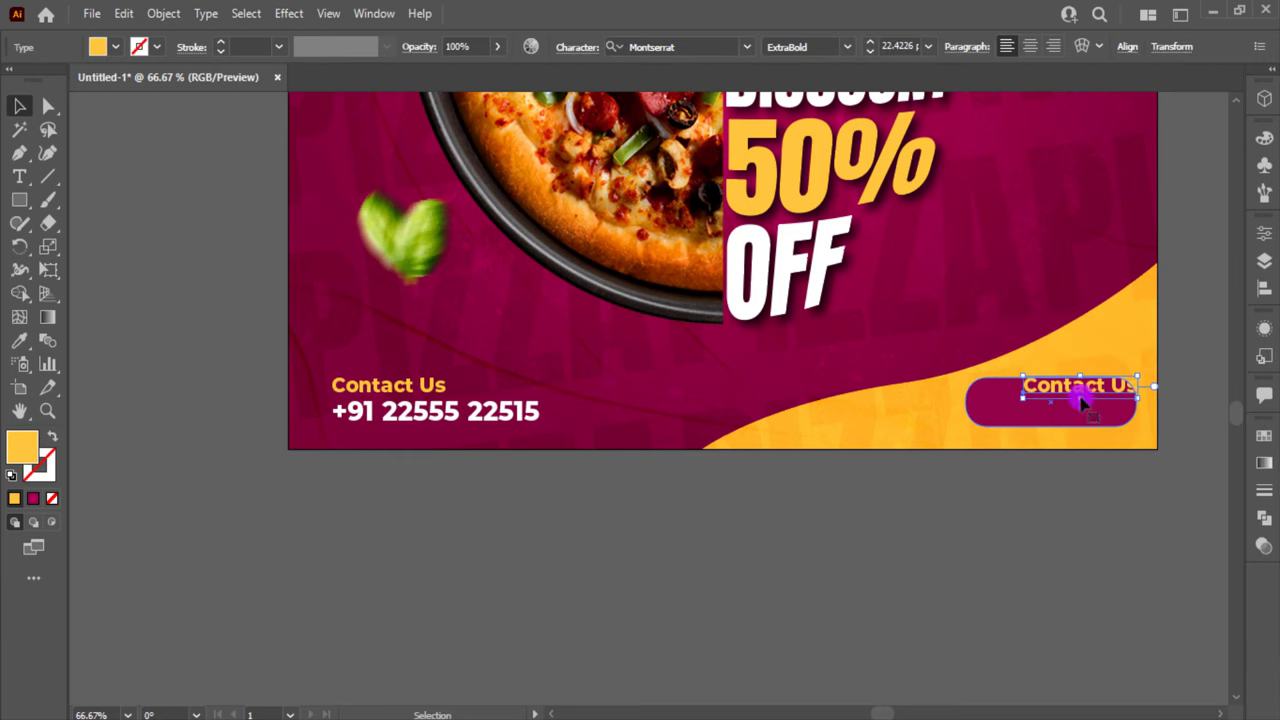
drag(1080, 400, 1050, 408)
triple_click(1050, 405)
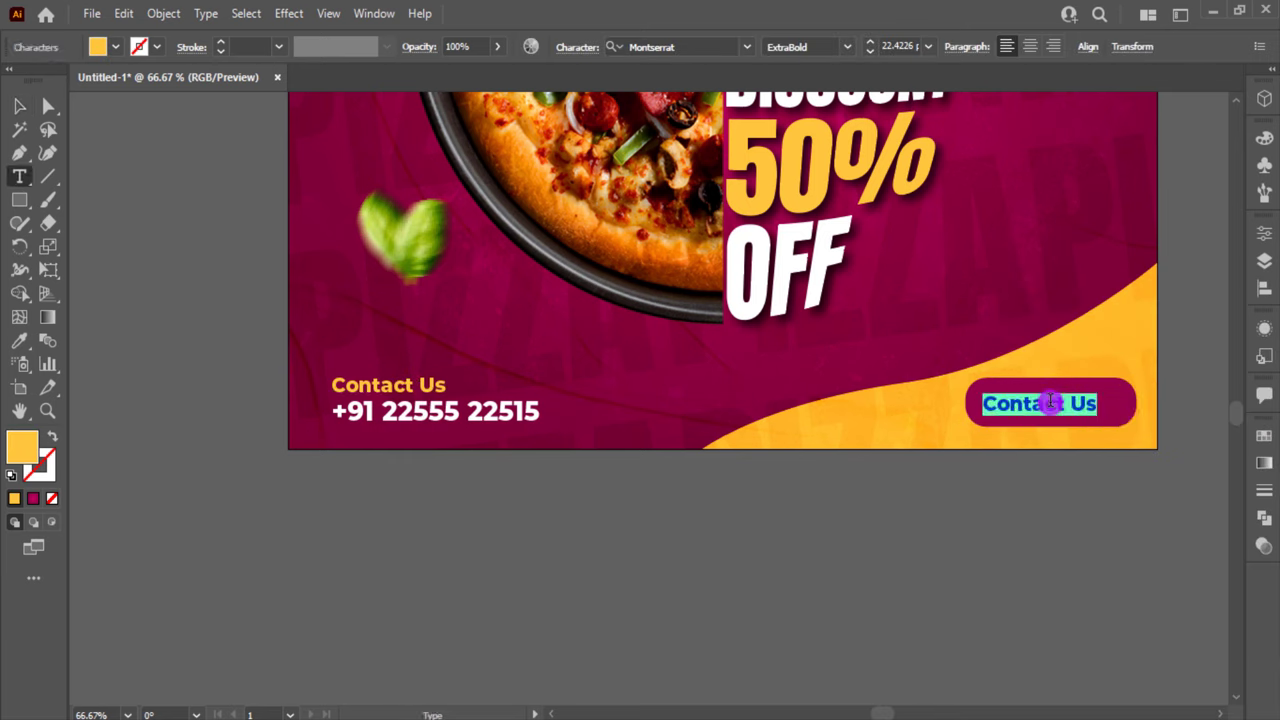
text(ORDER NOW)
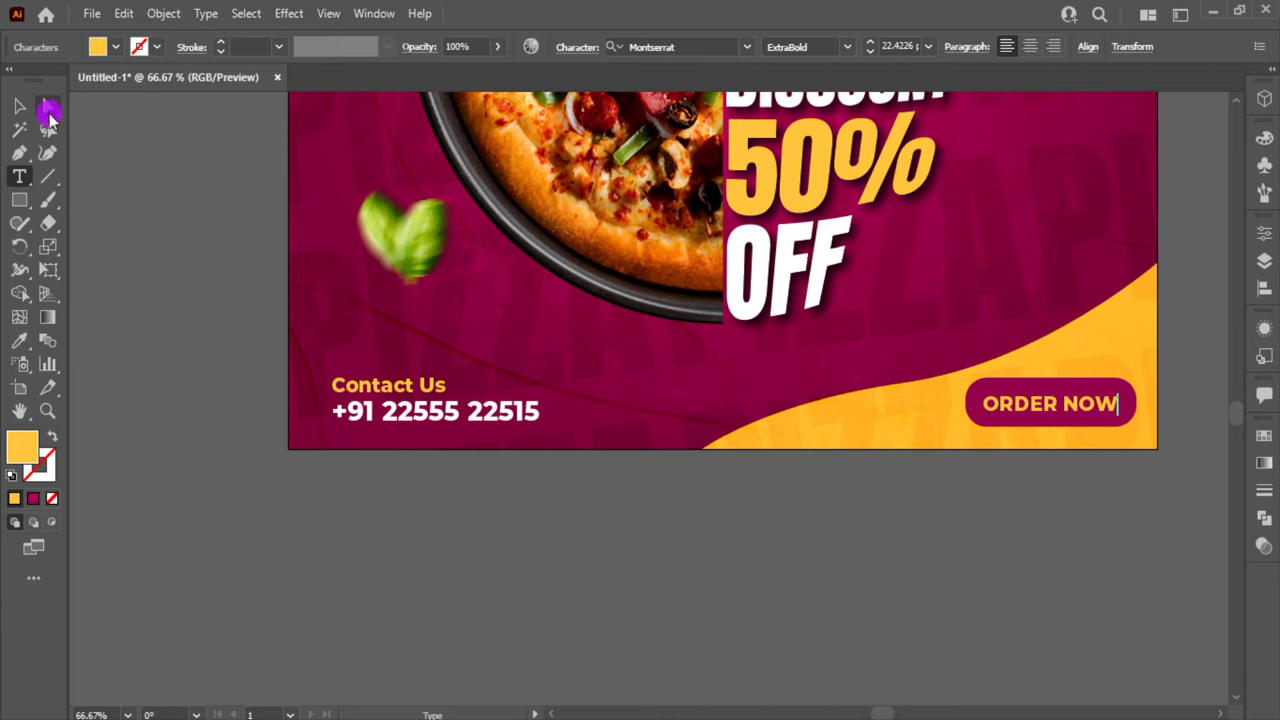
key(Escape)
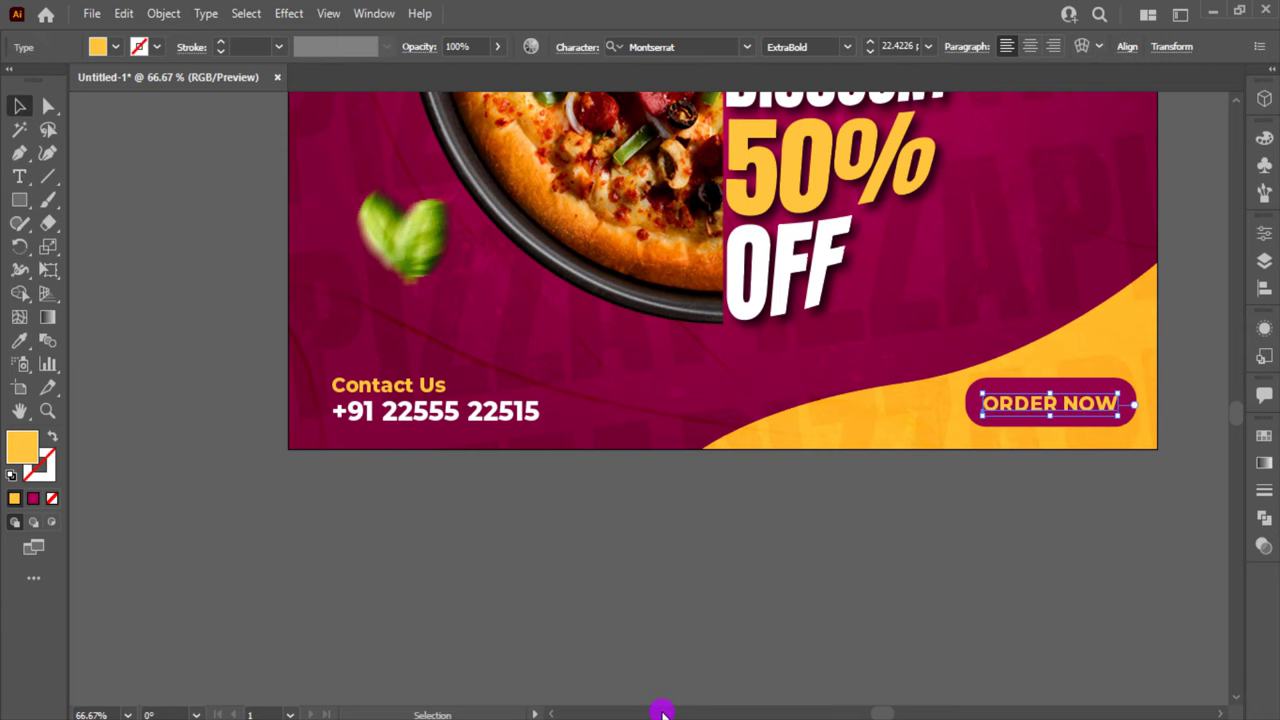
scroll(660, 600, left, 5)
key(ctrl+0)
click(984, 565)
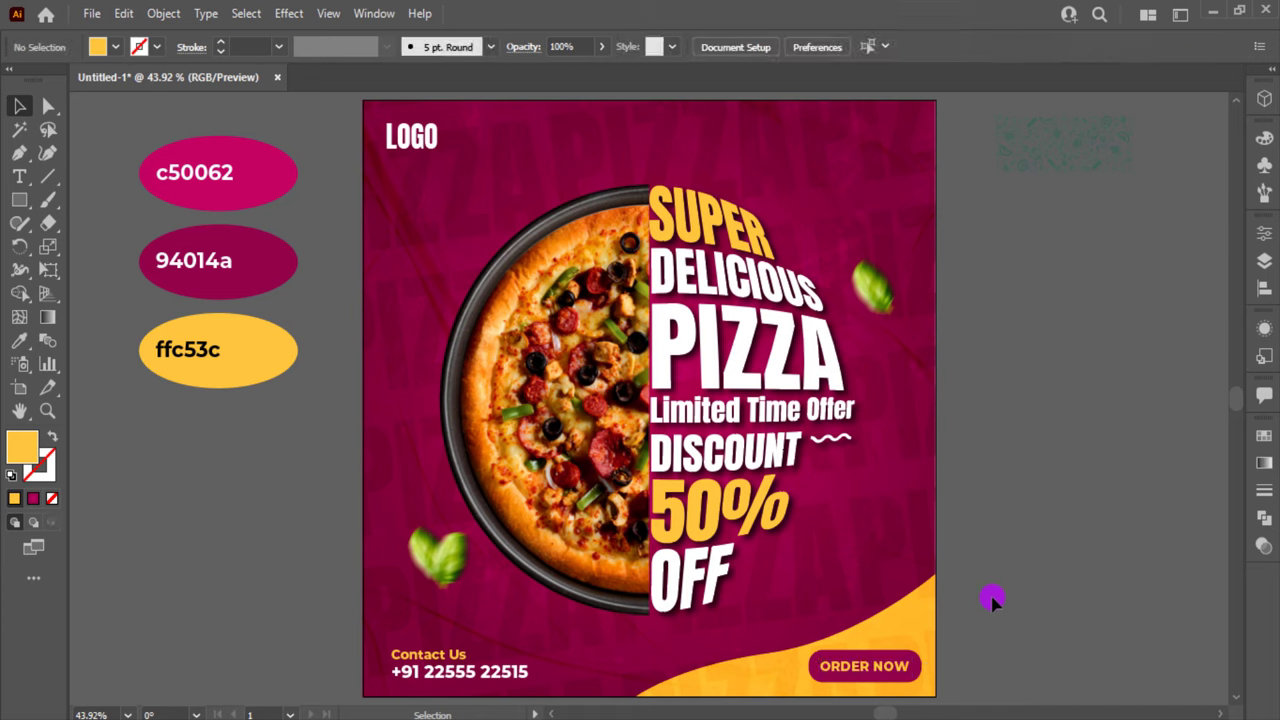
Add a centre-aligned 'FREE DELEVERY' text object beside the artboard
key(ctrl+z)
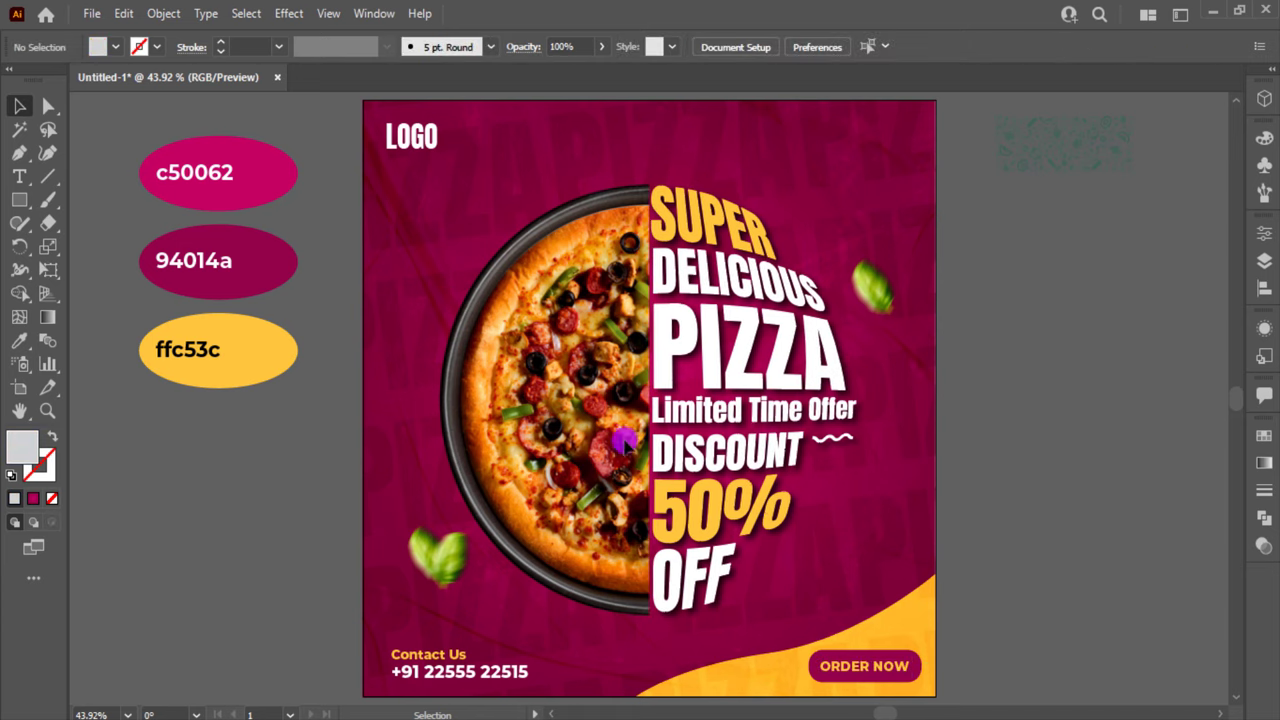
click(21, 177)
click(134, 476)
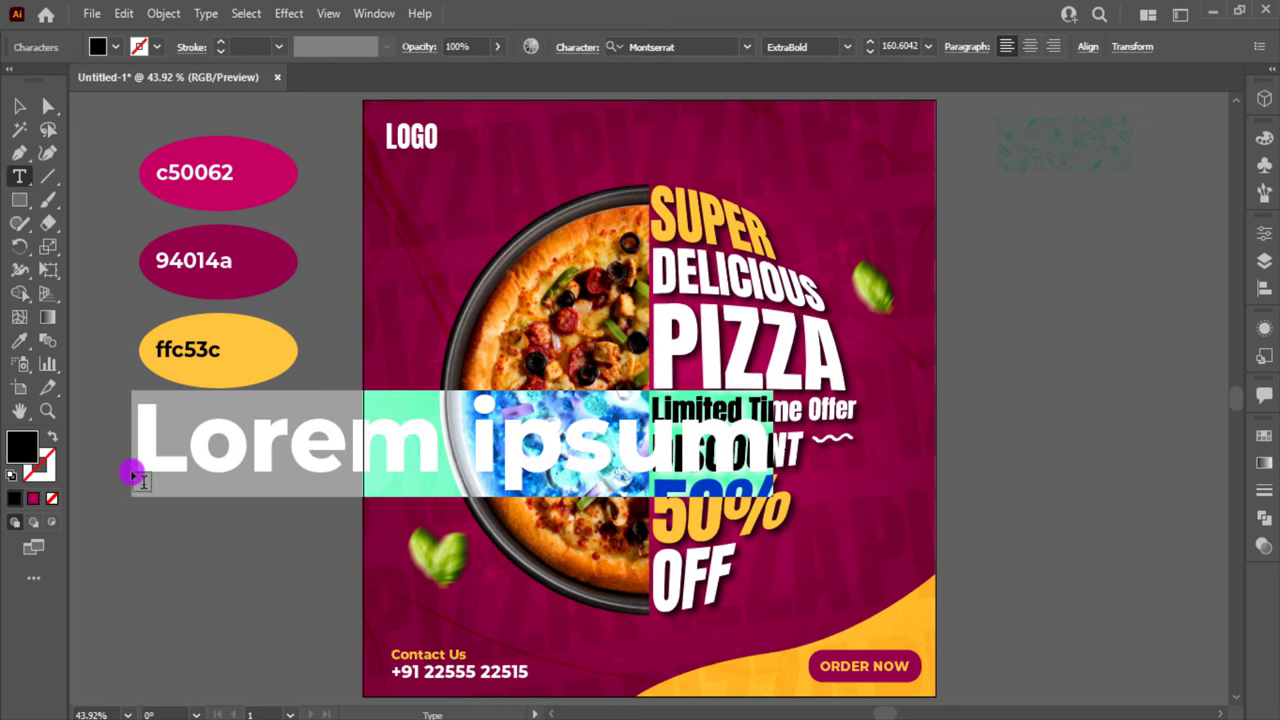
text(FREE )
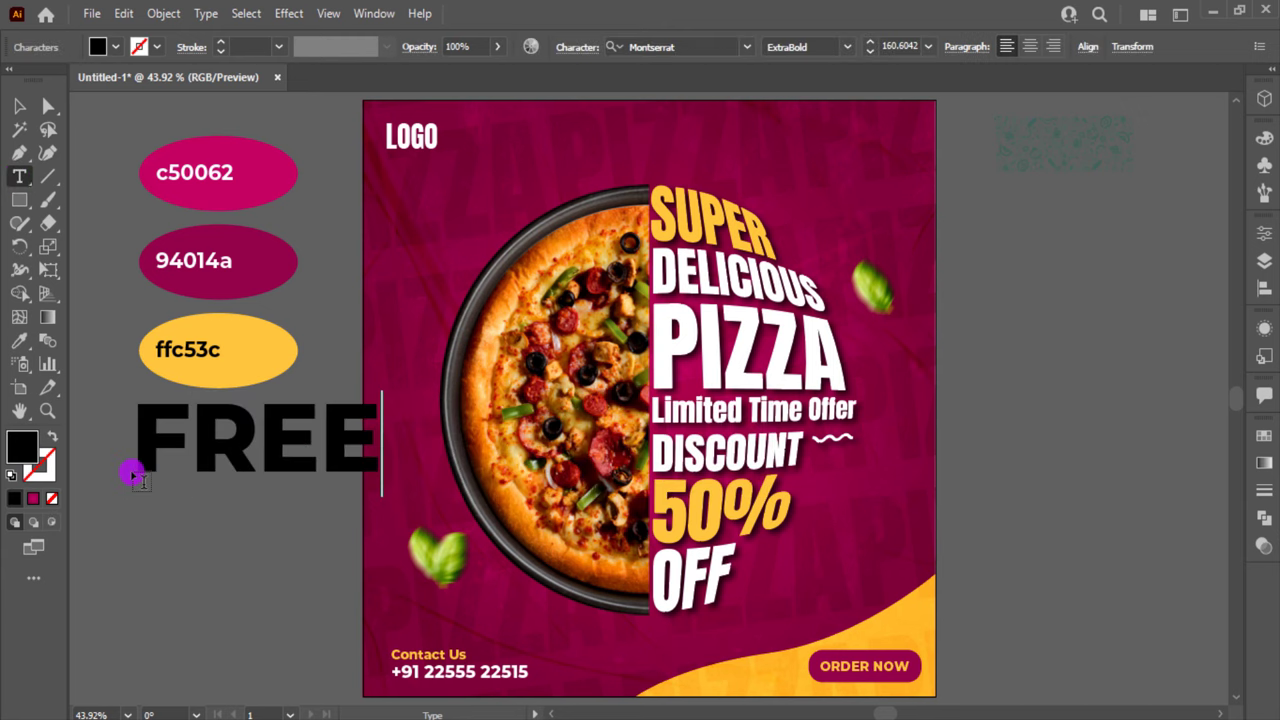
text(DELE)
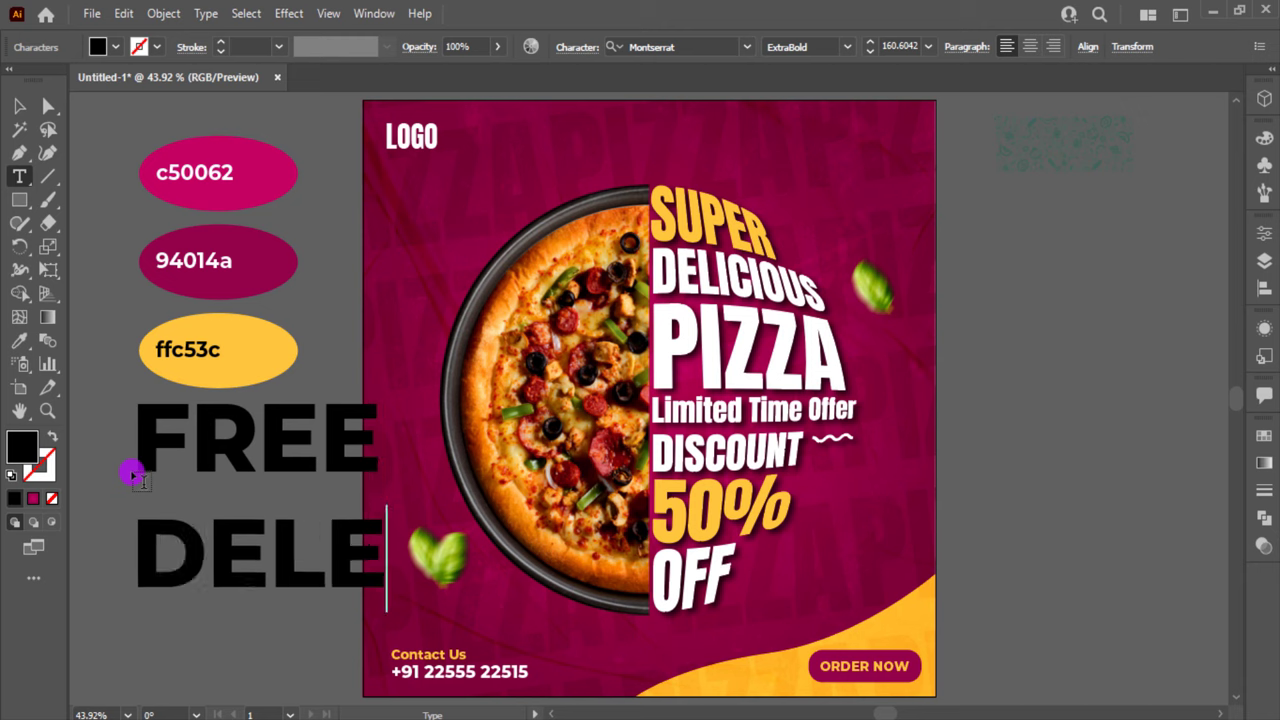
text(VERY)
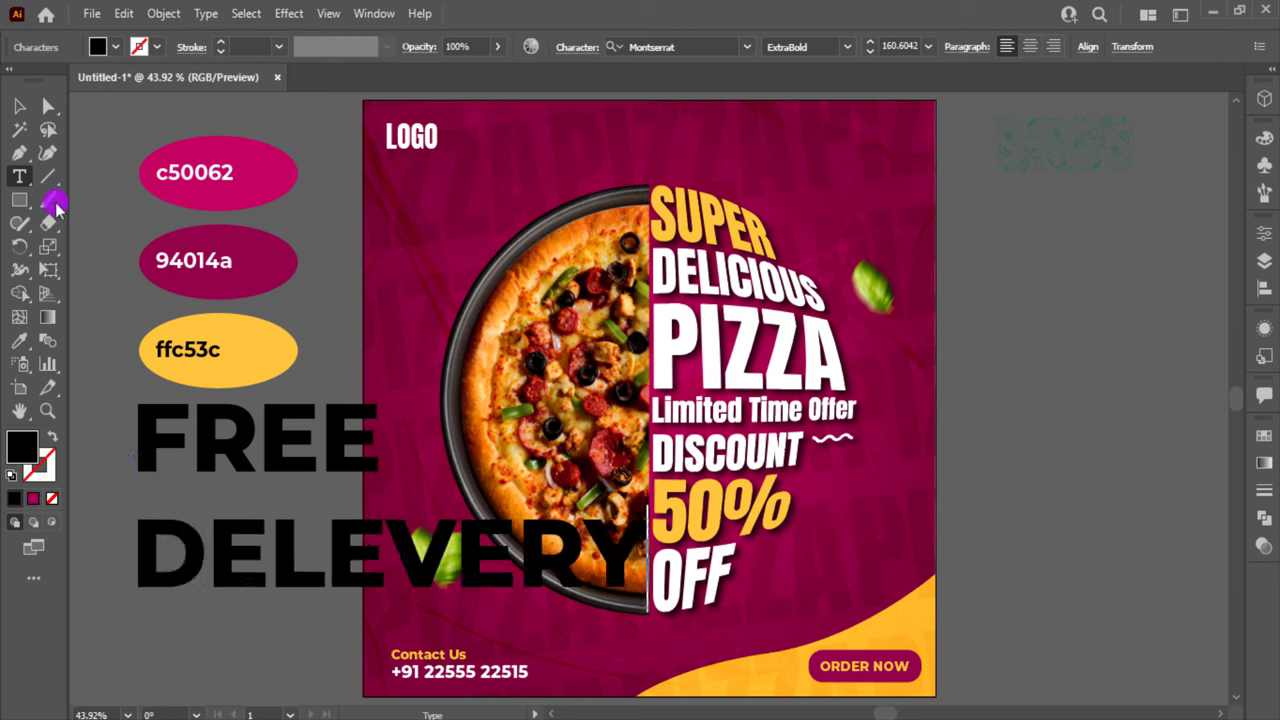
click(25, 106)
click(1030, 47)
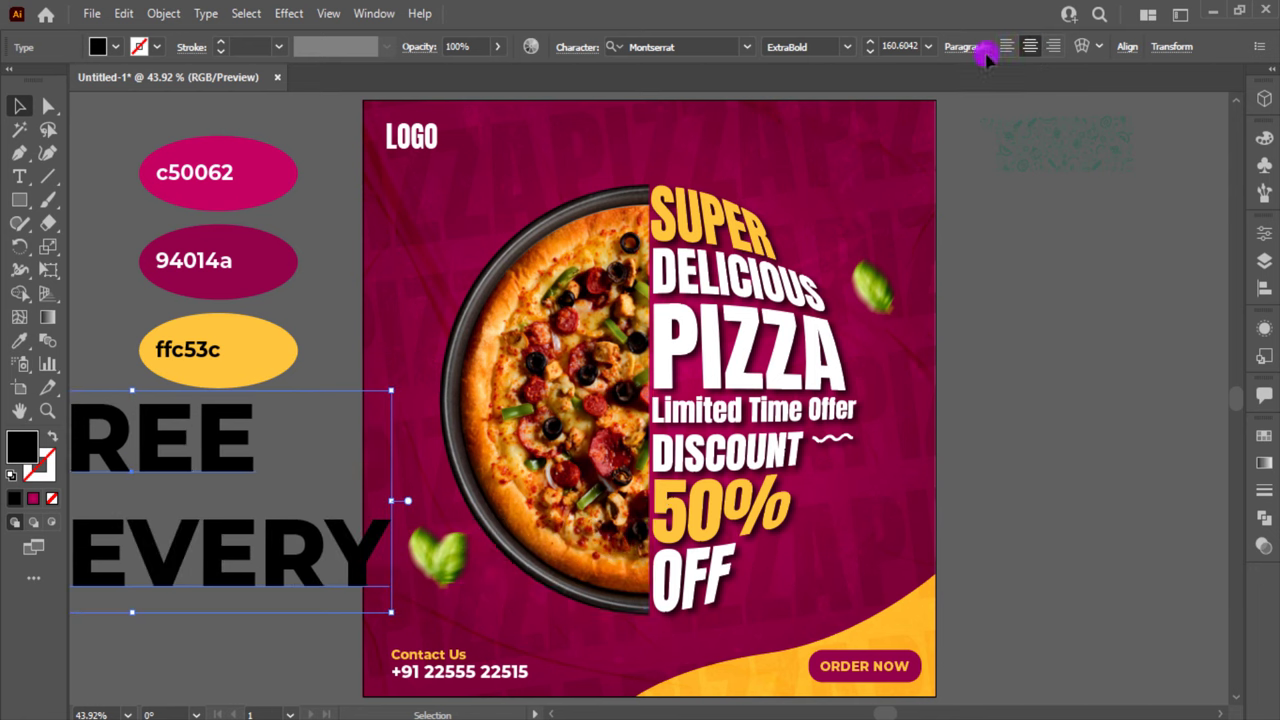
Apply the LOGO text style to FREE DELEVERY, centre it, then scale and tilt it
key(i)
click(430, 138)
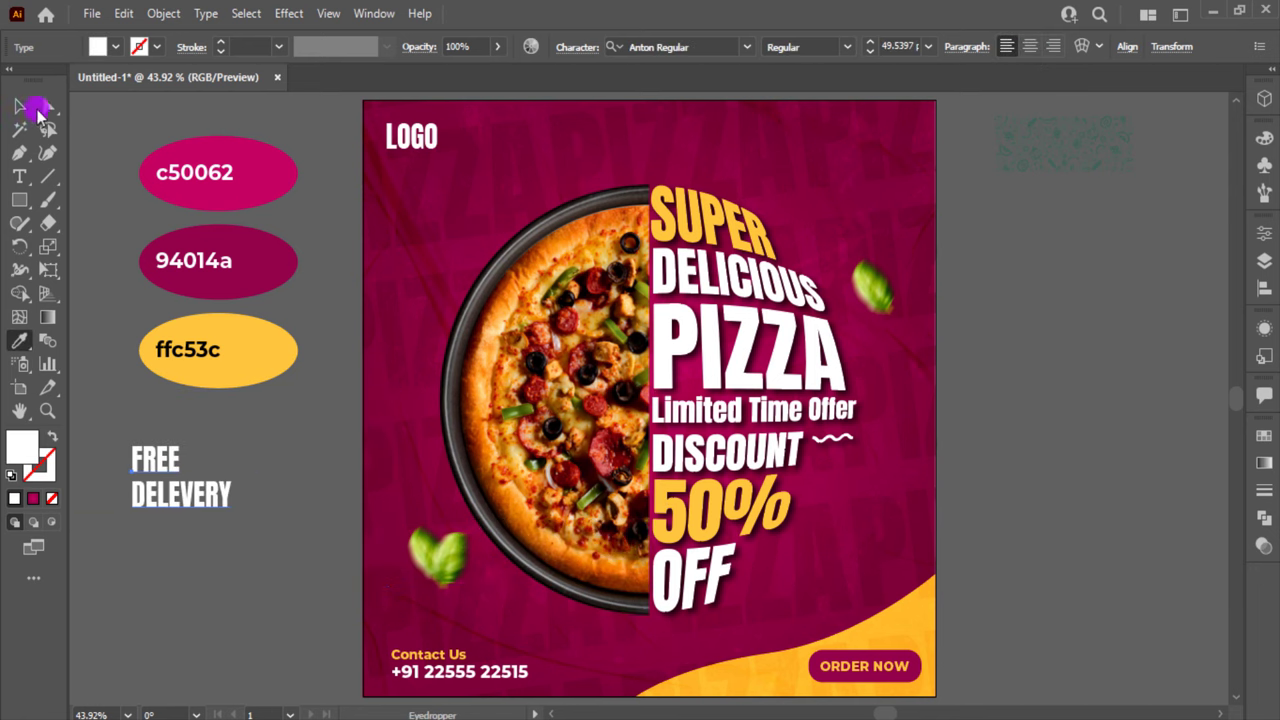
click(17, 106)
click(1030, 47)
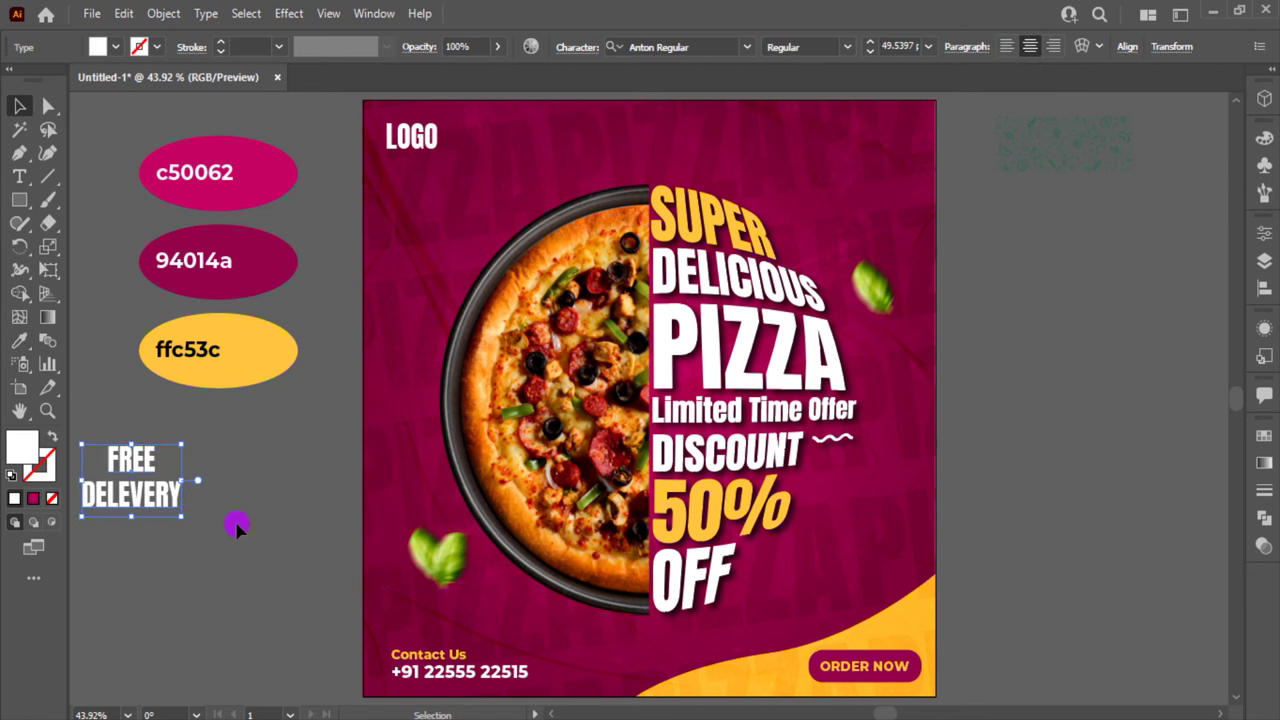
click(240, 522)
click(176, 514)
mouse_move(176, 514)
mouse_down()
mouse_move(165, 505)
mouse_move(408, 463)
mouse_up()
click(162, 517)
Colour the text yellow from the yellow circle, then make the word FREE white
scroll(171, 510, up, 4)
click(19, 178)
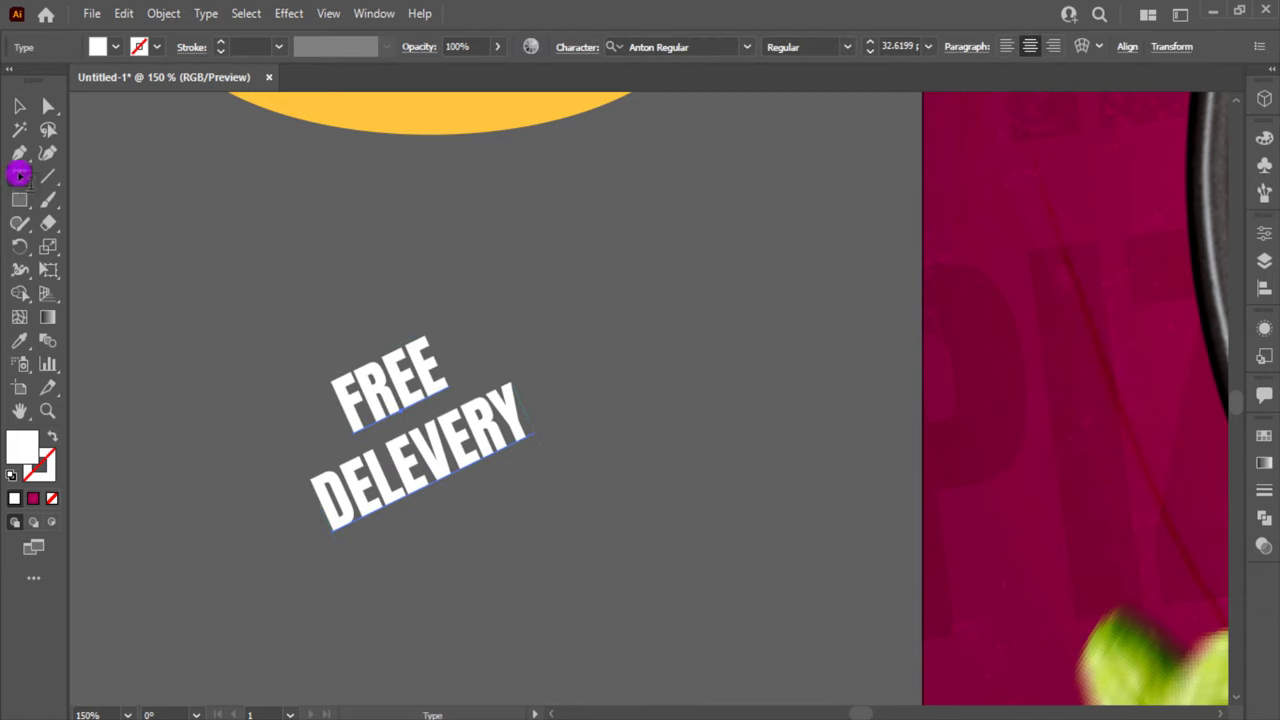
click(25, 107)
key(i)
click(355, 110)
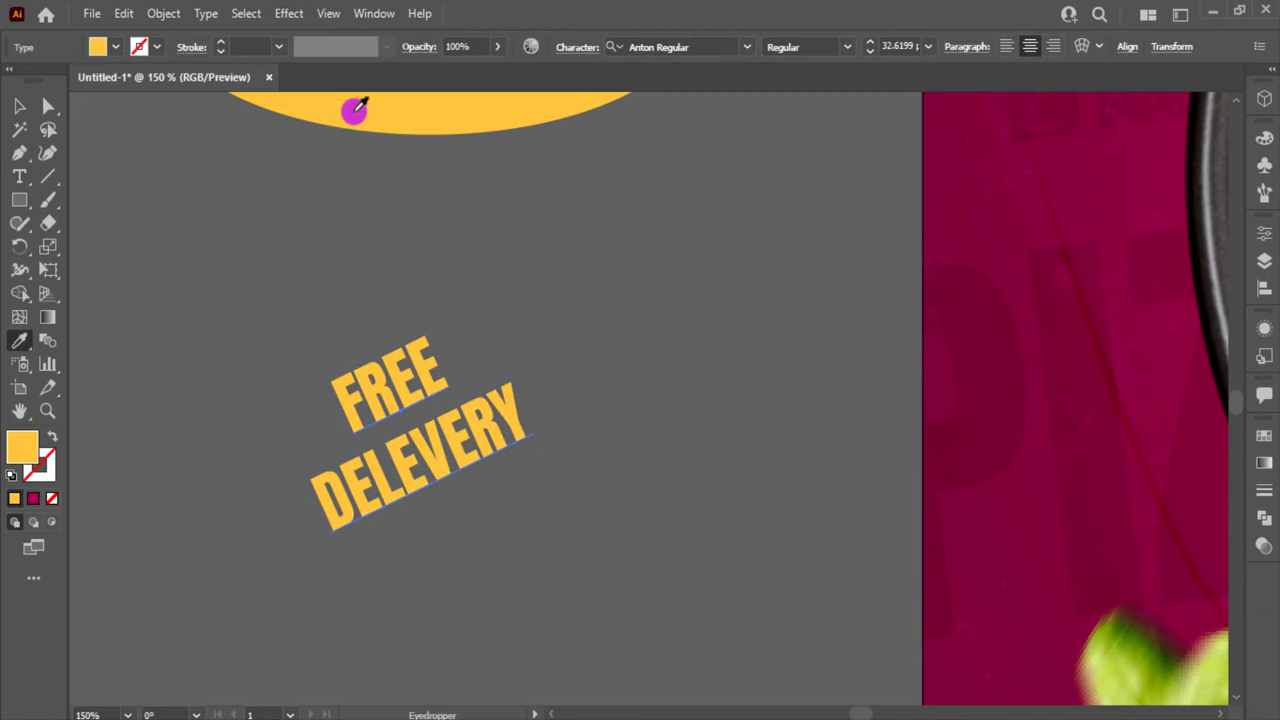
click(17, 178)
mouse_move(340, 398)
mouse_down()
mouse_move(420, 363)
mouse_move(436, 318)
mouse_up()
click(115, 57)
click(40, 82)
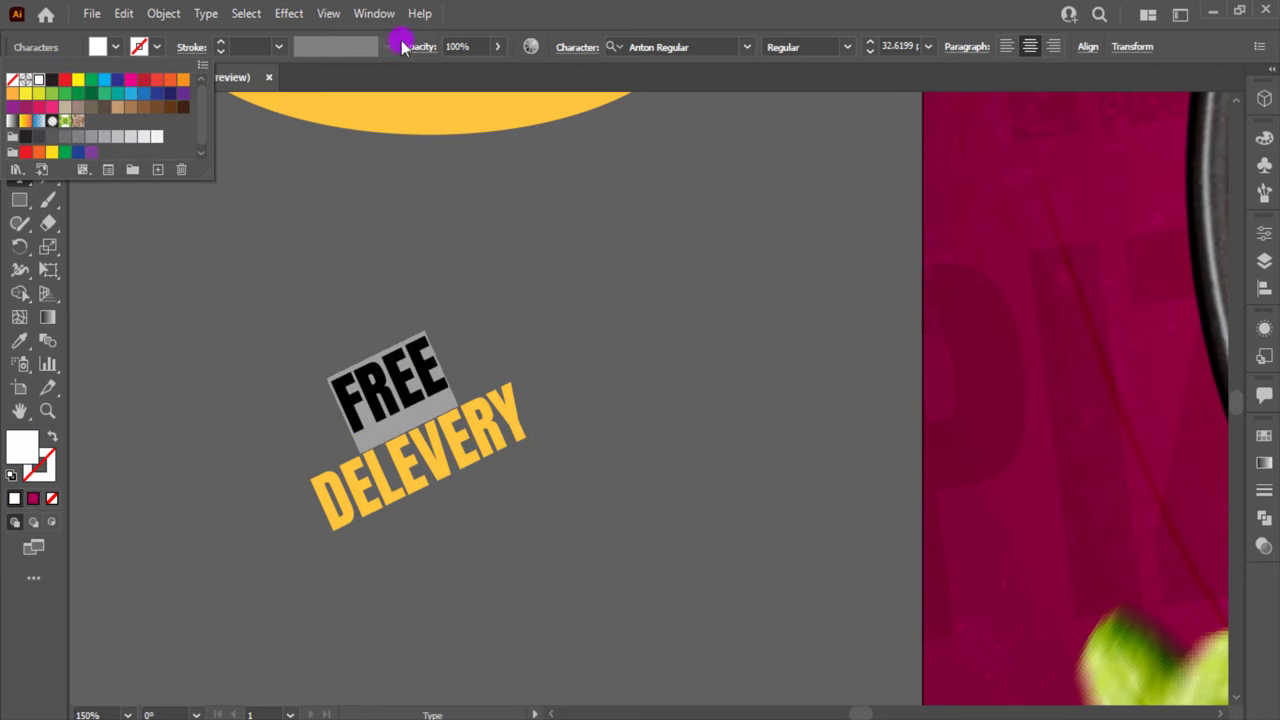
click(24, 106)
click(231, 286)
Move FREE DELEVERY onto the poster beside OFF, undo the tilt, and nudge it into place
scroll(280, 303, down, 3)
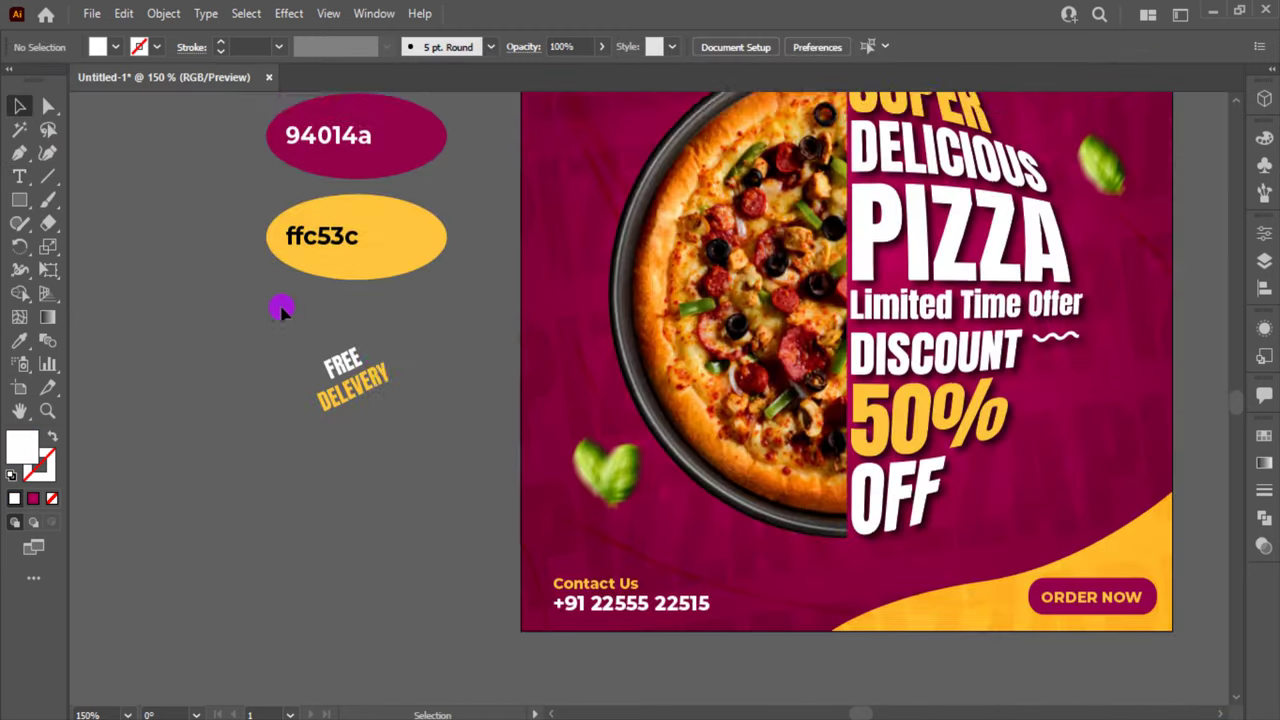
click(388, 352)
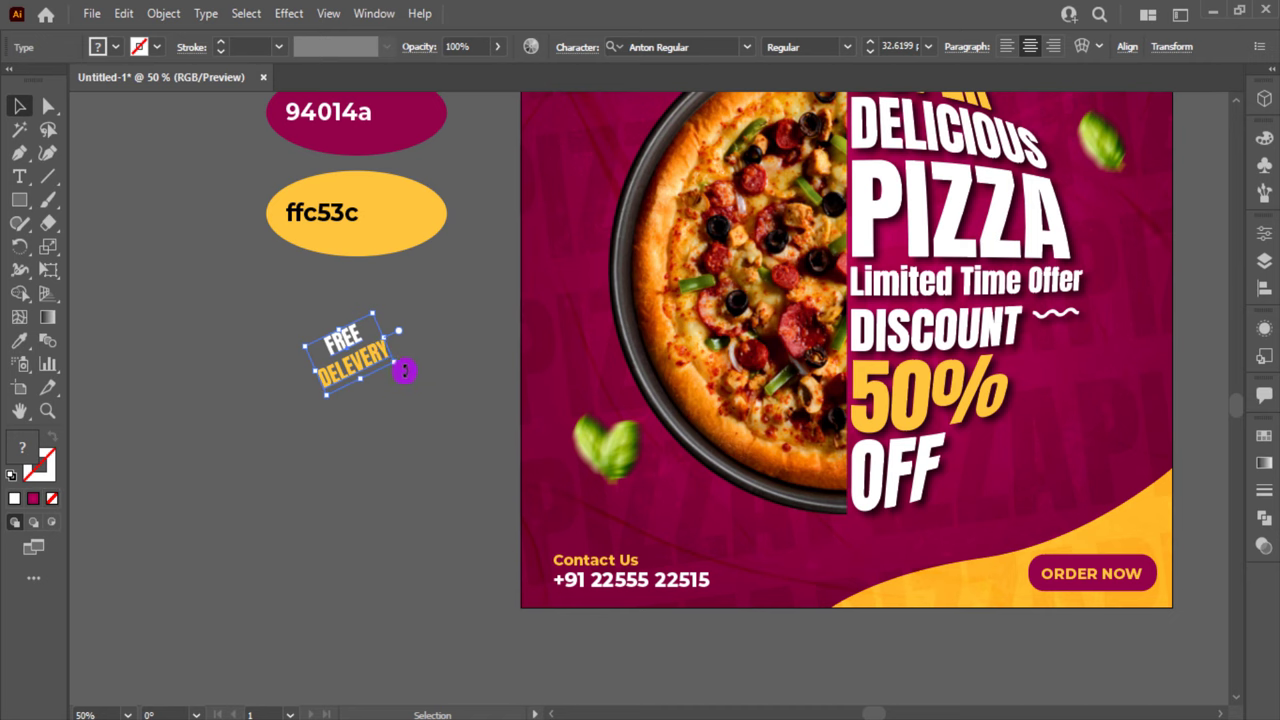
mouse_move(404, 371)
mouse_down()
mouse_move(1075, 505)
mouse_move(1128, 486)
mouse_up()
scroll(1110, 495, up, 2)
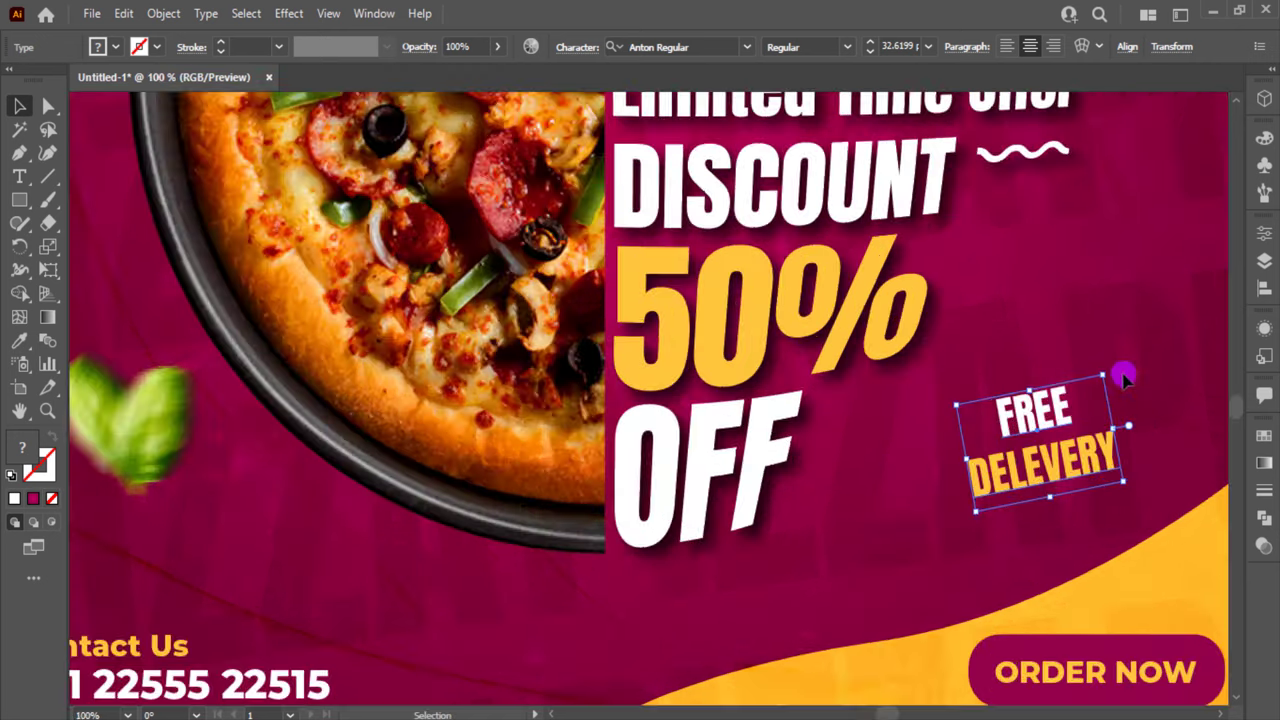
key(ctrl+z)
drag(1124, 378, 803, 451)
drag(762, 545, 770, 545)
Draw a looping pencil line toward FREE with a white dashed stroke
key(n)
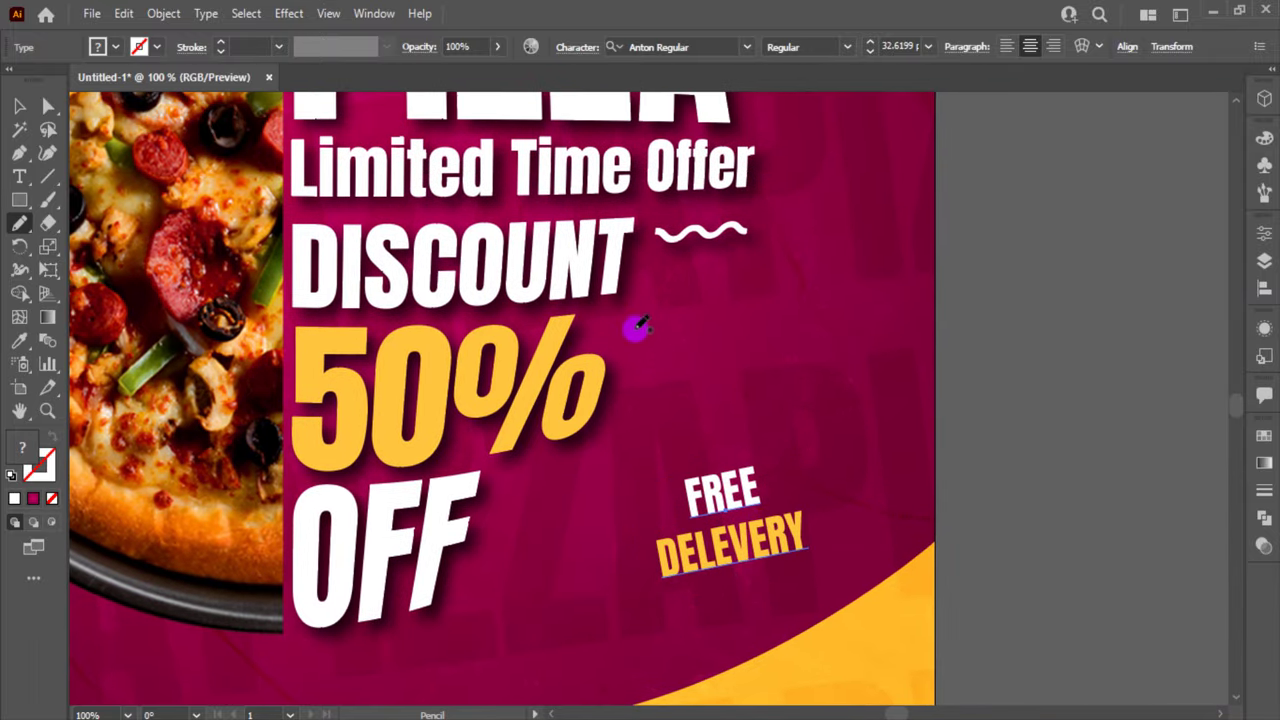
key(ctrl+shift+o)
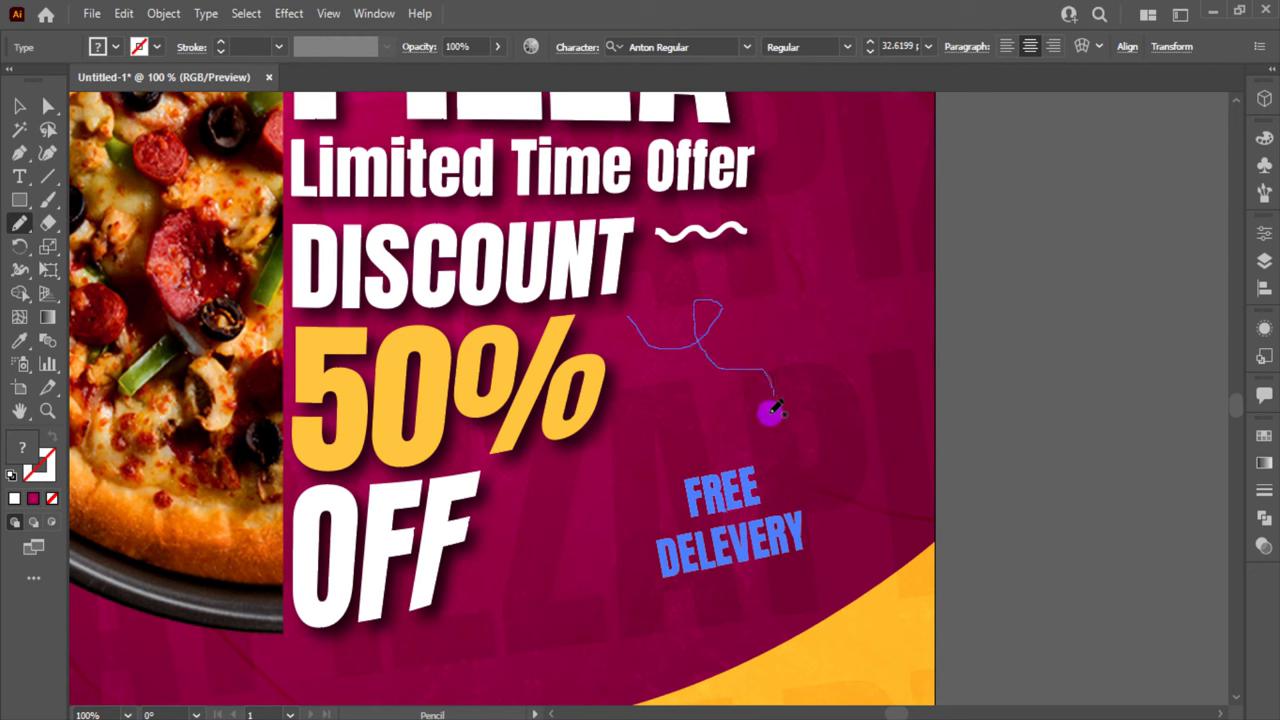
drag(672, 495, 668, 500)
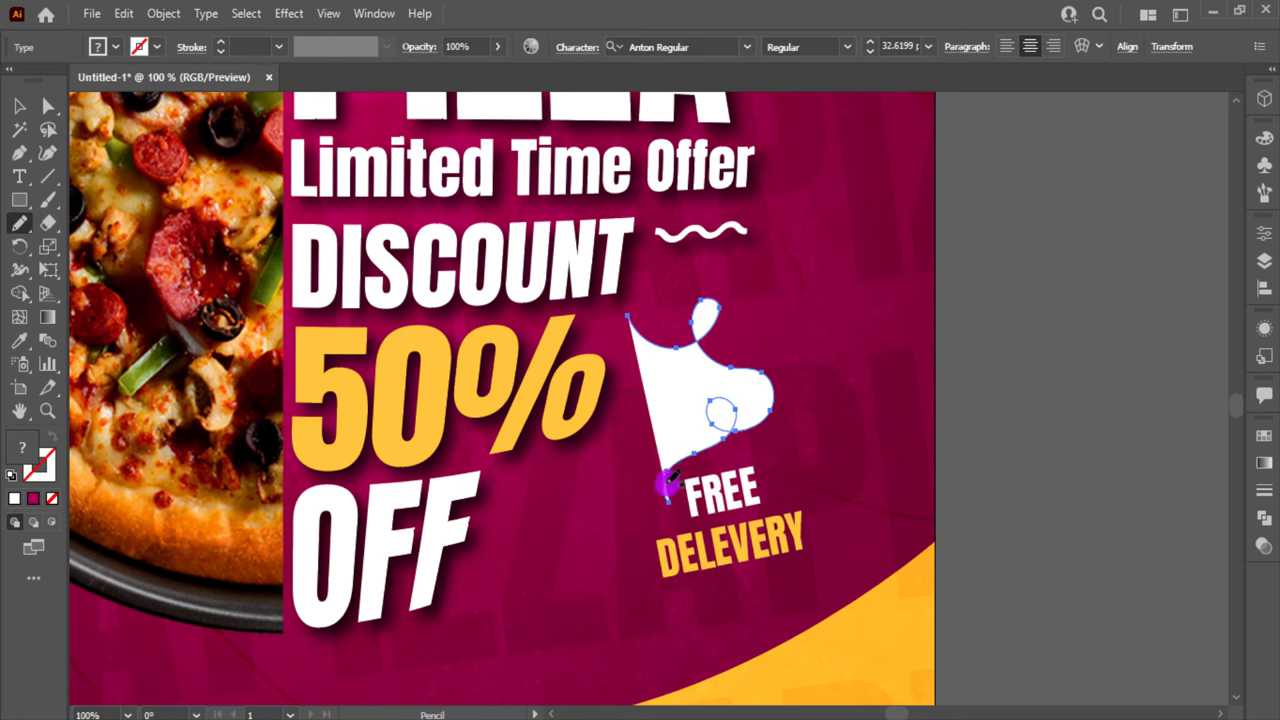
key(shift+x)
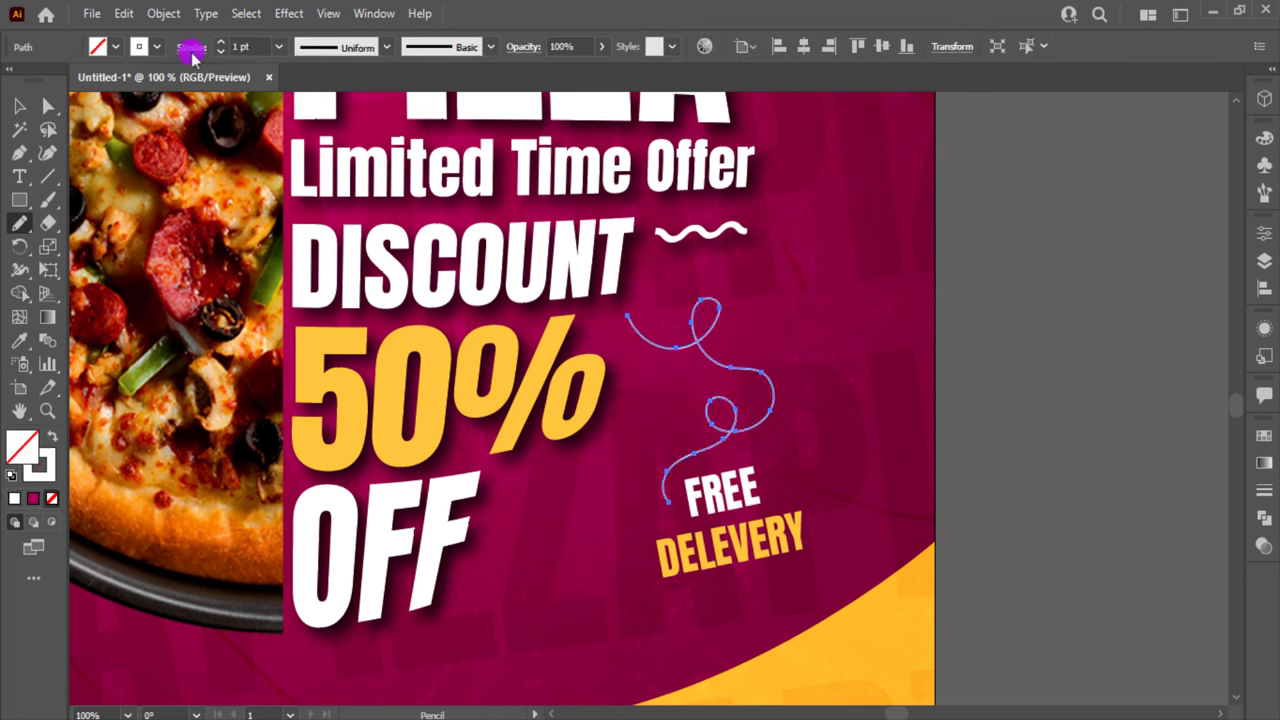
click(190, 47)
click(14, 182)
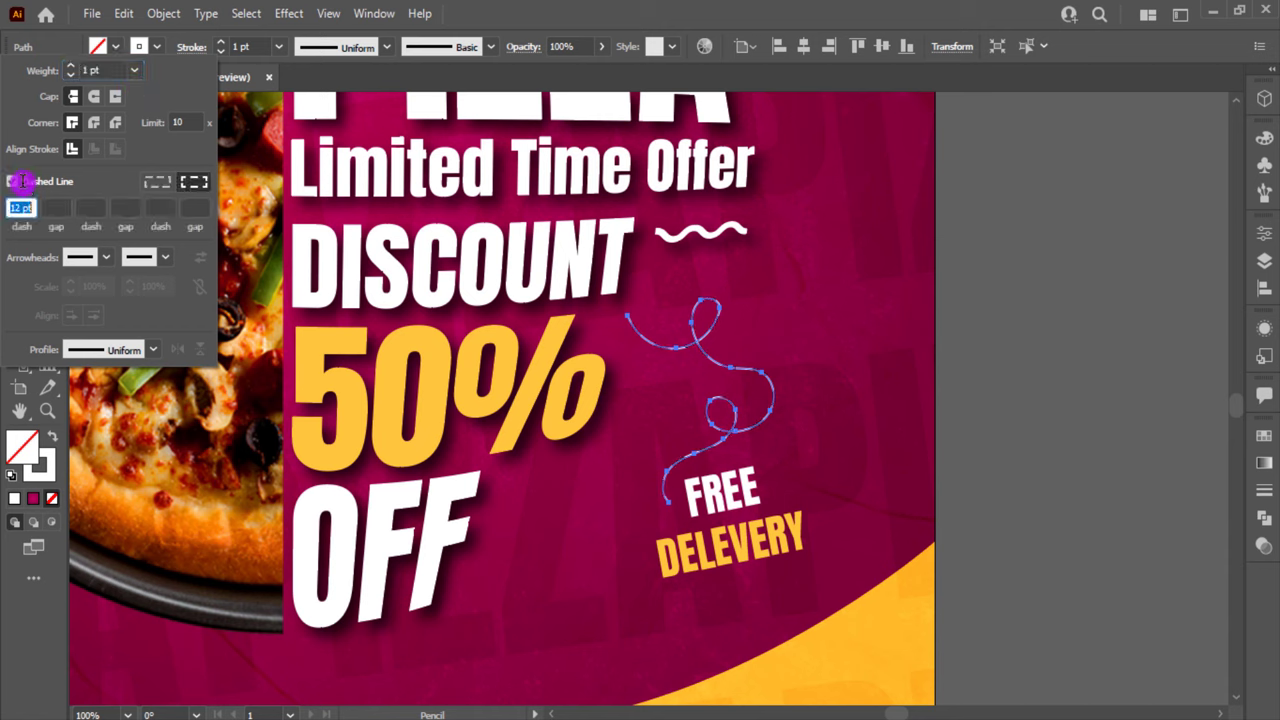
click(484, 30)
Choose the Star Tool and open its settings to set the number of points
right_click(22, 199)
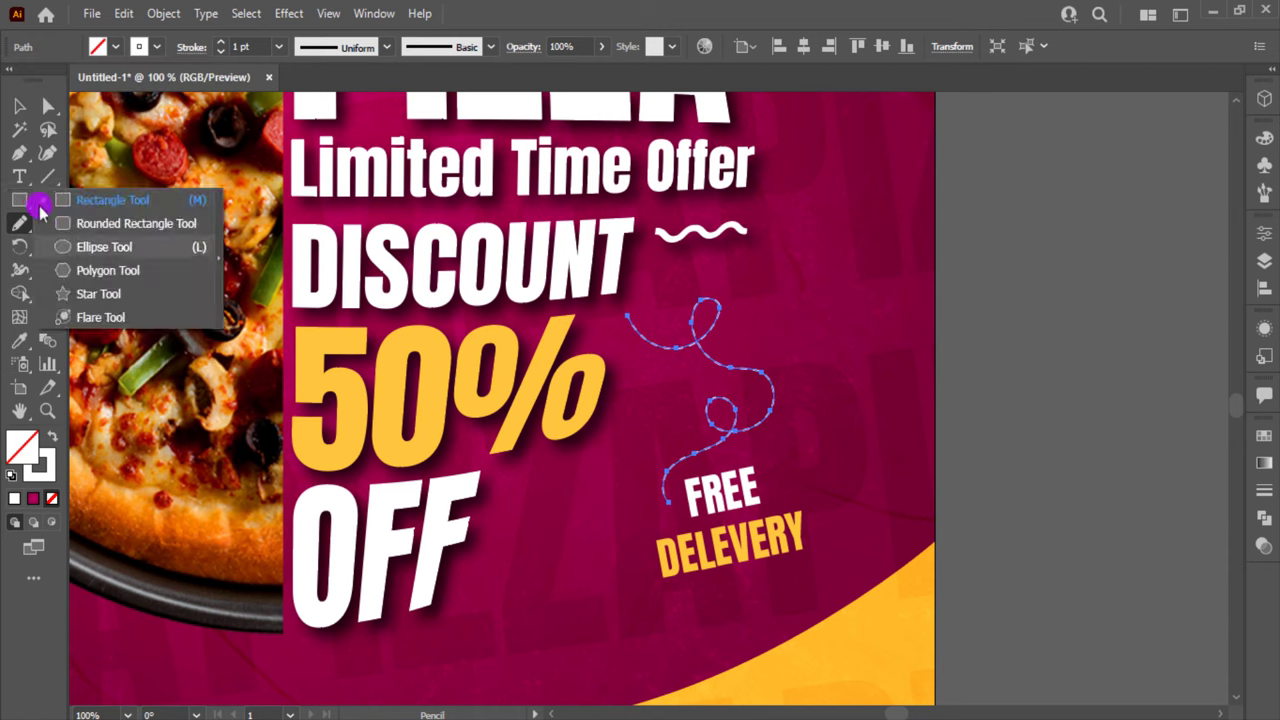
click(103, 295)
click(625, 292)
double_click(645, 390)
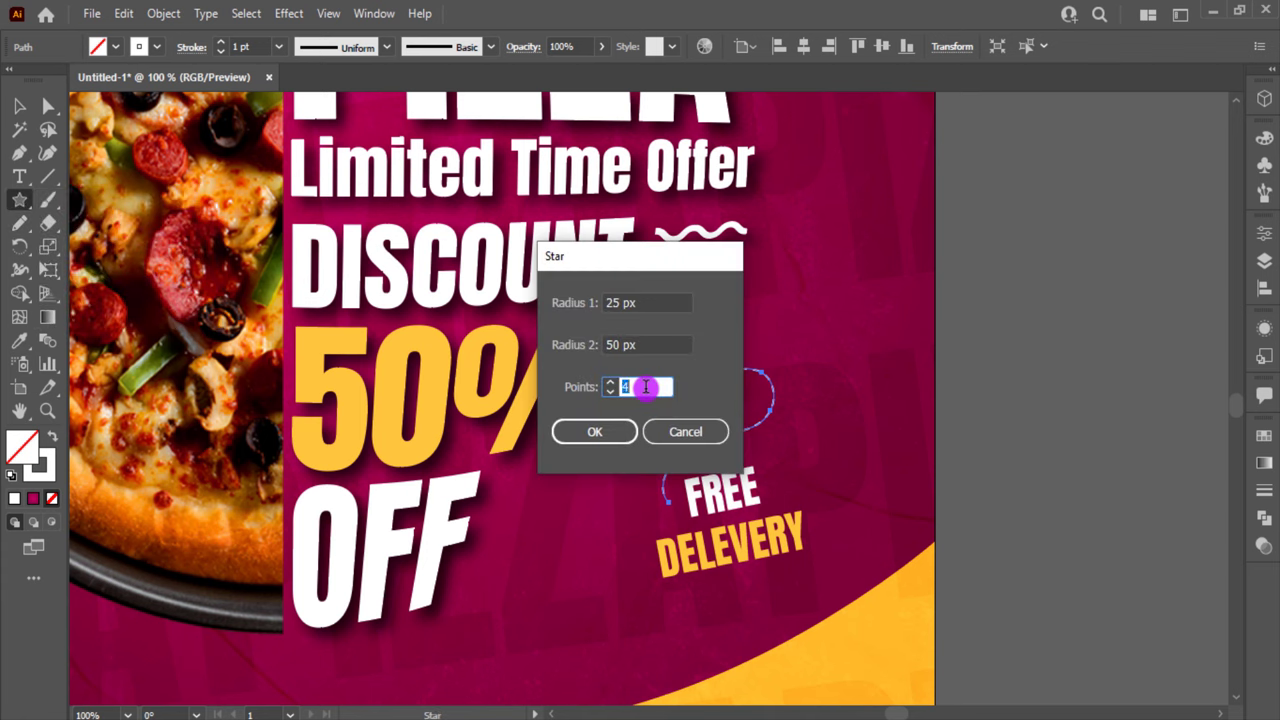
Create a white three-point star triangle and place it at the dashed line's lower end
click(598, 431)
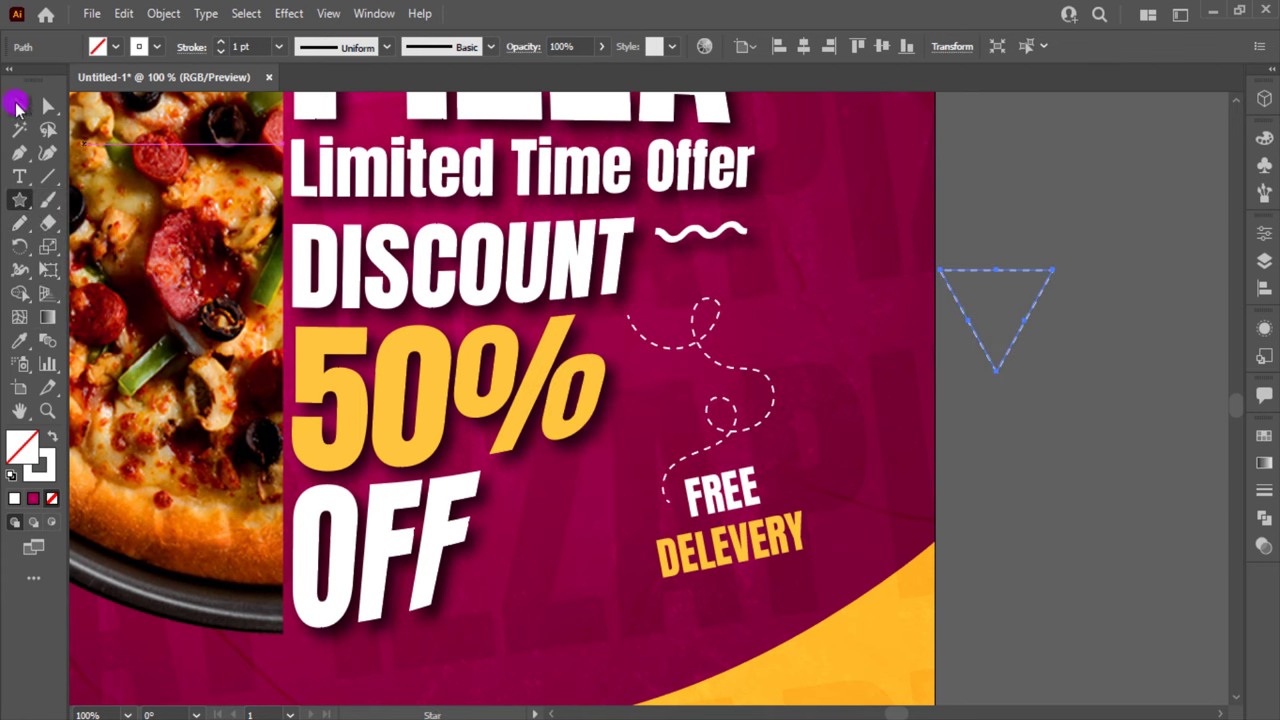
click(18, 106)
key(shift+x)
mouse_move(1057, 371)
mouse_down()
mouse_move(298, 535)
mouse_move(697, 173)
mouse_move(223, 608)
mouse_move(376, 450)
mouse_move(331, 451)
mouse_move(304, 422)
mouse_up()
scroll(966, 291, up, 4)
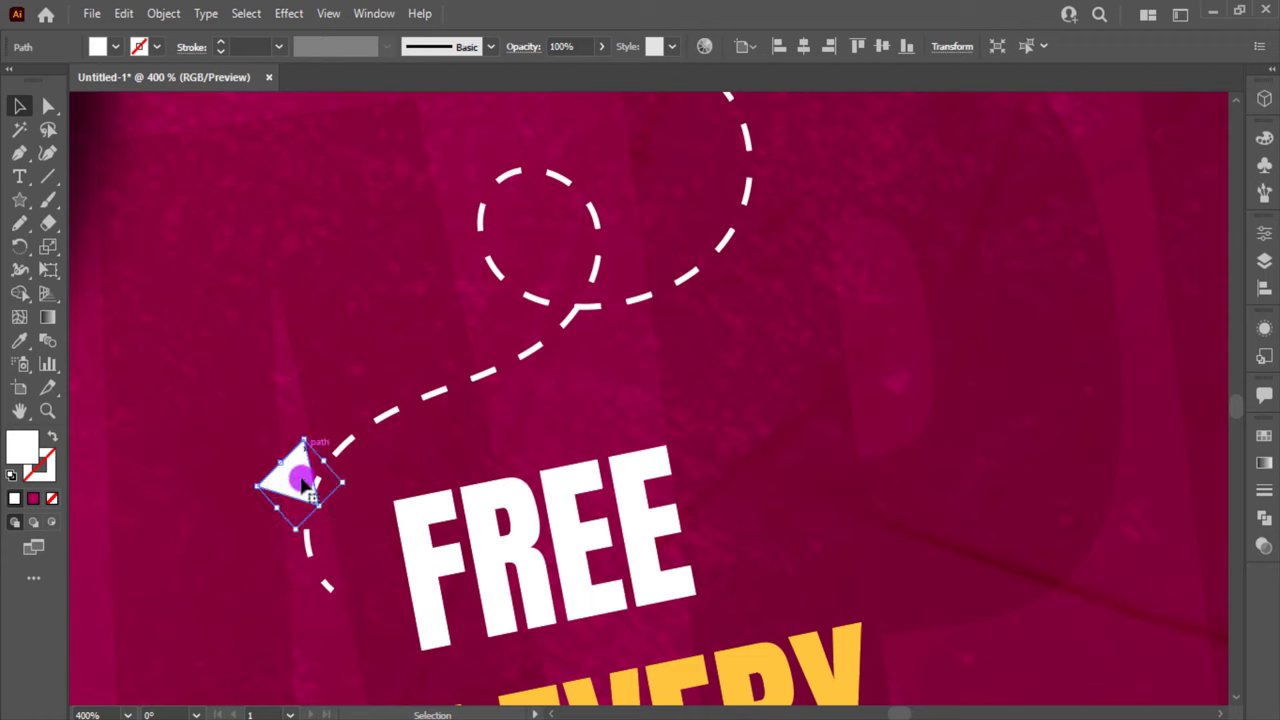
drag(305, 478, 340, 590)
click(817, 414)
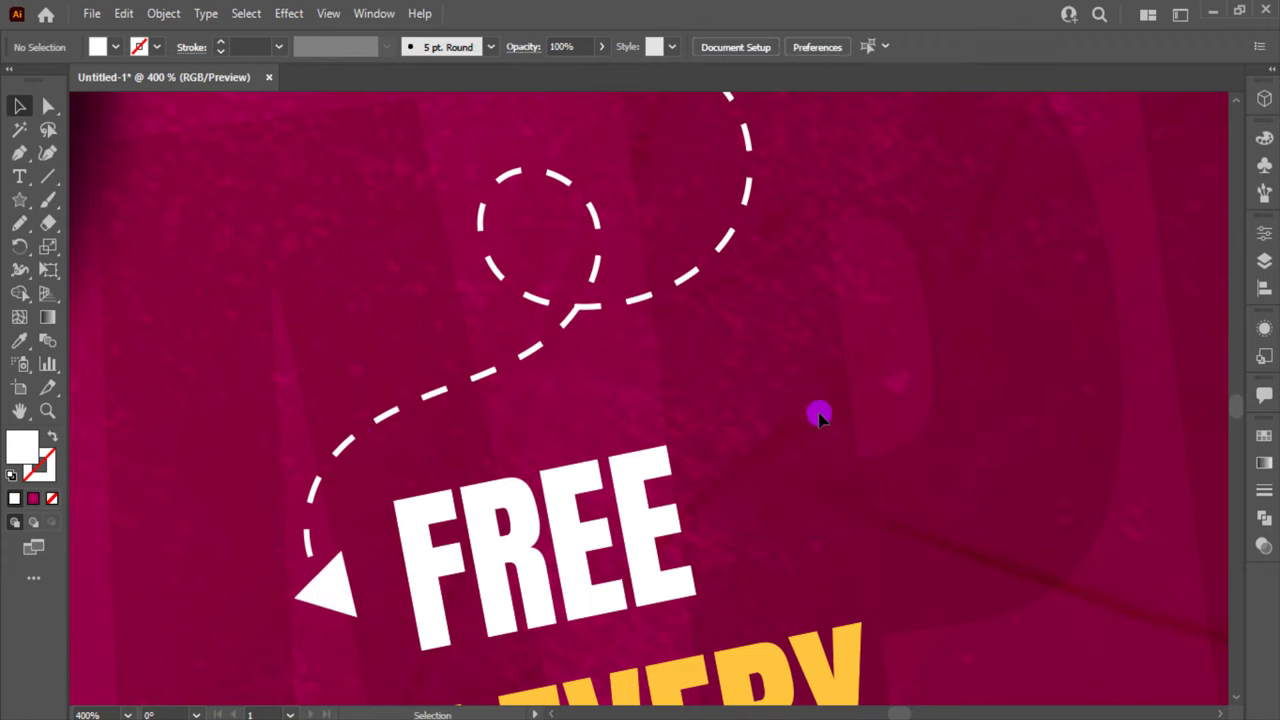
drag(817, 414, 583, 529)
scroll(588, 522, down, 2)
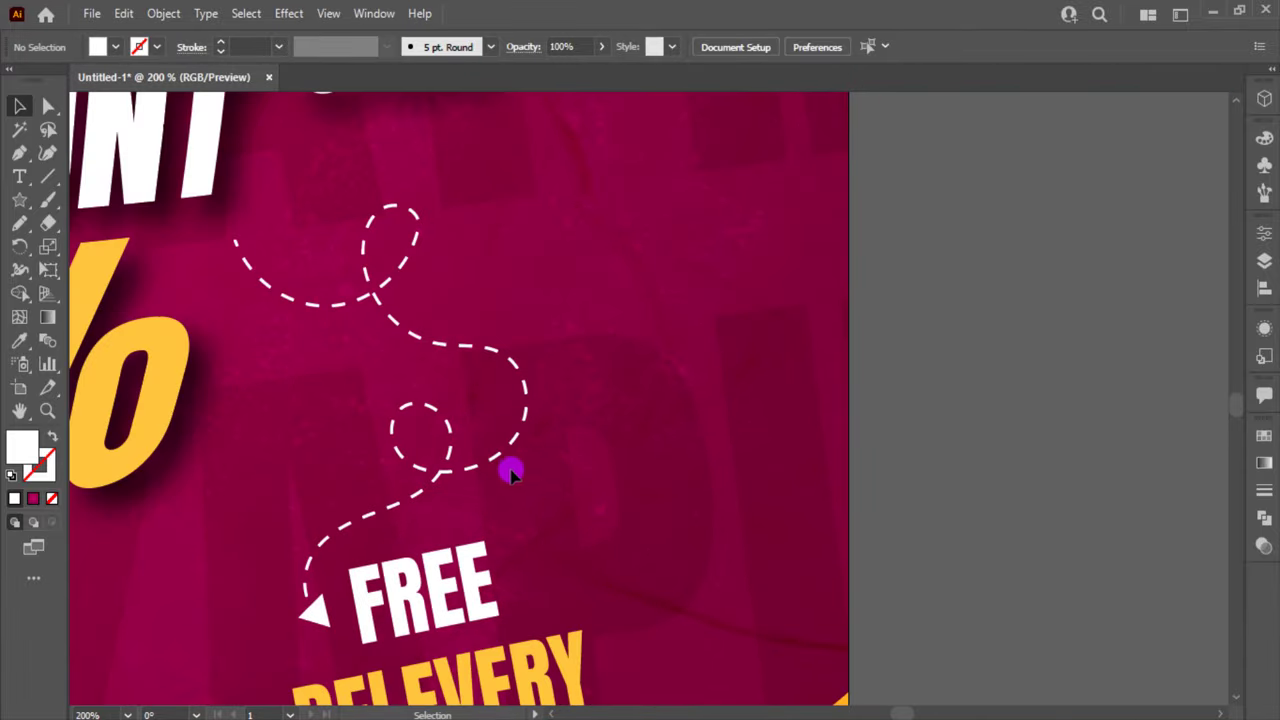
Create a second three-point triangle, then shrink it and make it shorter
click(789, 357)
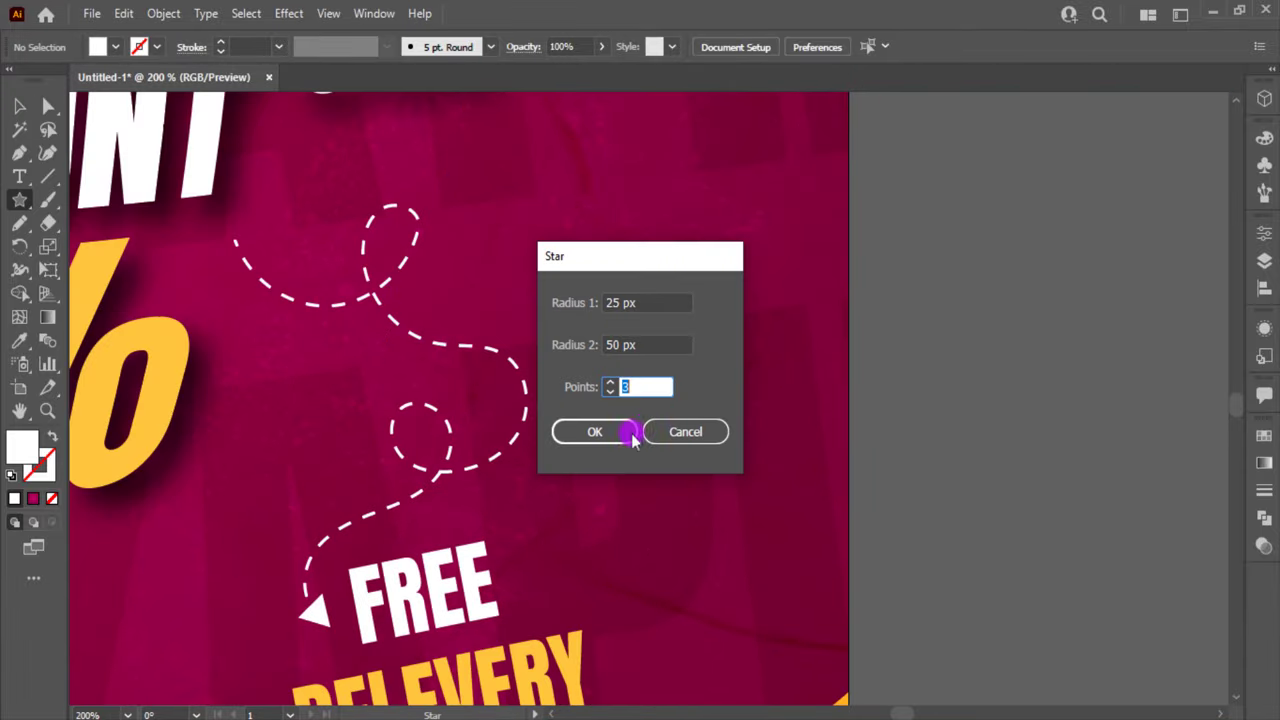
text(3)
click(604, 440)
click(22, 108)
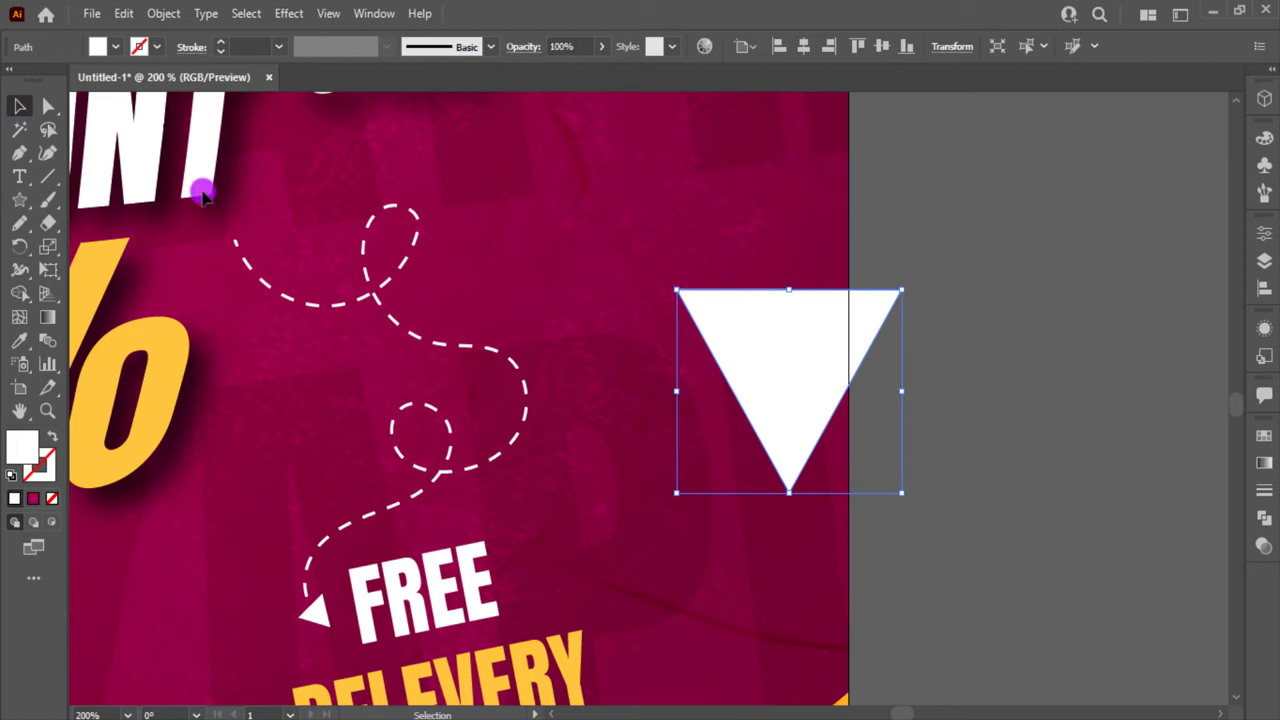
drag(900, 496, 815, 423)
scroll(811, 423, up, 4)
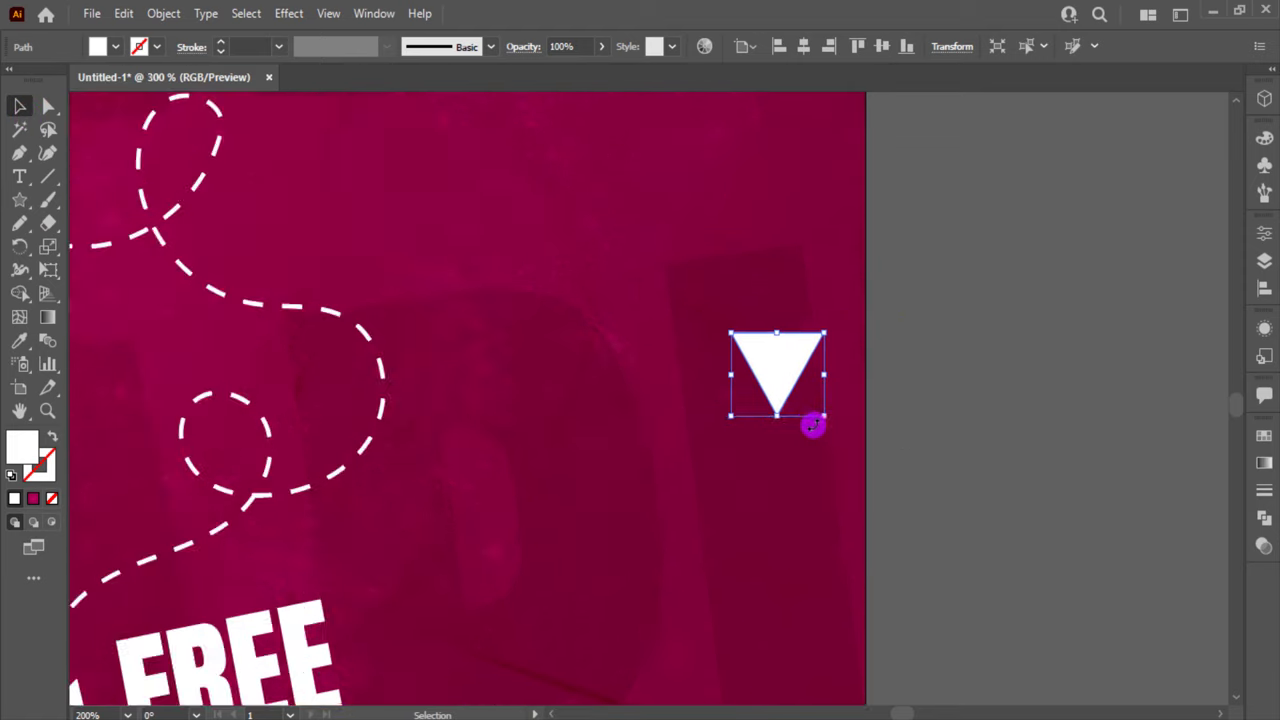
drag(721, 398, 714, 286)
scroll(714, 286, up, 2)
scroll(650, 270, up, 3)
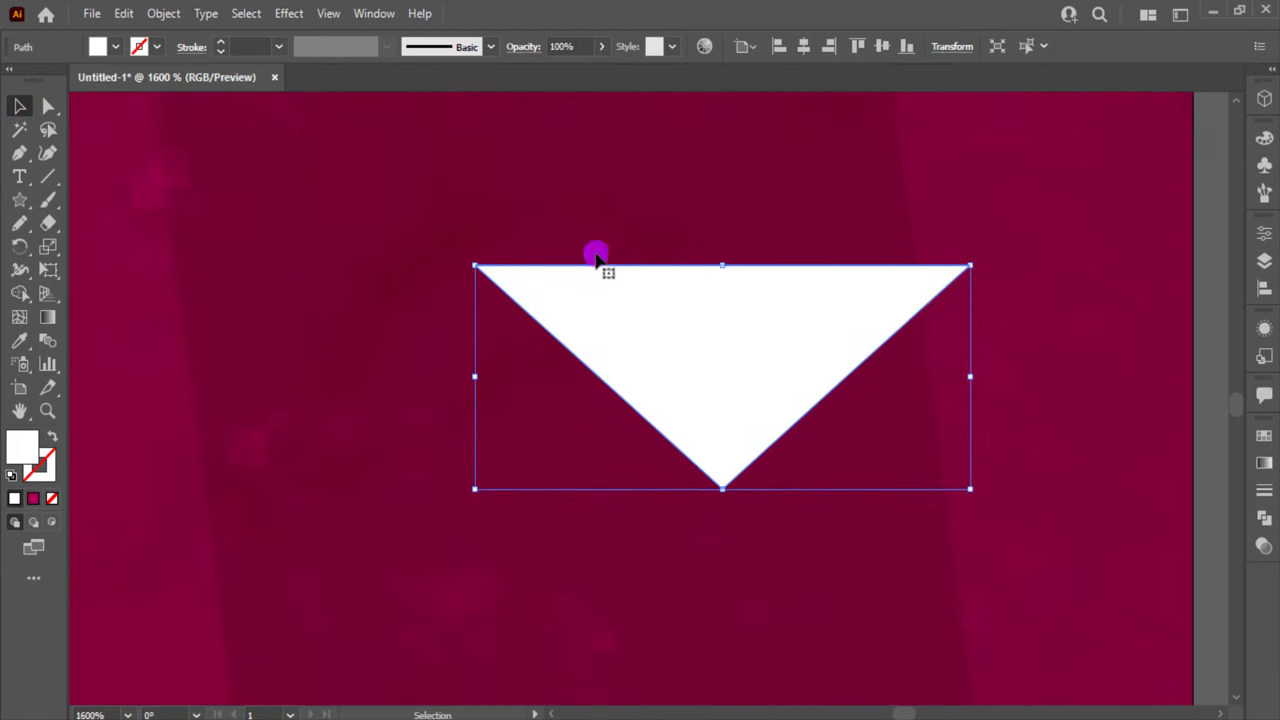
scroll(594, 251, up, 1)
Draw a rectangle along the triangle's top edge and extend it upward
click(48, 106)
drag(451, 297, 966, 380)
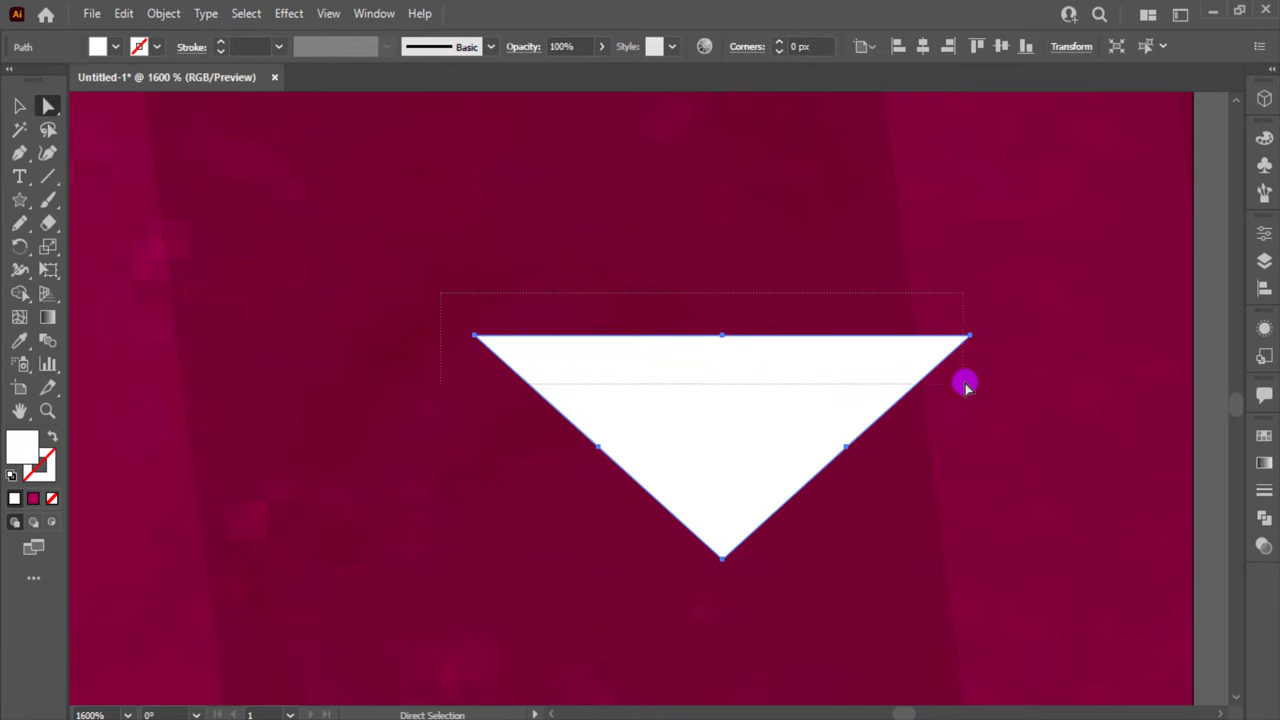
drag(800, 337, 784, 236)
key(ctrl+z)
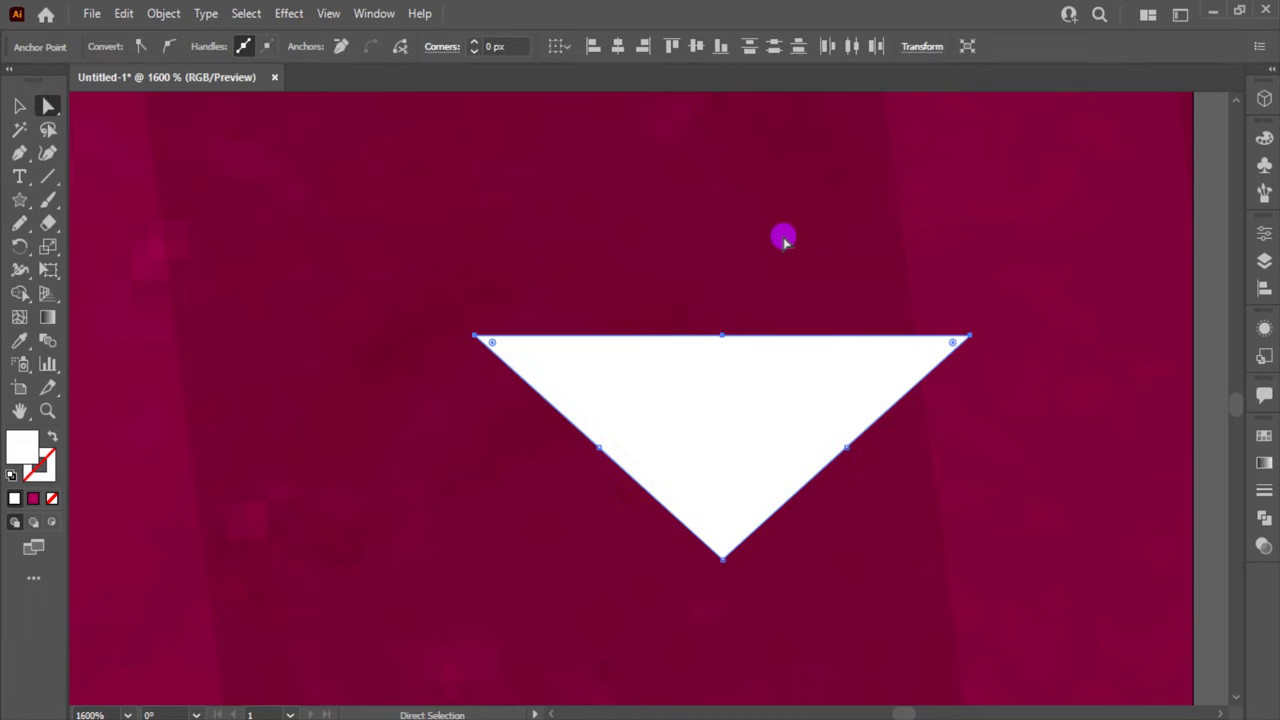
drag(19, 199, 103, 207)
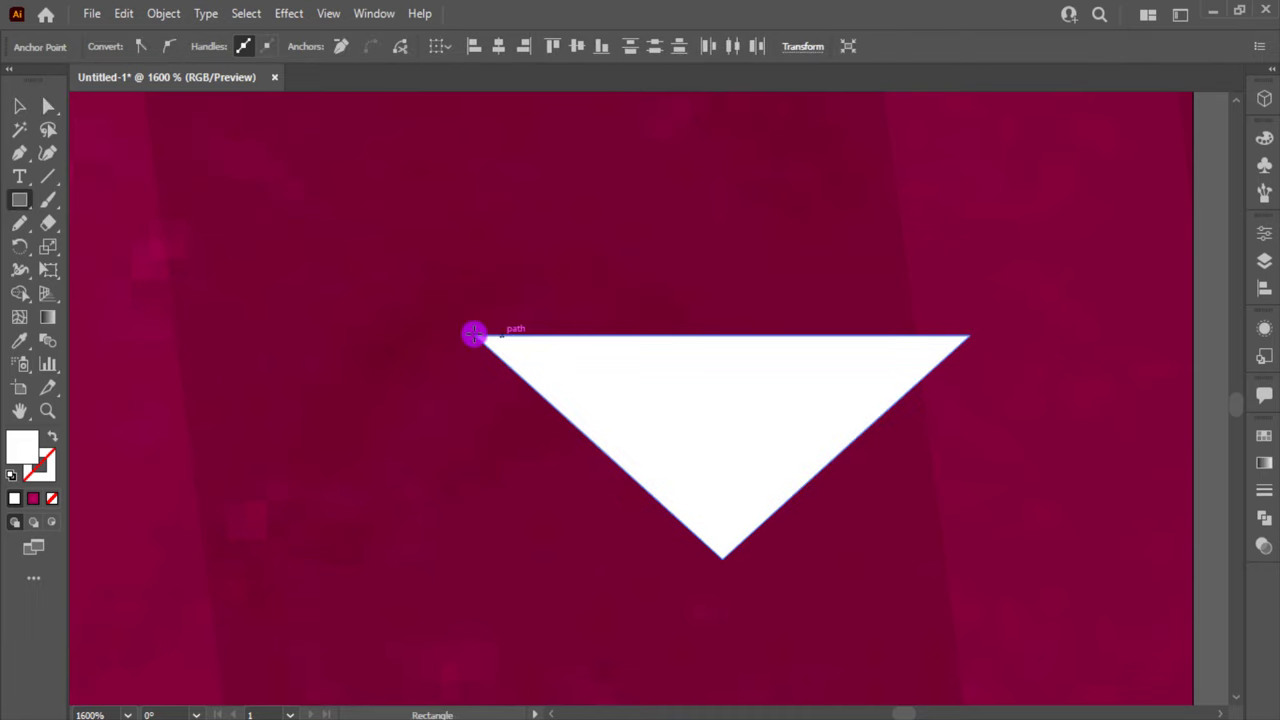
mouse_move(498, 335)
mouse_down()
mouse_move(971, 320)
mouse_move(957, 199)
mouse_up()
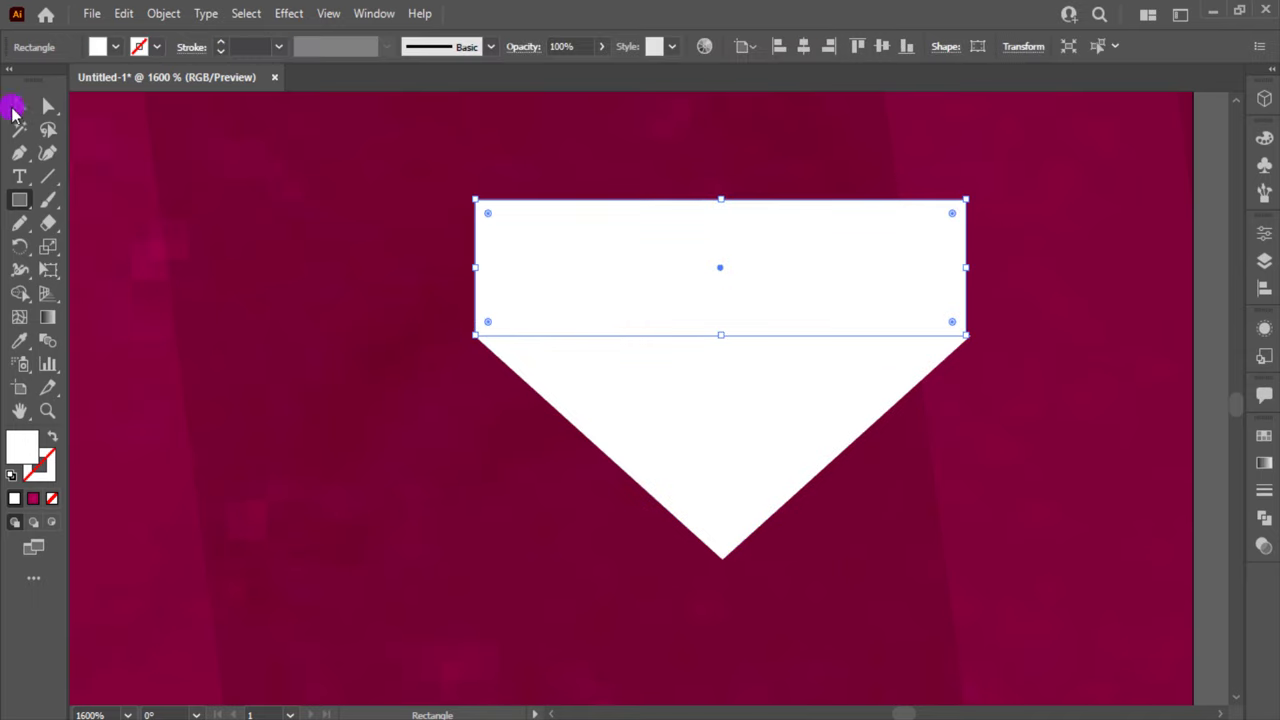
click(19, 106)
drag(720, 199, 722, 149)
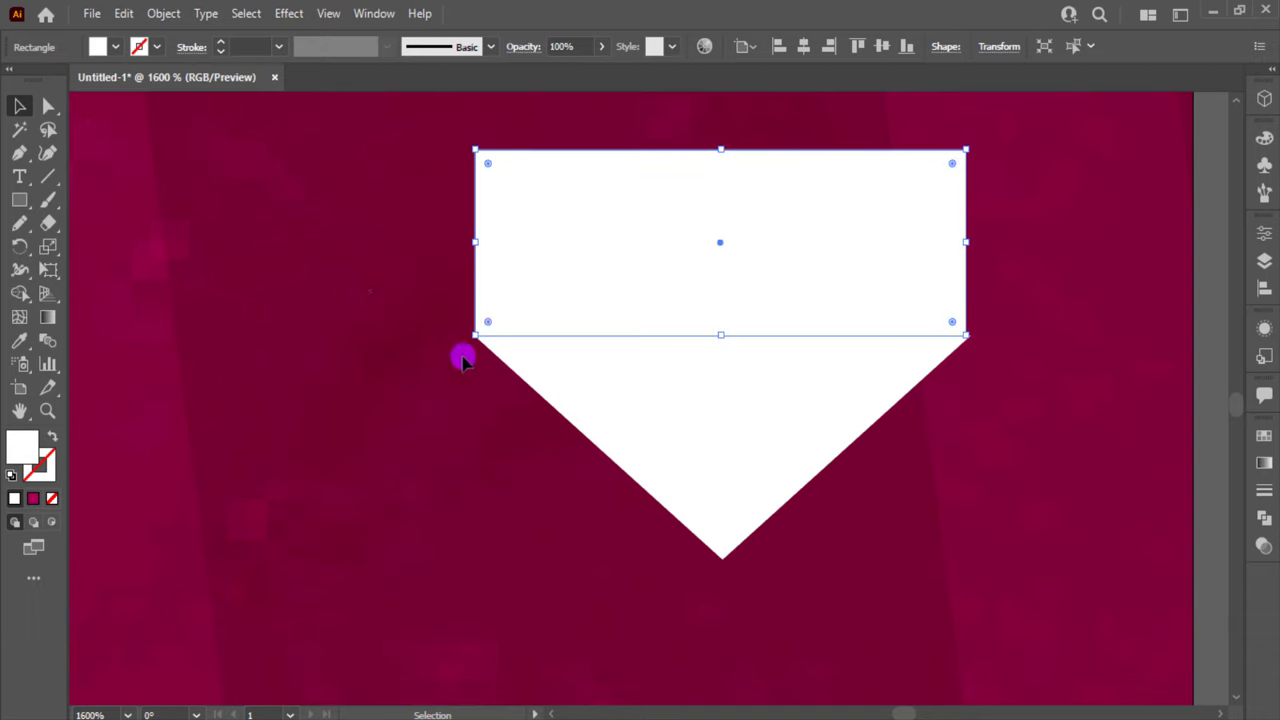
Try merging the shapes, then extend the rectangle's right edge to meet the triangle
shift+click(553, 395)
click(1262, 519)
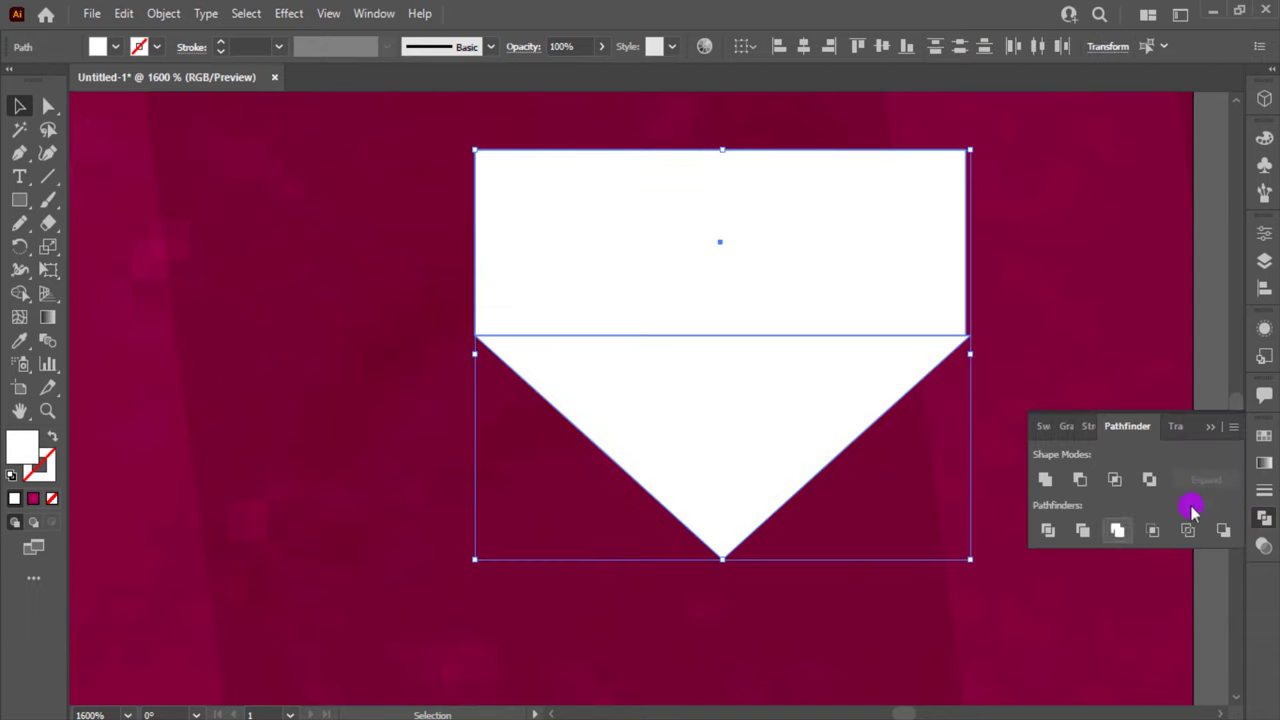
click(1050, 481)
click(1140, 372)
scroll(1140, 372, up, 1)
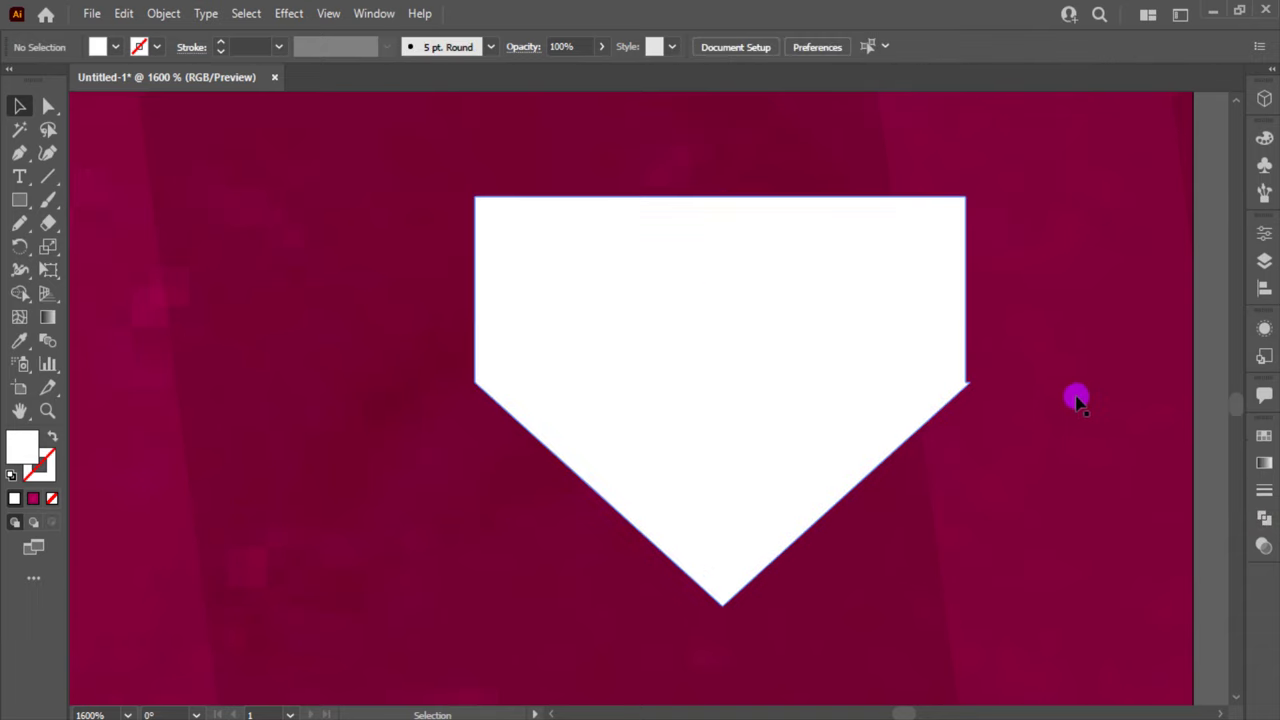
click(952, 334)
scroll(952, 334, up, 2)
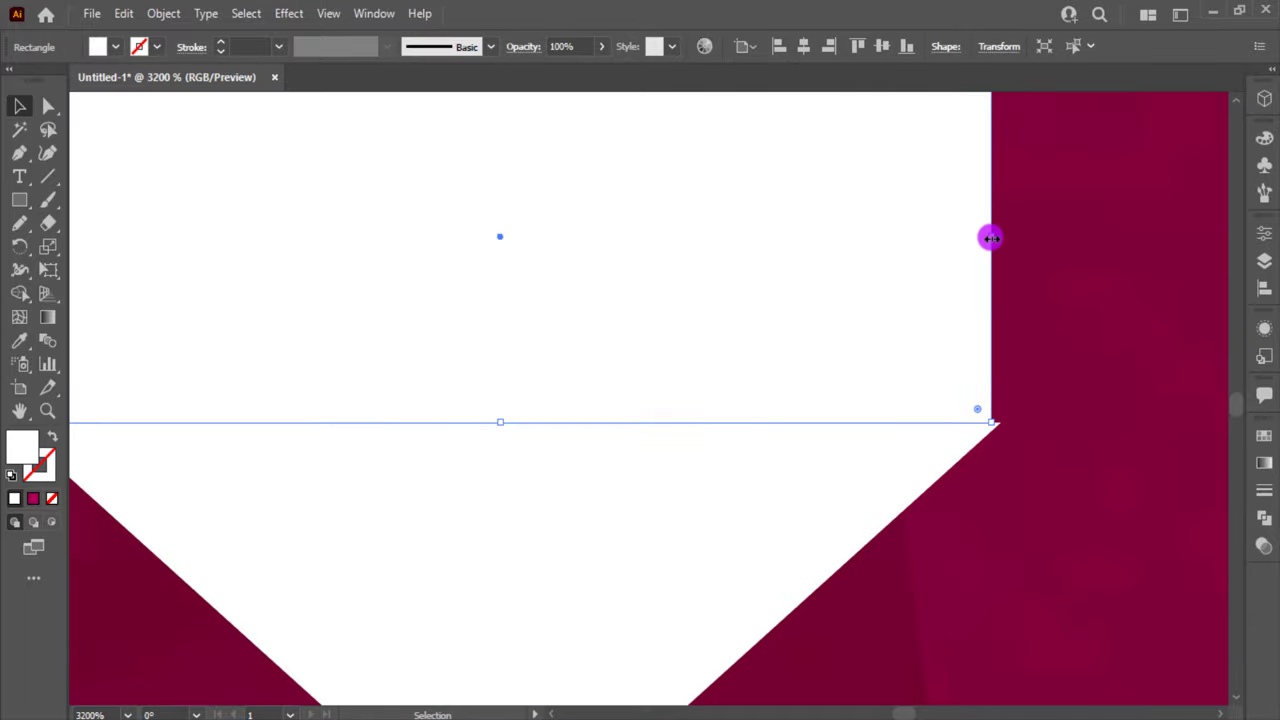
drag(990, 238, 1000, 237)
Select the rectangle and triangle together and unite them with Pathfinder into one arrow tag
click(1074, 308)
scroll(1074, 310, down, 3)
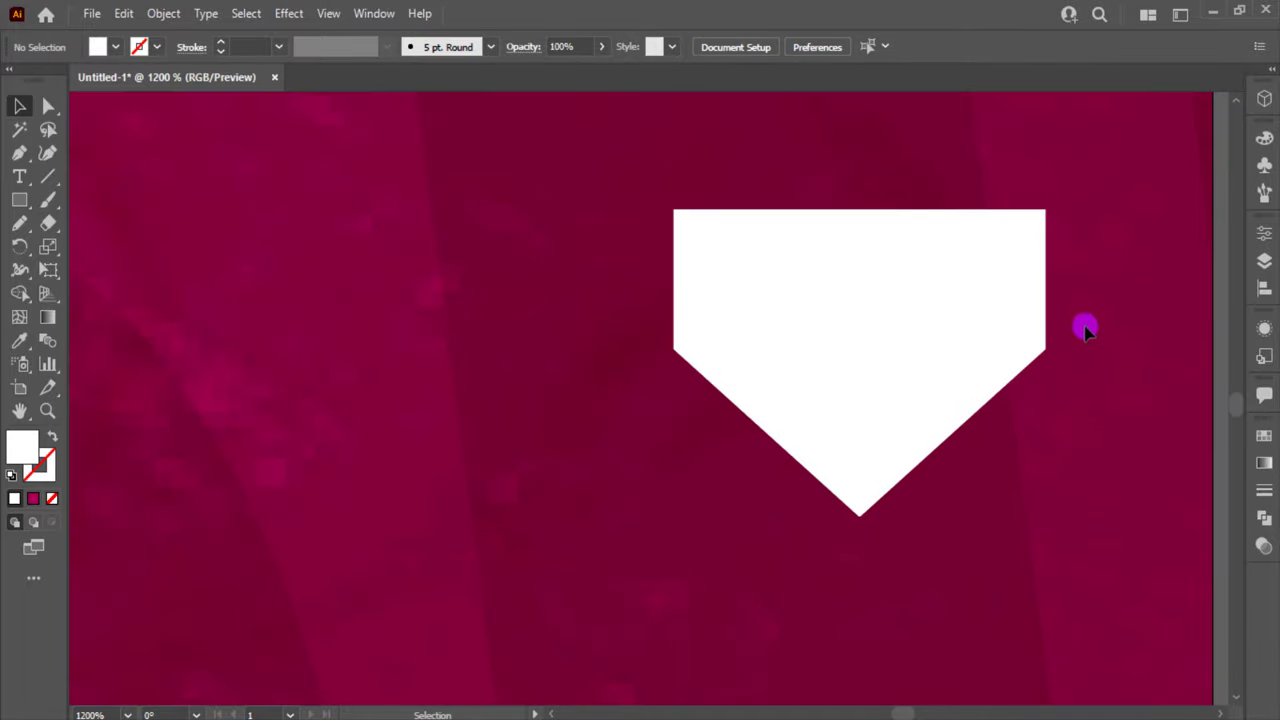
drag(1085, 330, 1035, 390)
click(1264, 517)
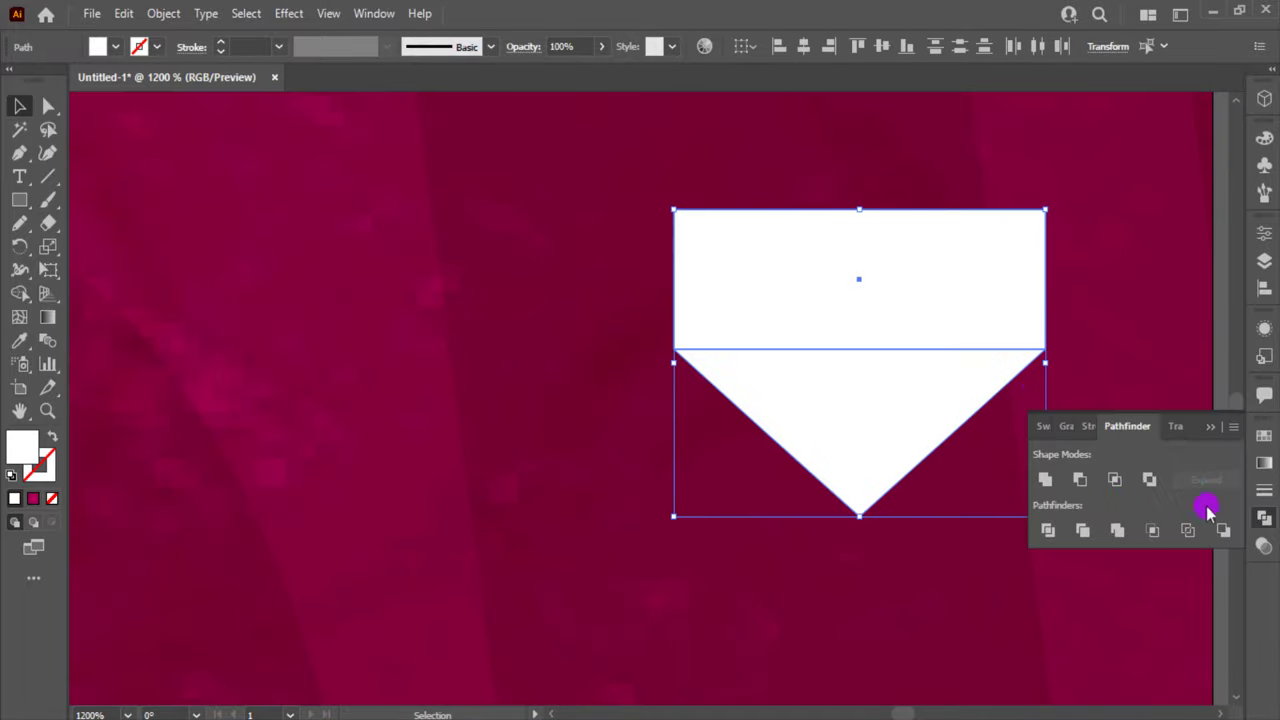
click(1050, 484)
click(1100, 374)
scroll(1100, 374, up, 1)
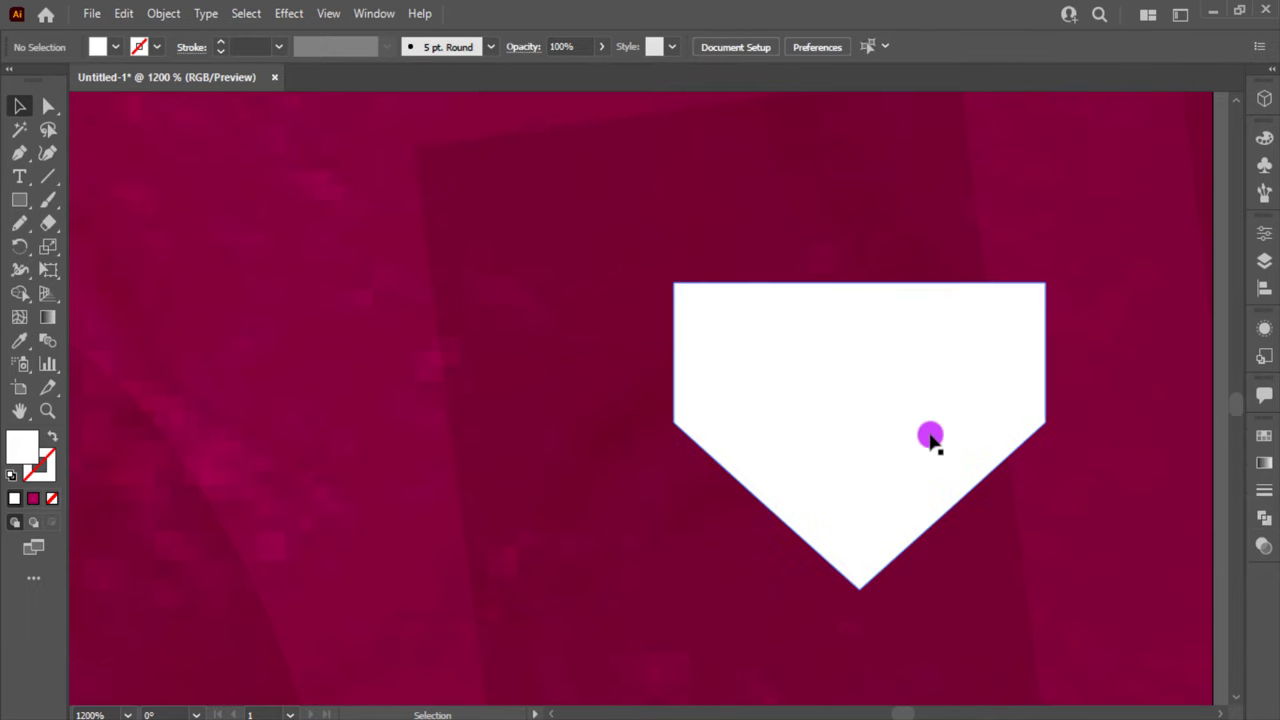
Duplicate the arrow tag upward in black and remove the overlap, leaving a white chevron
drag(930, 437, 893, 312)
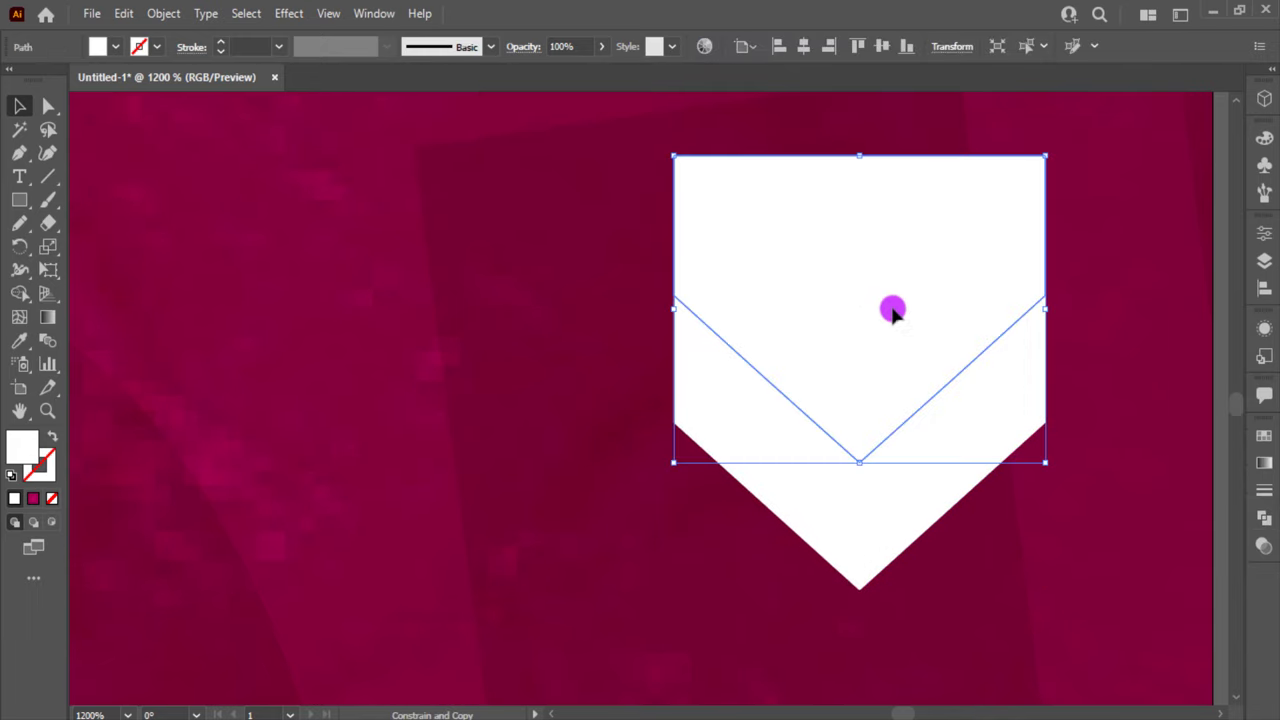
click(108, 47)
click(56, 84)
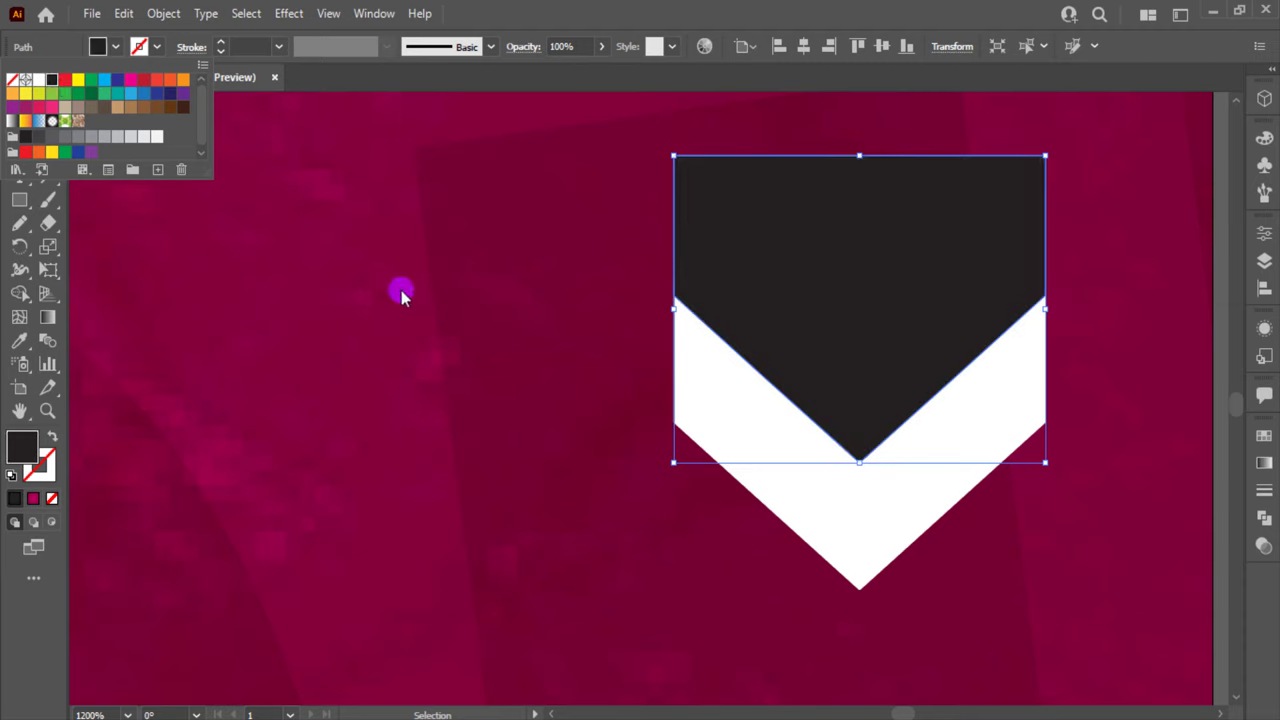
click(610, 332)
drag(891, 362, 891, 382)
drag(549, 286, 803, 377)
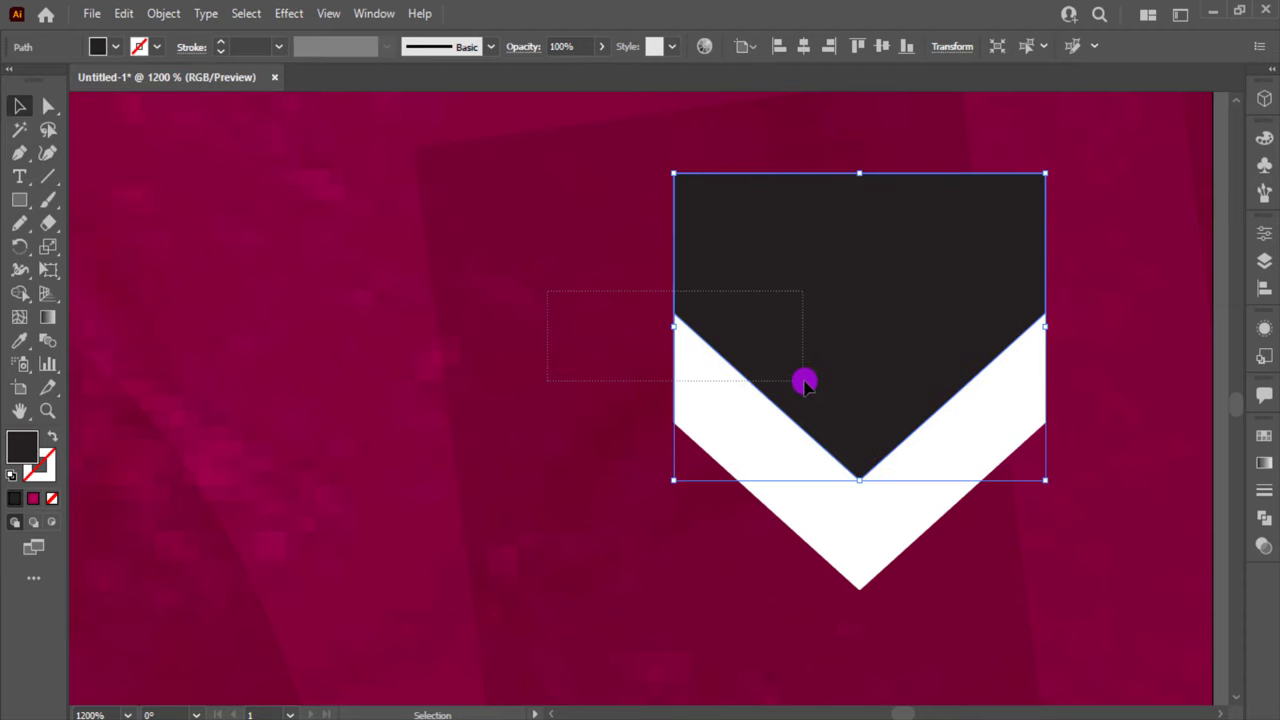
click(20, 293)
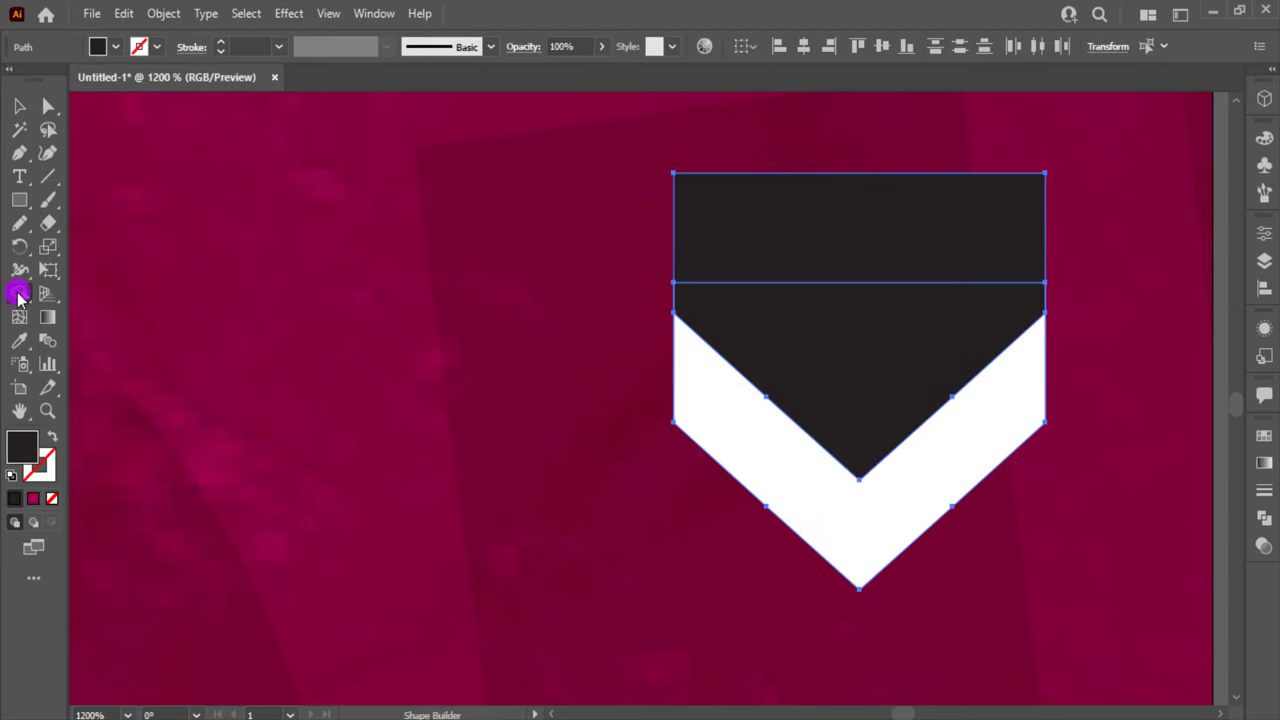
drag(820, 289, 818, 205)
Stack a chevron copy just above the original, group both, and zoom out
key(v)
click(818, 290)
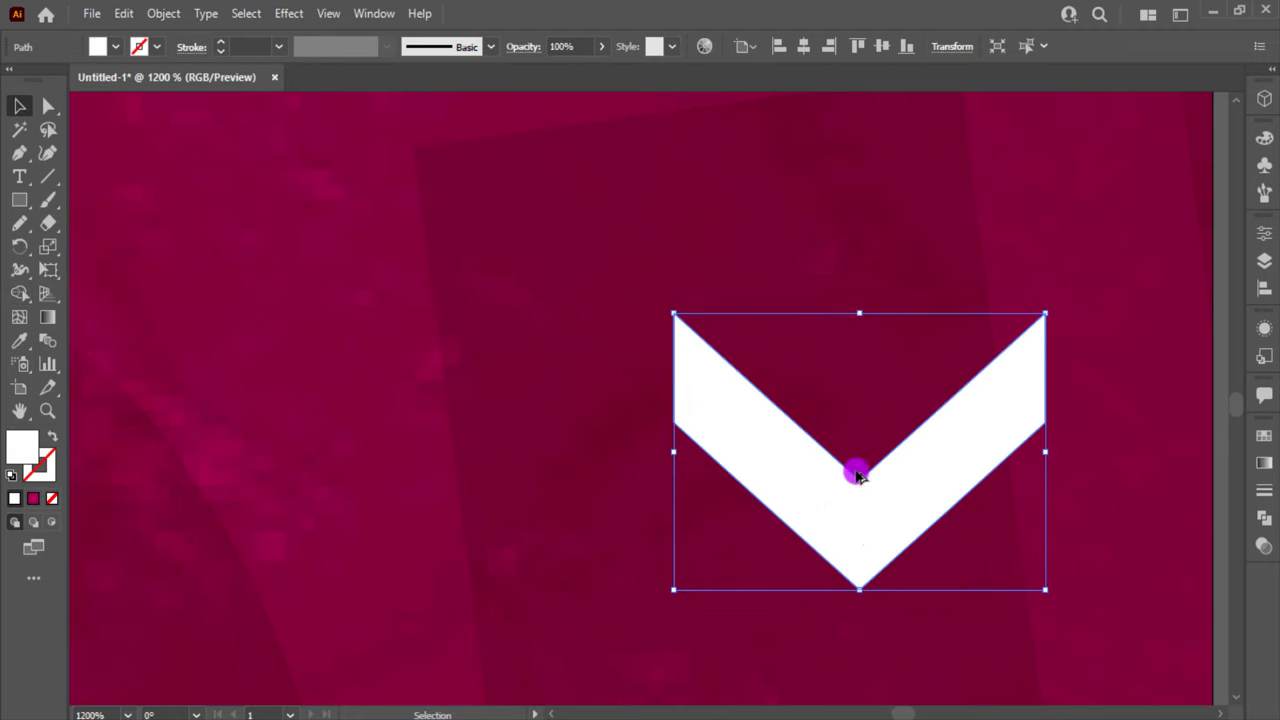
drag(857, 466, 857, 357)
scroll(857, 357, down, 2)
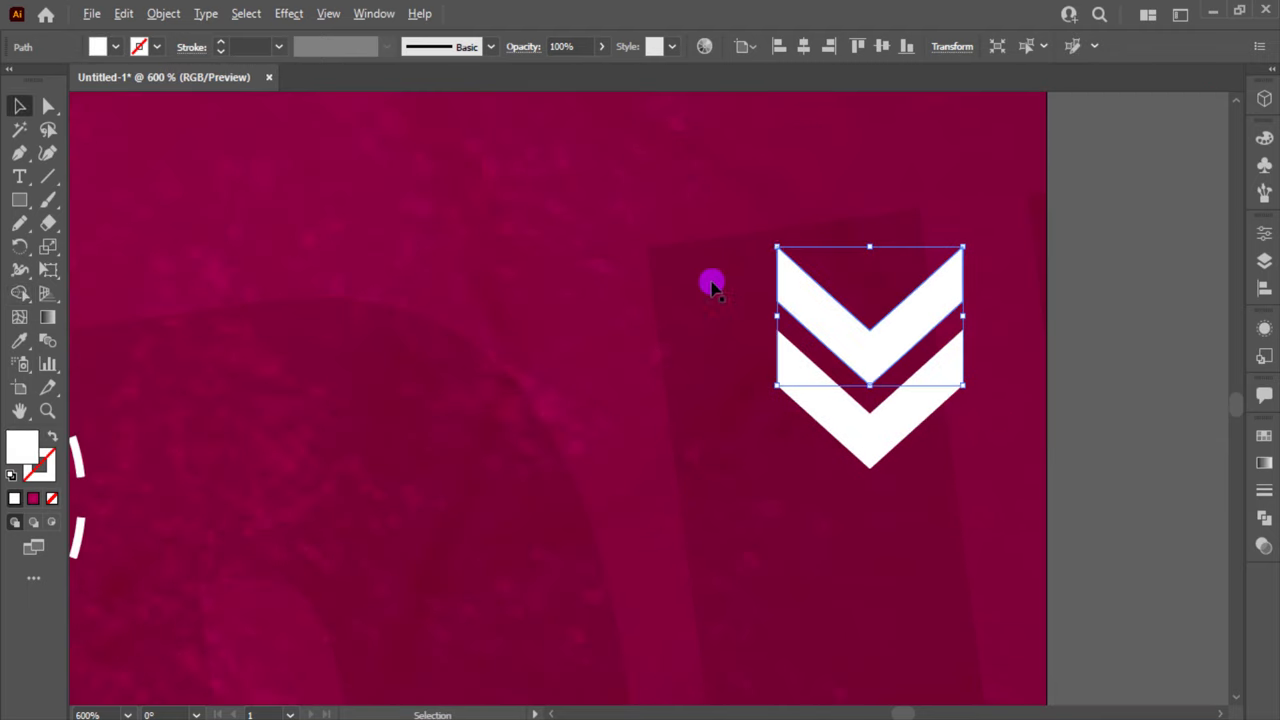
shift+click(820, 385)
key(ctrl+g)
drag(908, 406, 493, 511)
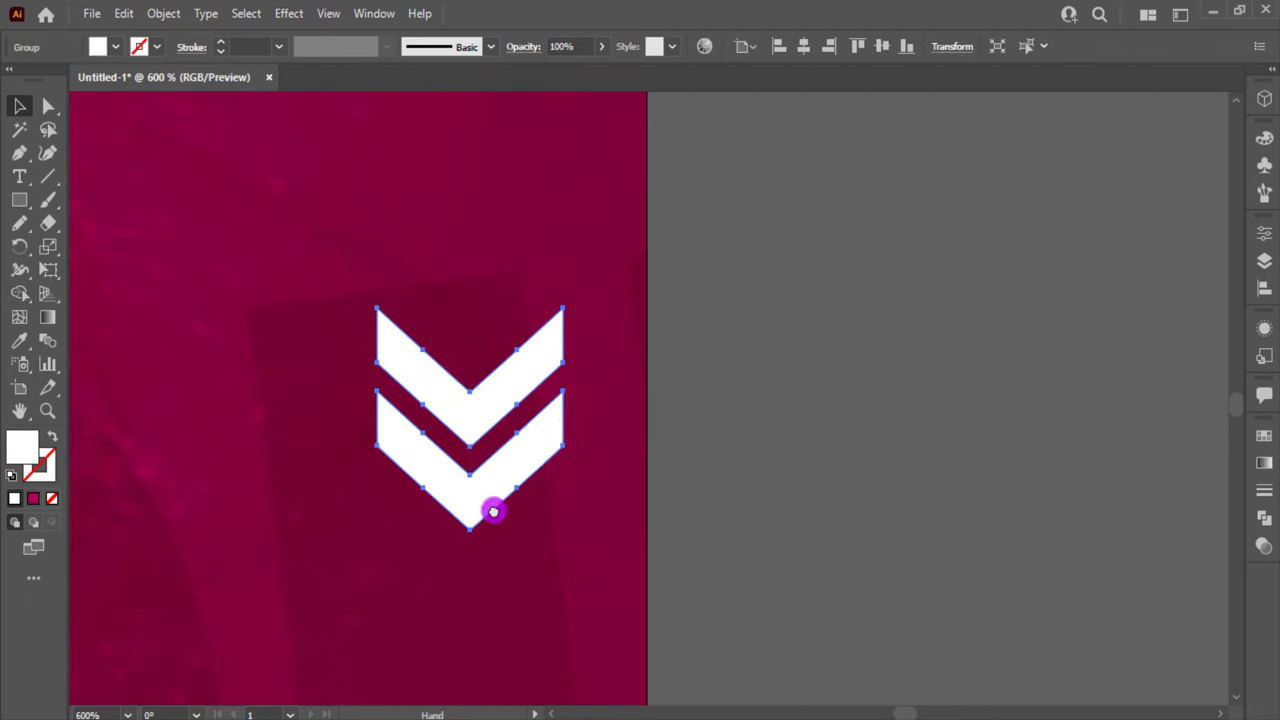
key(ctrl+1)
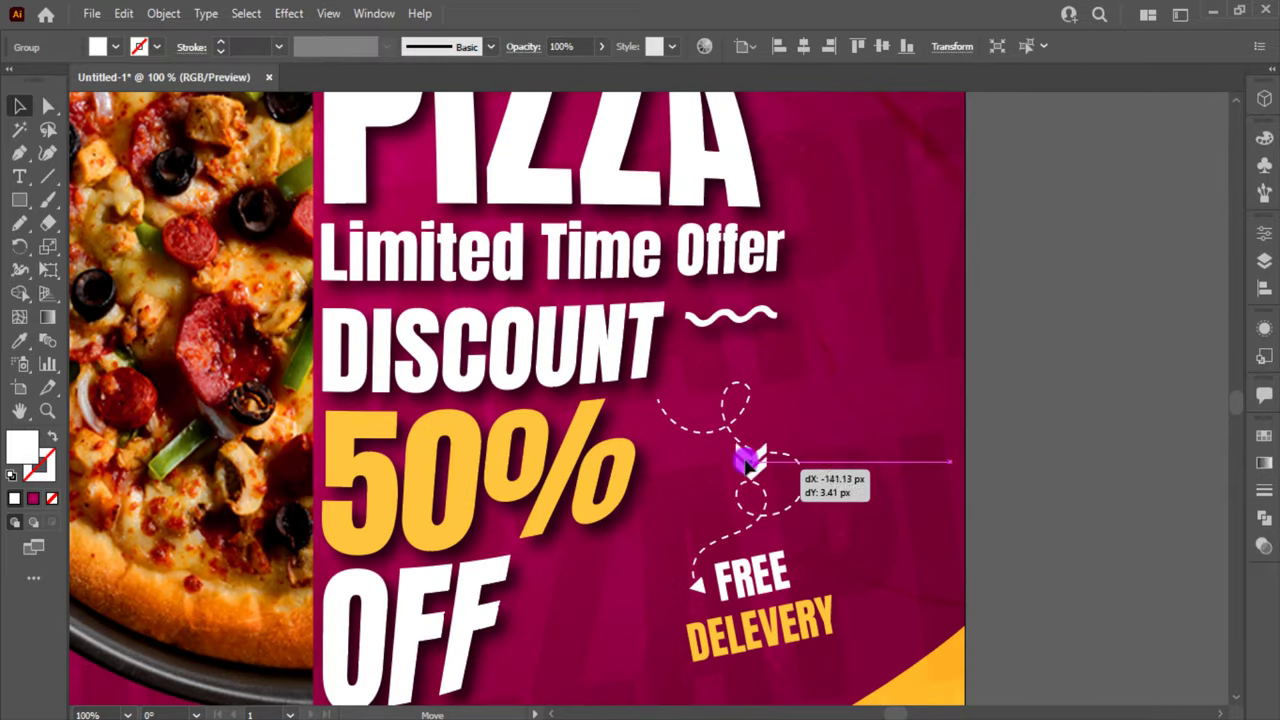
Place the rotated double chevron at the dashed trail's upper end beside DISCOUNT, then view the whole poster
mouse_move(948, 468)
mouse_down()
mouse_move(675, 474)
mouse_move(651, 441)
mouse_move(663, 414)
mouse_up()
scroll(675, 474, up, 3)
scroll(663, 414, up, 3)
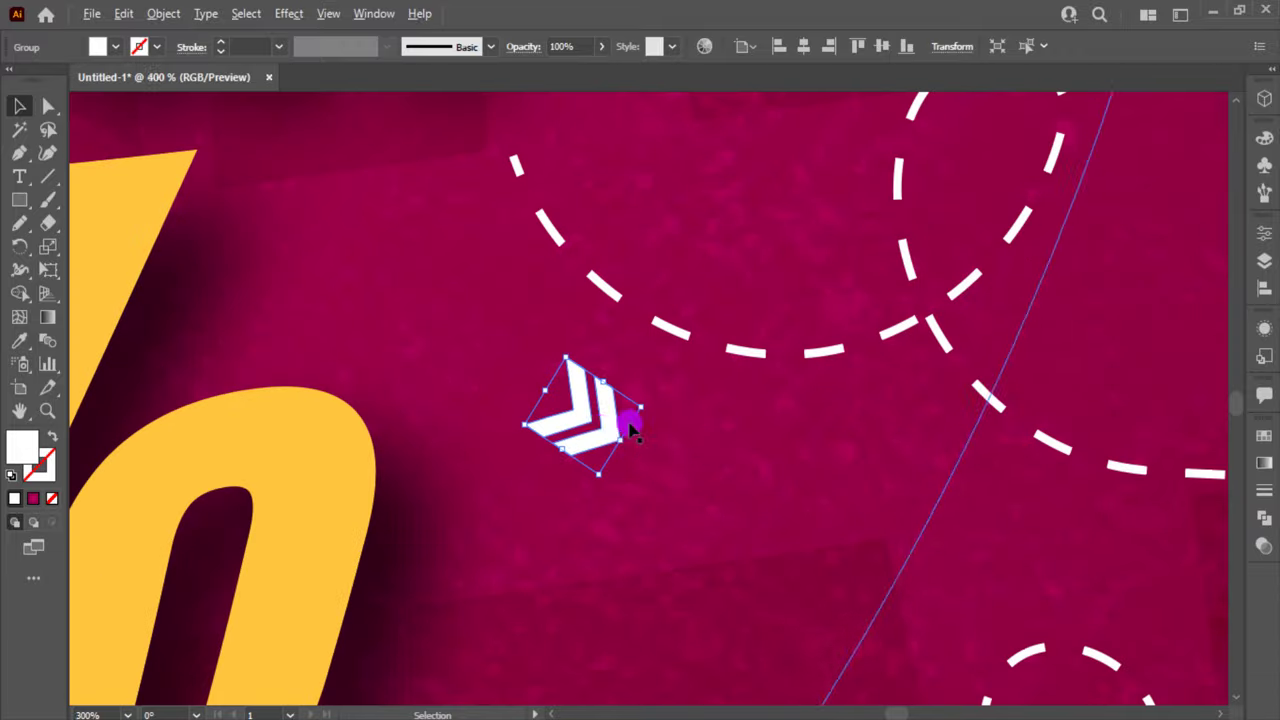
mouse_move(586, 400)
mouse_down()
mouse_move(514, 172)
mouse_move(556, 165)
mouse_move(527, 174)
mouse_up()
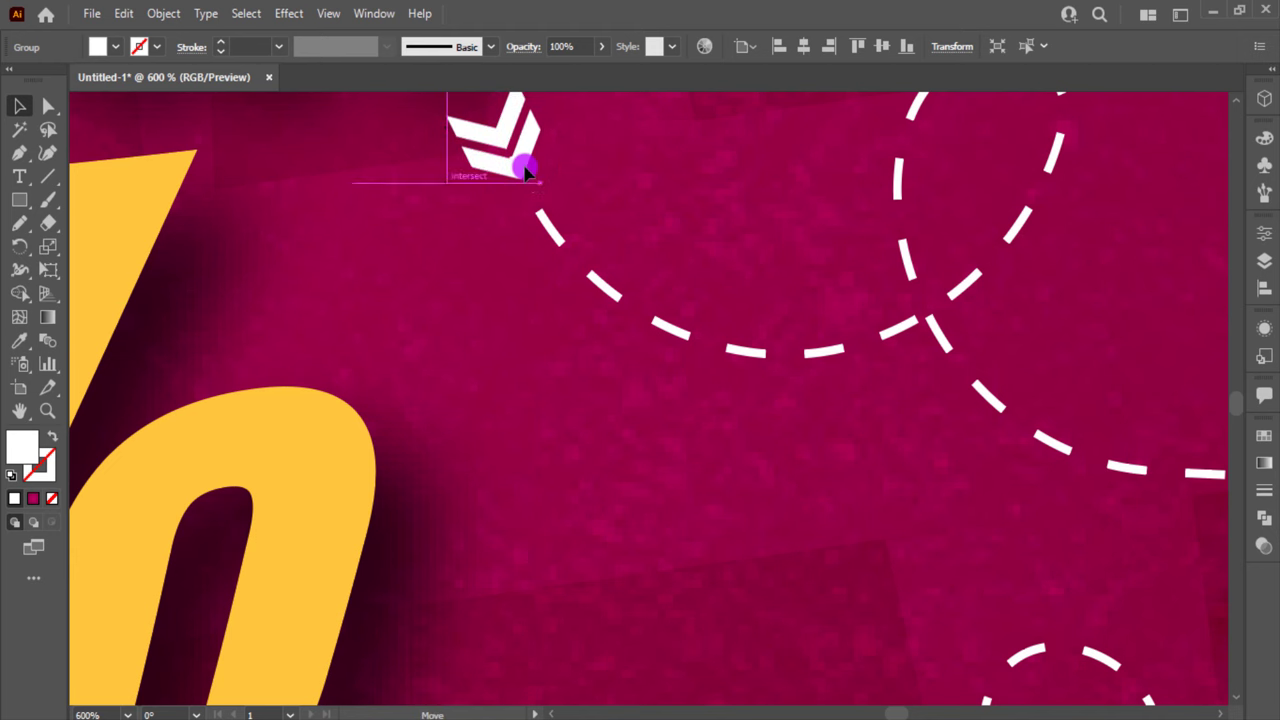
key(ctrl+0)
click(980, 423)
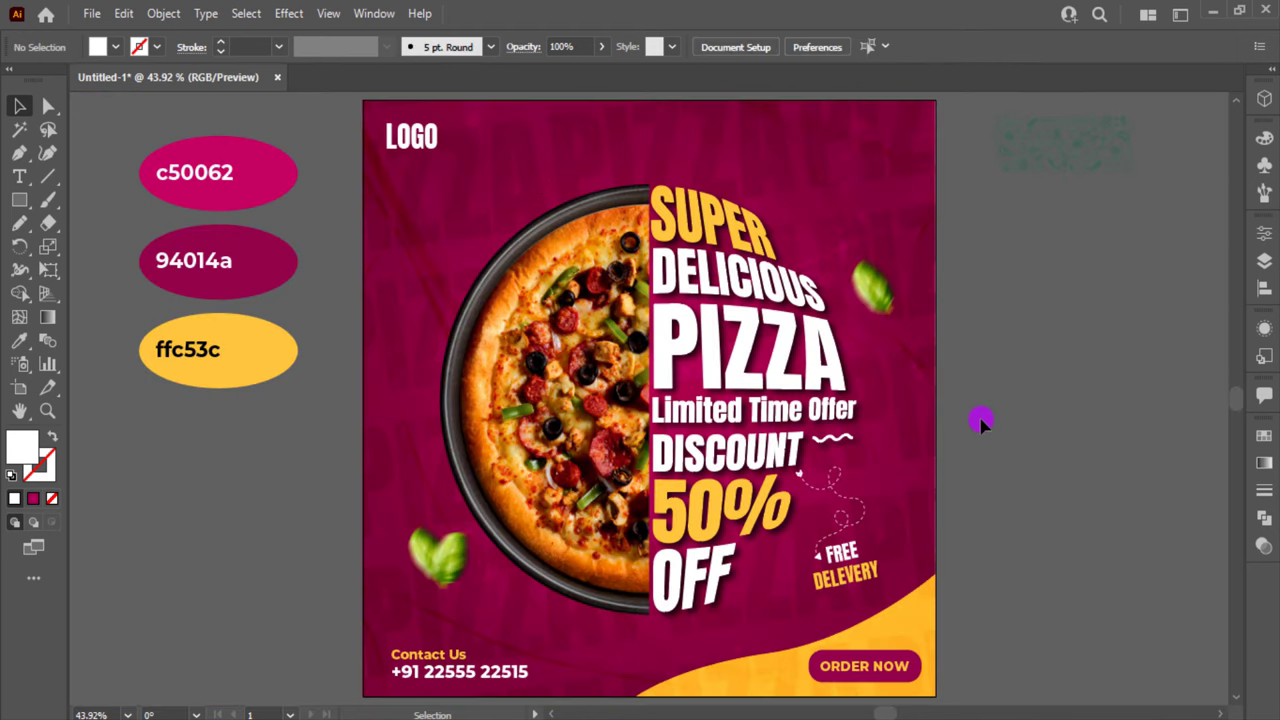
Duplicate the LOGO text just below itself and retype the copy as HERE
click(400, 155)
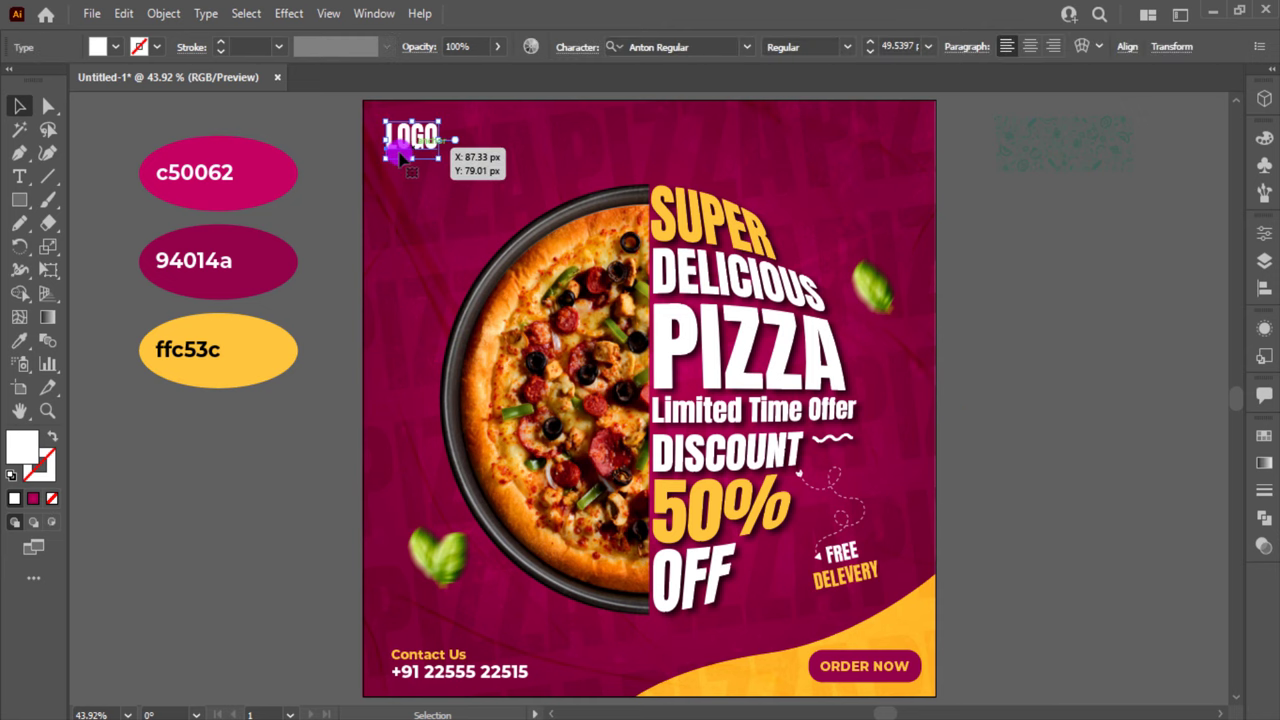
drag(417, 170, 417, 171)
double_click(414, 170)
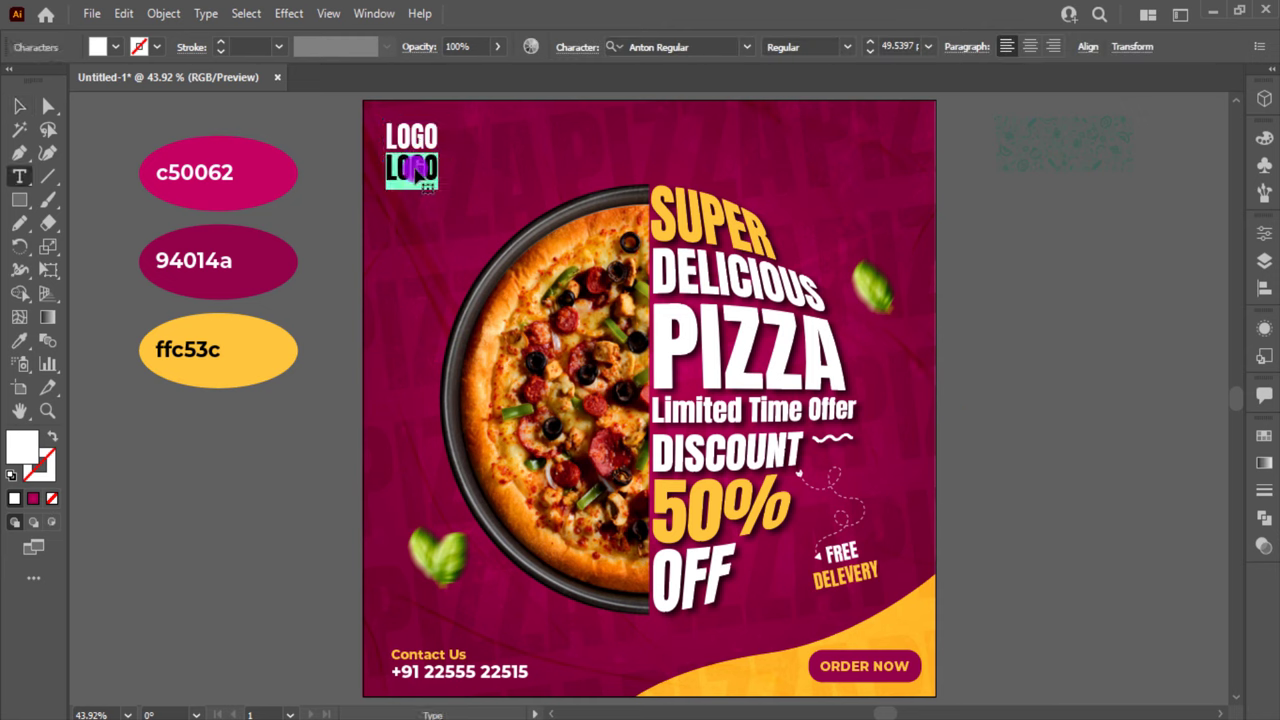
text(HERE)
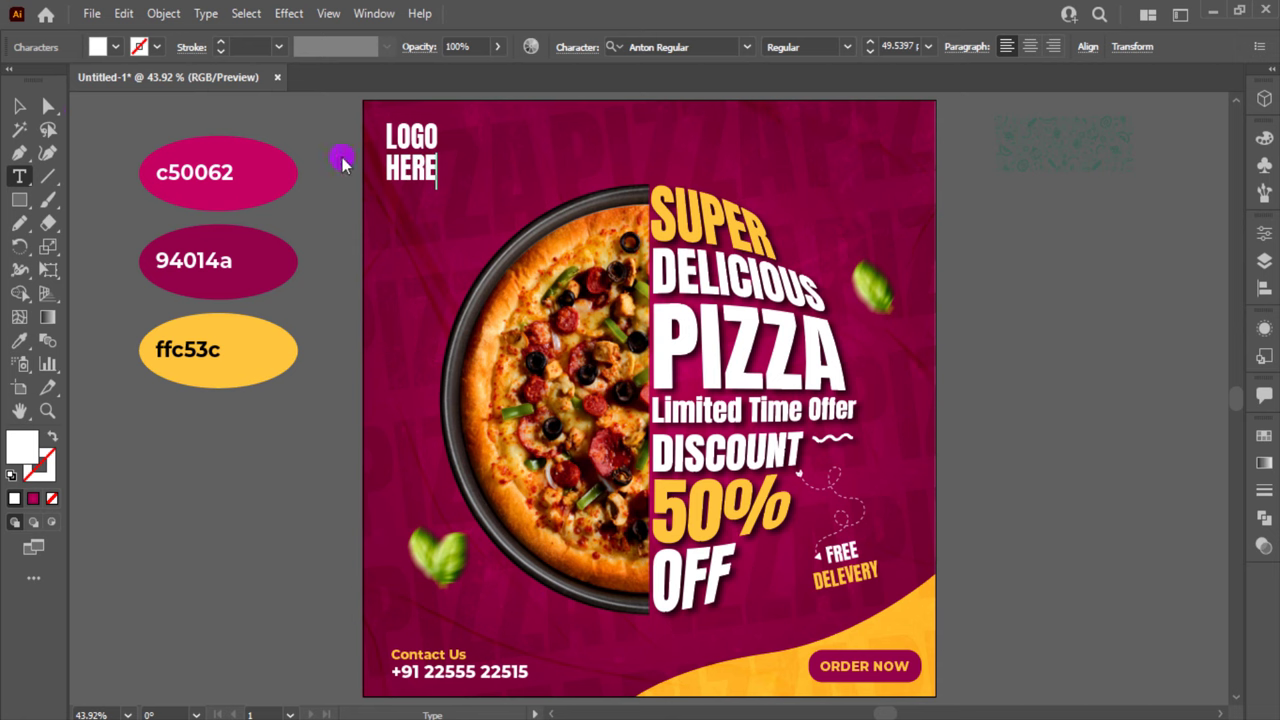
click(19, 105)
click(466, 222)
Adjust HERE to sit snugly under LOGO, then view the whole poster
scroll(458, 215, up, 1)
scroll(454, 212, up, 2)
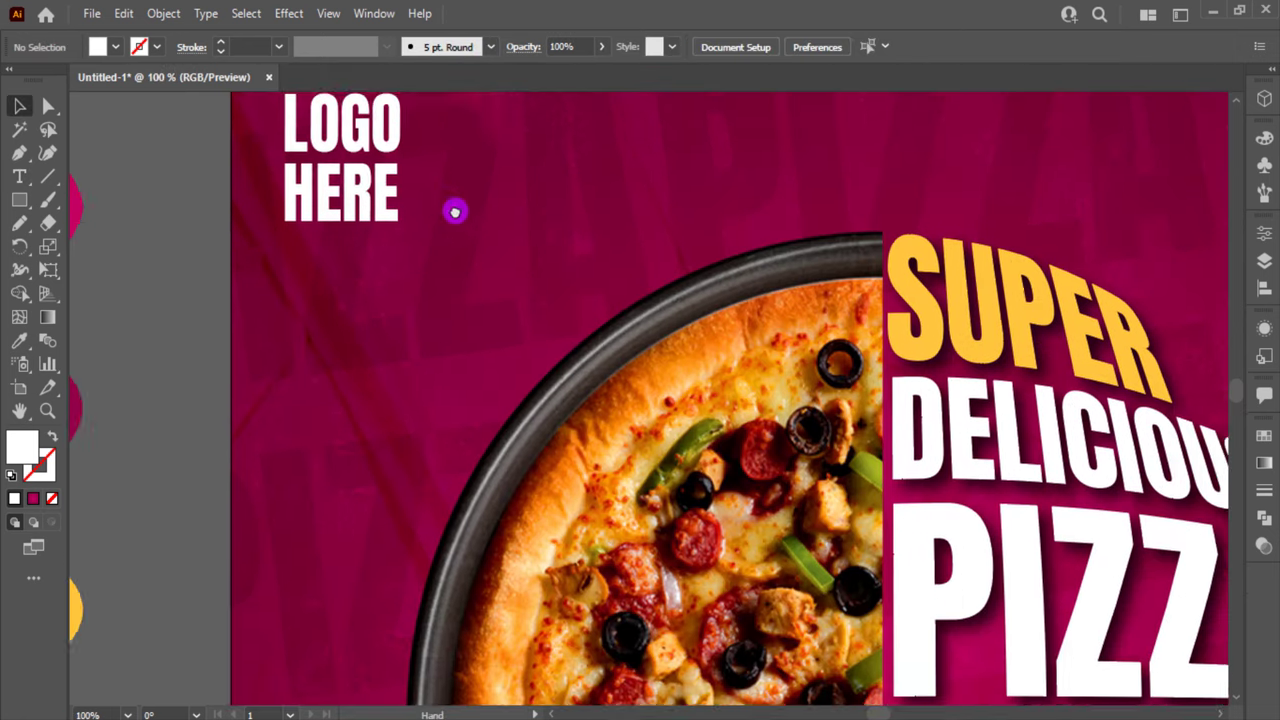
click(415, 288)
mouse_move(370, 312)
mouse_down()
mouse_move(371, 263)
mouse_move(405, 260)
mouse_move(421, 309)
mouse_move(380, 235)
mouse_move(408, 266)
mouse_up()
key(ctrl+z)
click(157, 209)
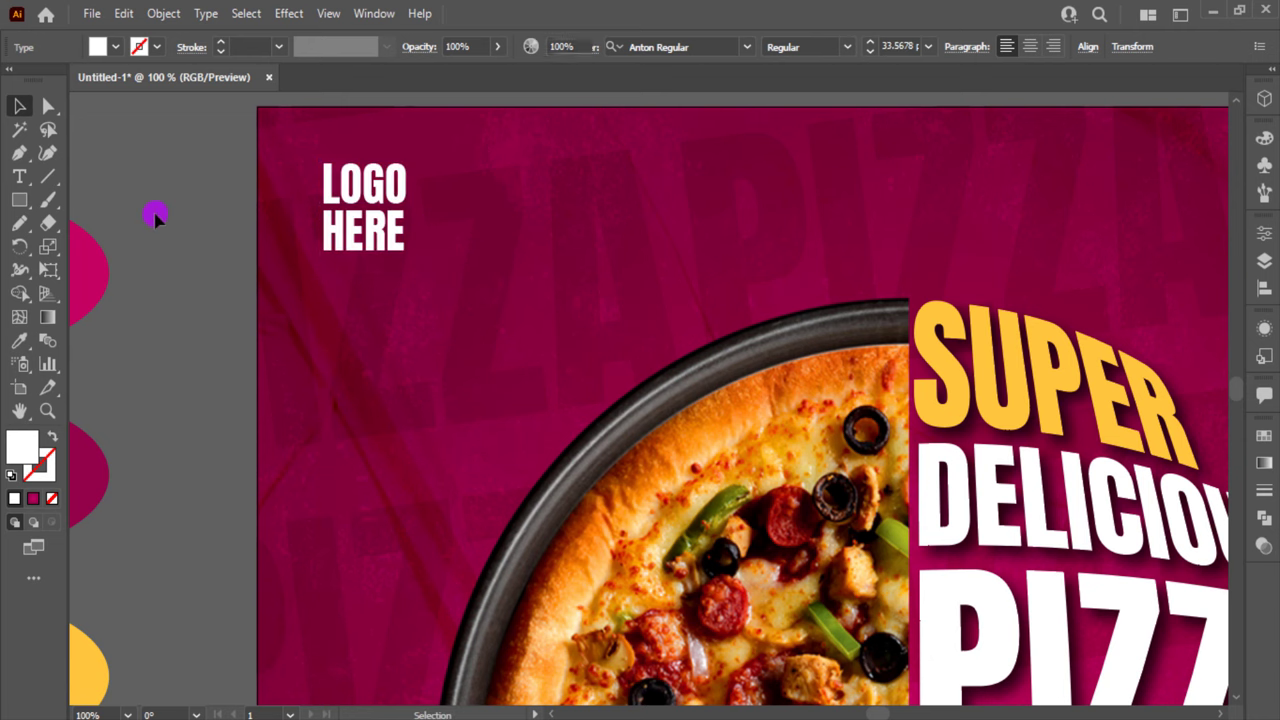
key(ctrl+0)
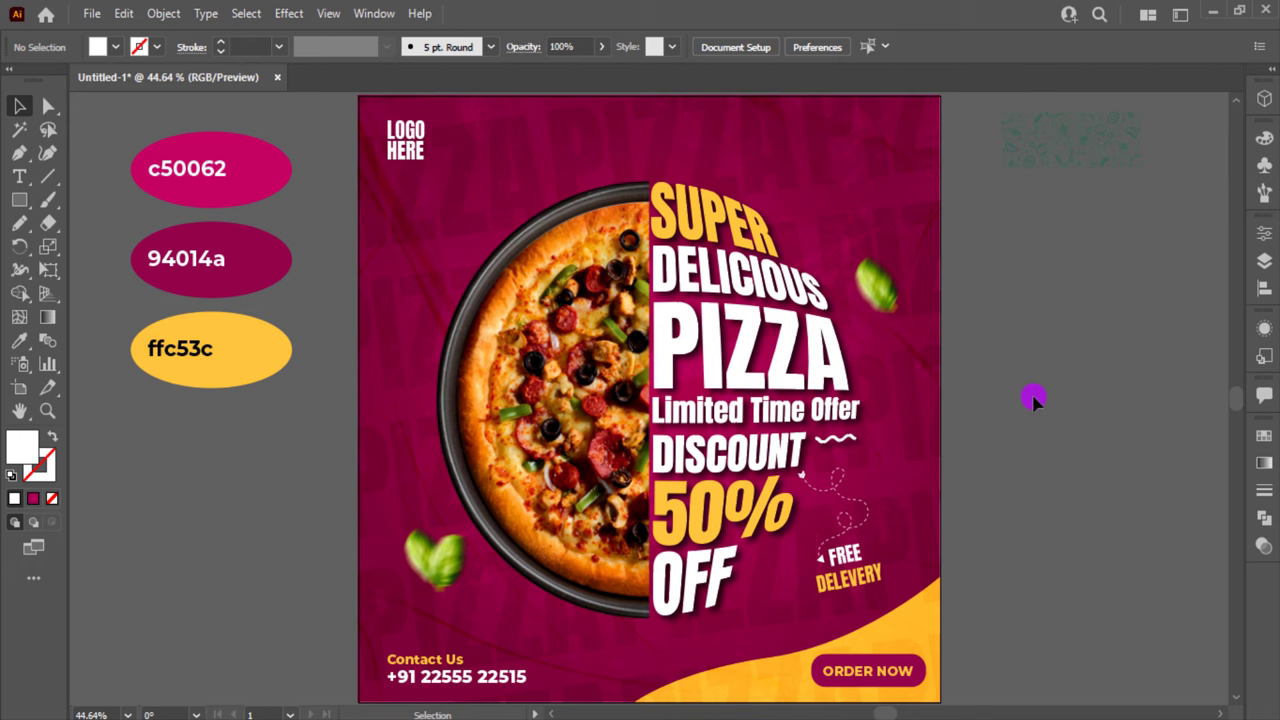